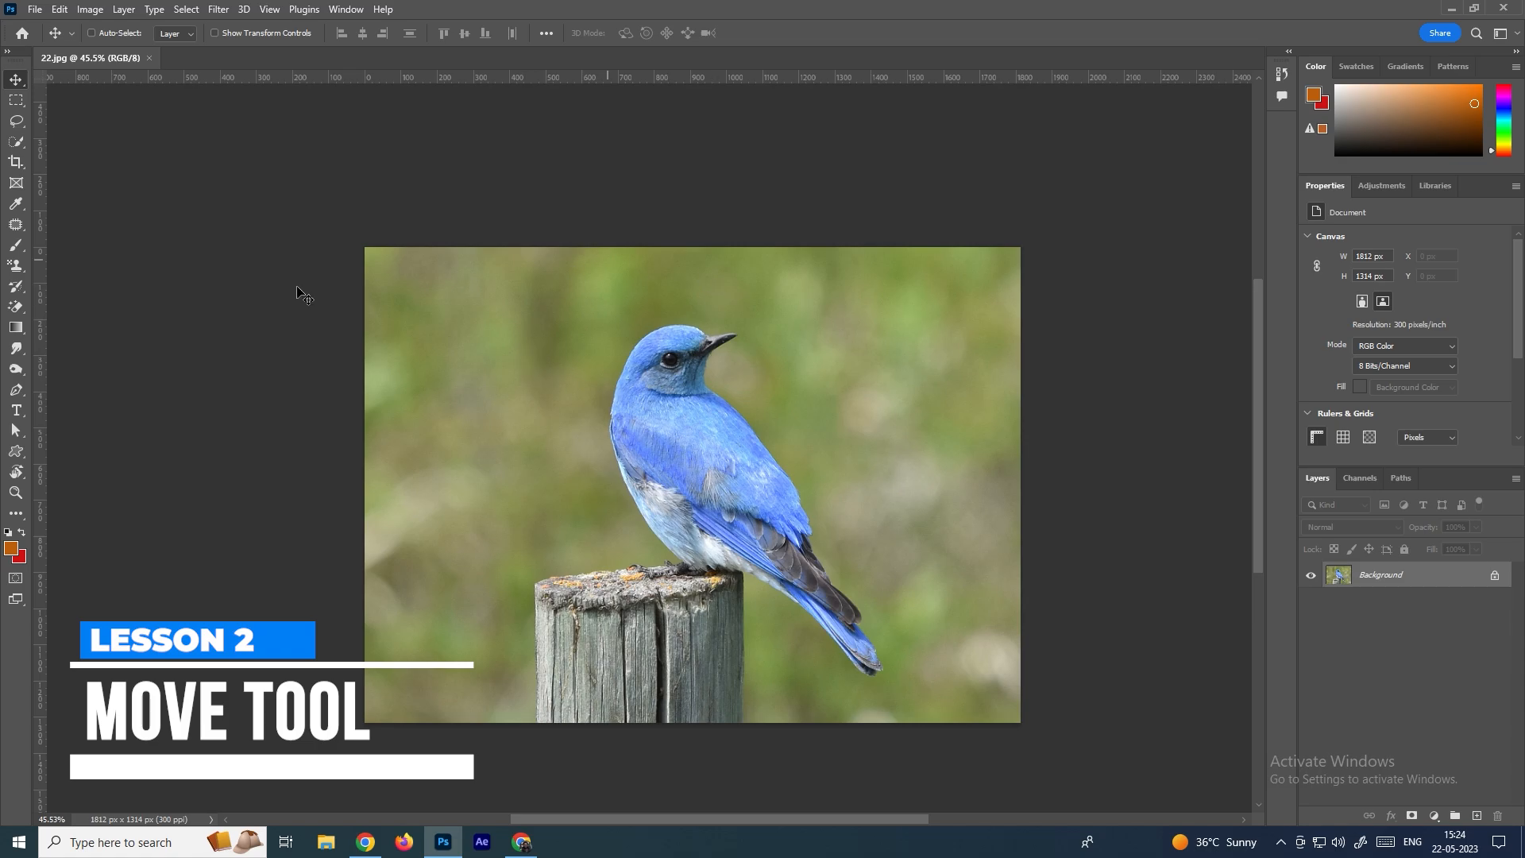
Zoom in and out of the bird photo to examine the bird's eye, the wooden post and the wing feathers
scroll(565, 265, down, 1)
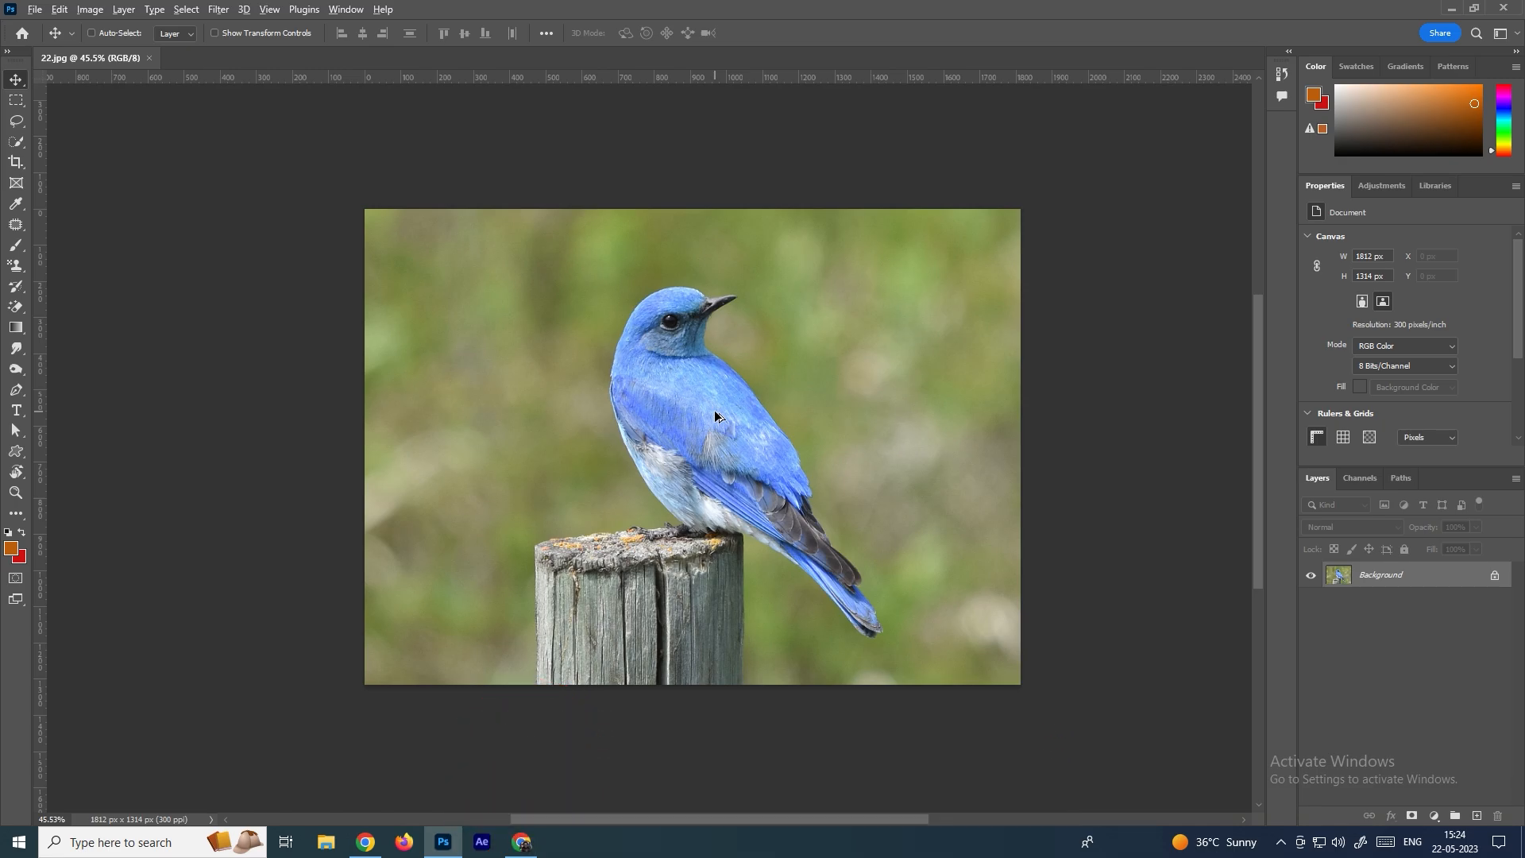
scroll(715, 417, up, 3)
scroll(714, 416, down, 3)
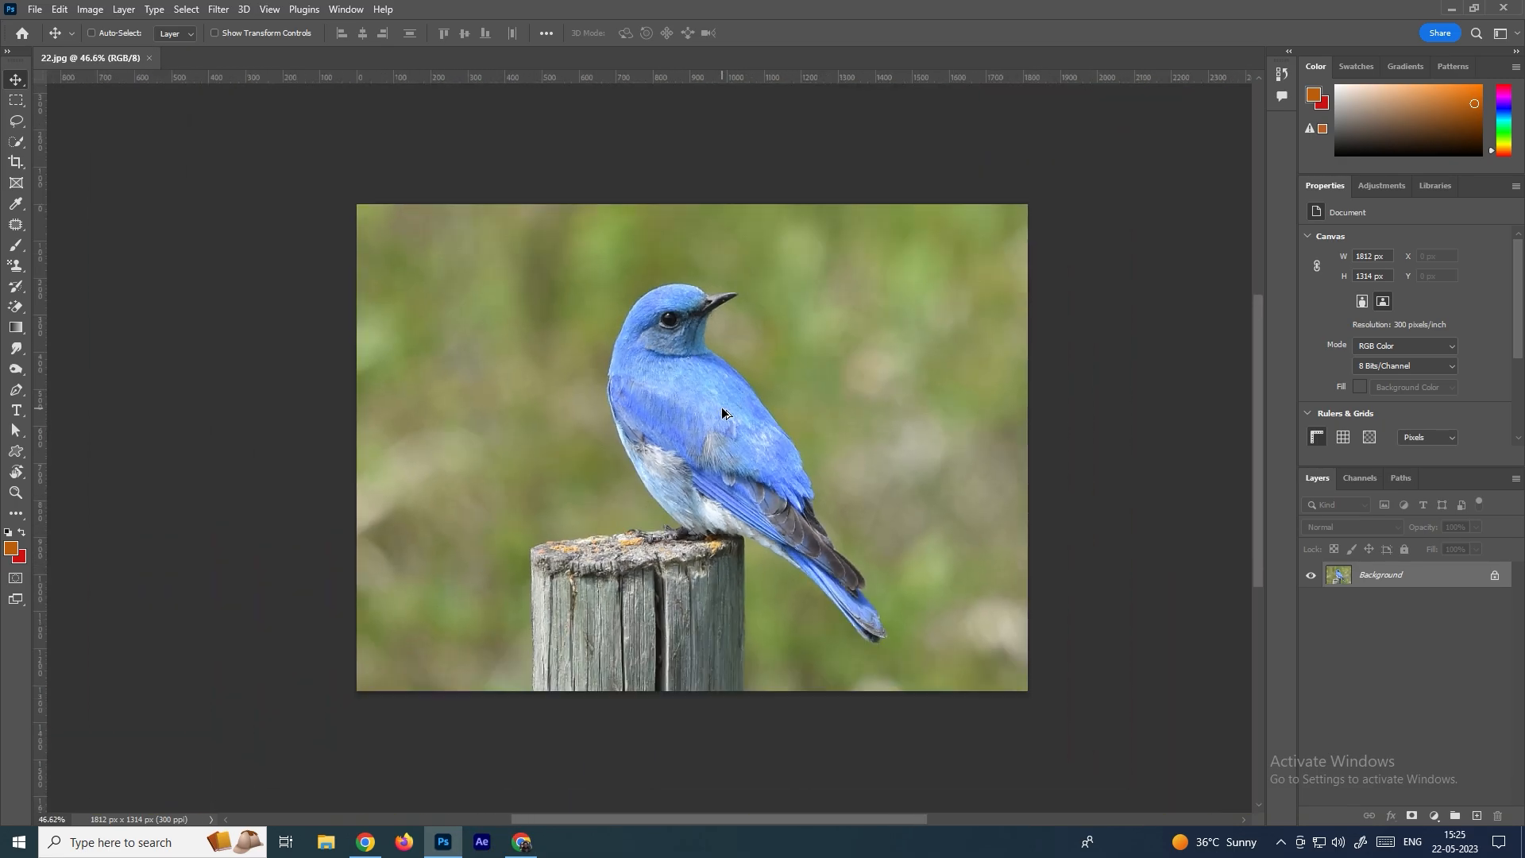
scroll(722, 413, up, 4)
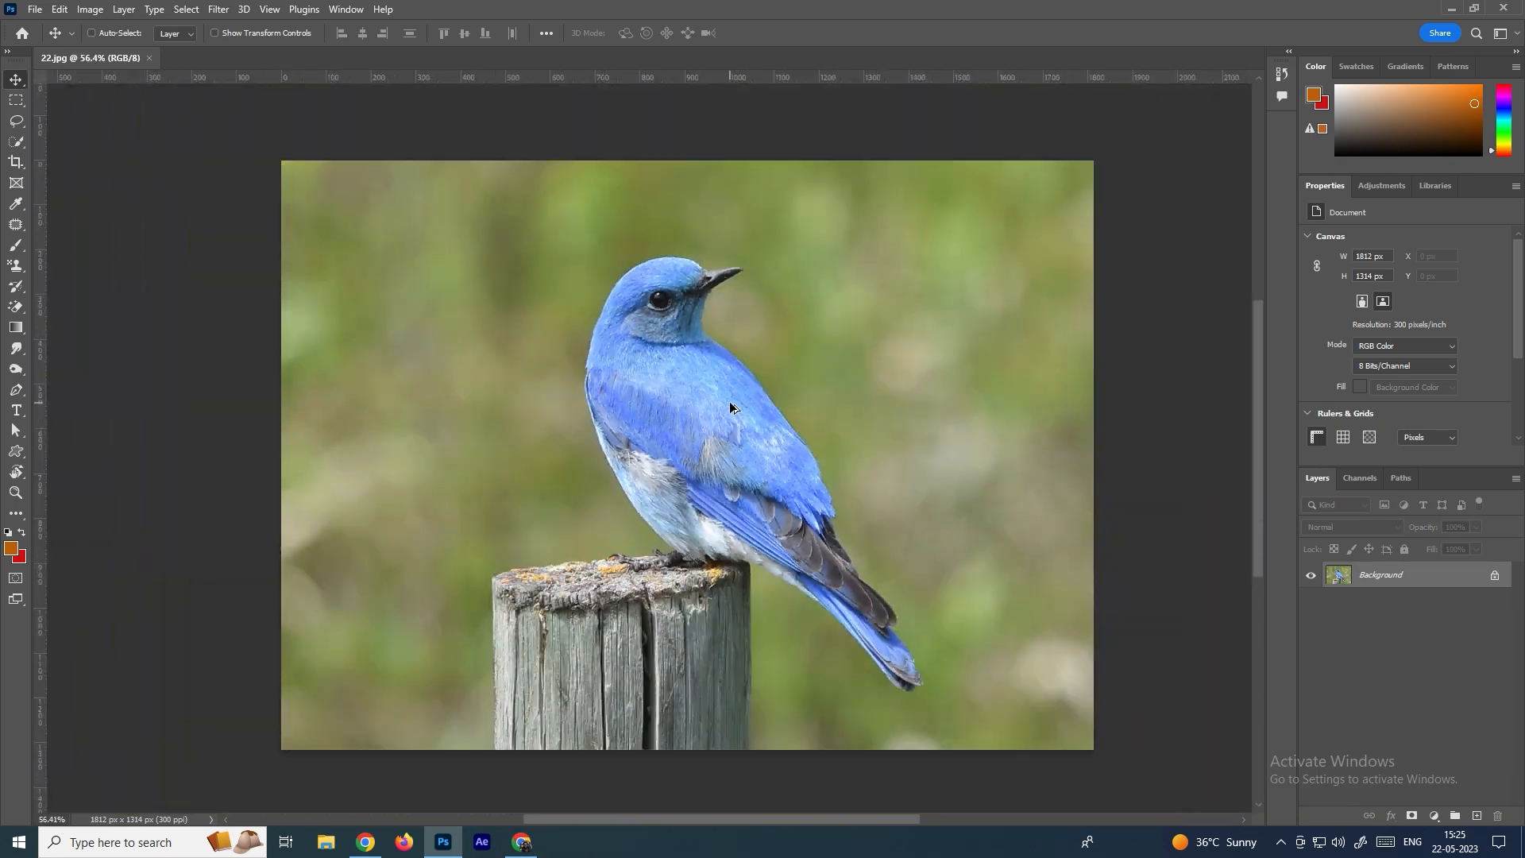
scroll(715, 445, down, 2)
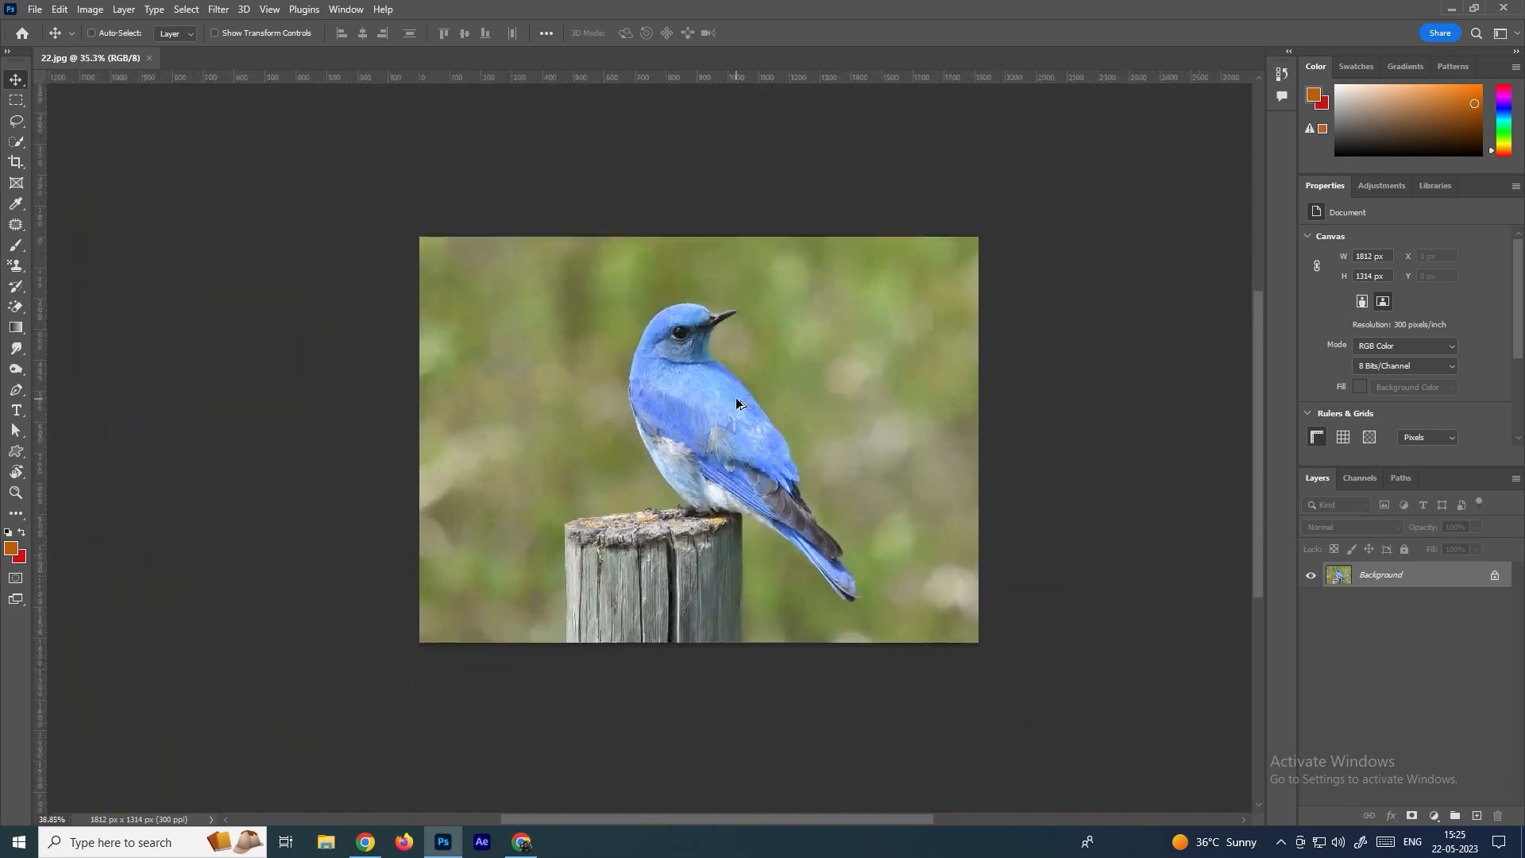
scroll(786, 453, up, 3)
scroll(794, 459, down, 2)
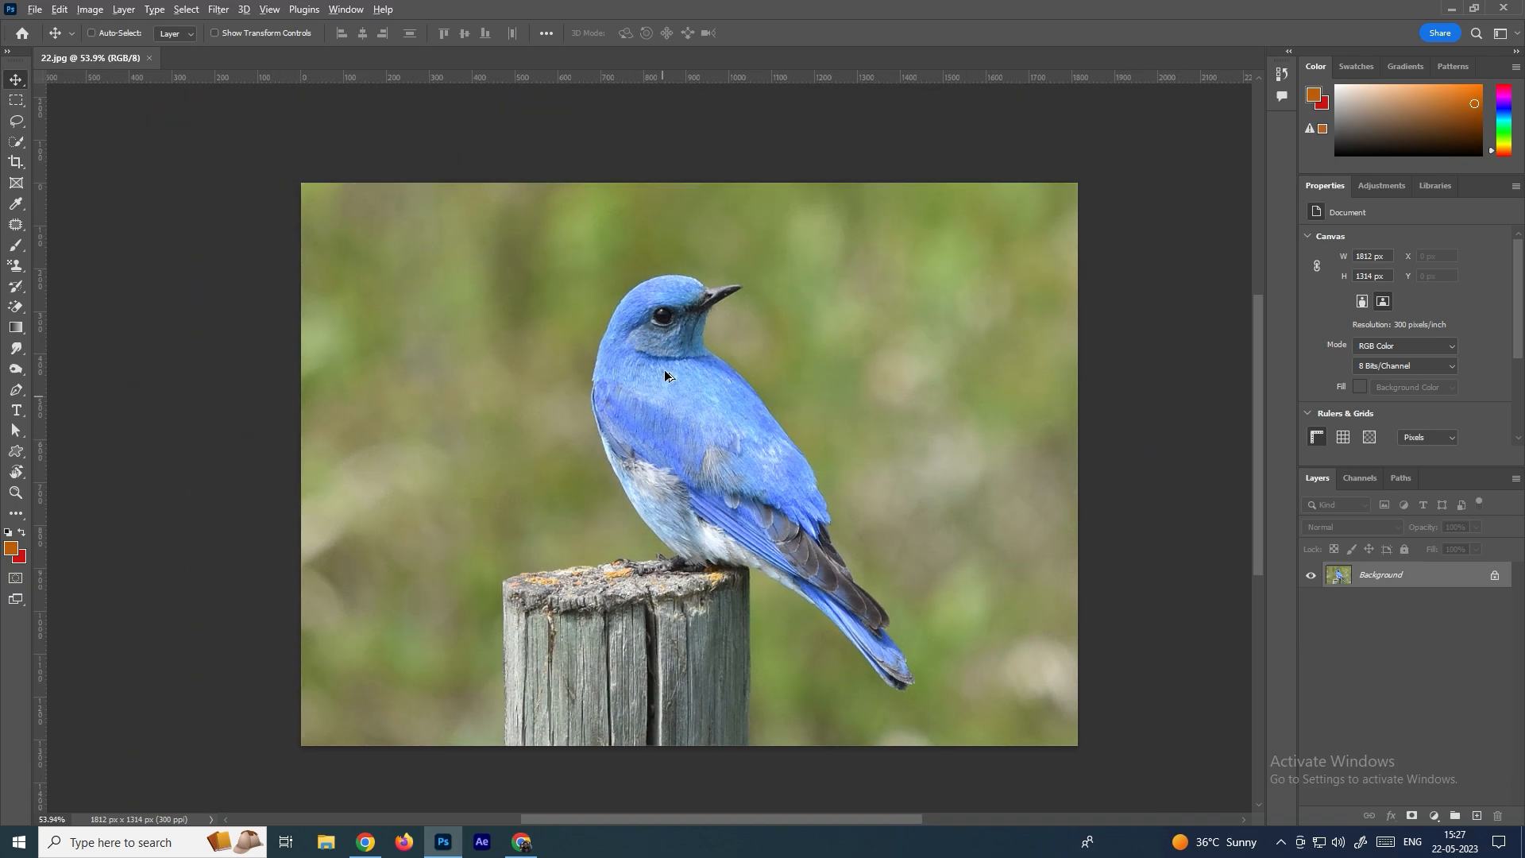
scroll(663, 320, up, 5)
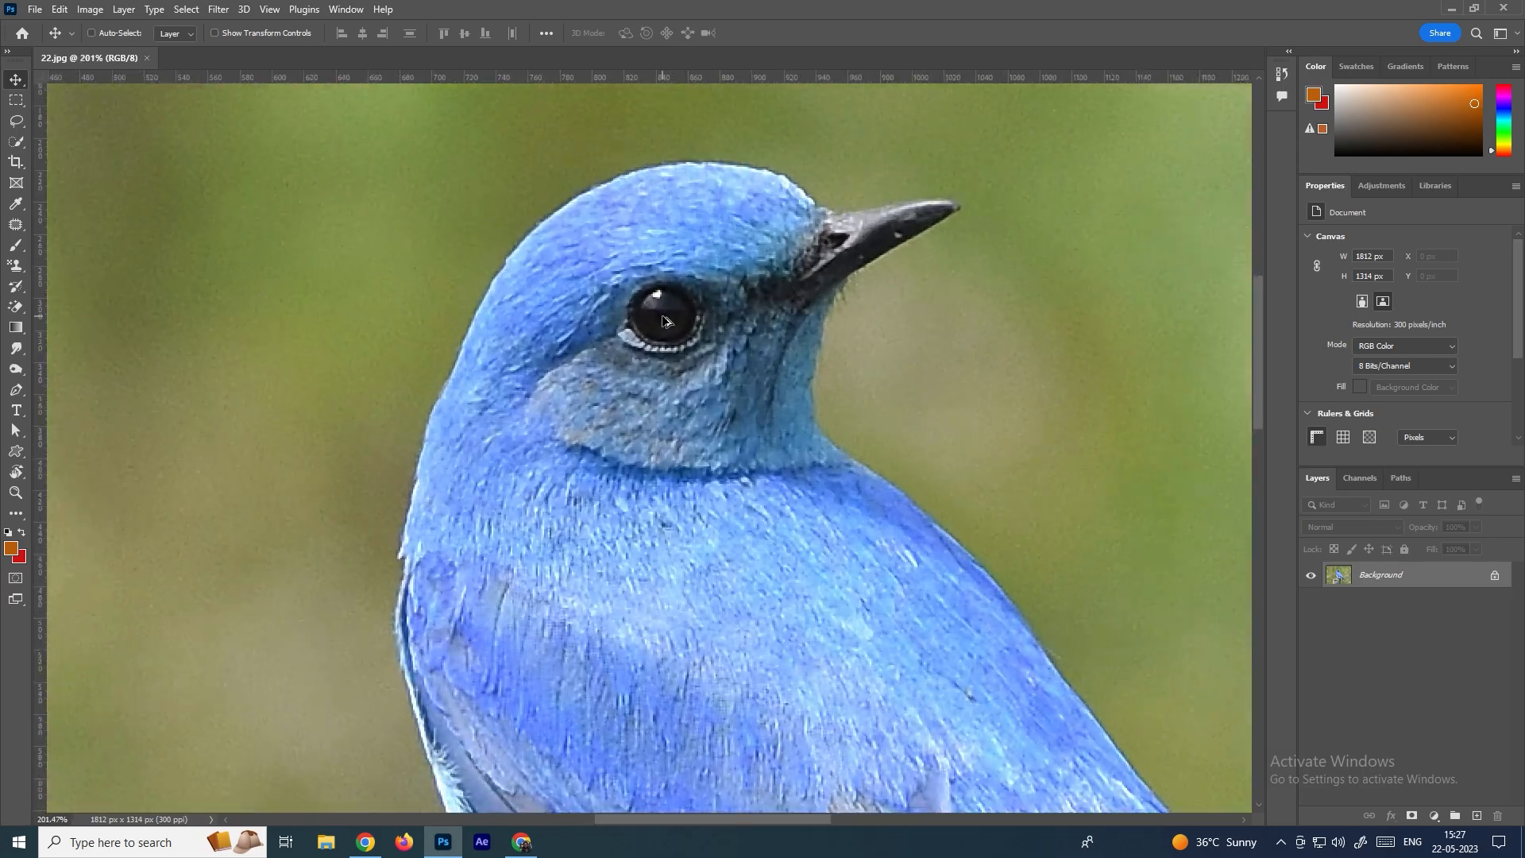
scroll(664, 320, down, 5)
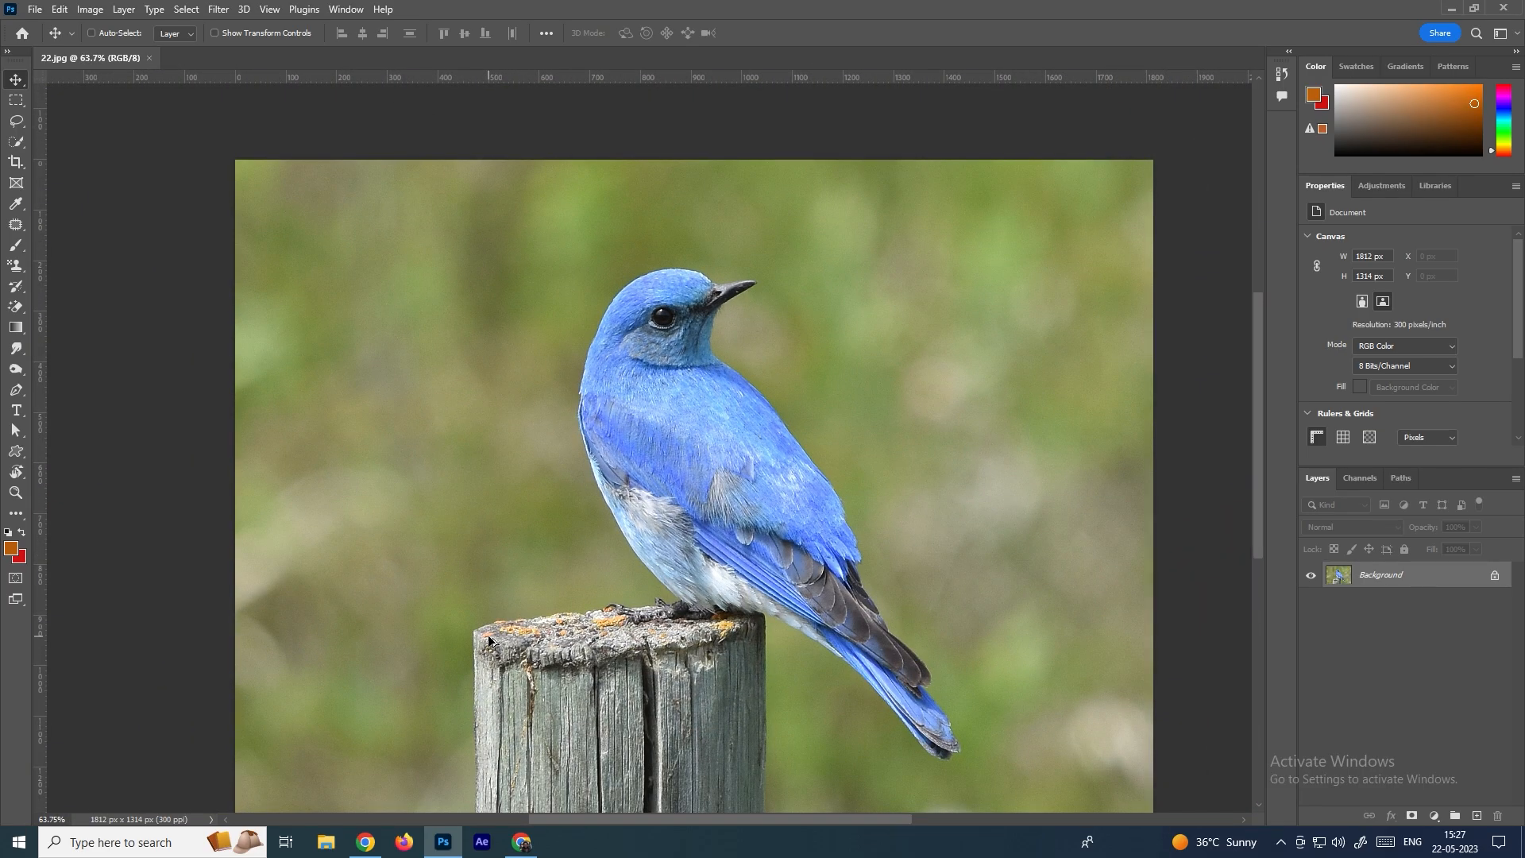
scroll(489, 639, up, 4)
scroll(489, 639, down, 3)
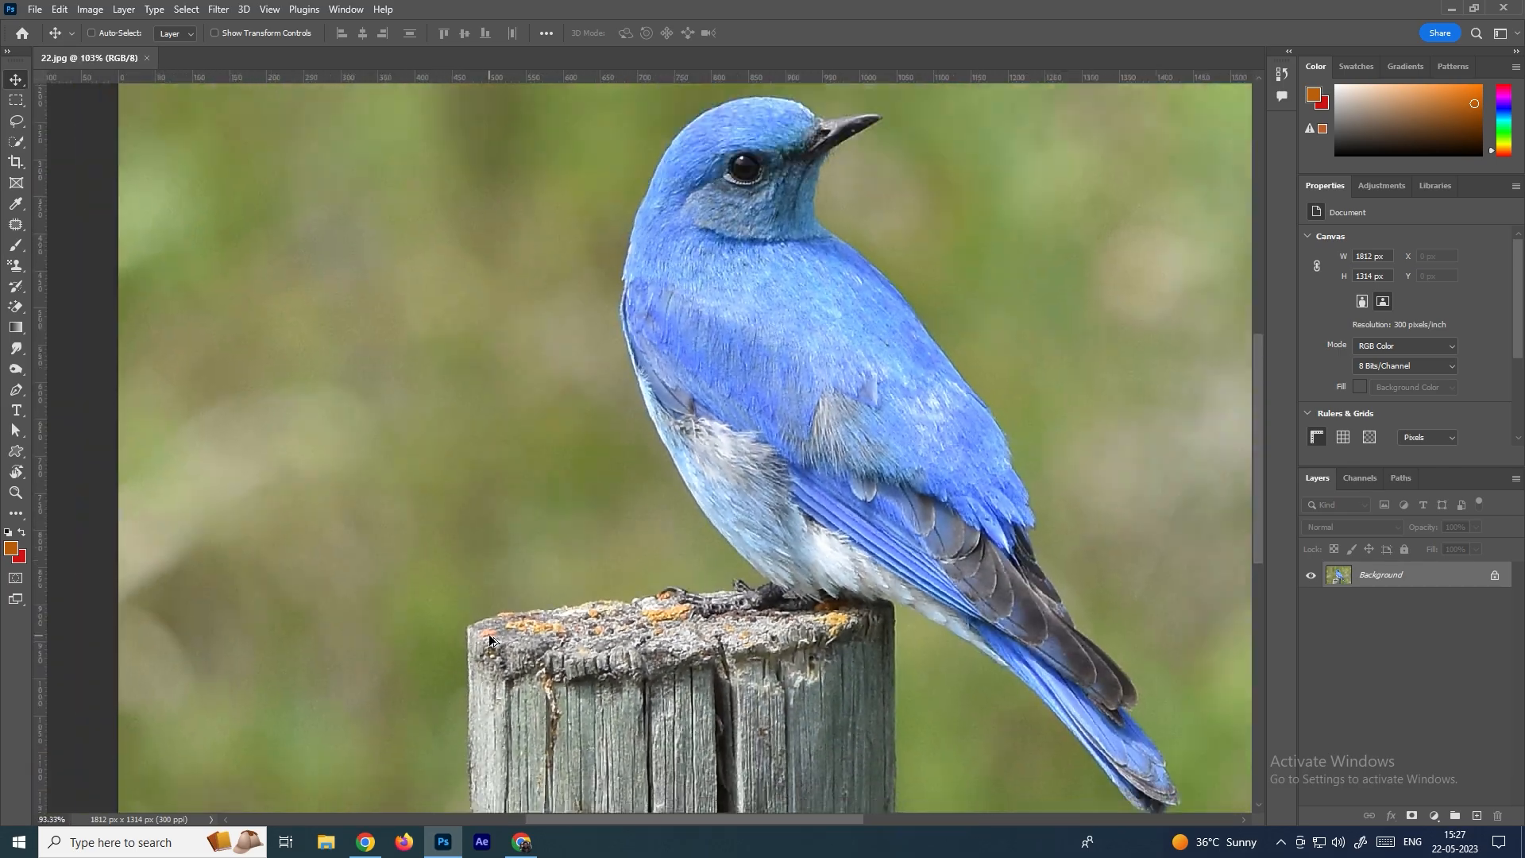
scroll(488, 639, down, 2)
scroll(489, 640, up, 1)
scroll(712, 532, up, 3)
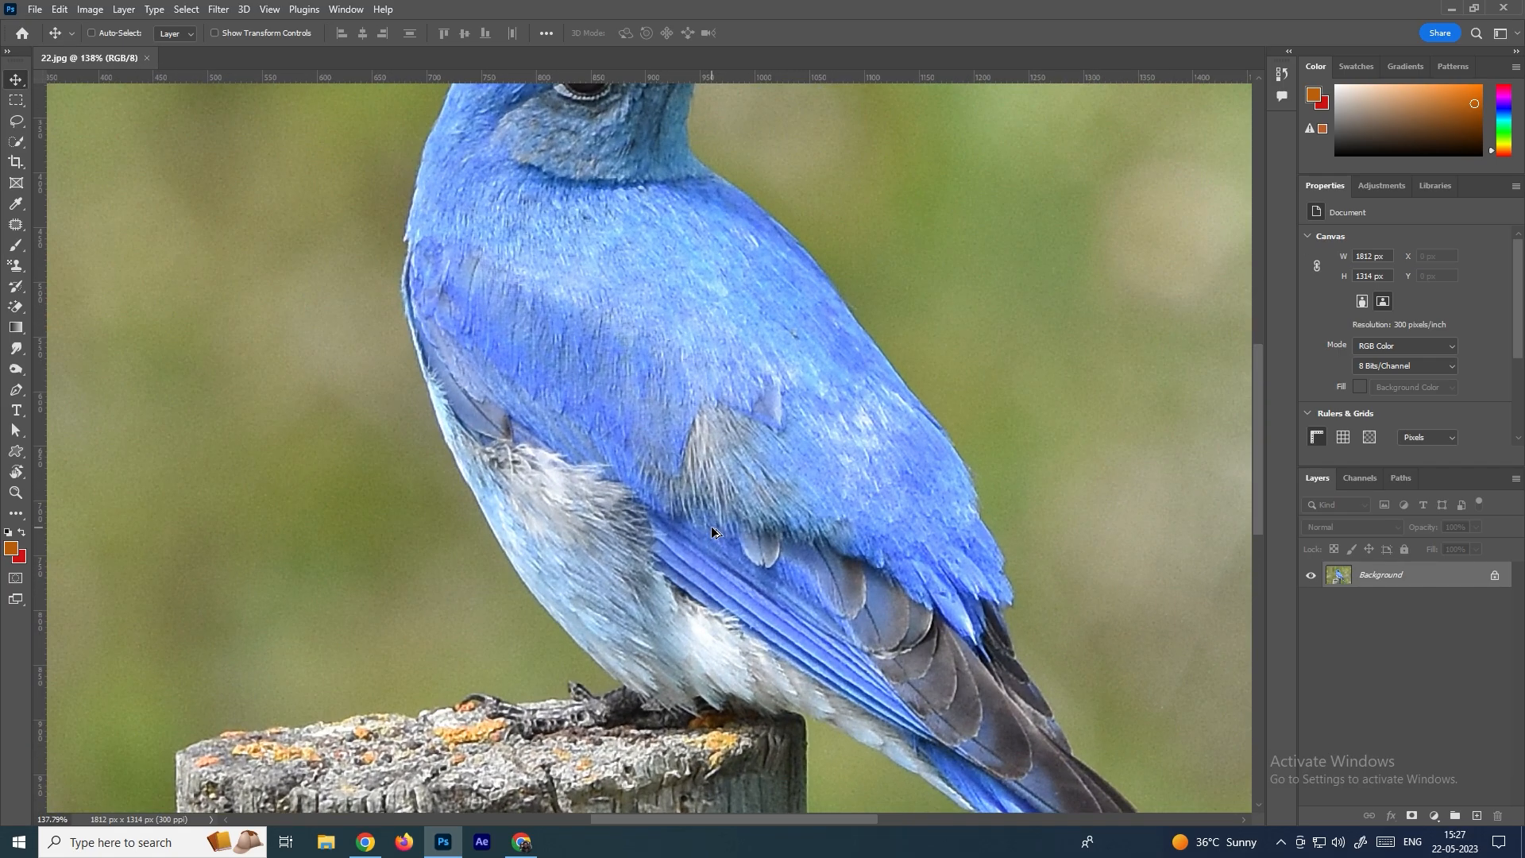
scroll(712, 532, up, 2)
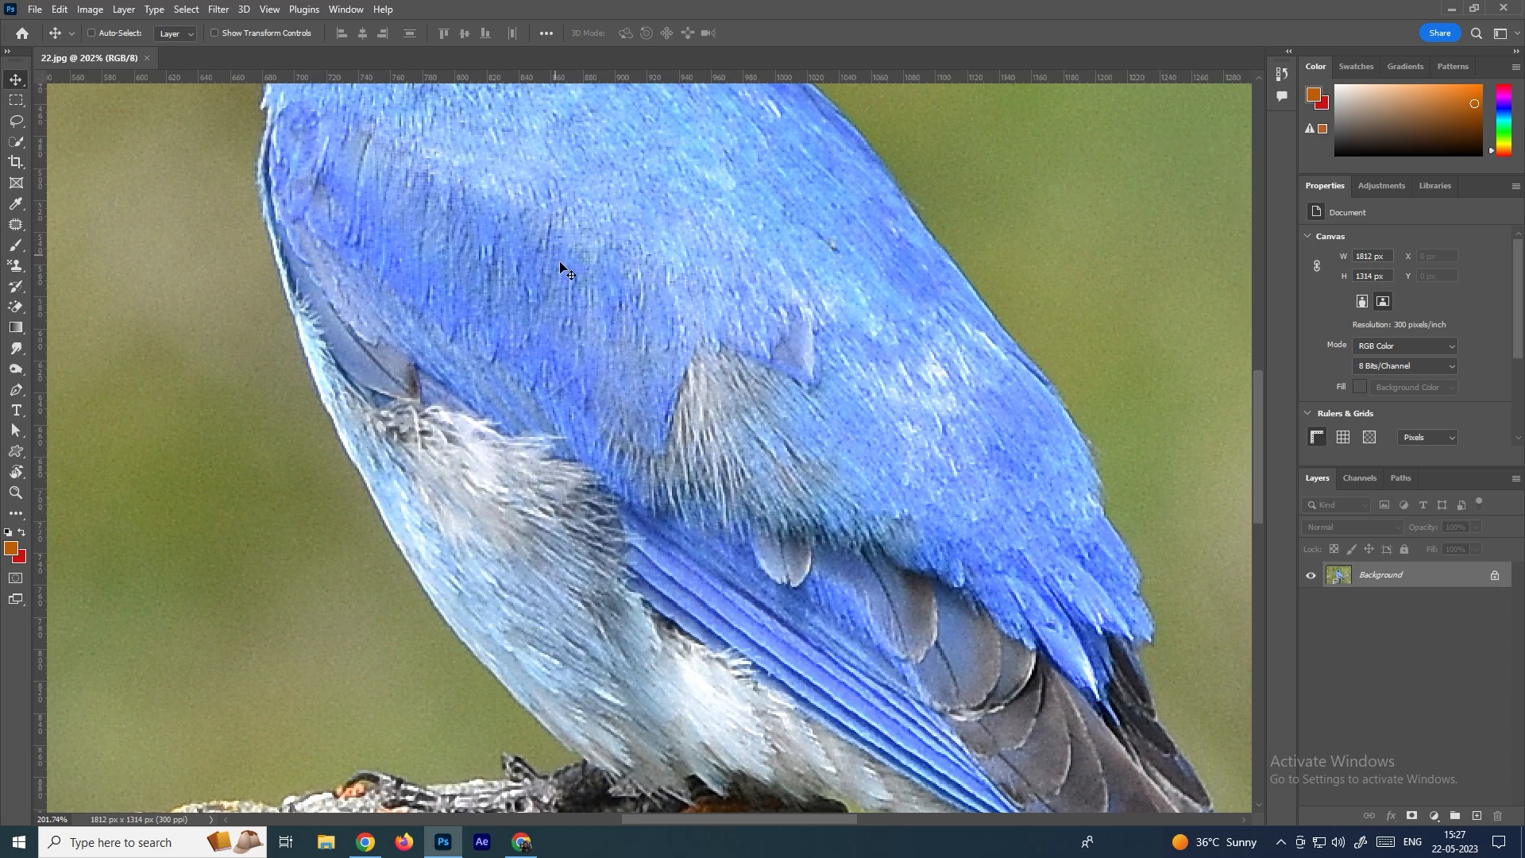
Pan from the bird's body to its head at high magnification and compare close-up views with the whole photo
drag(561, 264, 710, 739)
drag(833, 354, 770, 382)
scroll(764, 373, down, 5)
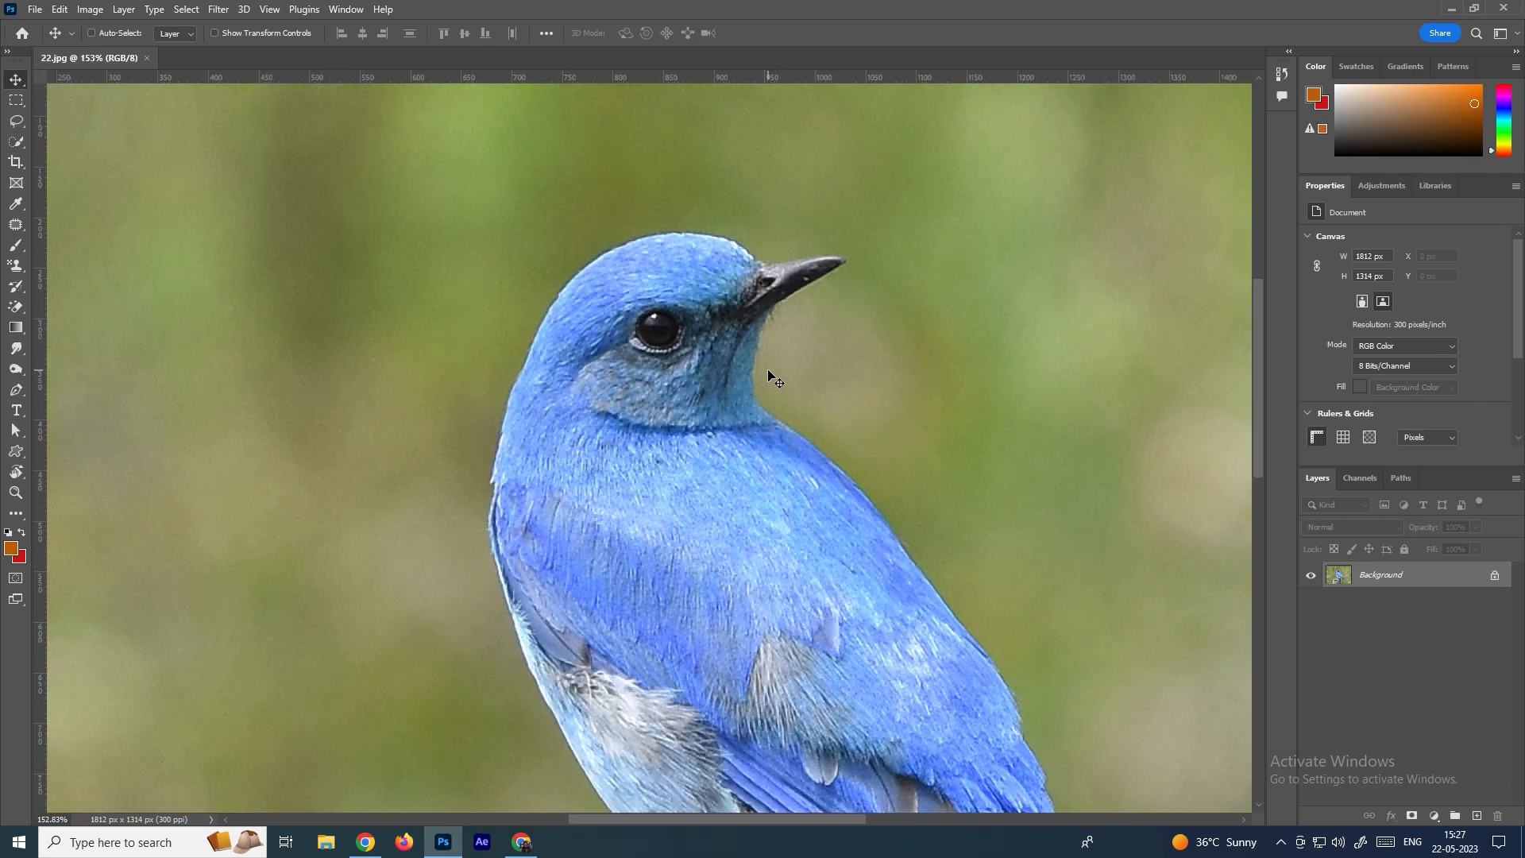
scroll(828, 372, down, 2)
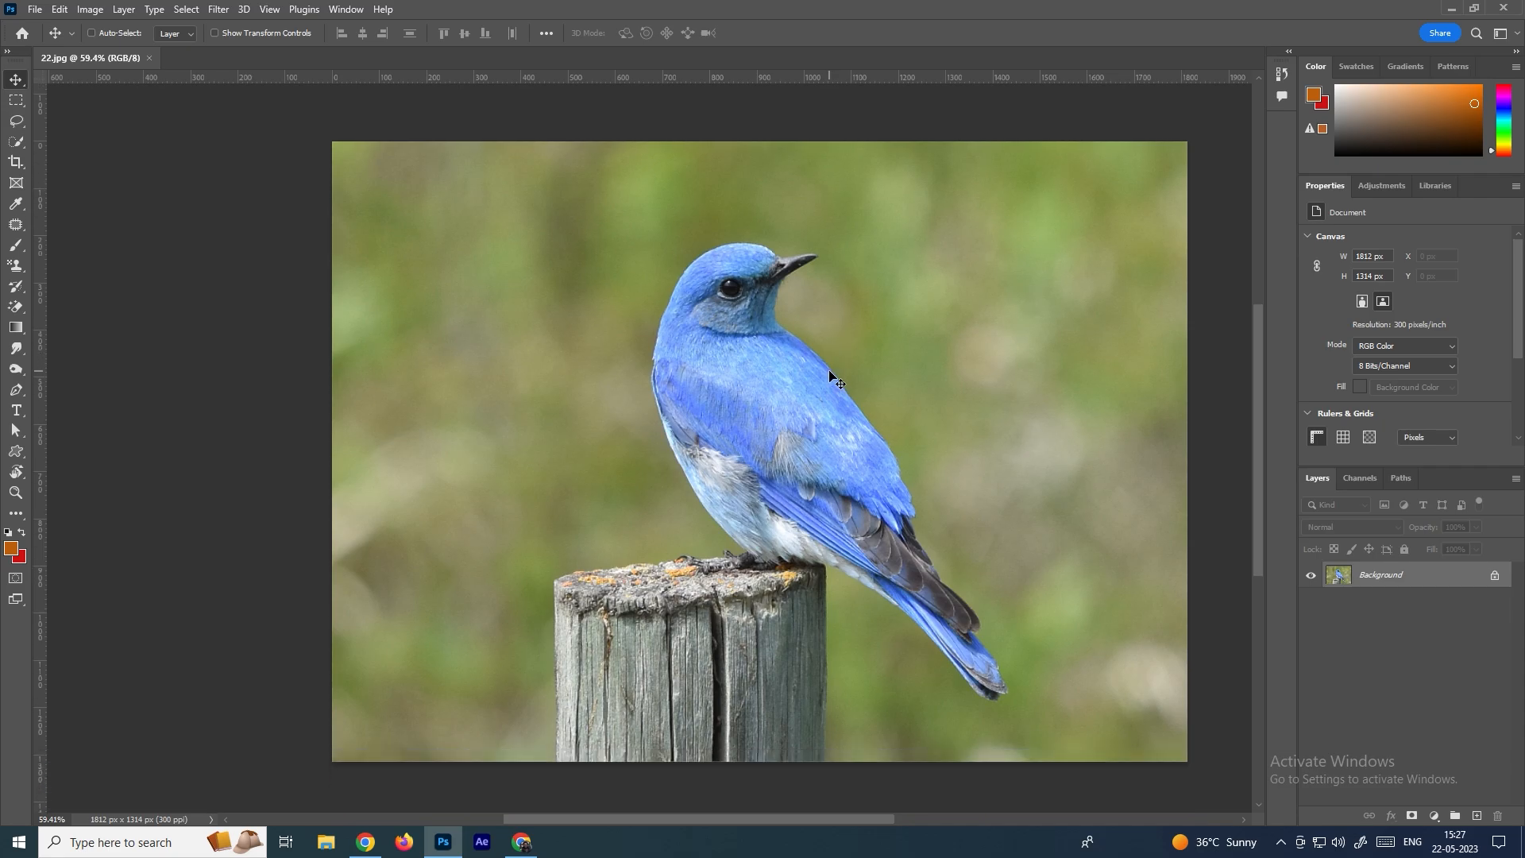
scroll(791, 382, up, 5)
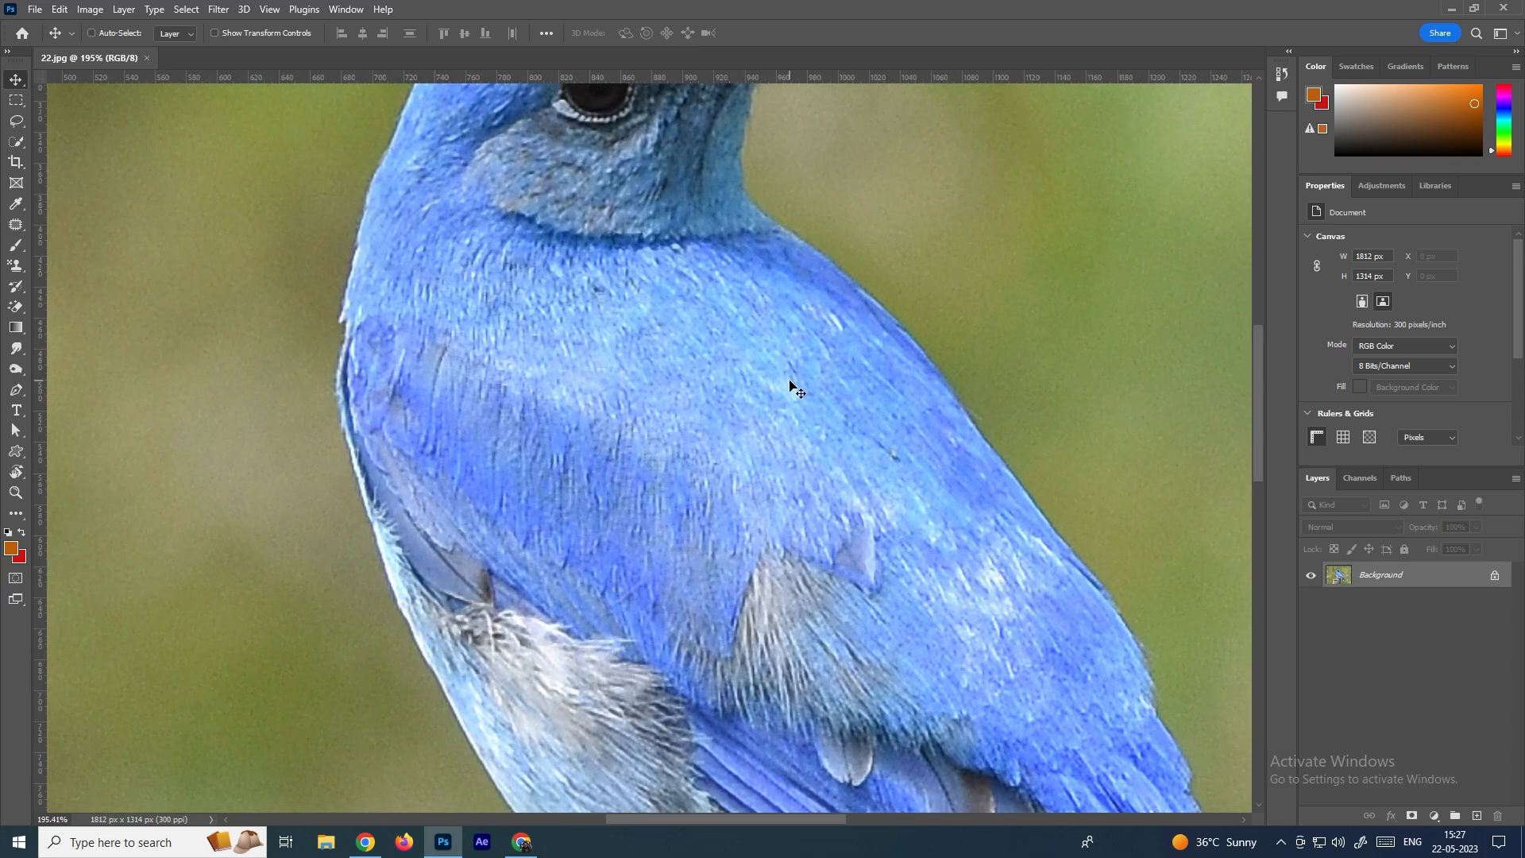
drag(811, 242, 671, 452)
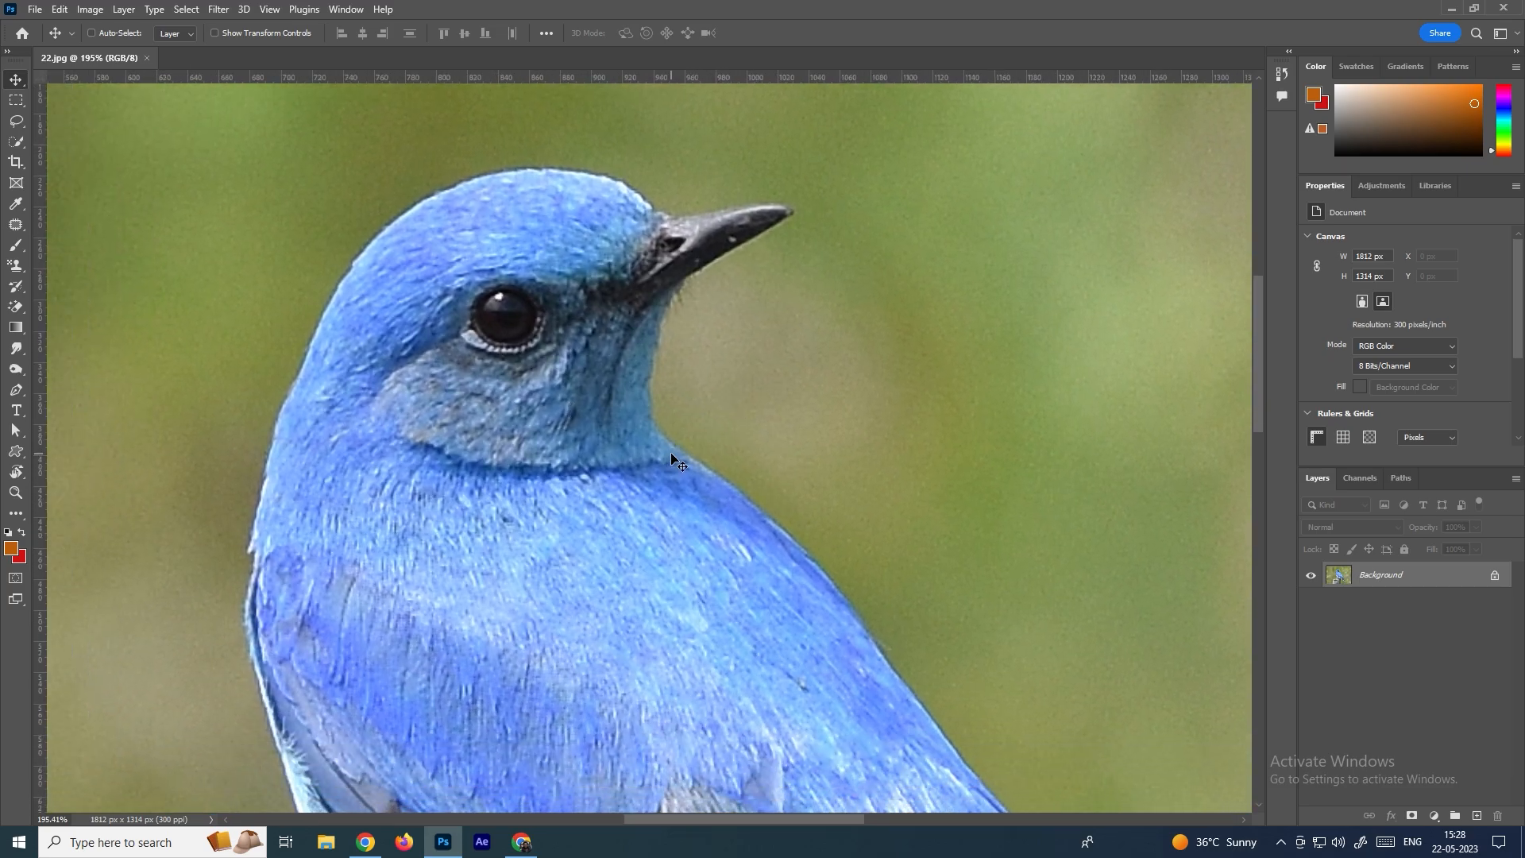
scroll(678, 452, down, 3)
scroll(678, 452, down, 5)
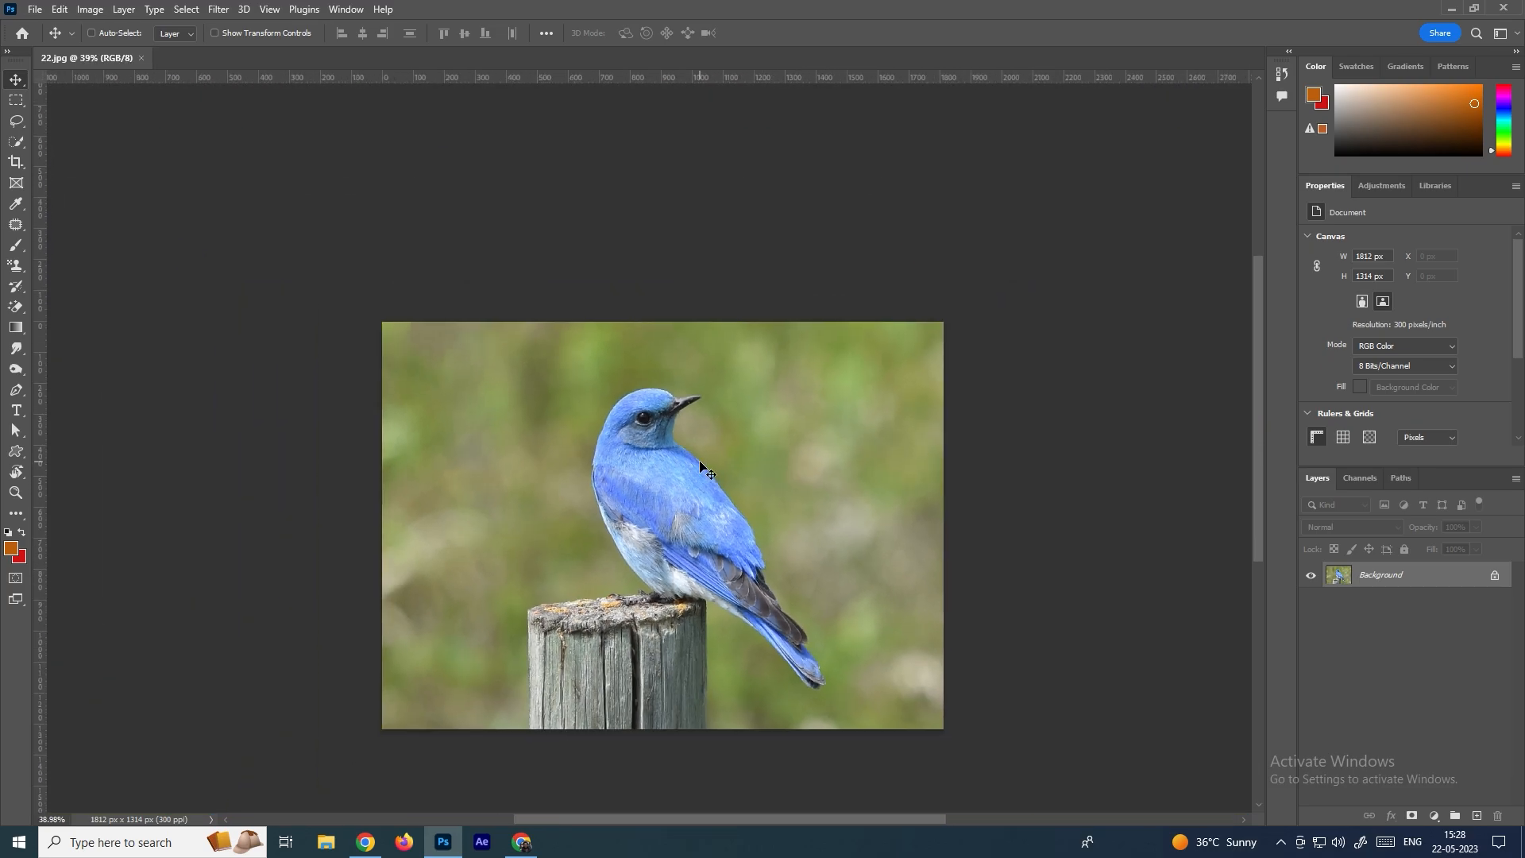
scroll(667, 435, up, 1)
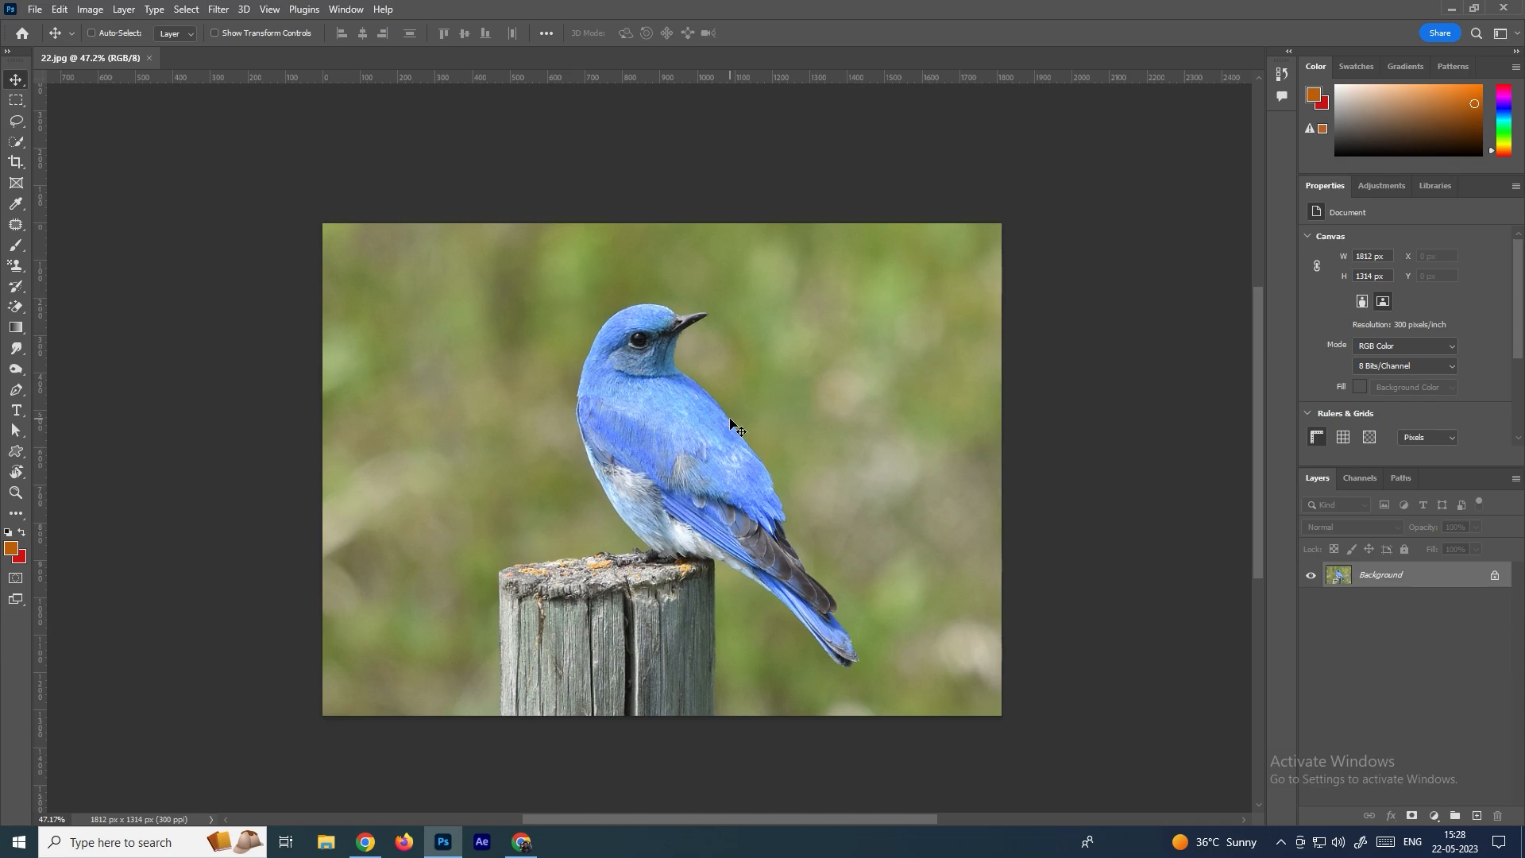
scroll(731, 421, up, 5)
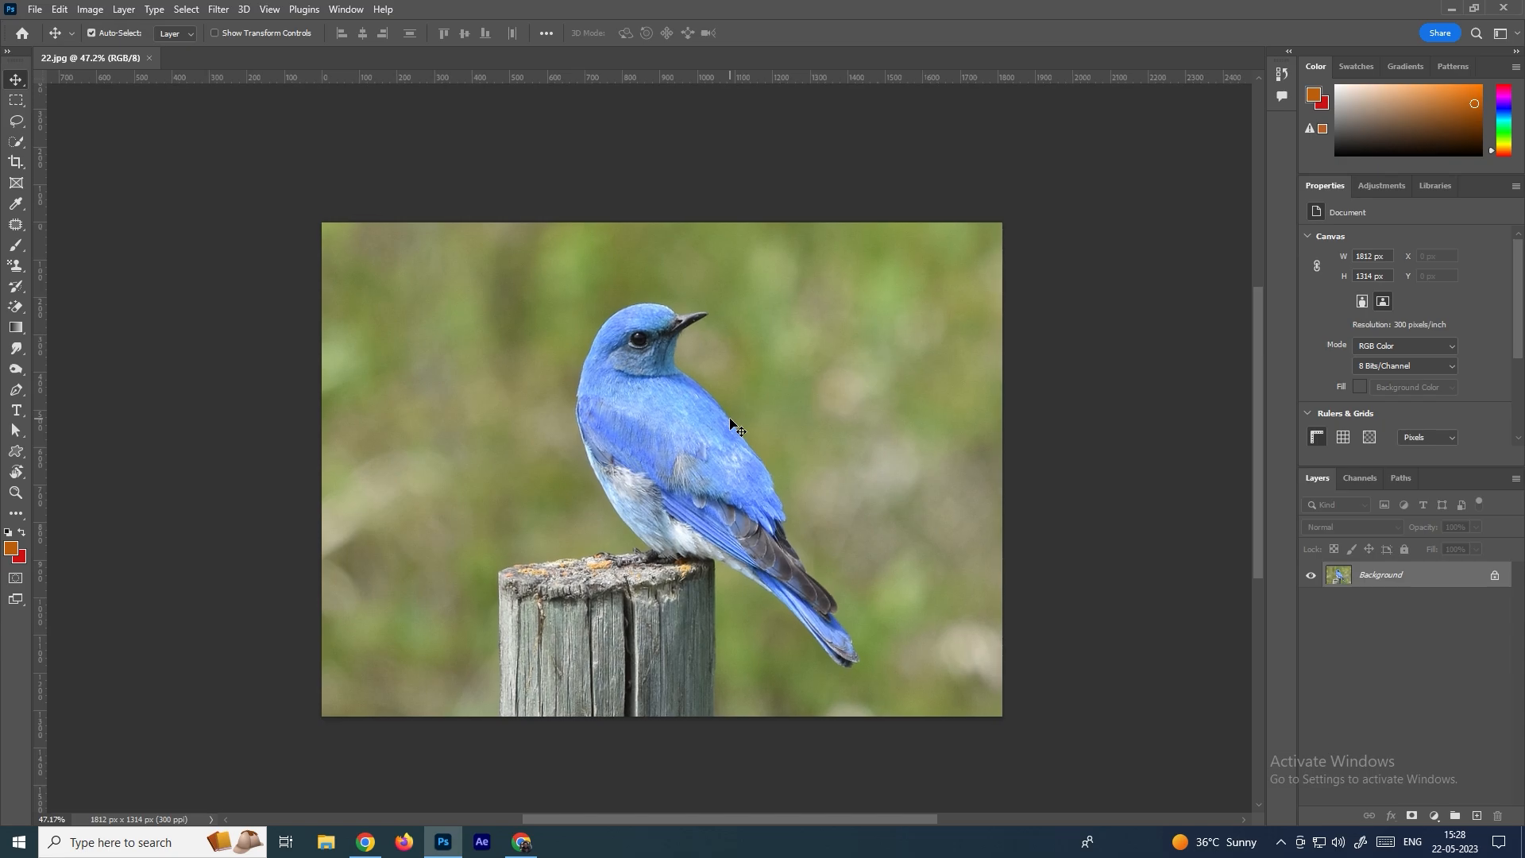
scroll(731, 421, down, 6)
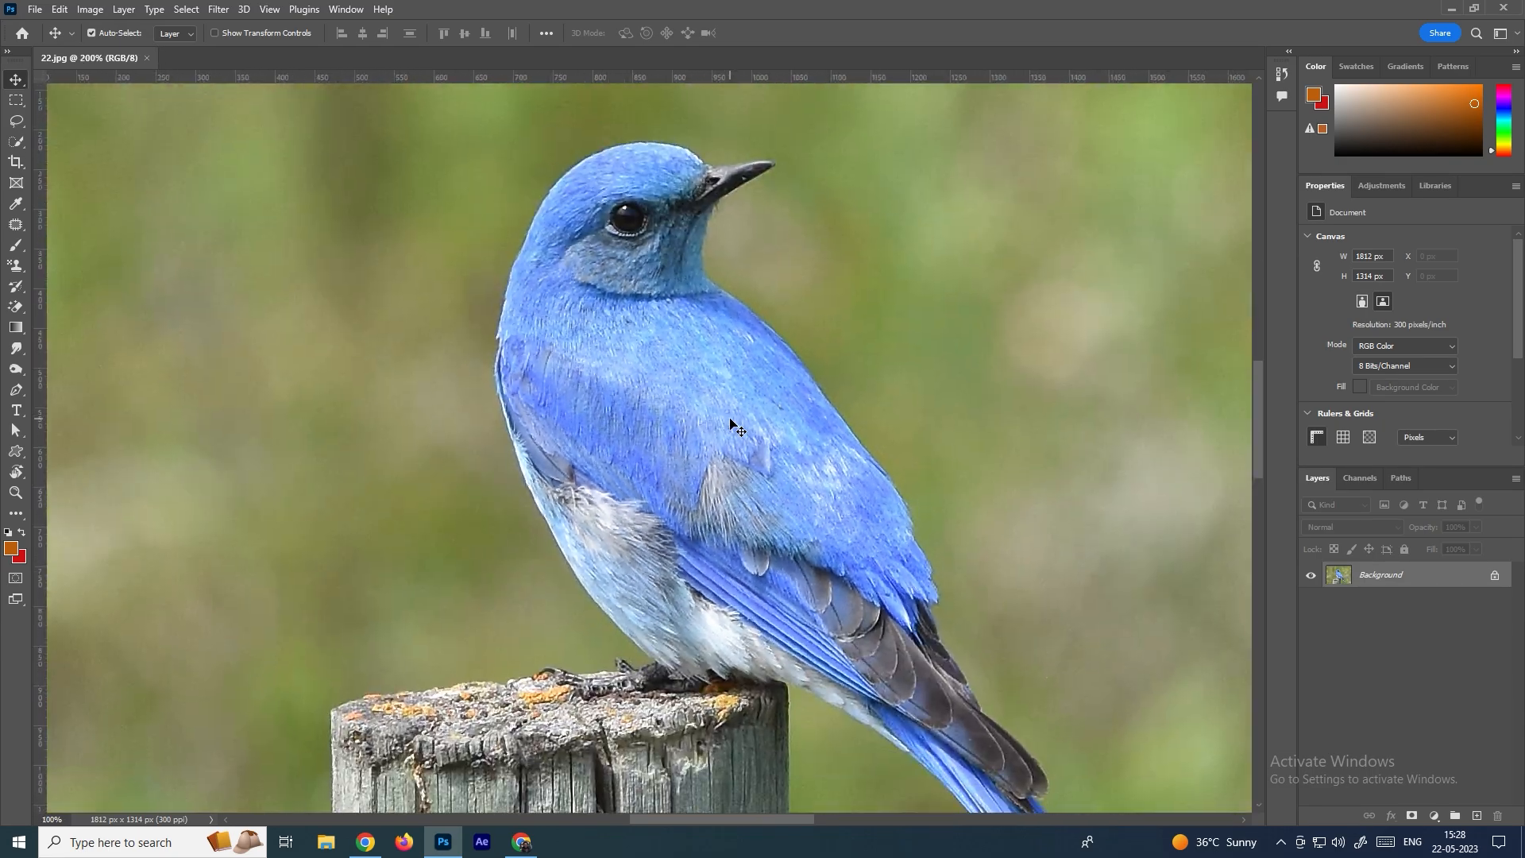
scroll(732, 426, up, 2)
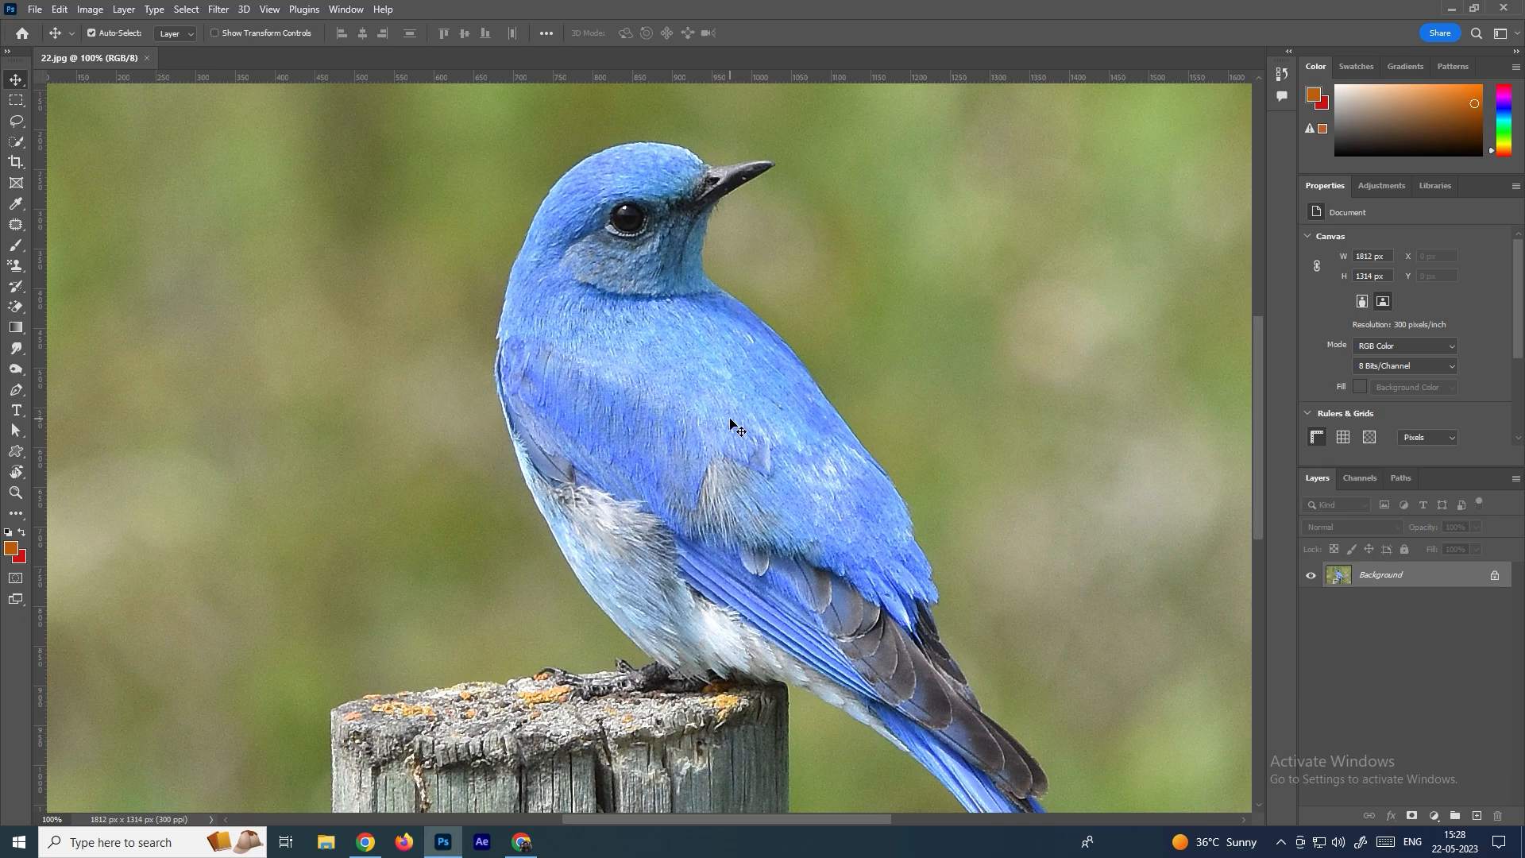
scroll(732, 425, up, 1)
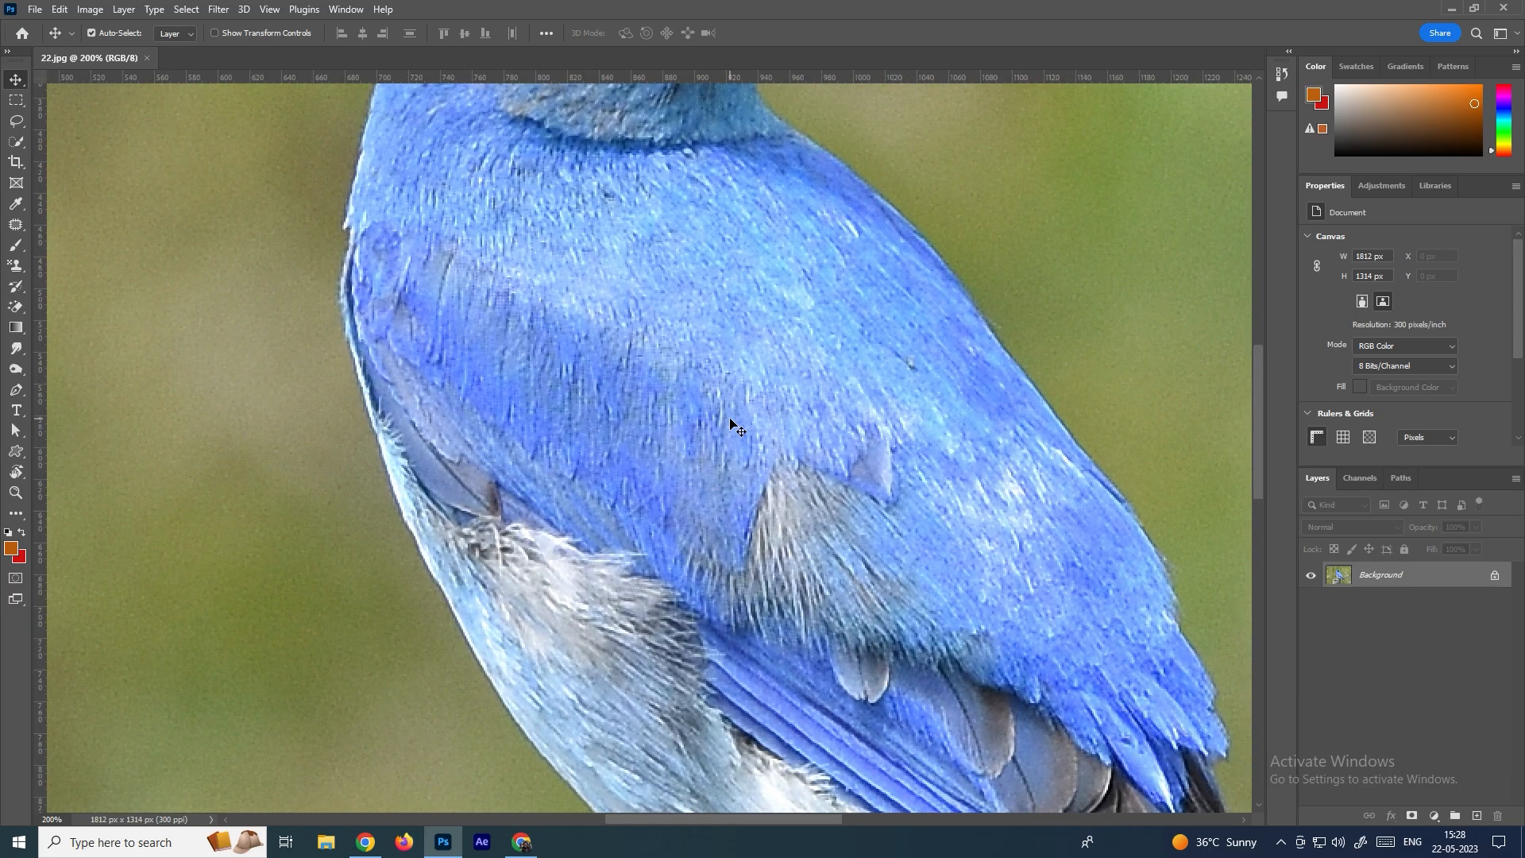
scroll(731, 425, down, 3)
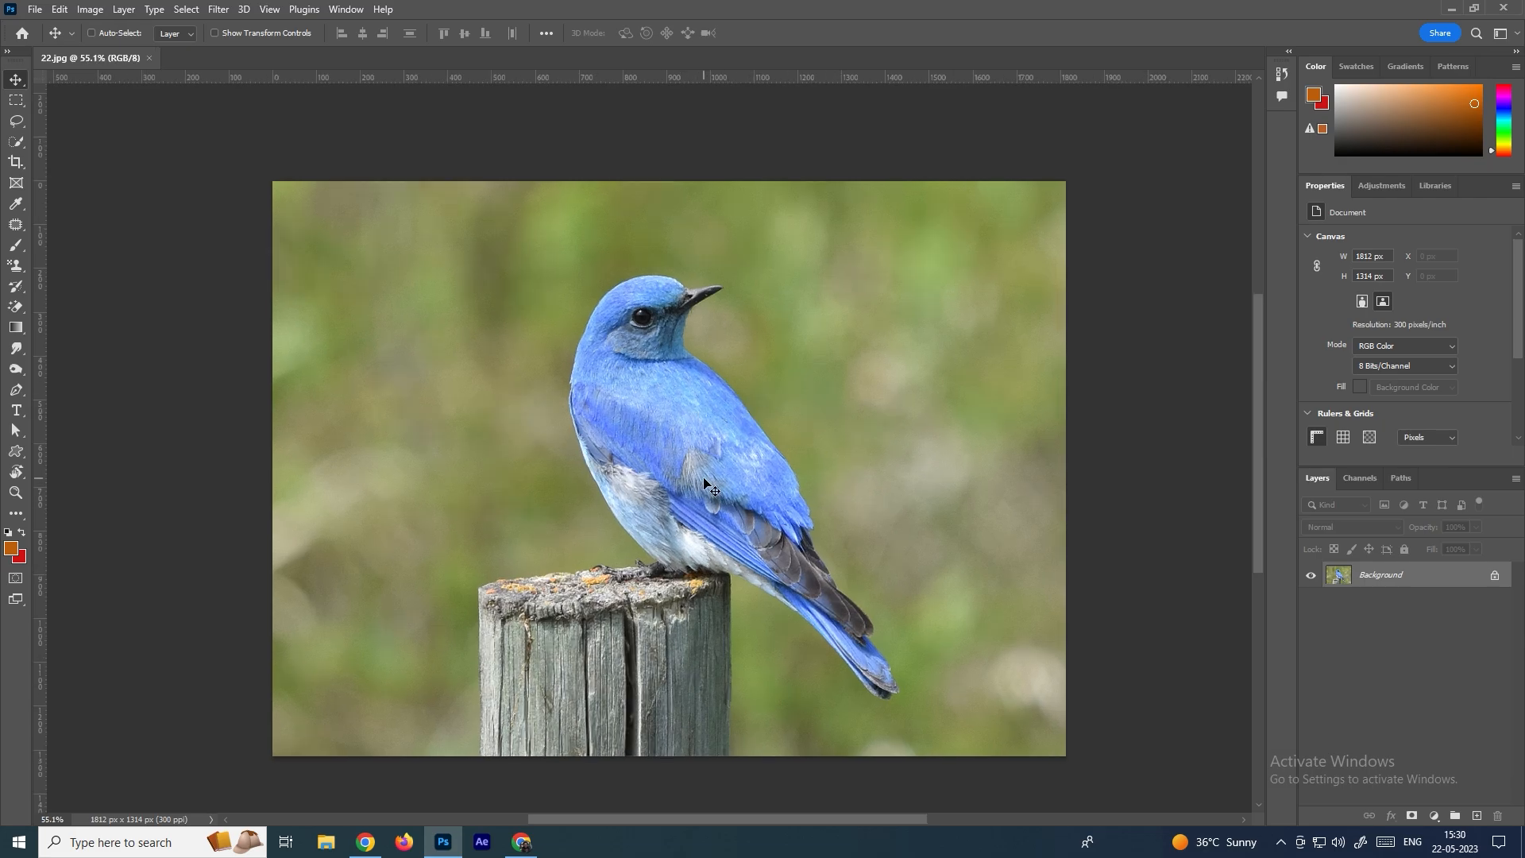
Cycle through both full-screen modes back to the standard screen mode and activate the Move tool
key(f)
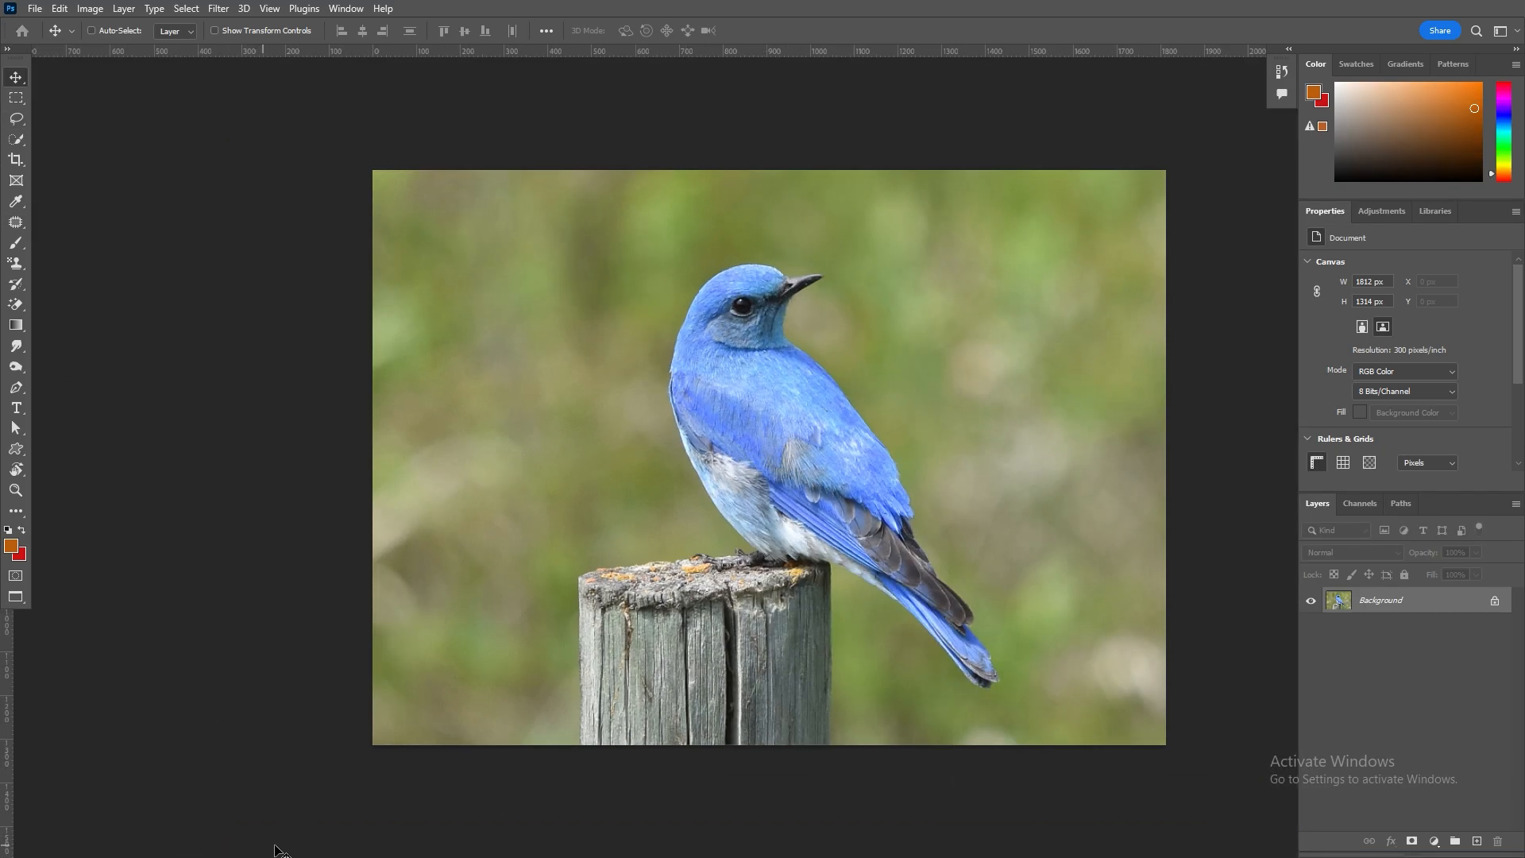
key(f)
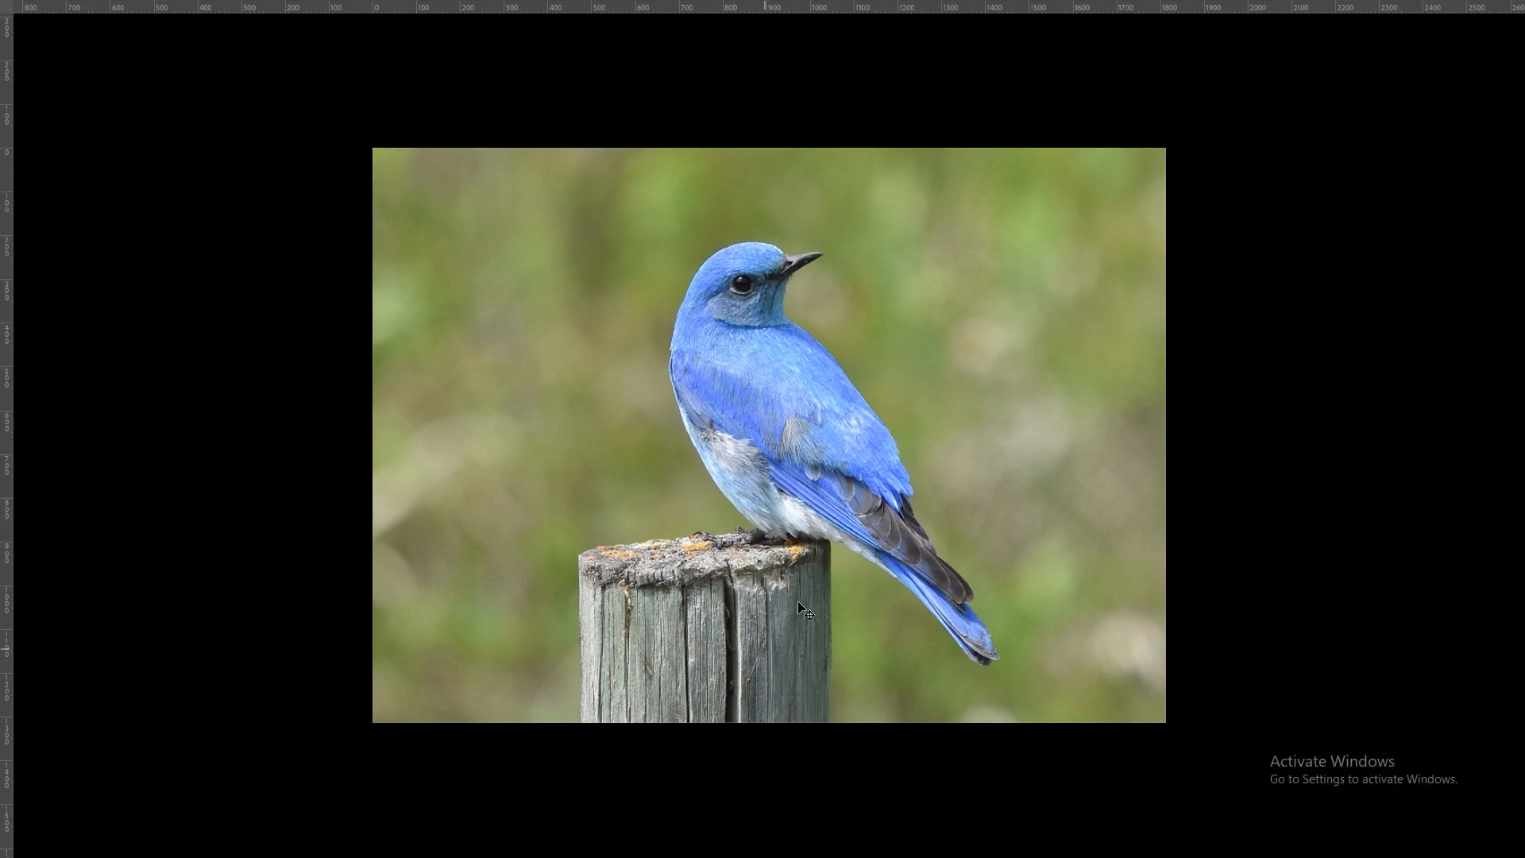
key(f)
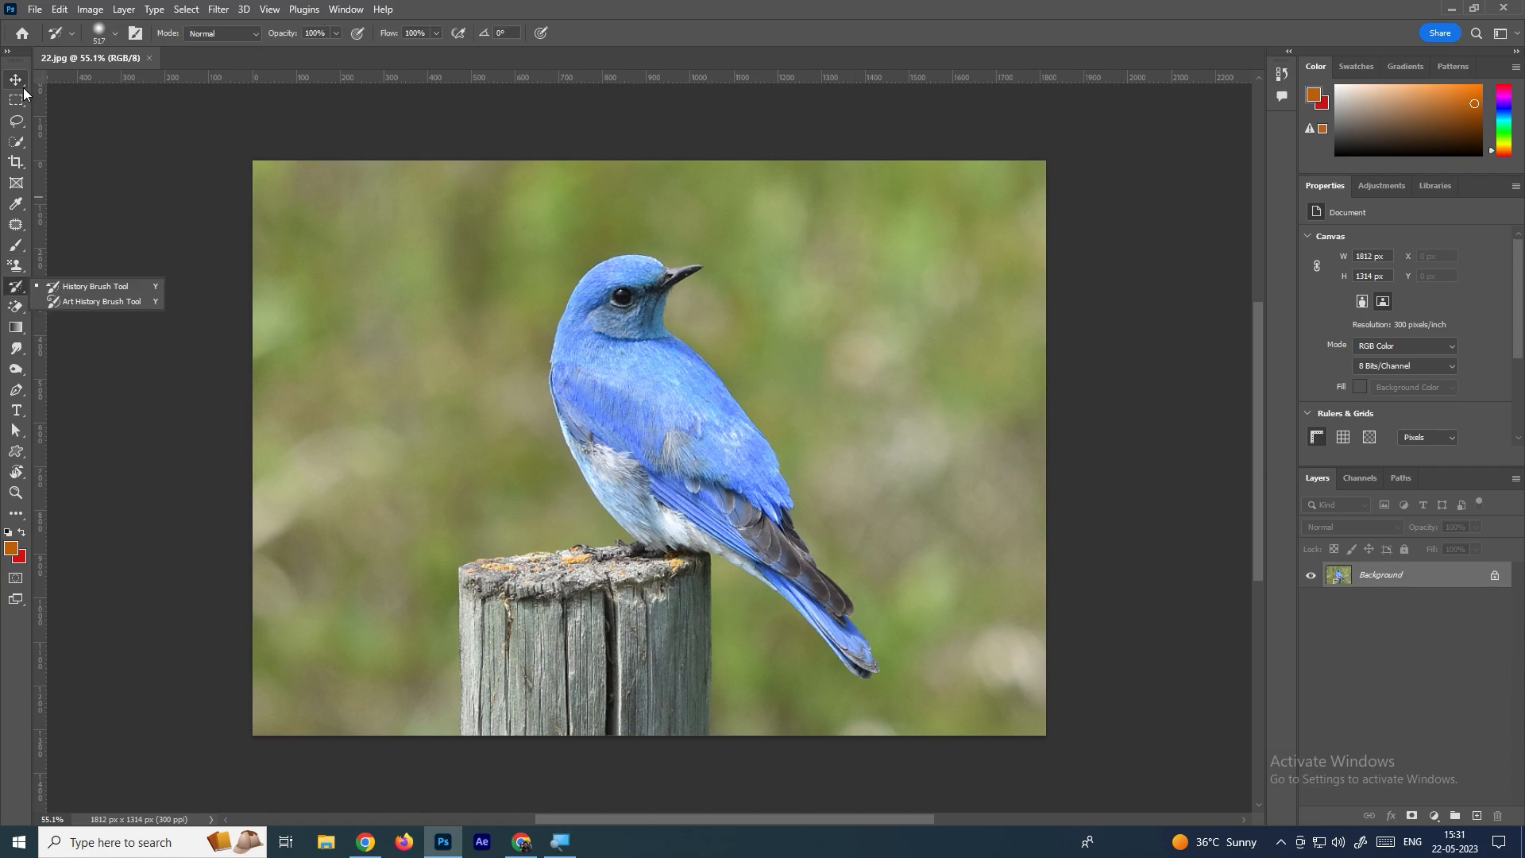
click(19, 83)
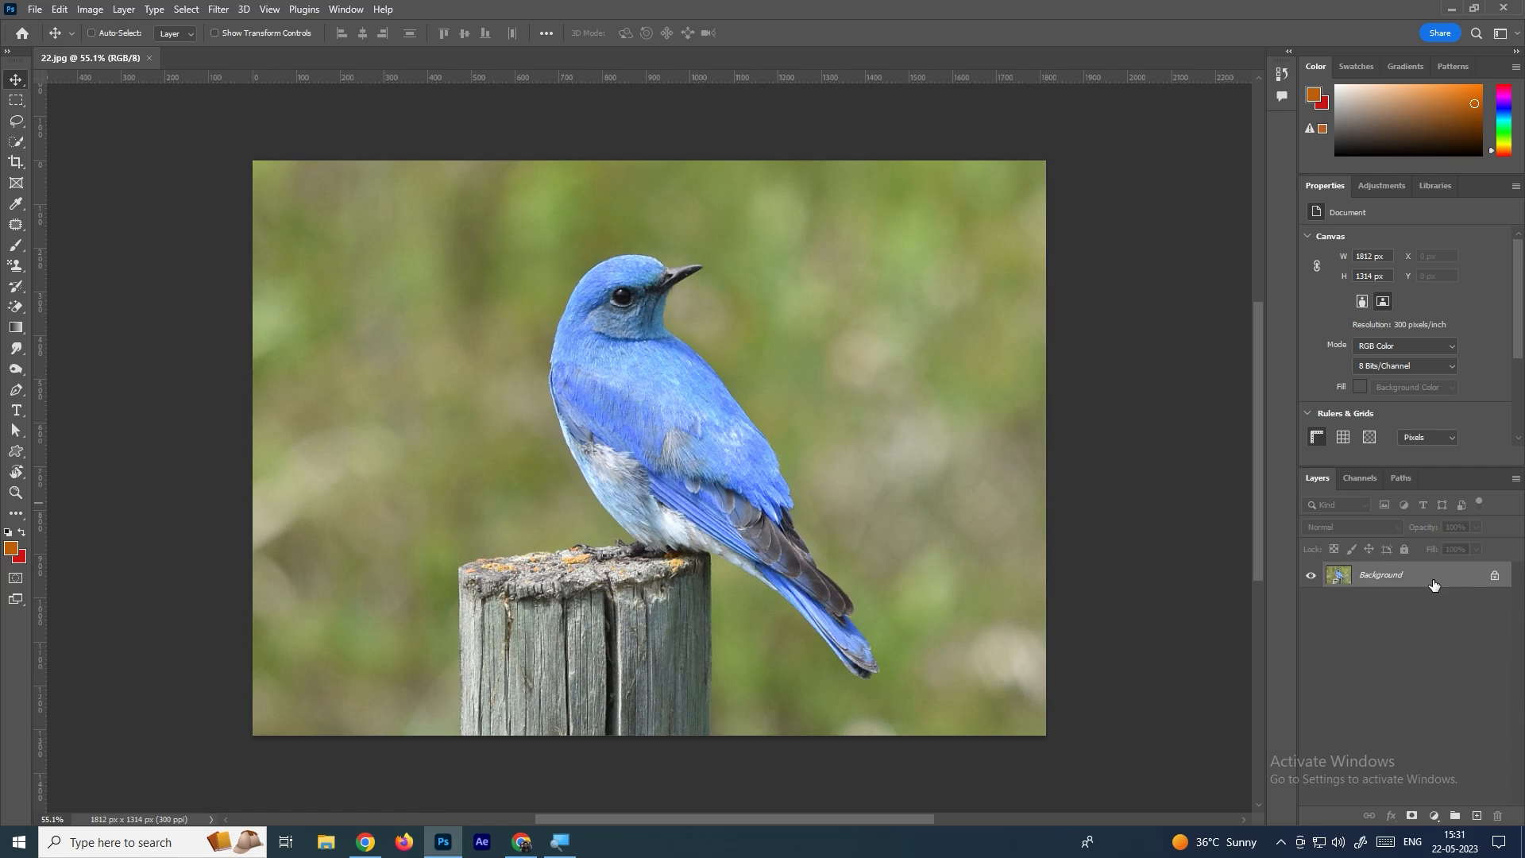
Create a blank 1920 x 1080 px document with a white background and close it to return to 22.jpg
click(36, 8)
click(45, 26)
click(890, 625)
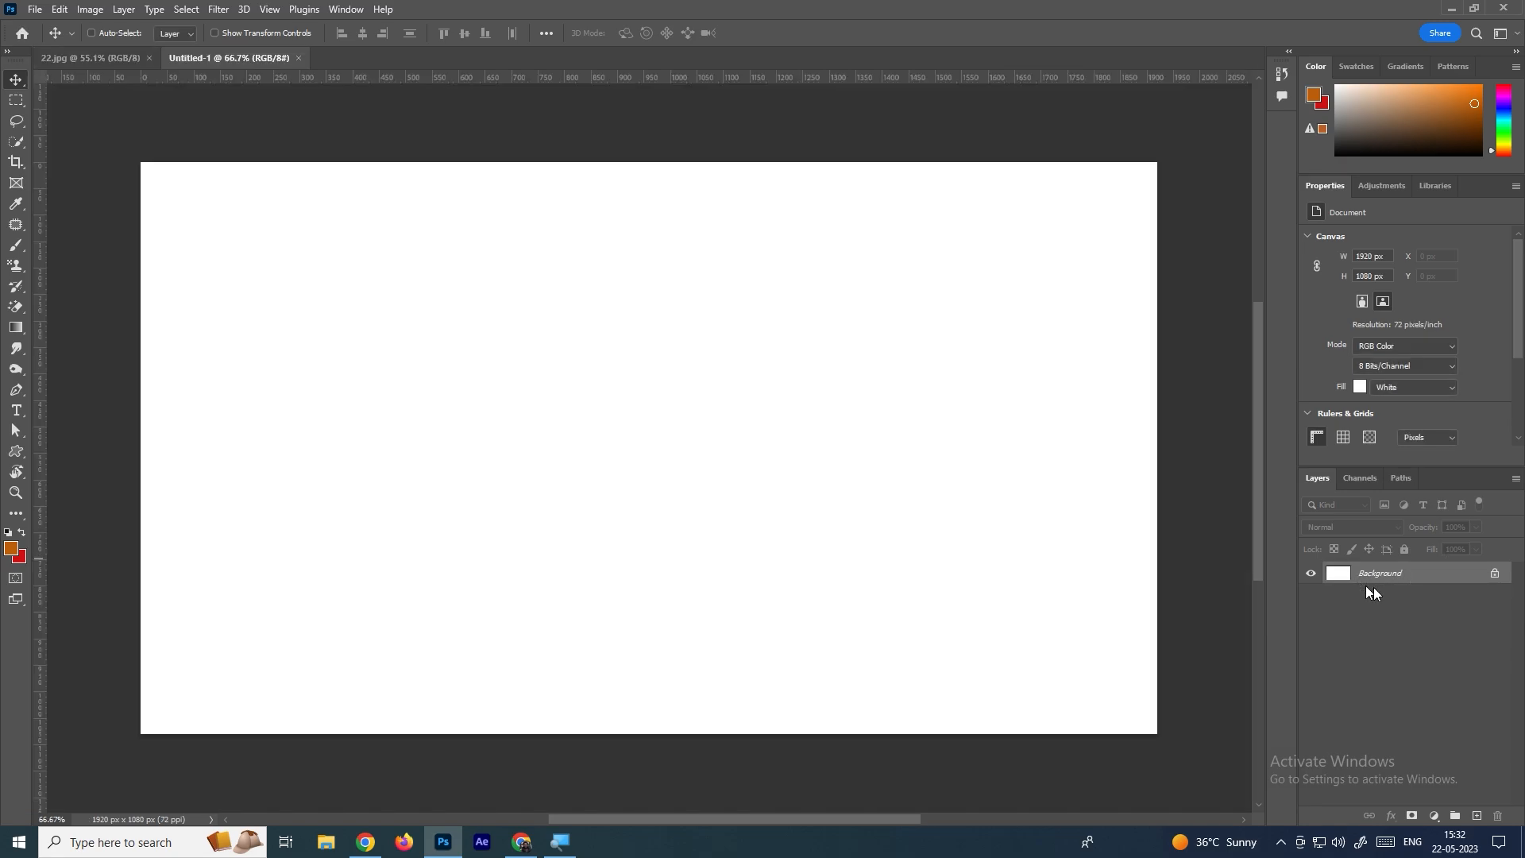
click(299, 58)
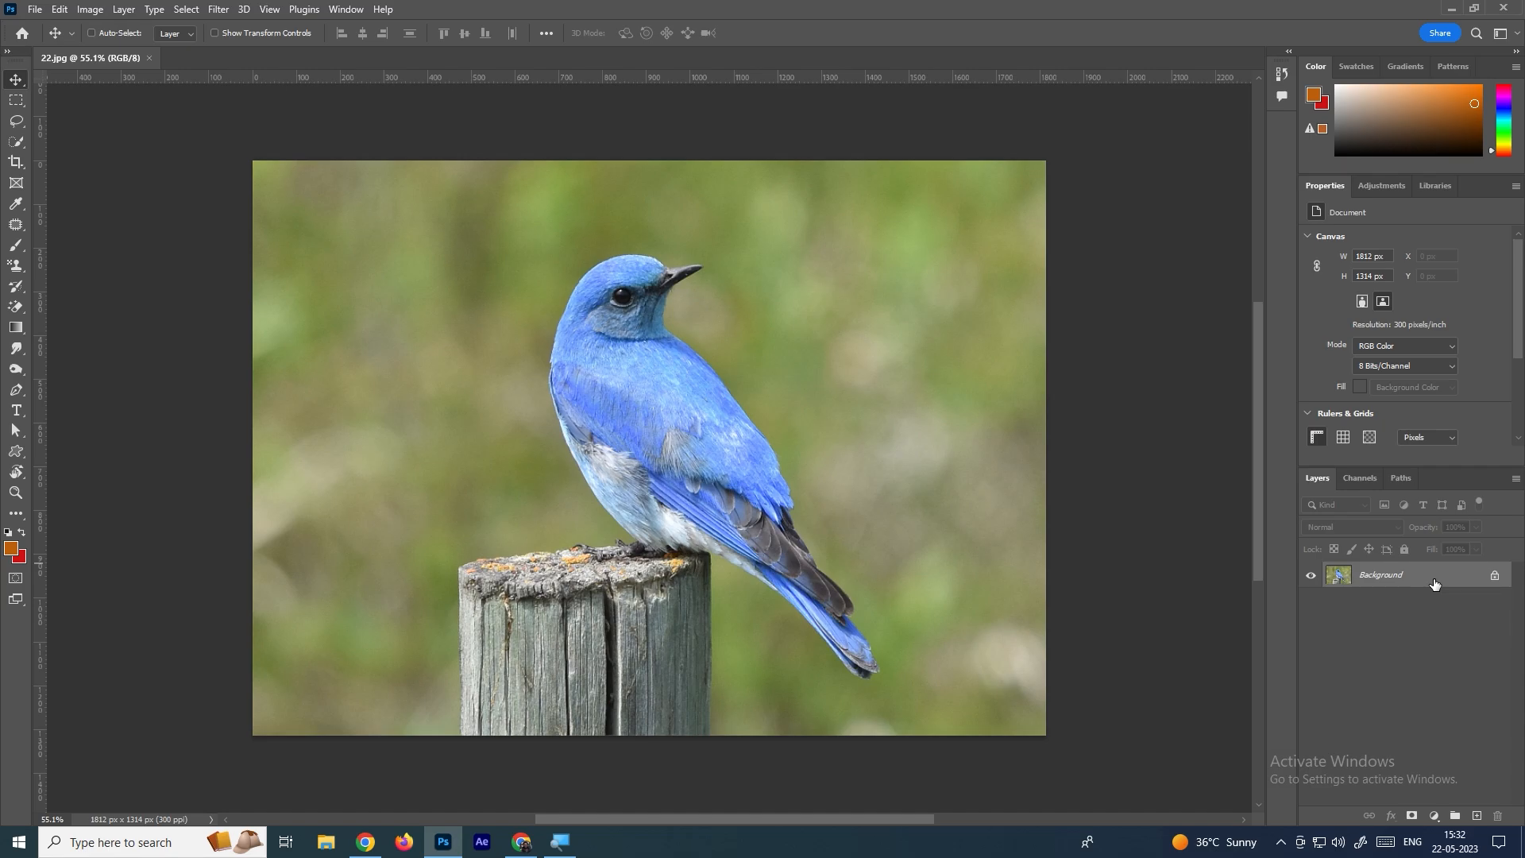
Unlock the Background layer of 22.jpg and undo the unlocking
click(1494, 577)
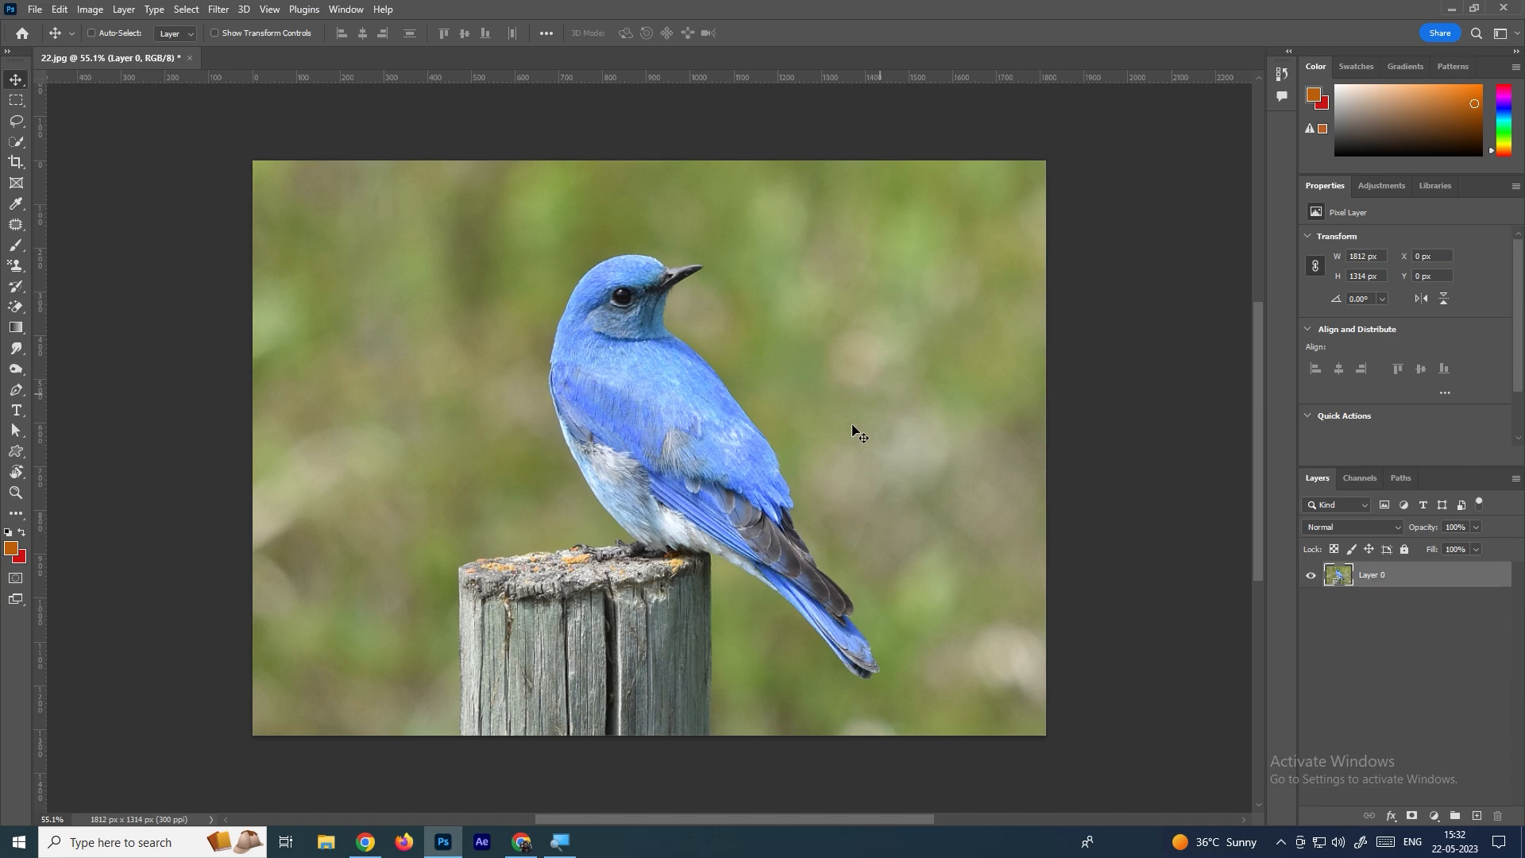
key(ctrl+j)
key(ctrl+z)
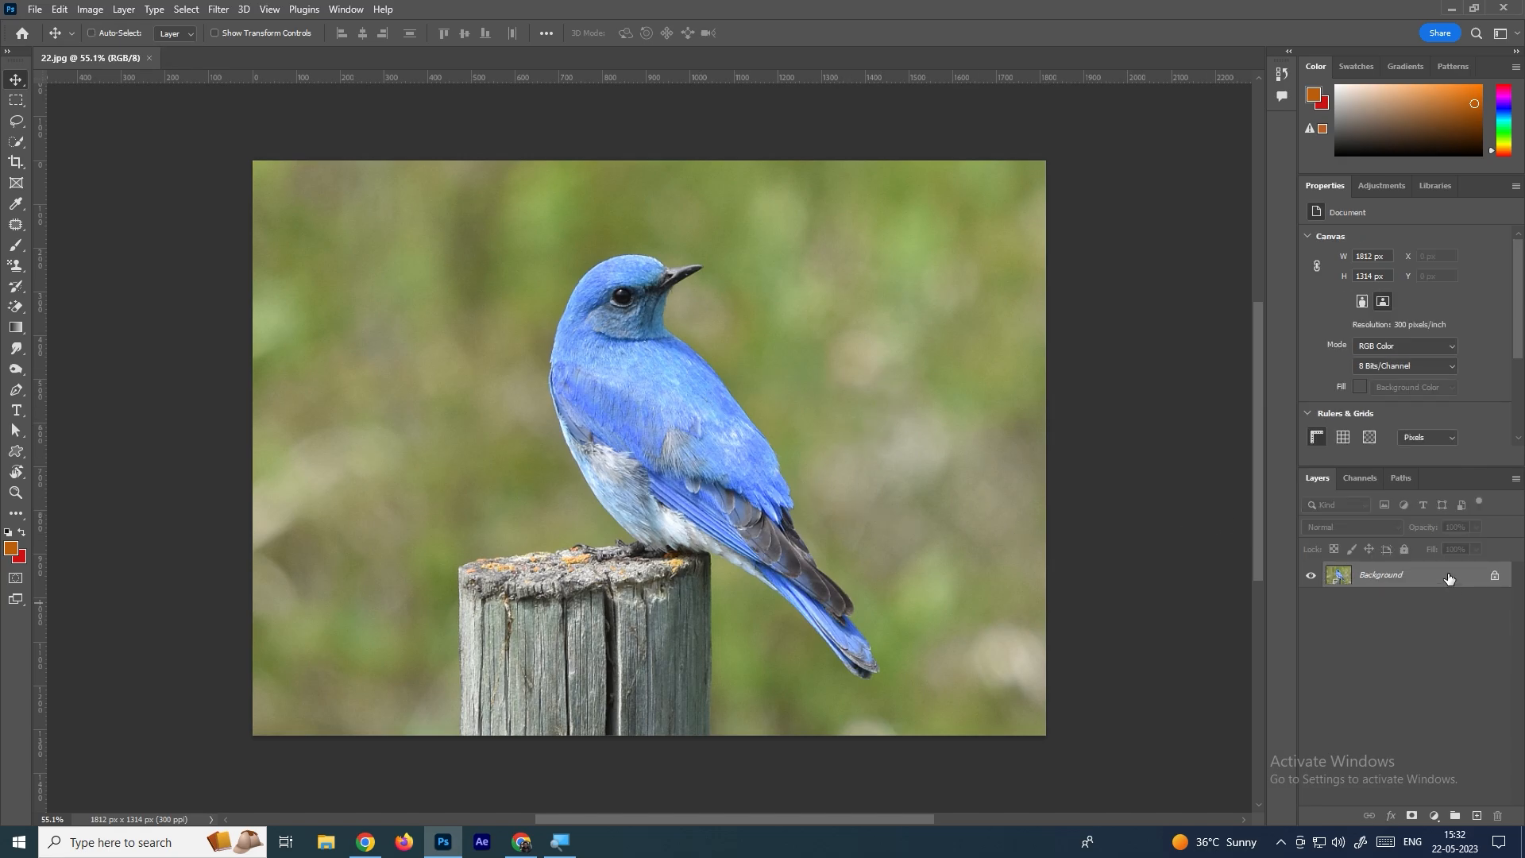
Convert the locked Background layer into a regular layer named Bird, keeping Normal mode and 100% opacity
double_click(1448, 578)
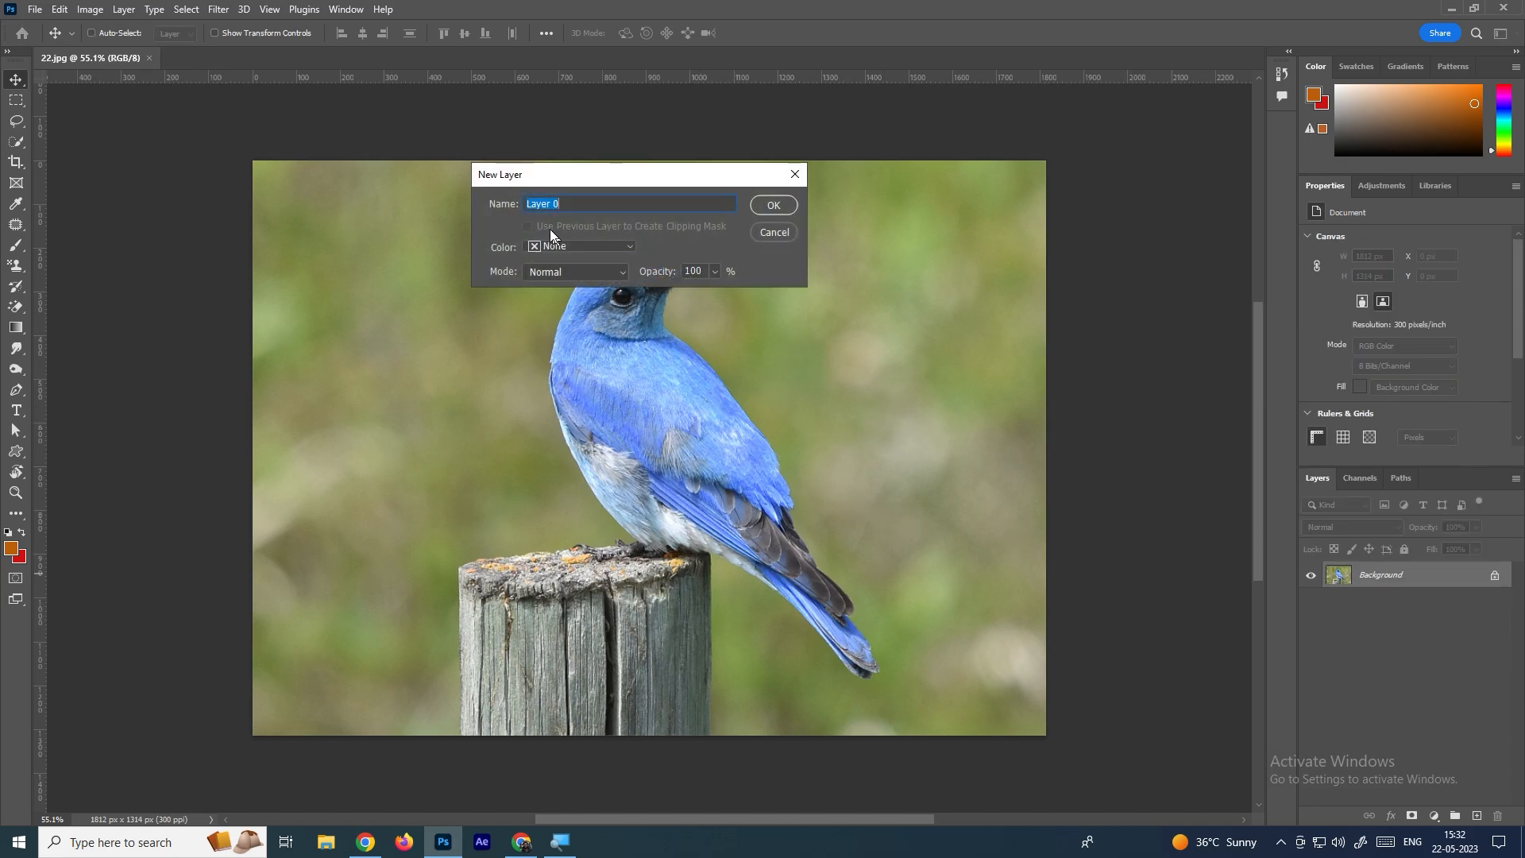
text(Bird)
click(773, 204)
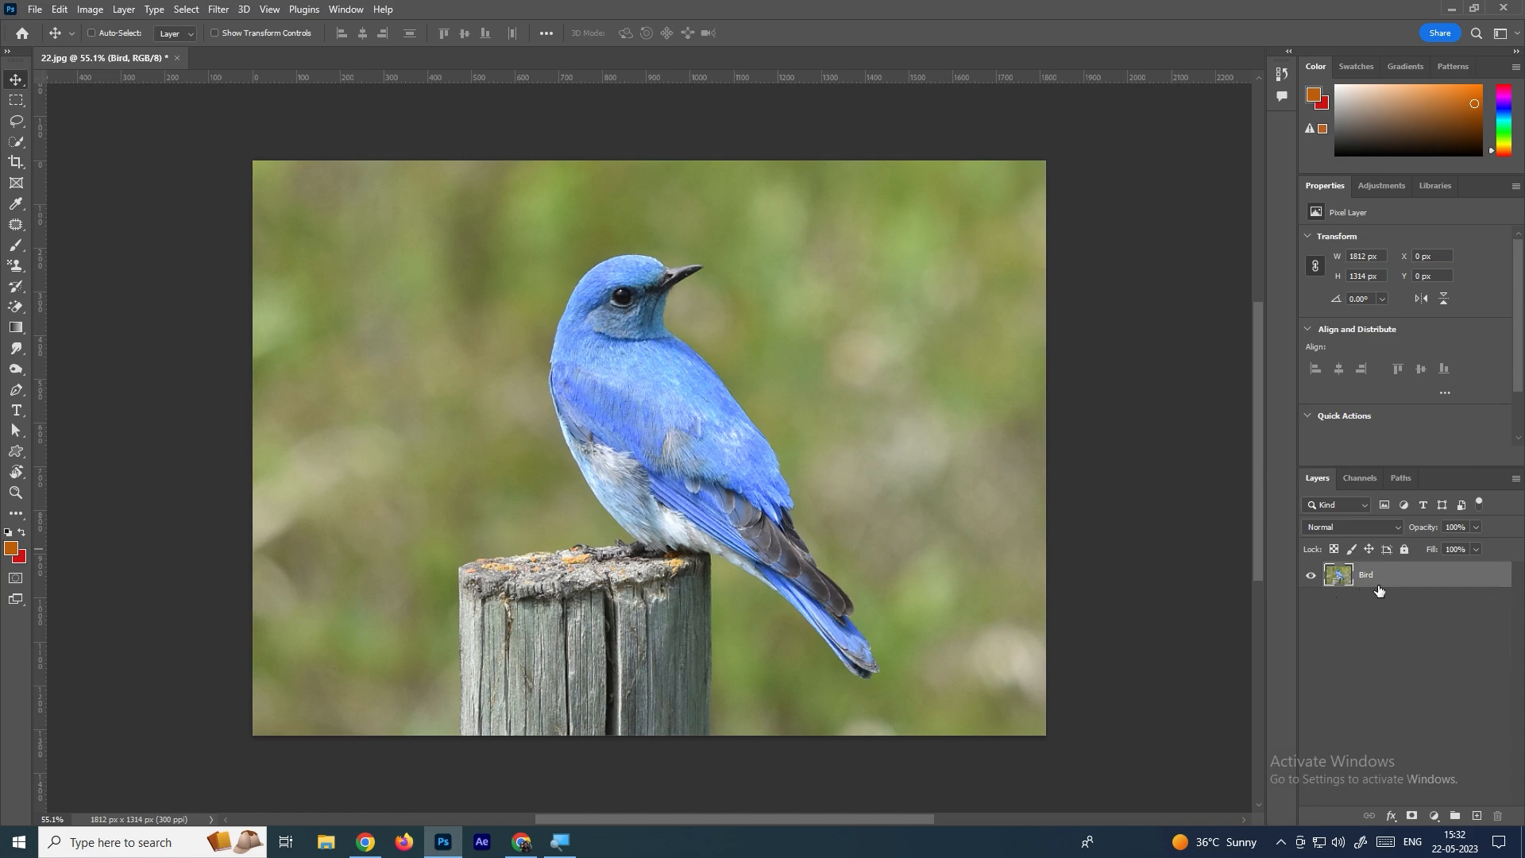
Try the Move tool on the photo with no layer selected, and reselect the Bird layer
click(1387, 630)
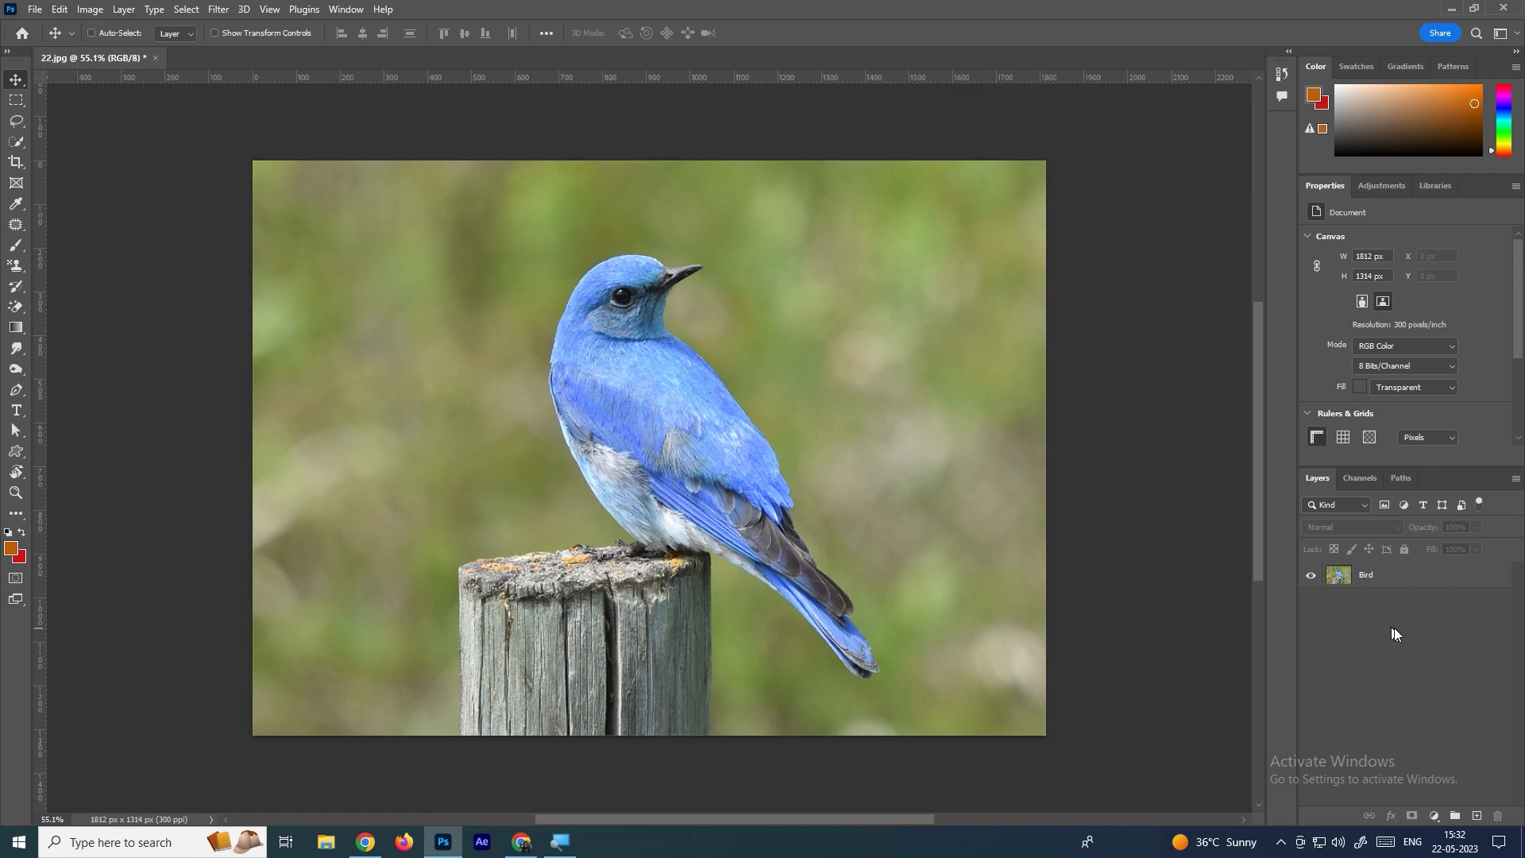
click(658, 407)
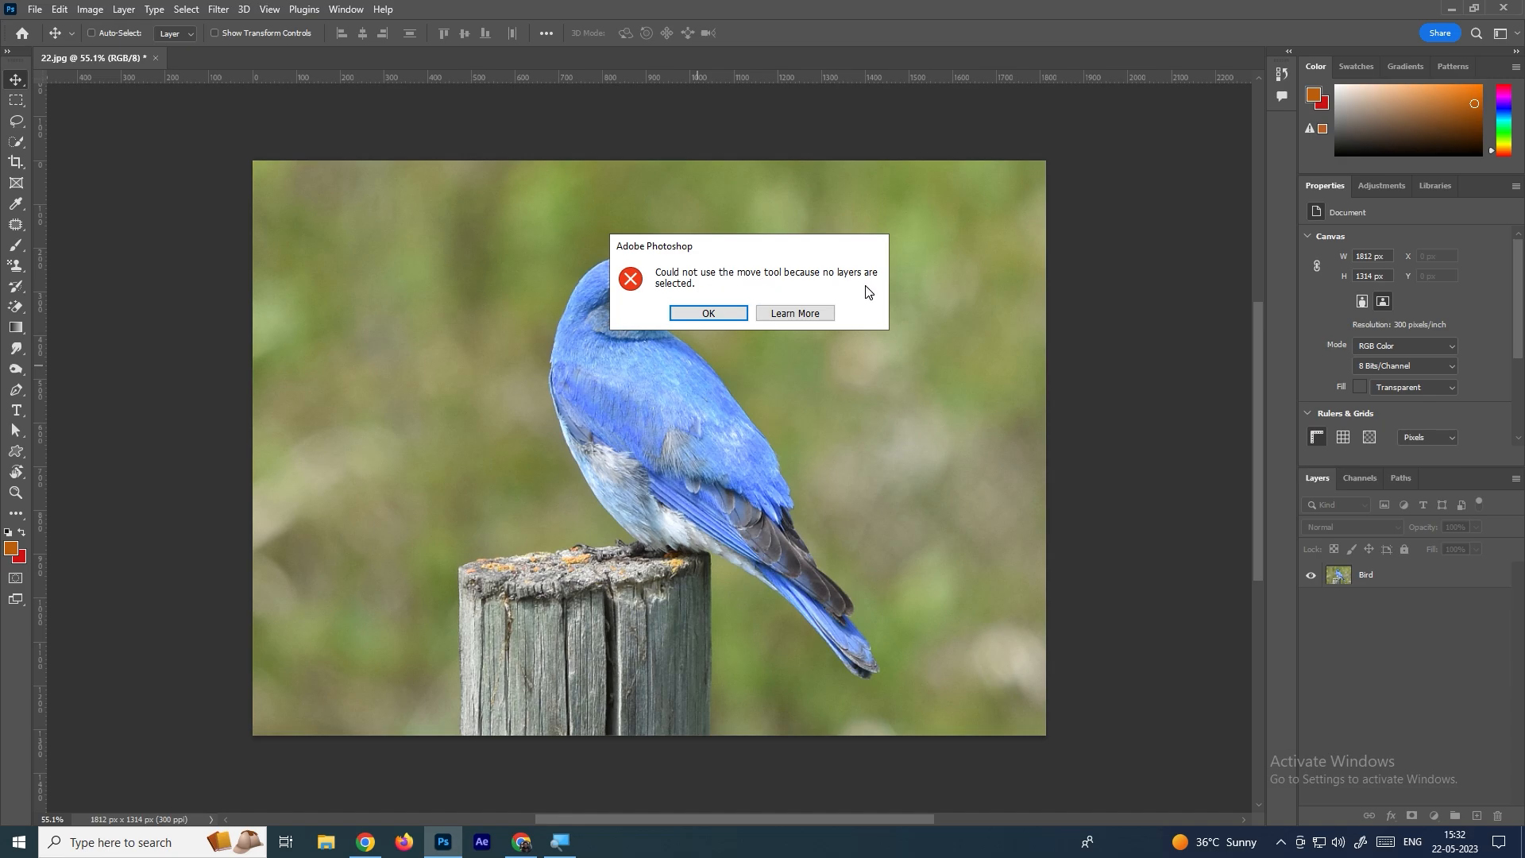
click(723, 316)
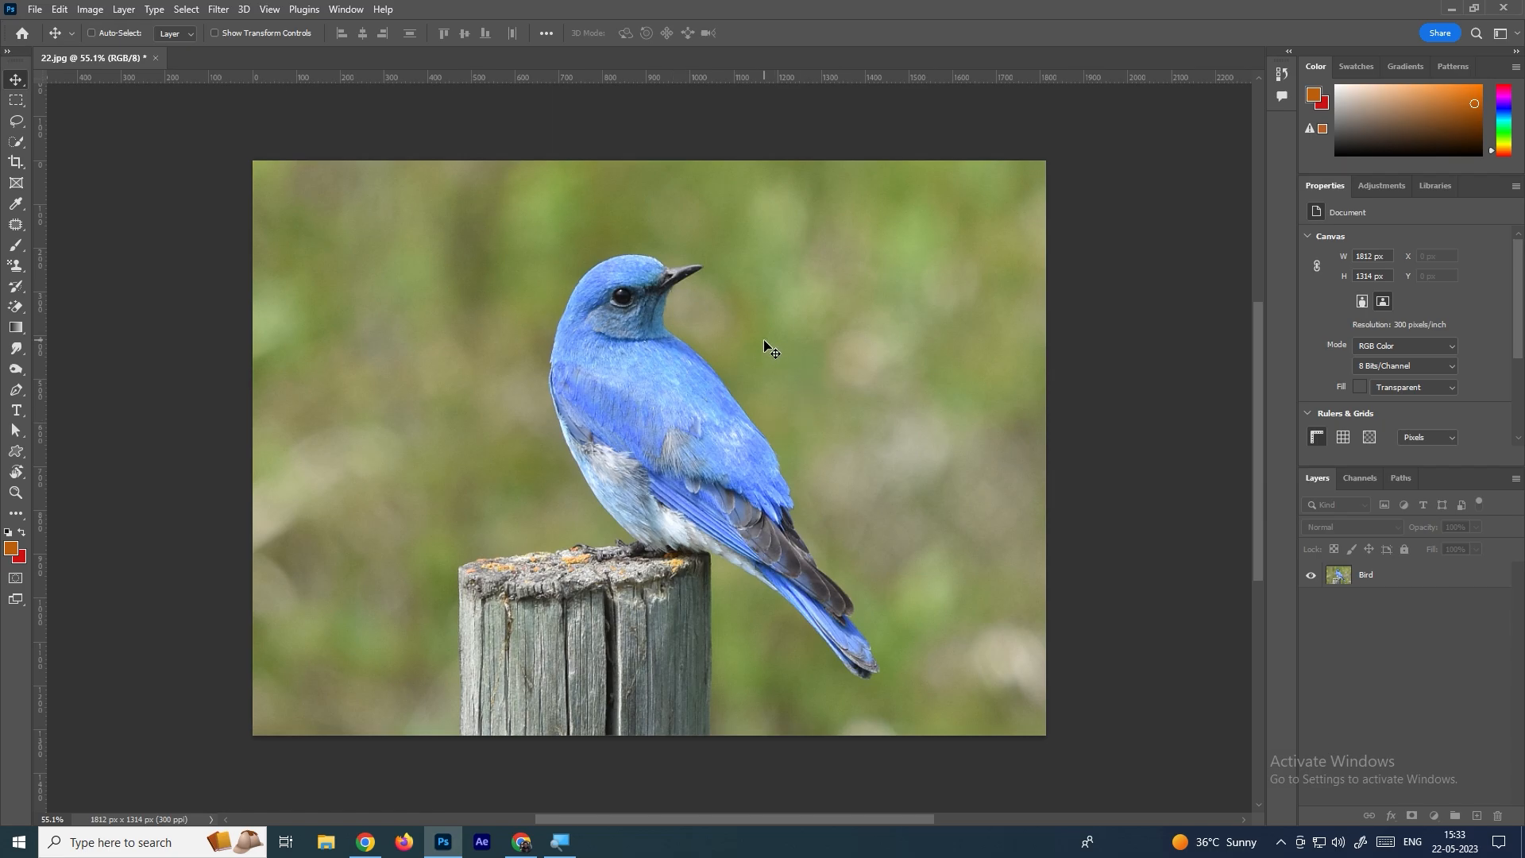
click(1418, 583)
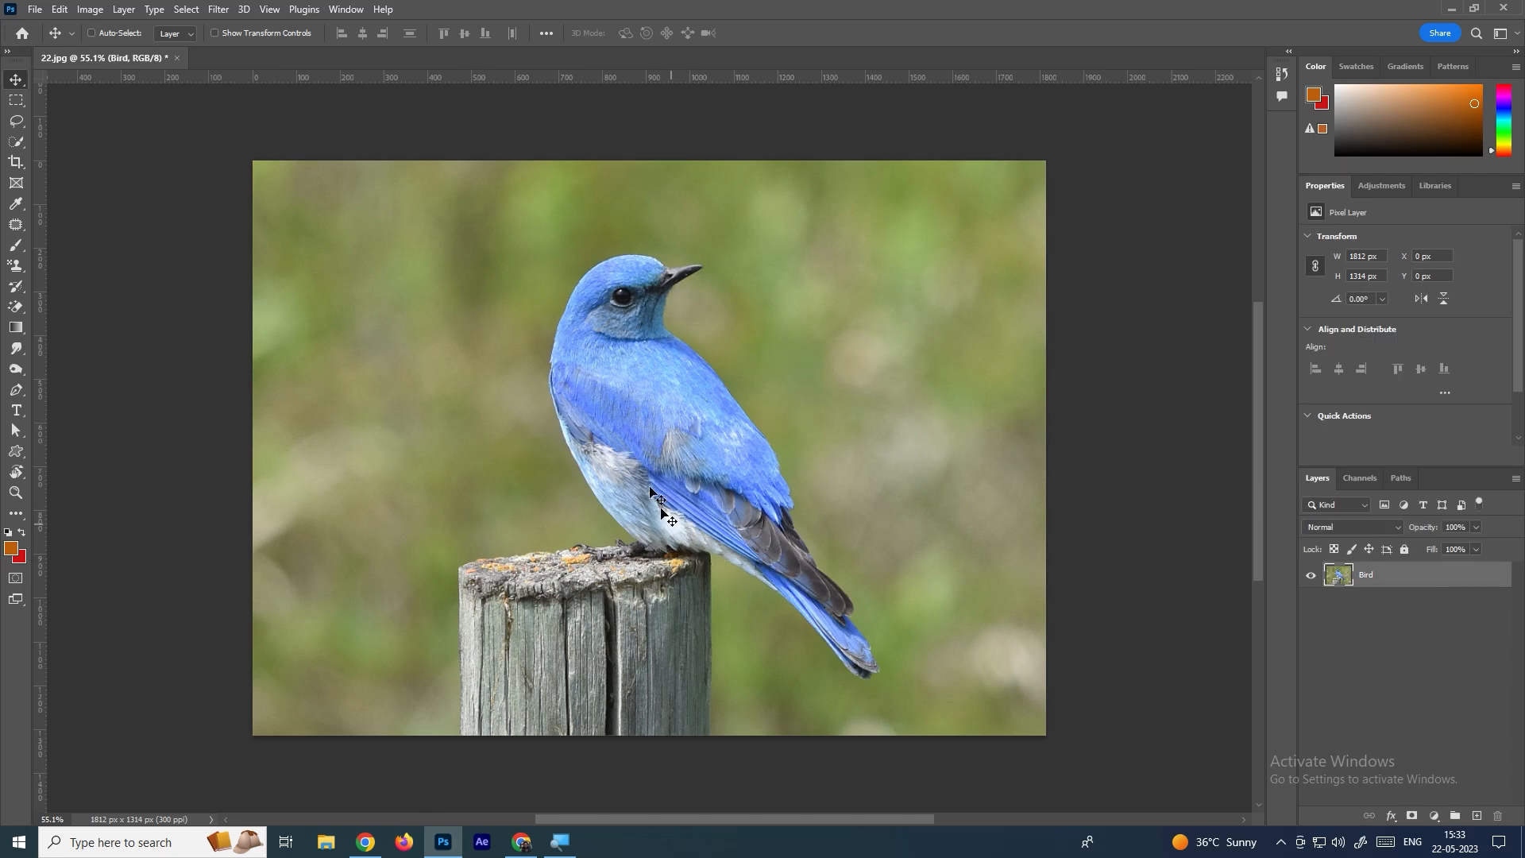
Try again to move the photo with the Bird layer deselected, and select the Bird layer again
mouse_move(647, 387)
mouse_down()
mouse_move(997, 642)
mouse_move(826, 281)
mouse_move(847, 576)
mouse_move(699, 274)
mouse_move(758, 540)
mouse_move(1120, 375)
mouse_move(541, 523)
mouse_move(621, 361)
mouse_move(707, 378)
mouse_move(661, 381)
mouse_up()
click(1419, 625)
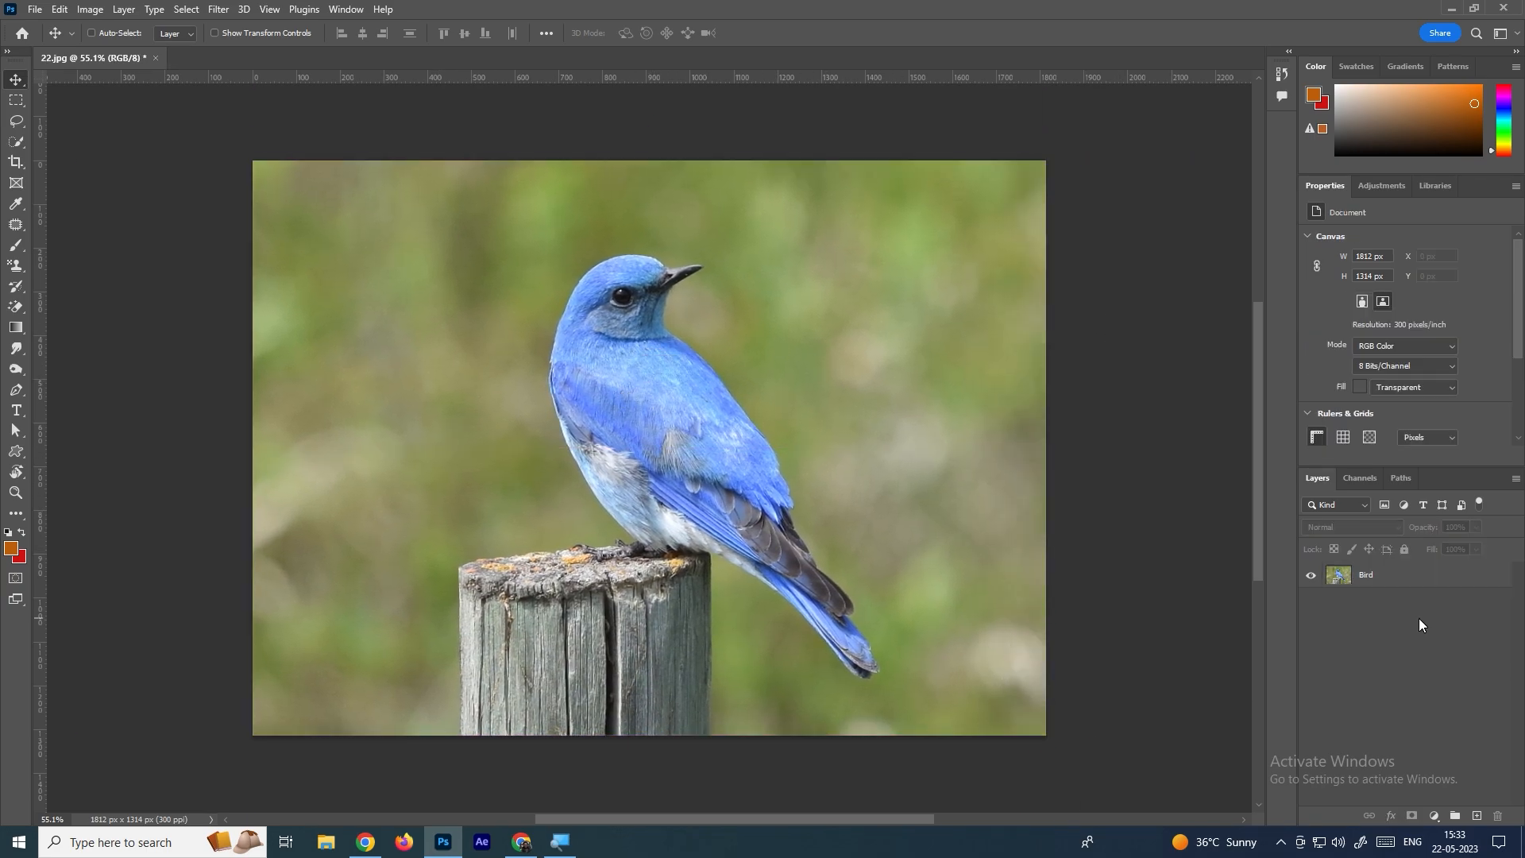
click(722, 465)
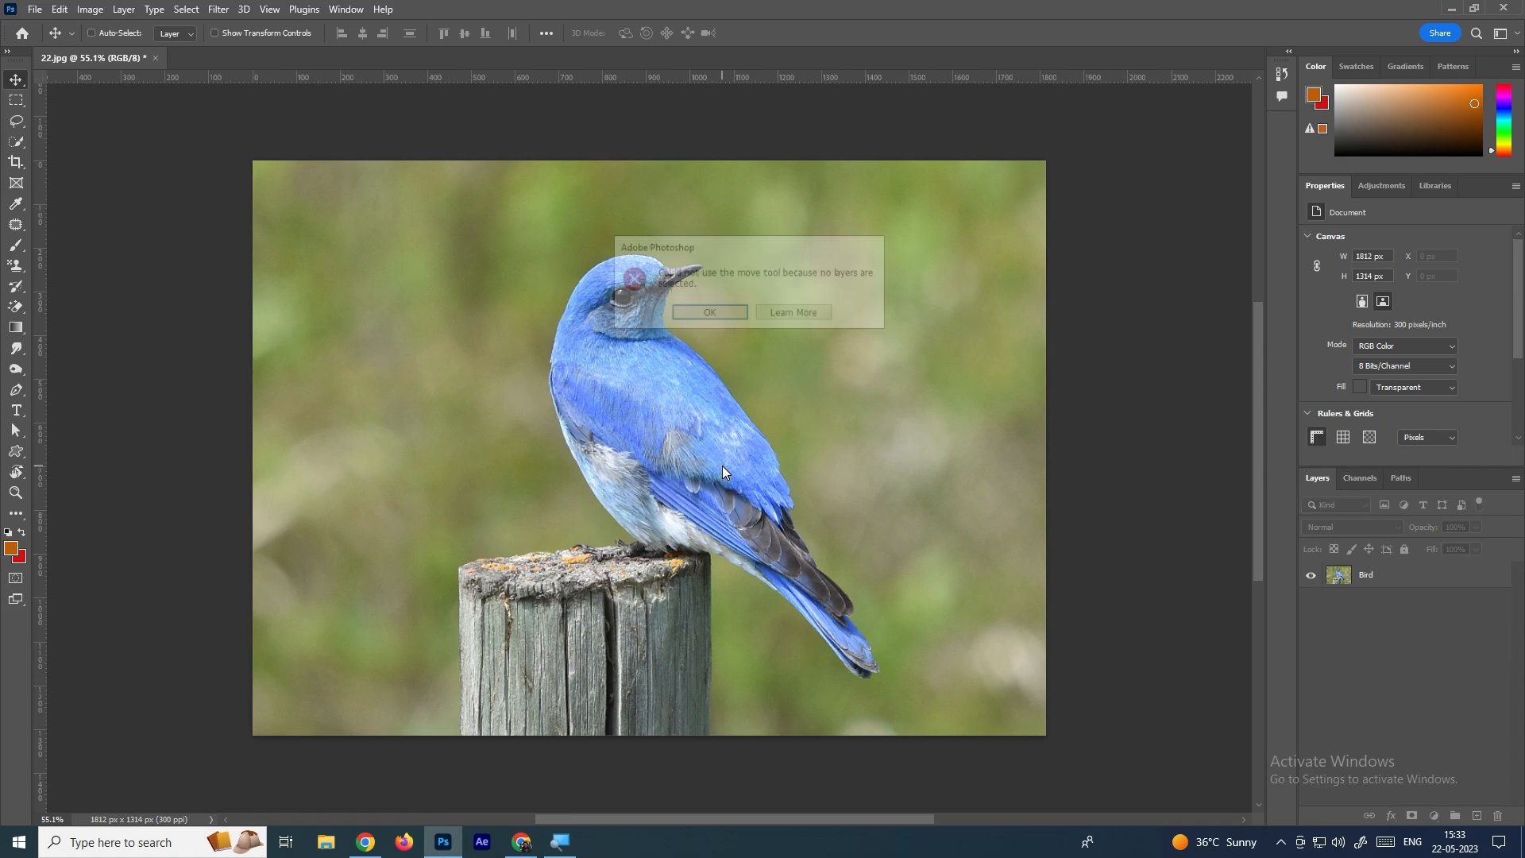
click(737, 311)
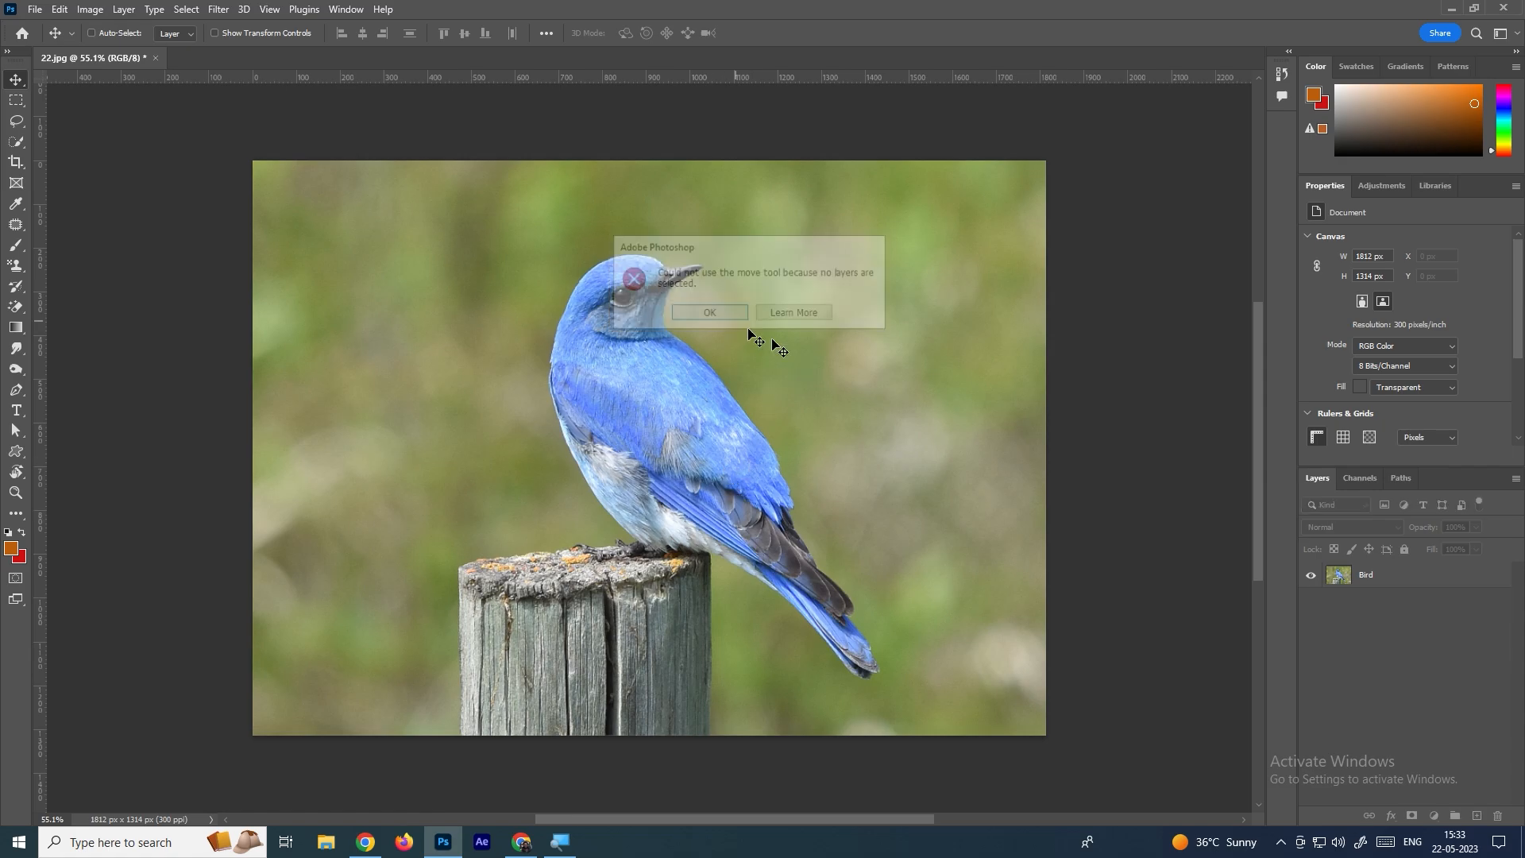
click(1376, 574)
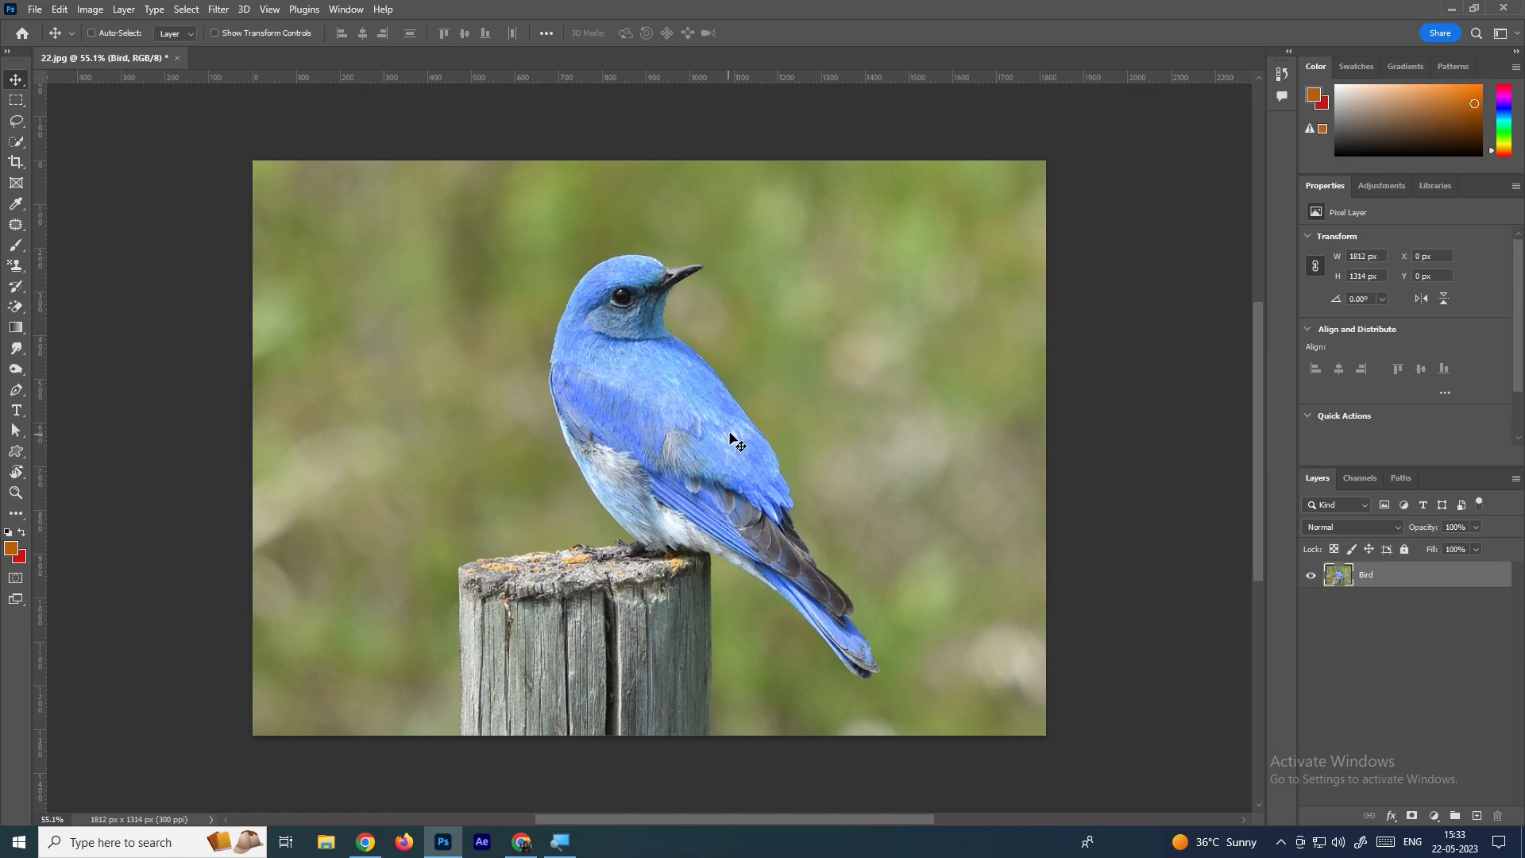
click(1449, 602)
click(1395, 575)
Scale the Bird layer proportionally to about 1112 x 806 px and move it to about X 437 px, Y 318 px
key(ctrl+t)
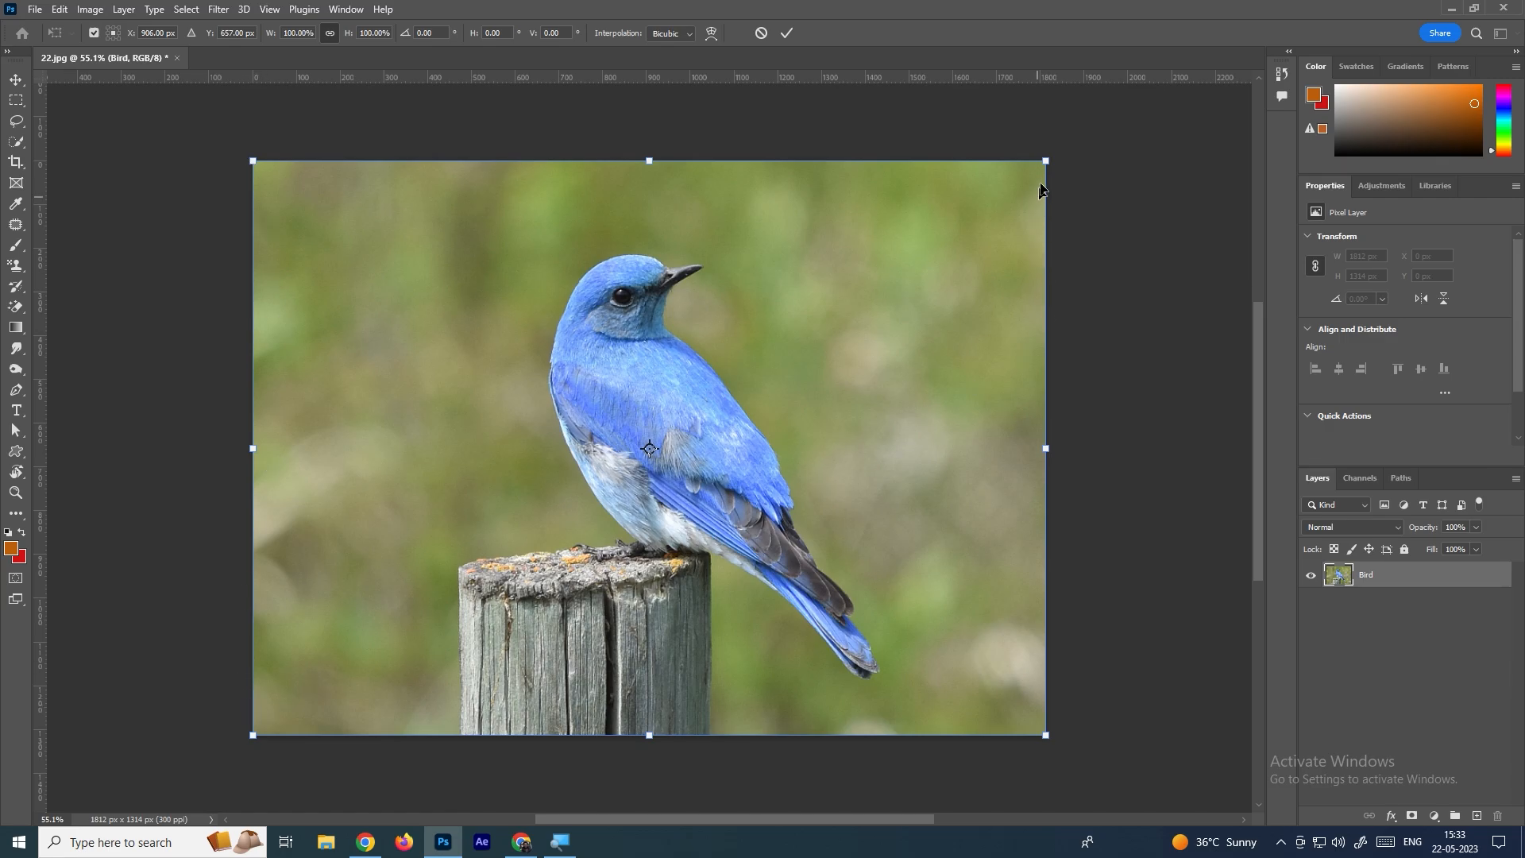
drag(1049, 157, 739, 382)
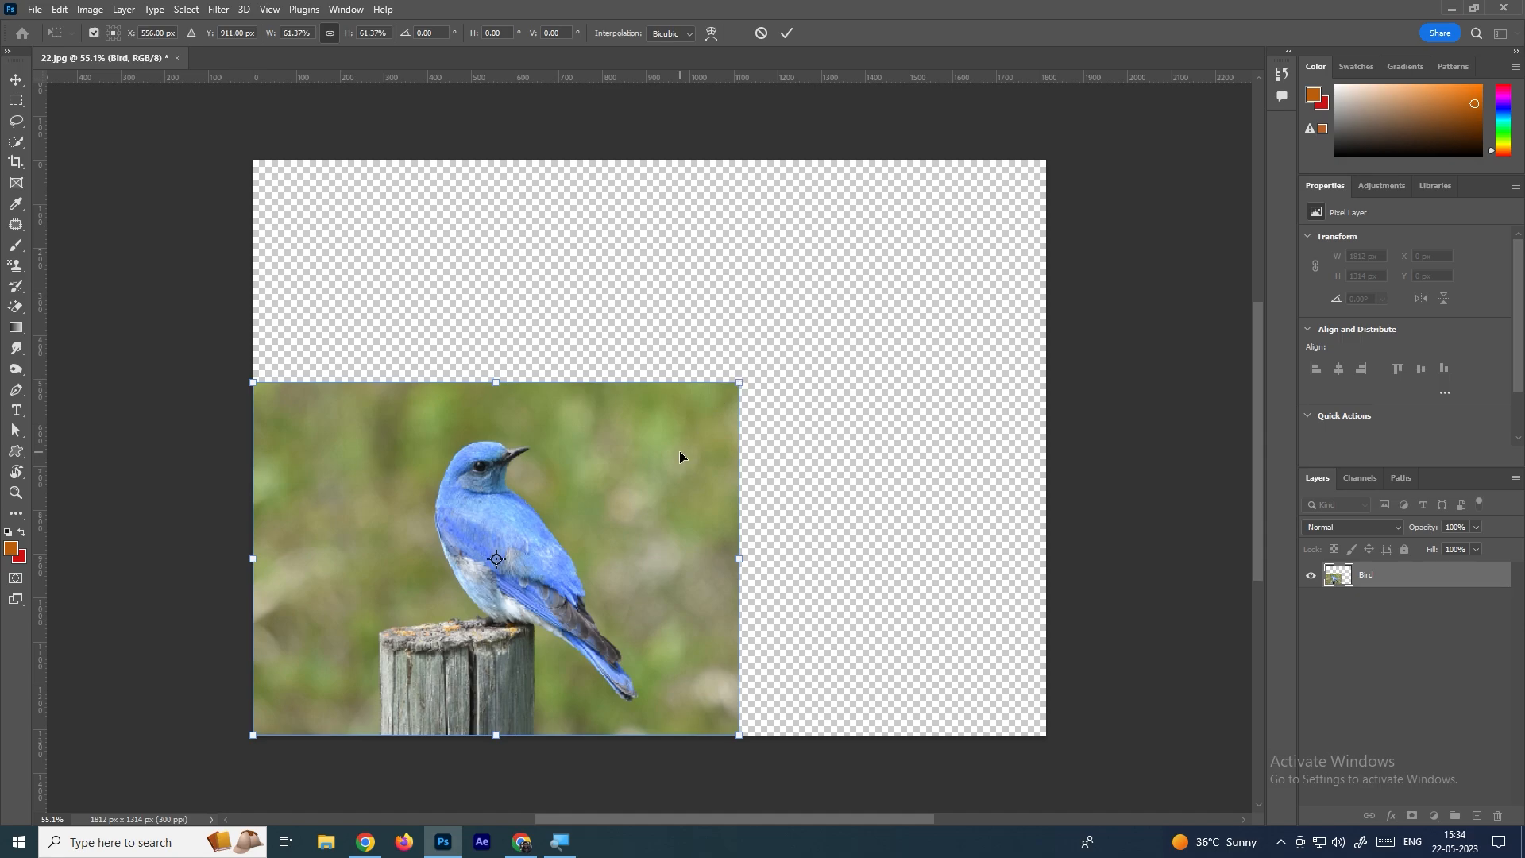
key(Return)
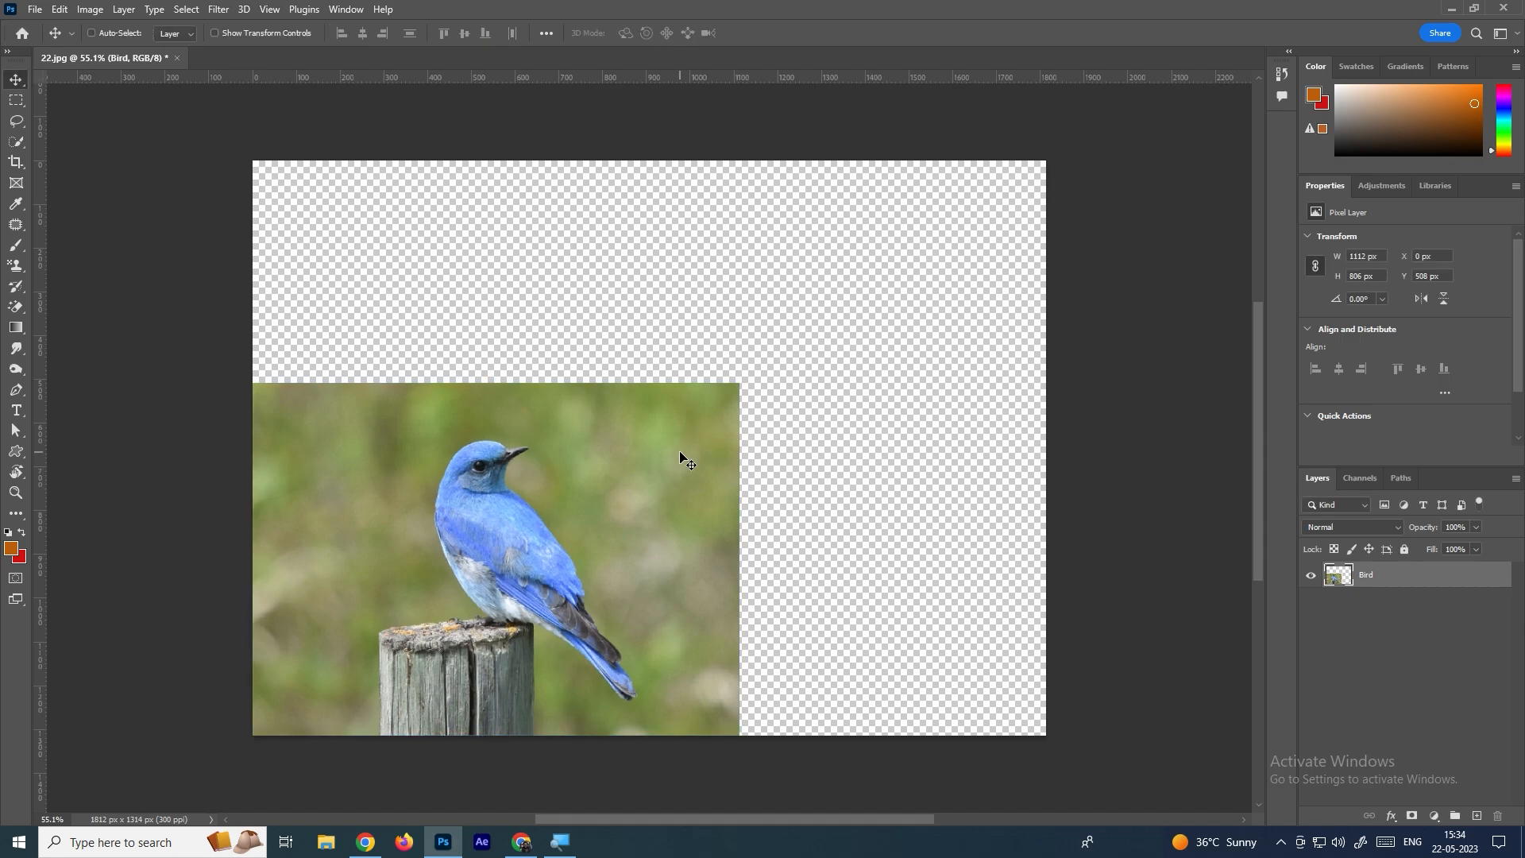
drag(592, 561, 771, 449)
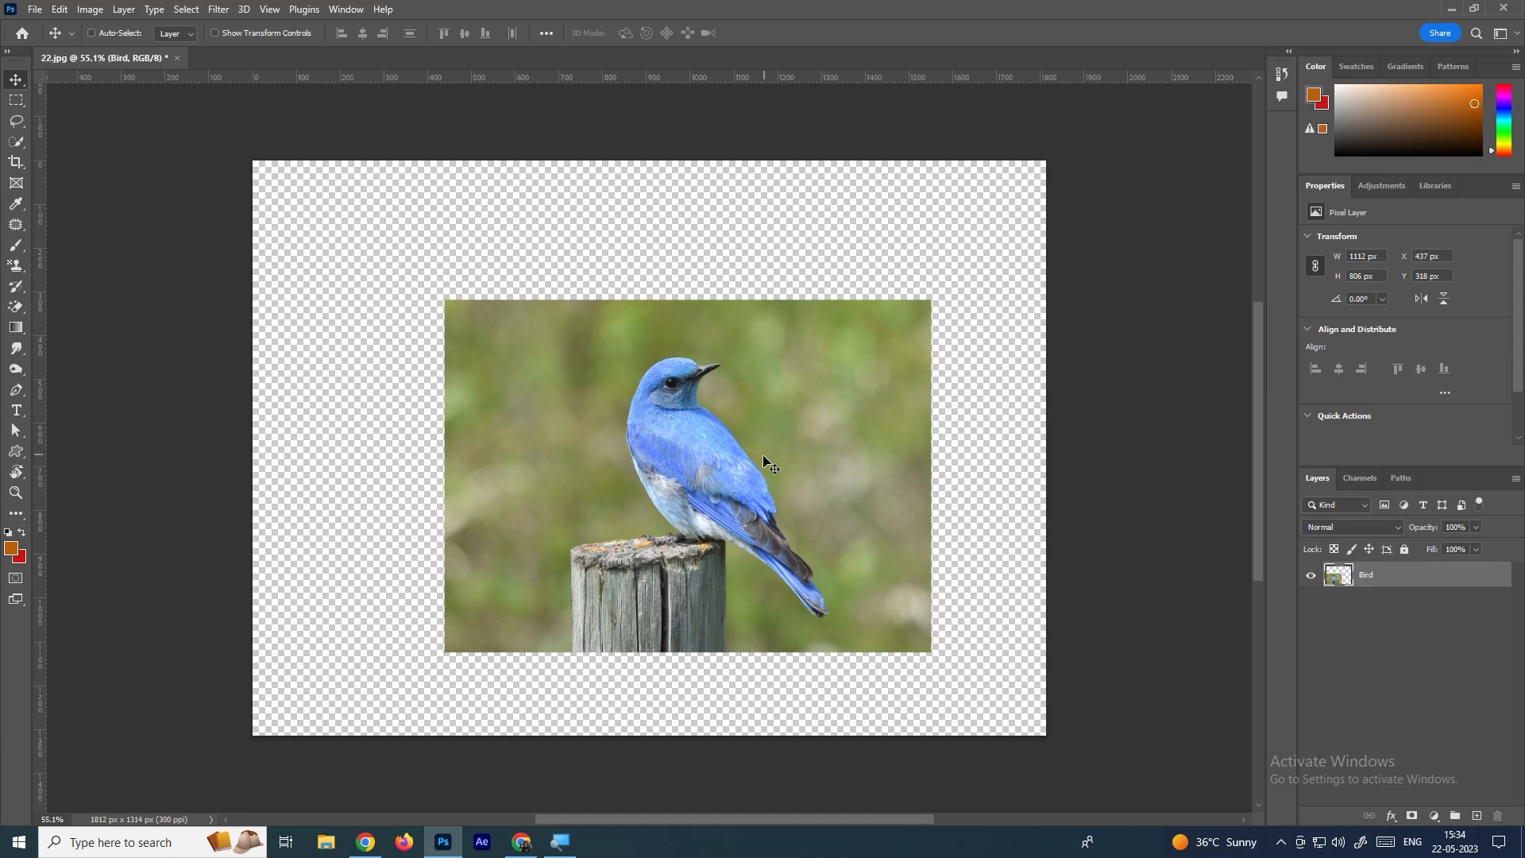
Free-transform the Bird layer from its lower corners down to about 740 x 536 px and apply it
key(ctrl)
key(ctrl+t)
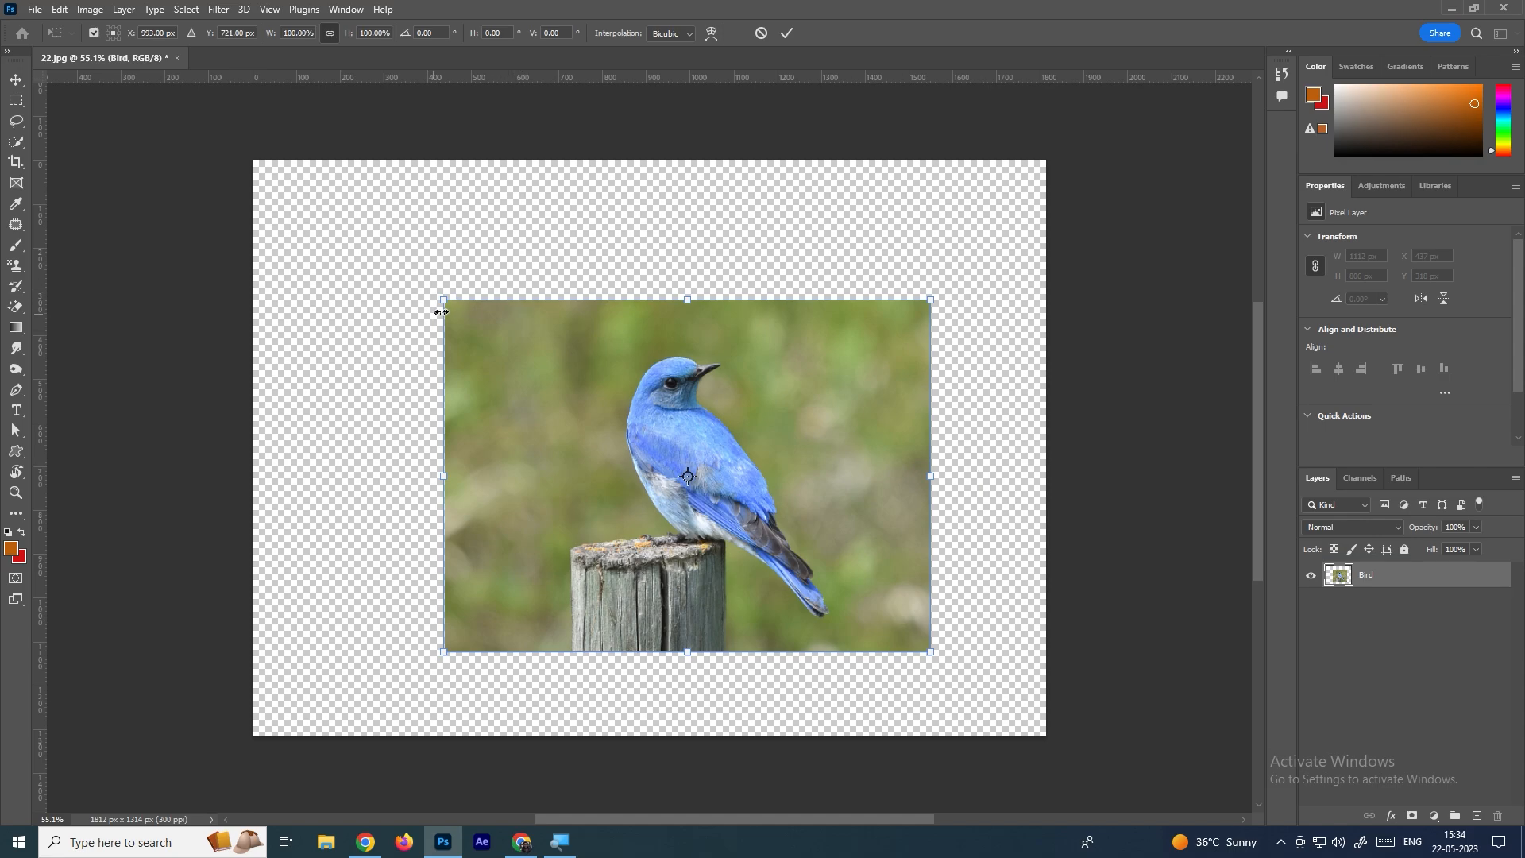
drag(931, 653, 833, 621)
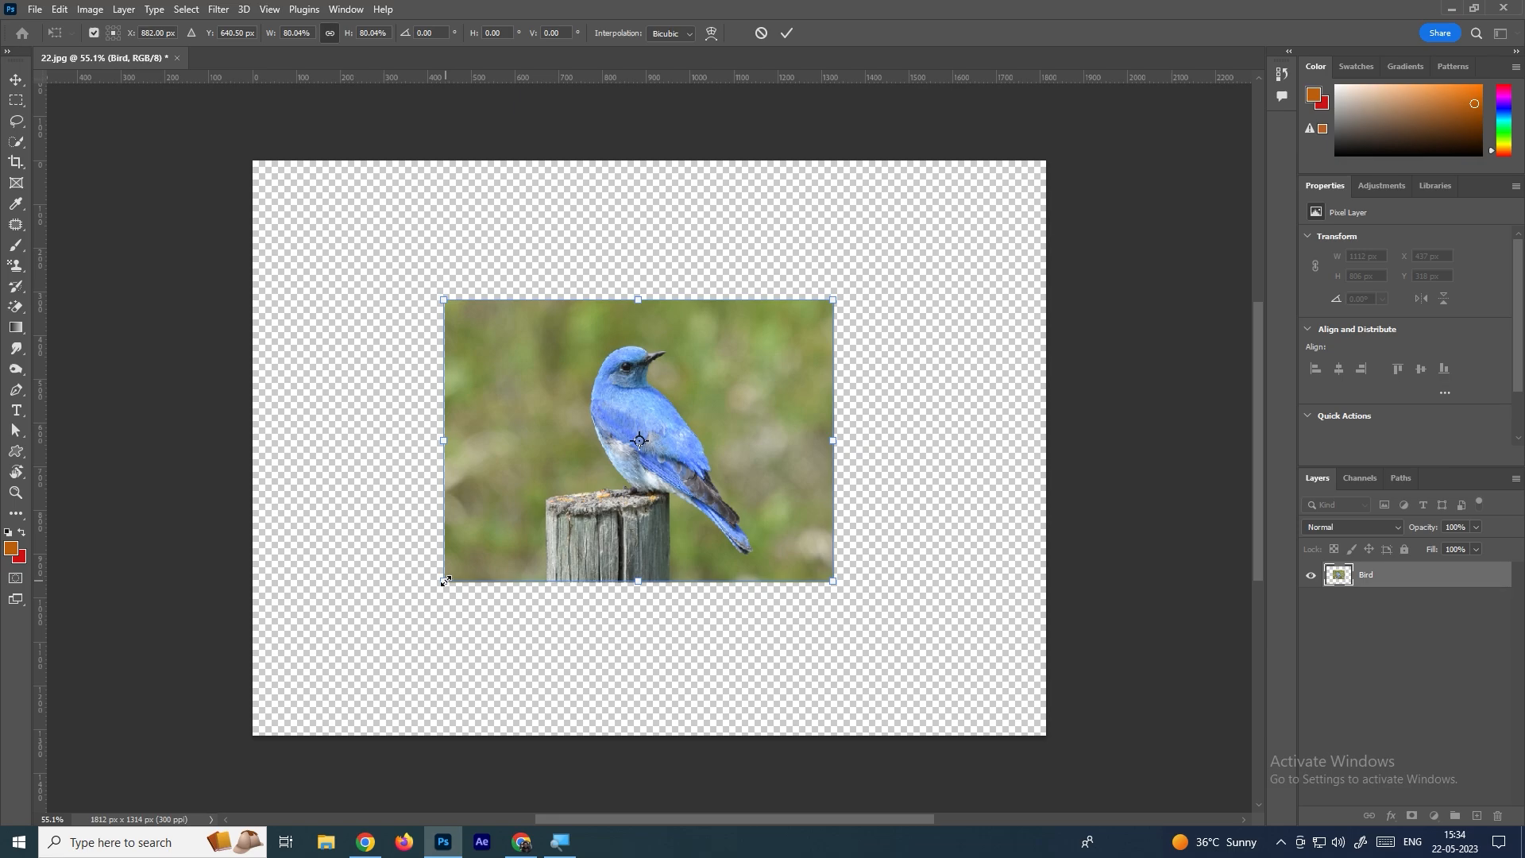
drag(444, 583, 516, 540)
key(Return)
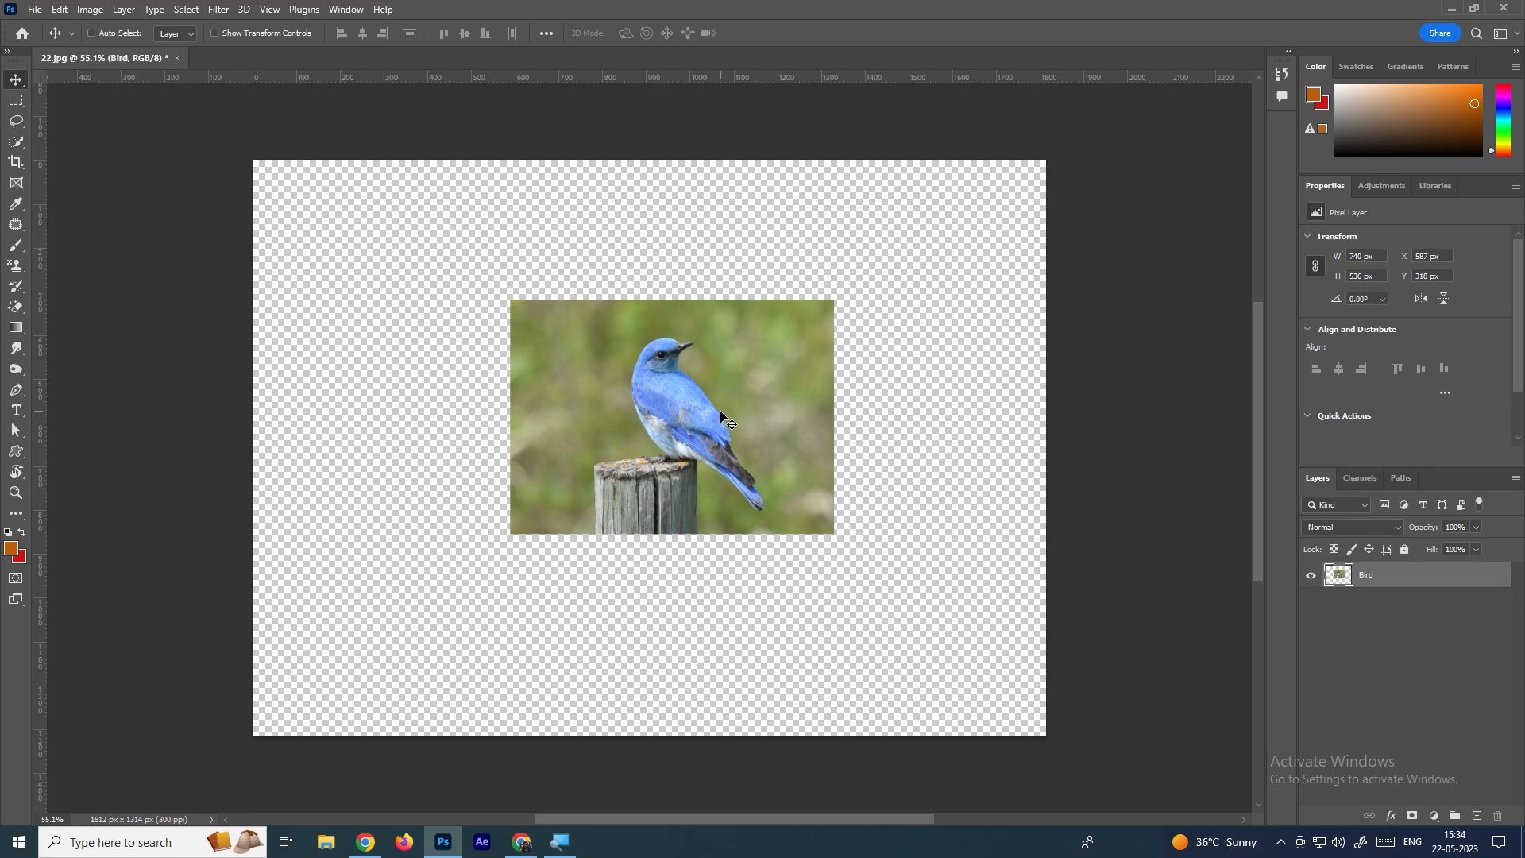
Undo the edits back to the locked Background layer, and redo them up to the last scaling of the Bird layer
key(ctrl+z)
key(ctrl+z)
key(ctrl+z)
key(ctrl+z)
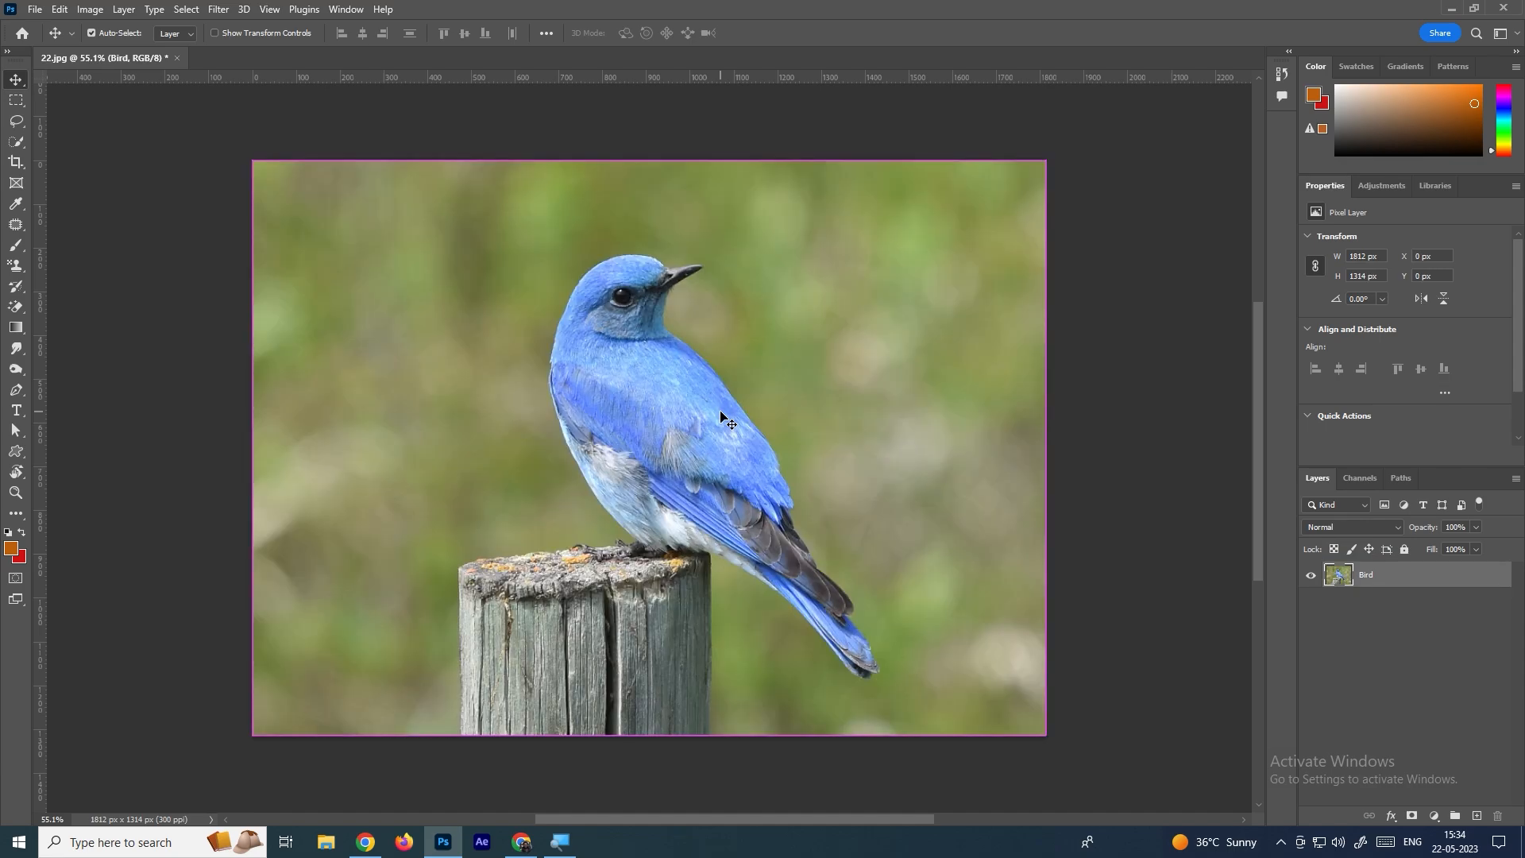
key(ctrl+z)
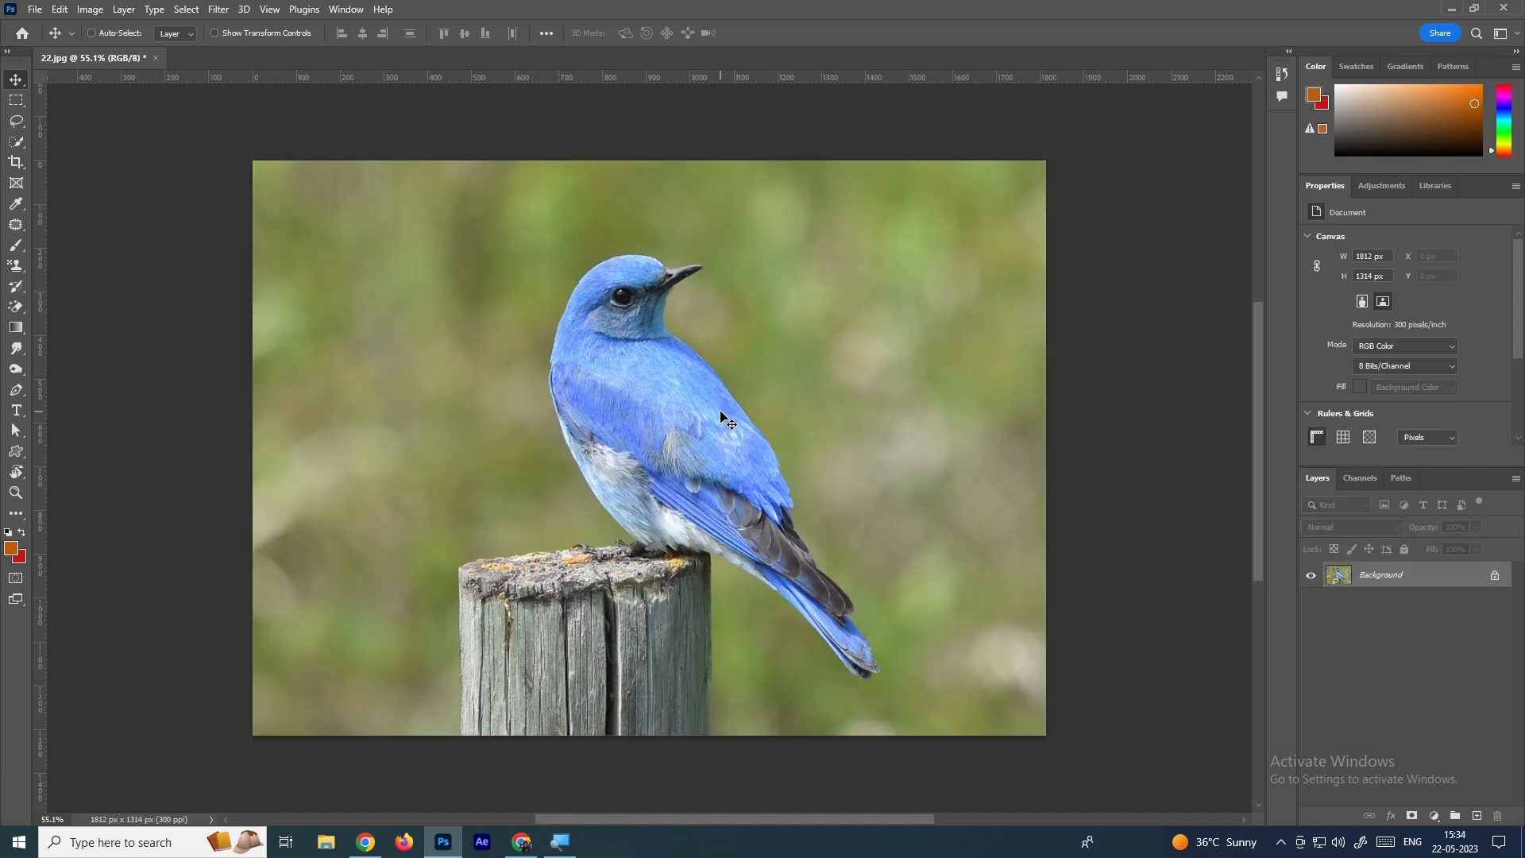
key(ctrl+shift+z)
key(ctrl+shift+z)
key(ctrl+shift+z)
key(ctrl+shift+z)
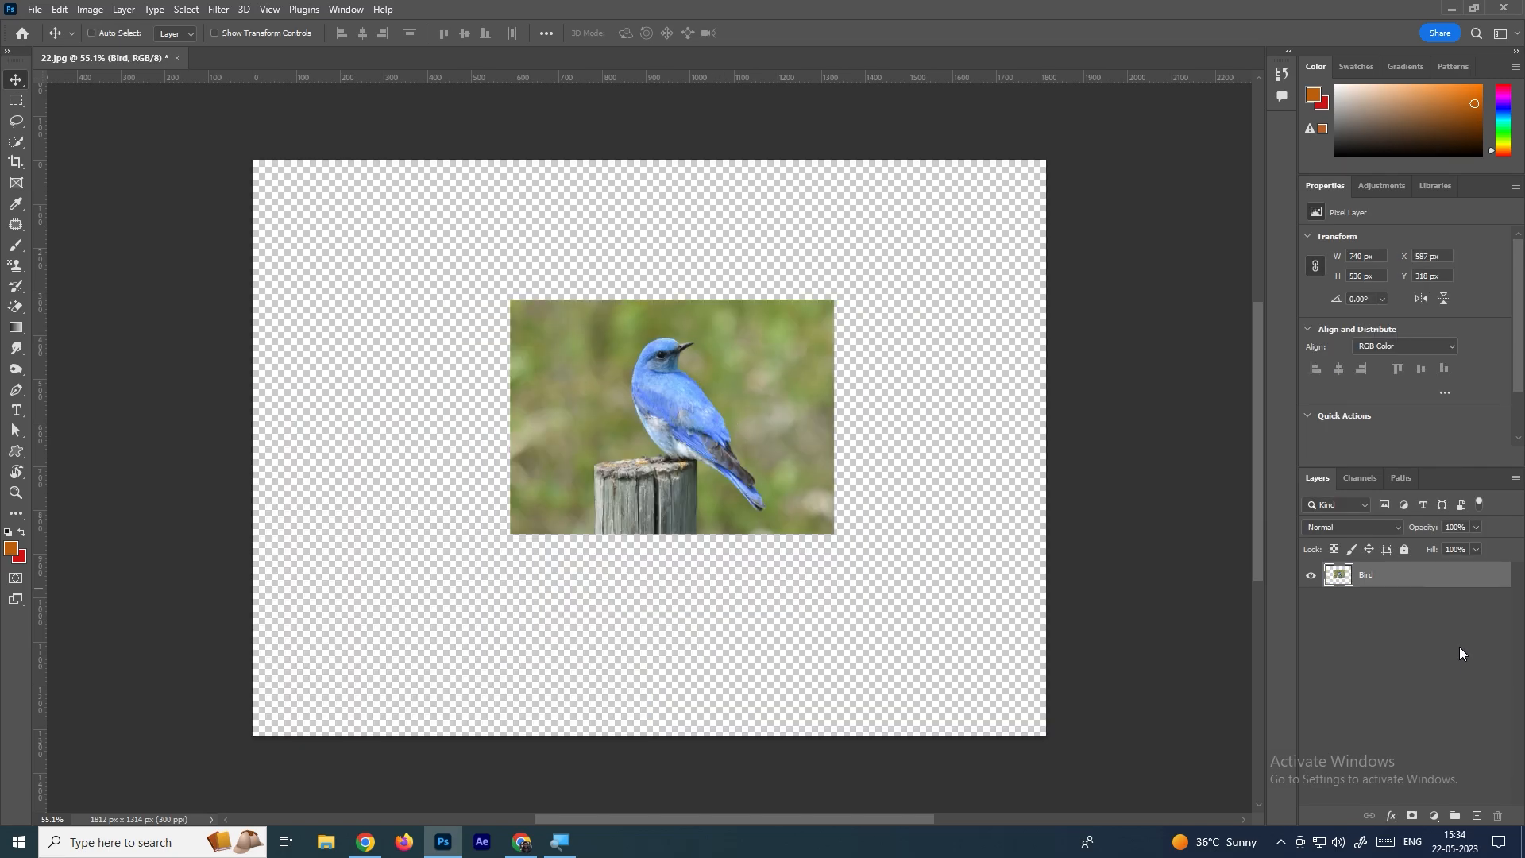
Set History States to the maximum of 1000 in the Performance preferences and accept the settings
click(1460, 647)
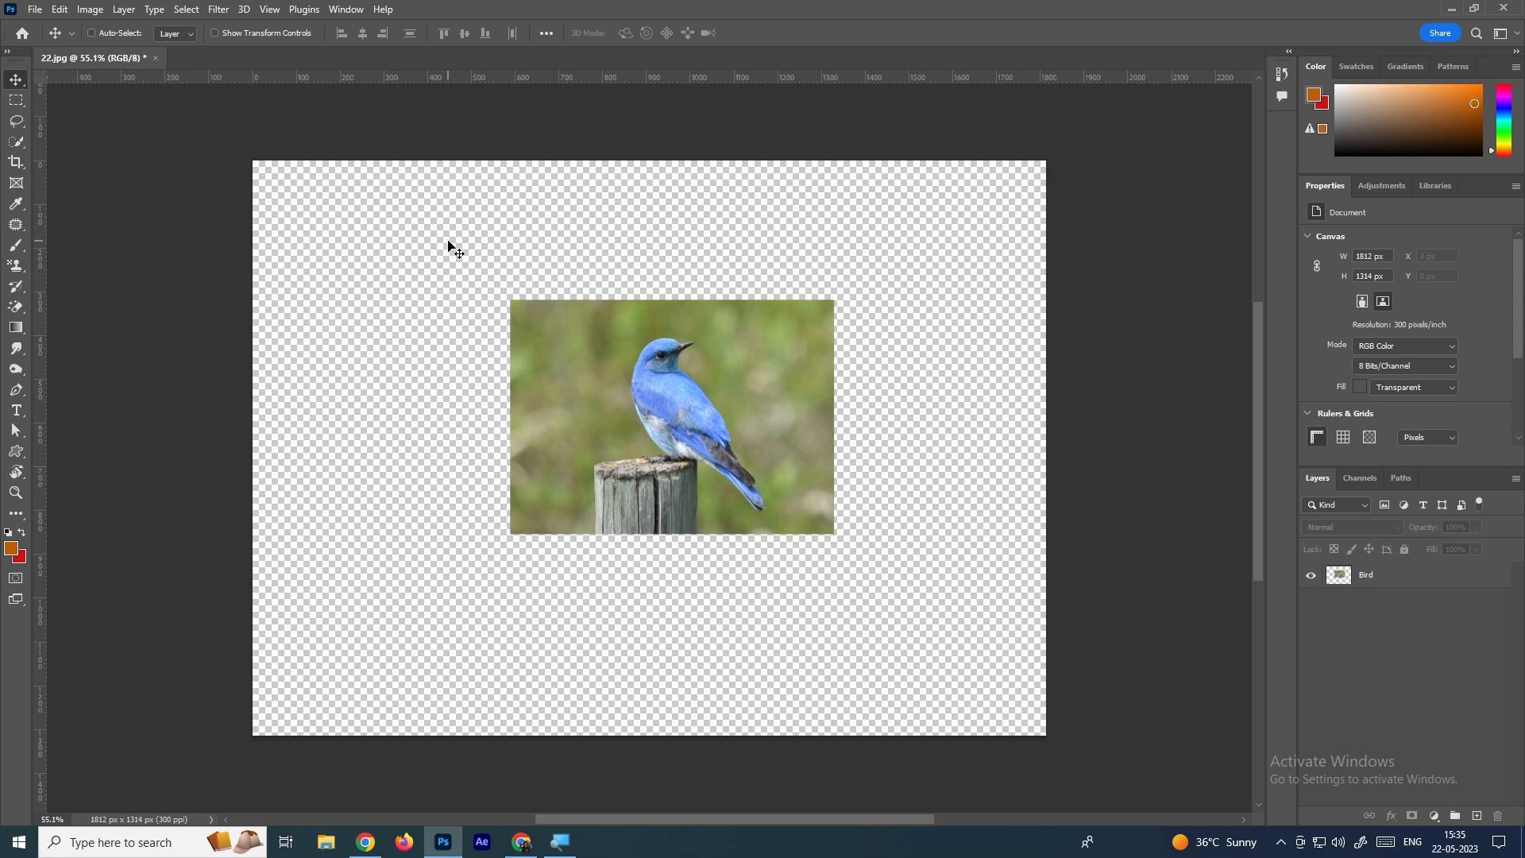
click(67, 11)
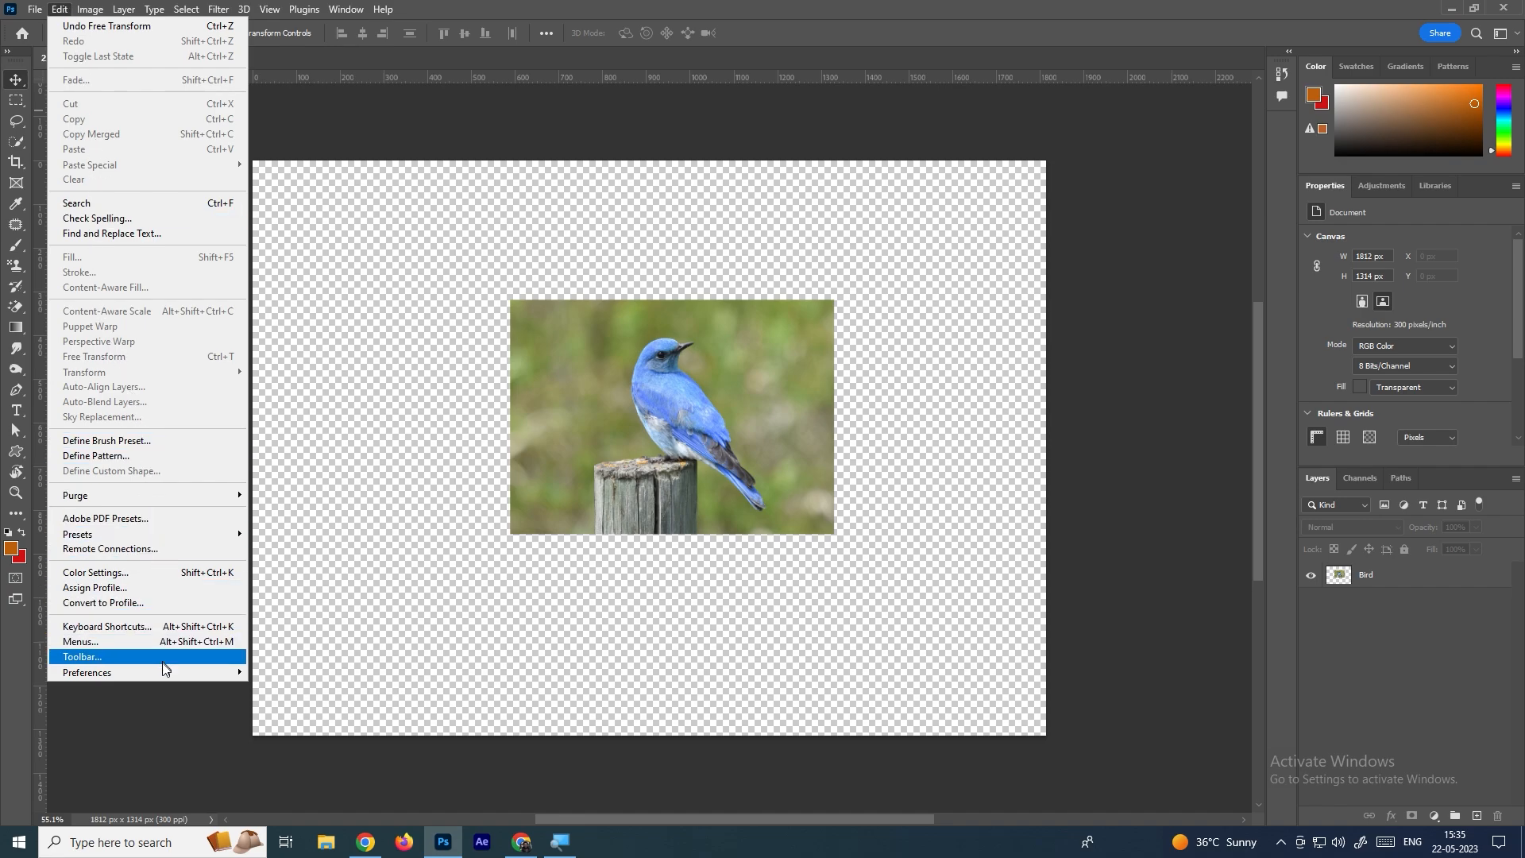
mouse_move(162, 672)
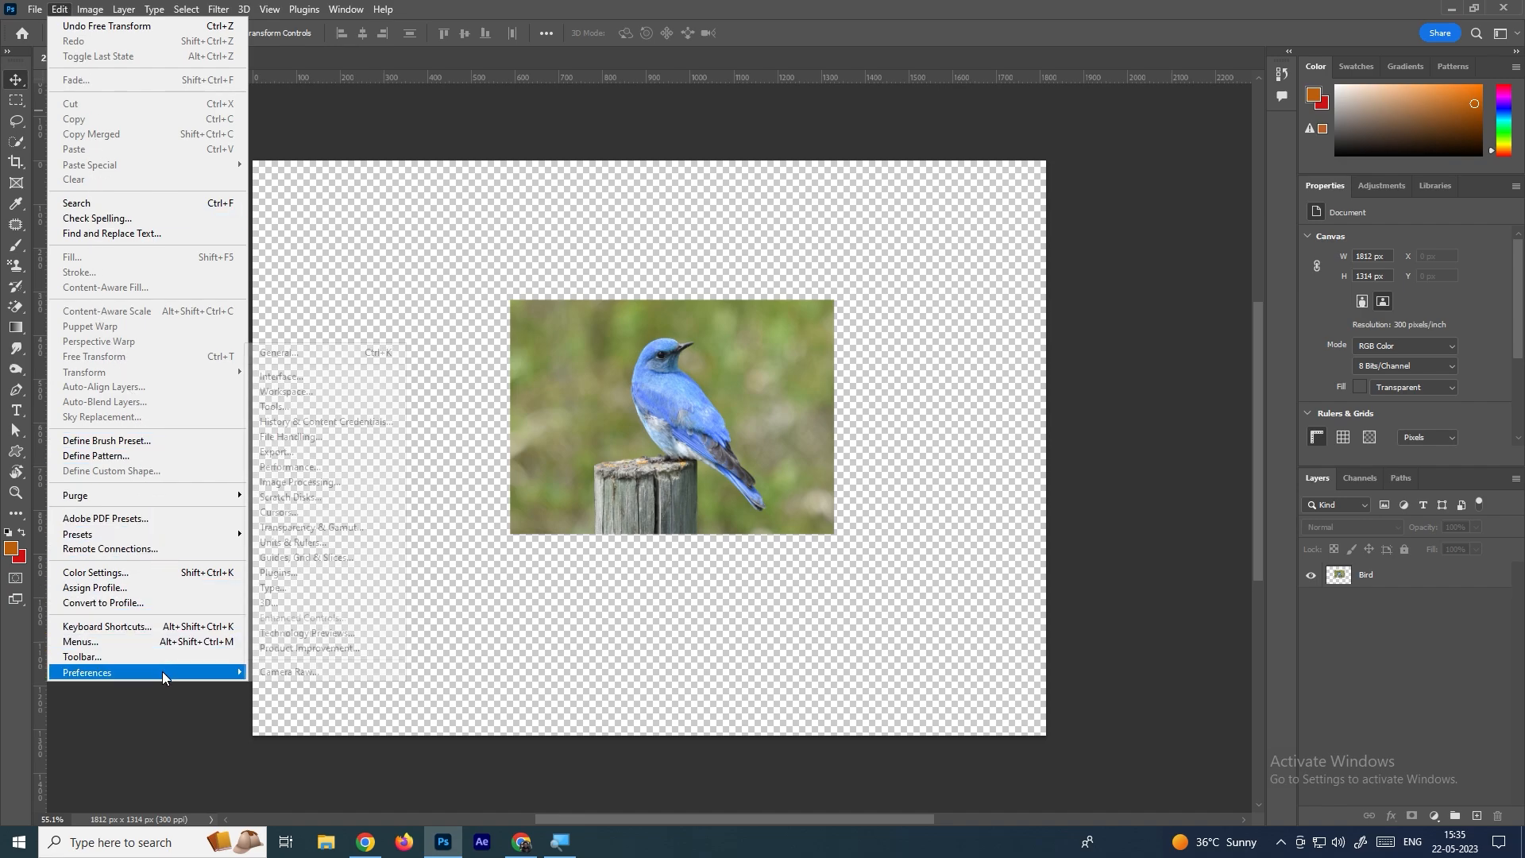
click(345, 469)
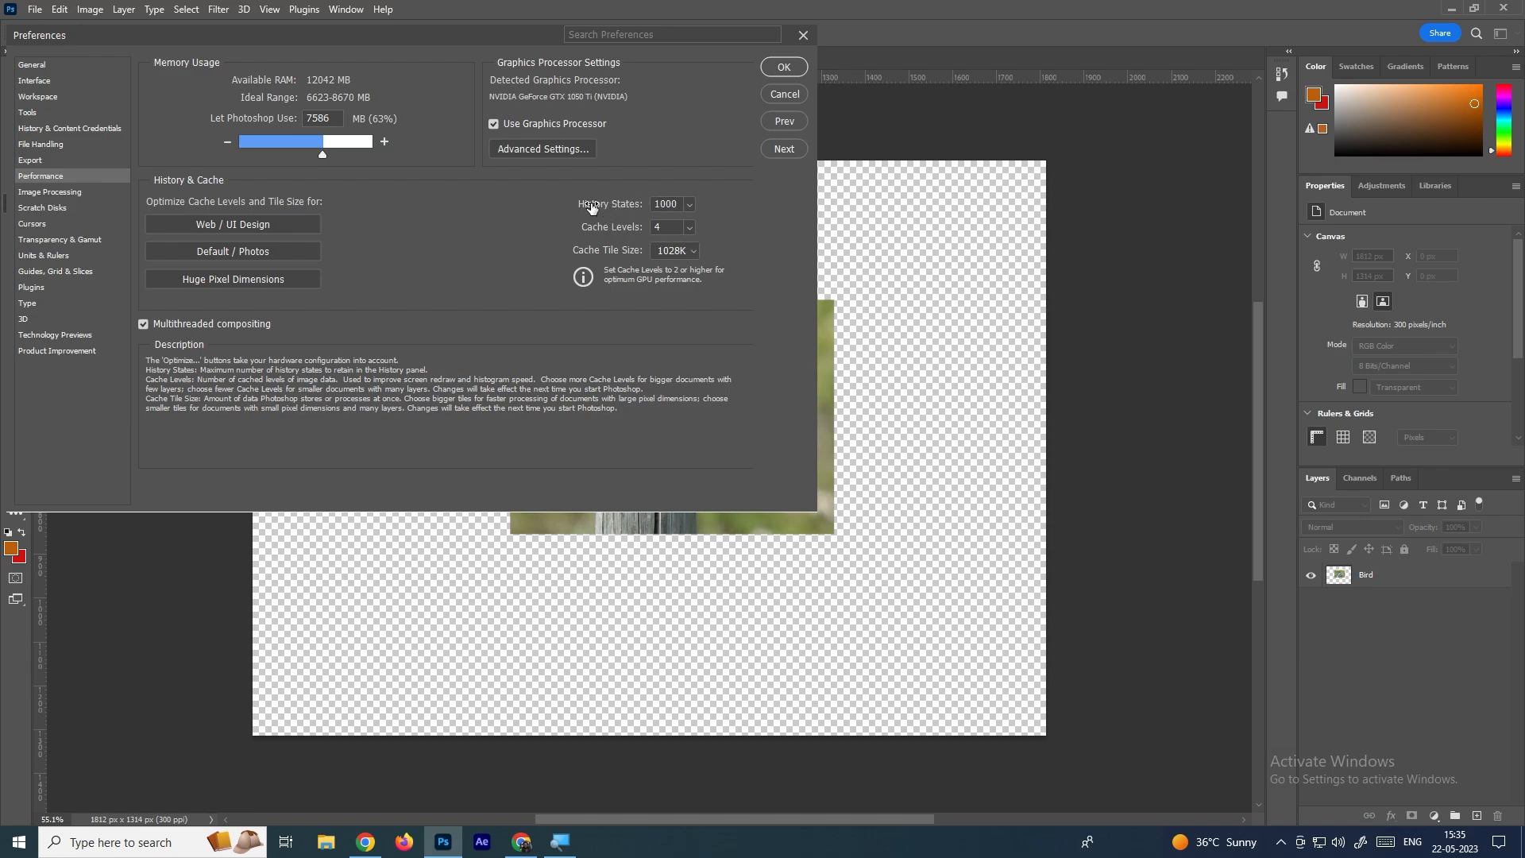
click(688, 204)
click(755, 233)
click(691, 204)
drag(712, 224, 840, 215)
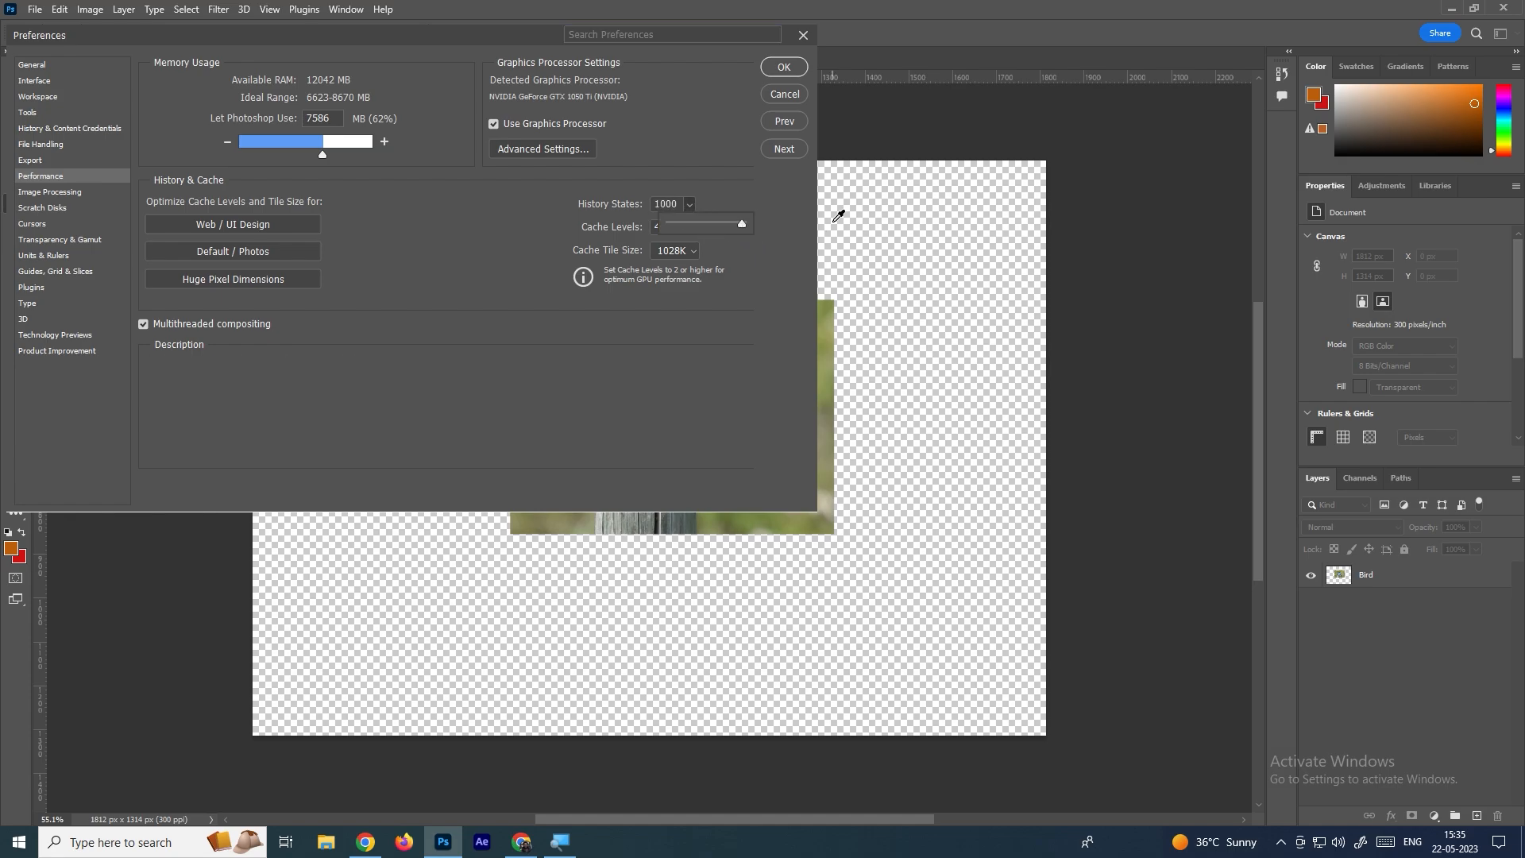
click(785, 203)
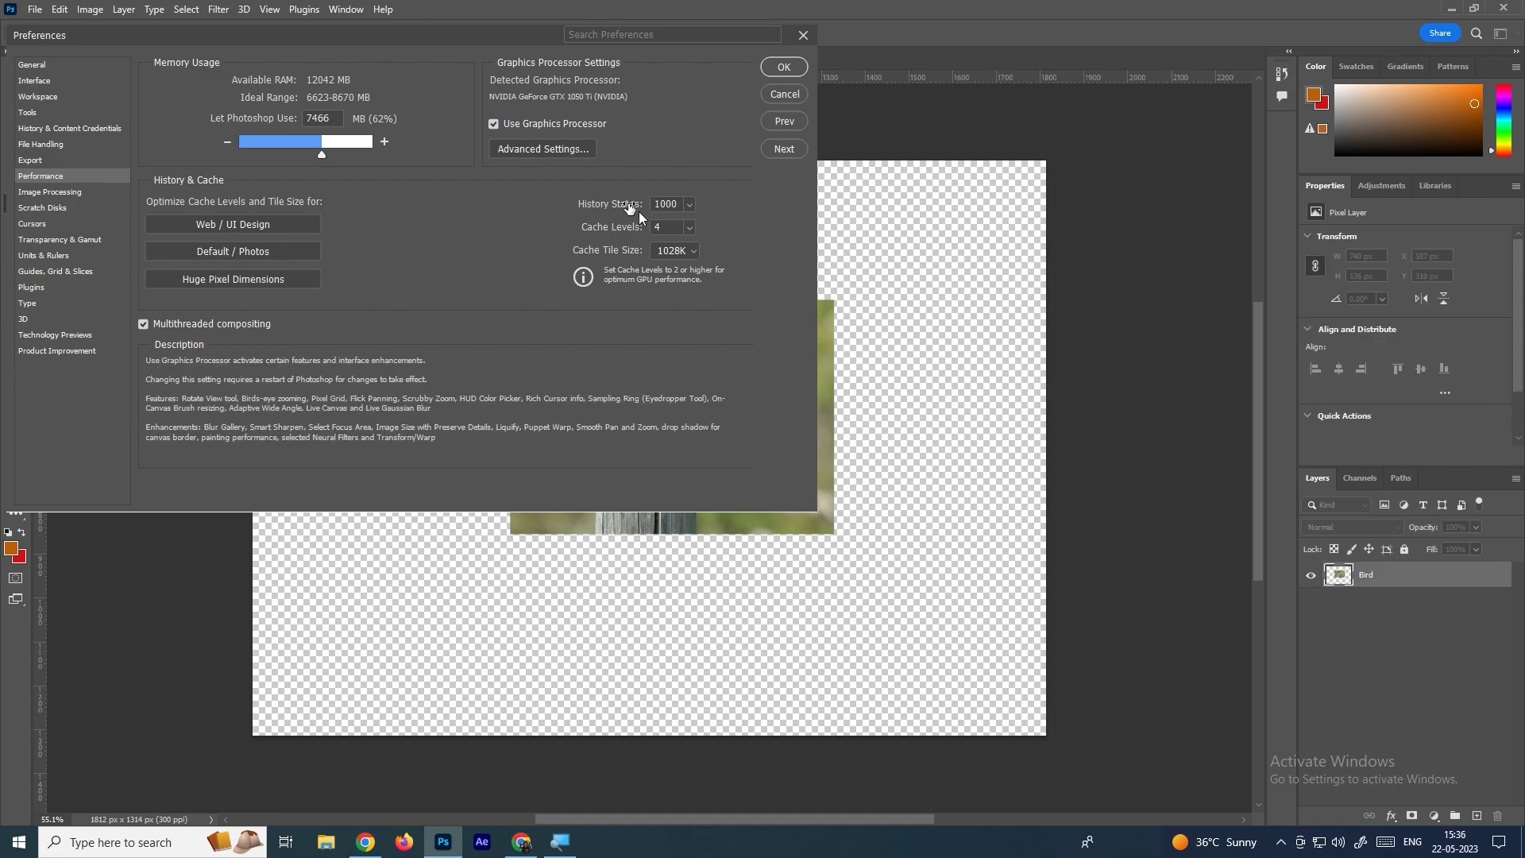
click(691, 204)
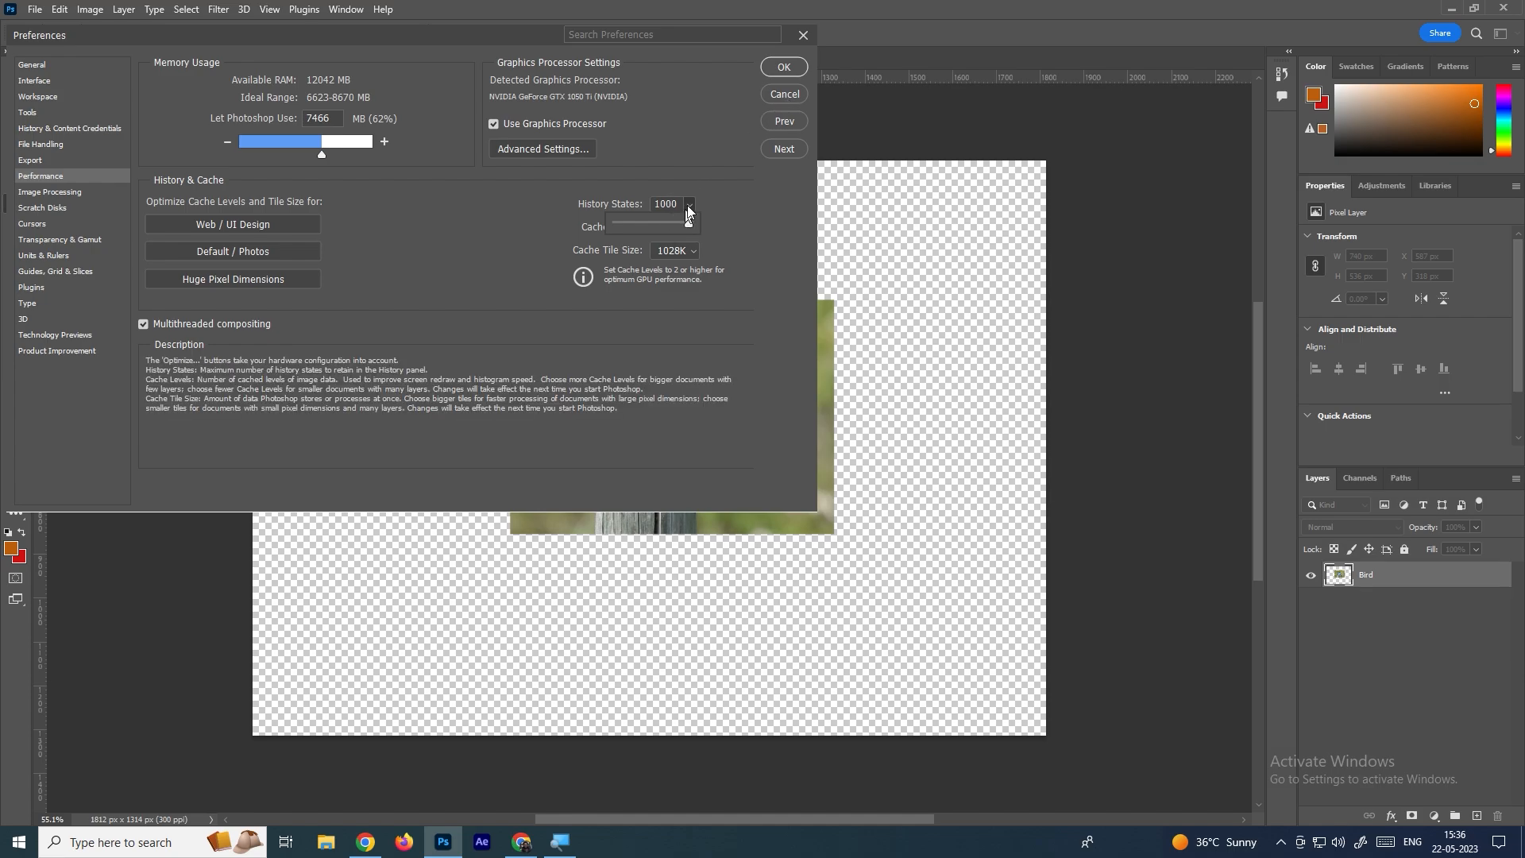
click(782, 62)
click(783, 66)
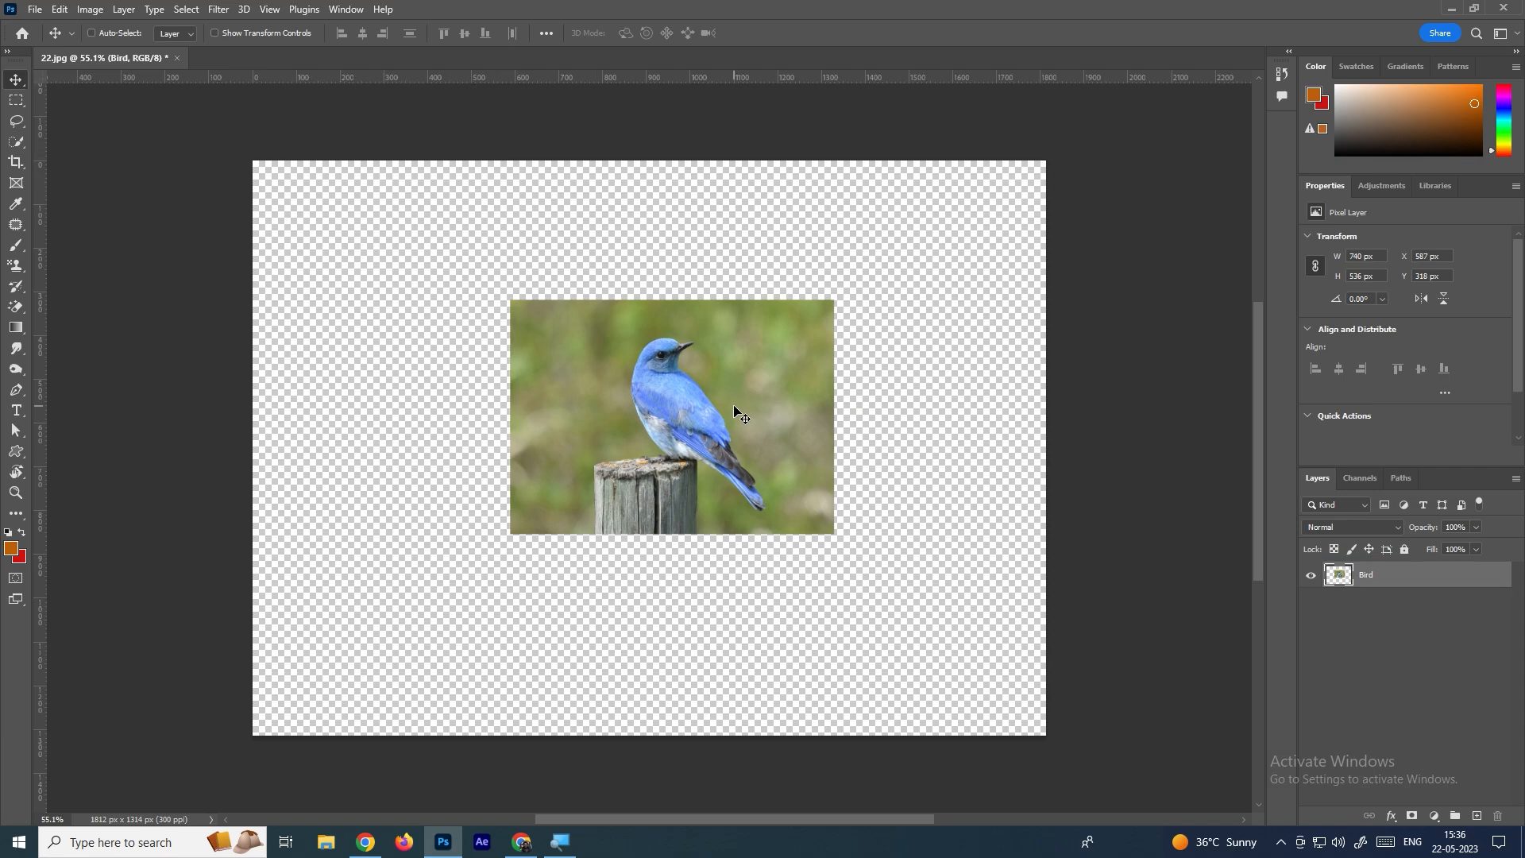
Move the Bird layer to the middle of the canvas, at about X 536 px, Y 389 px
drag(735, 411, 715, 438)
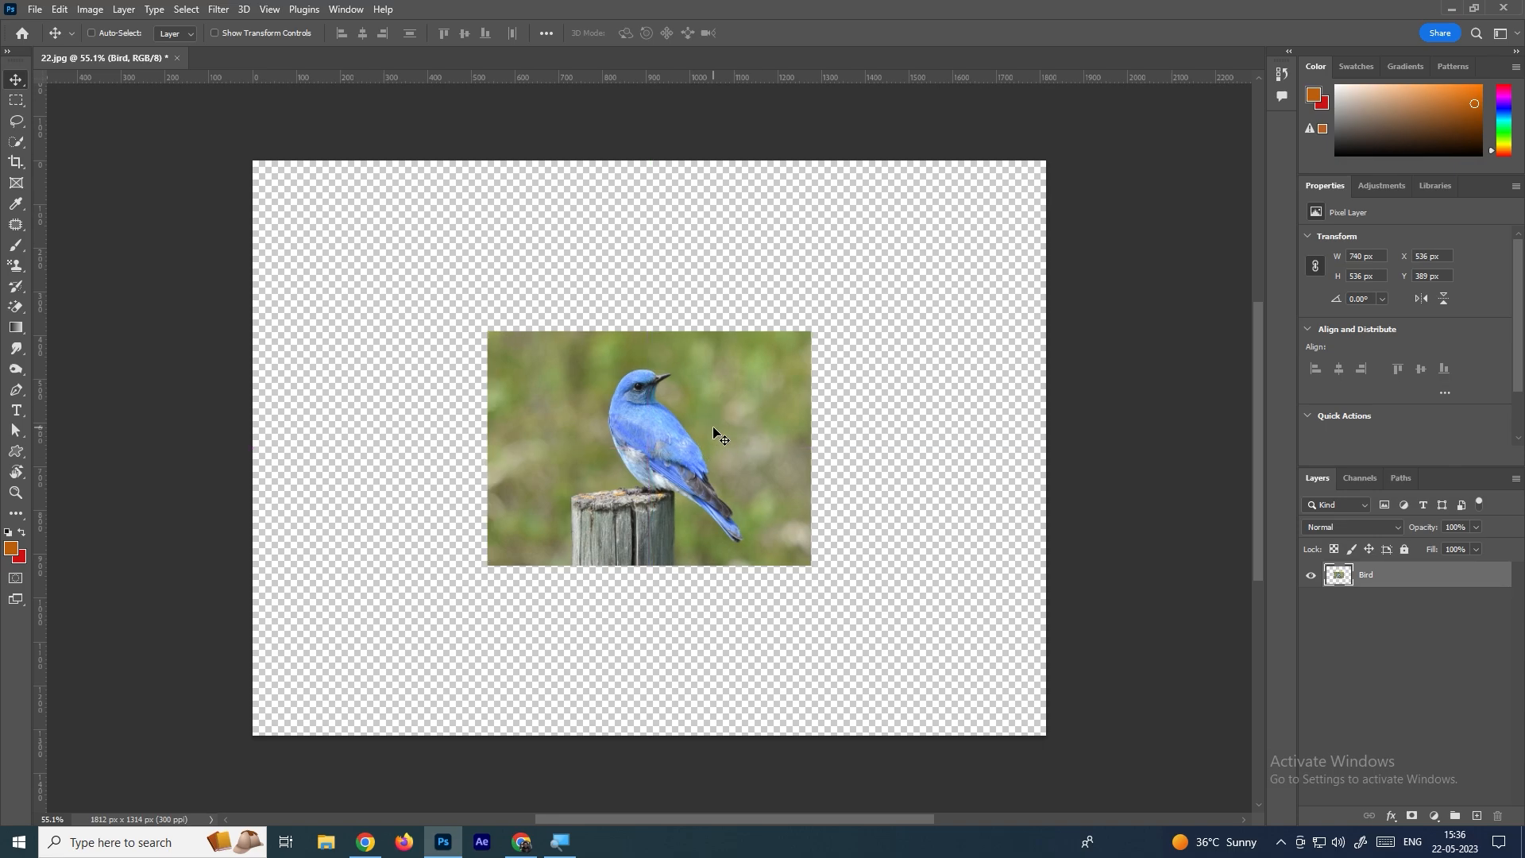
Rotate the Bird layer about -114° with Free Transform, and undo the applied rotation
key(ctrl+t)
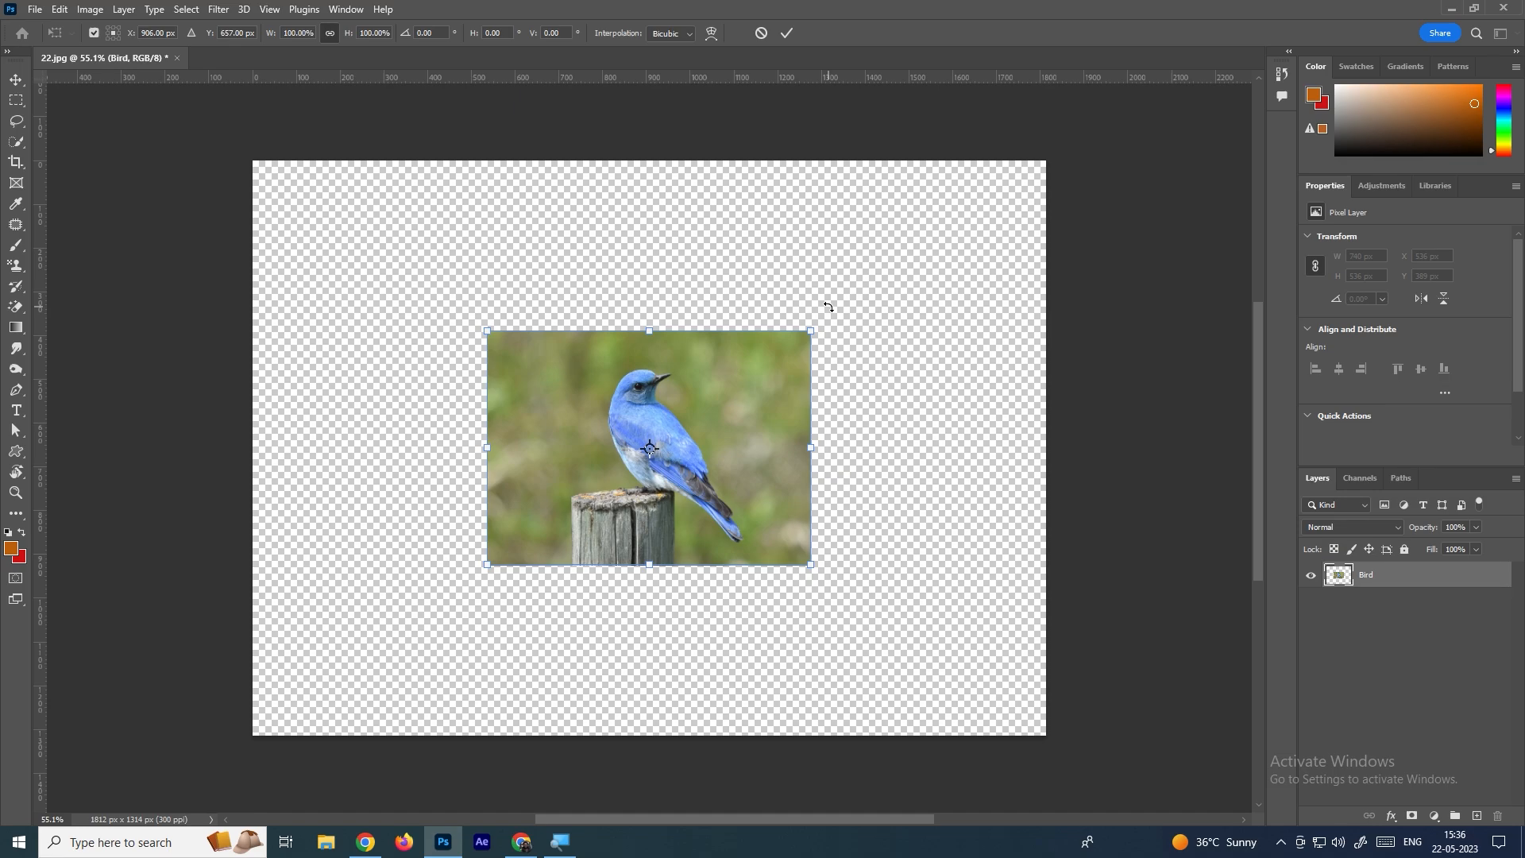
drag(829, 307, 478, 357)
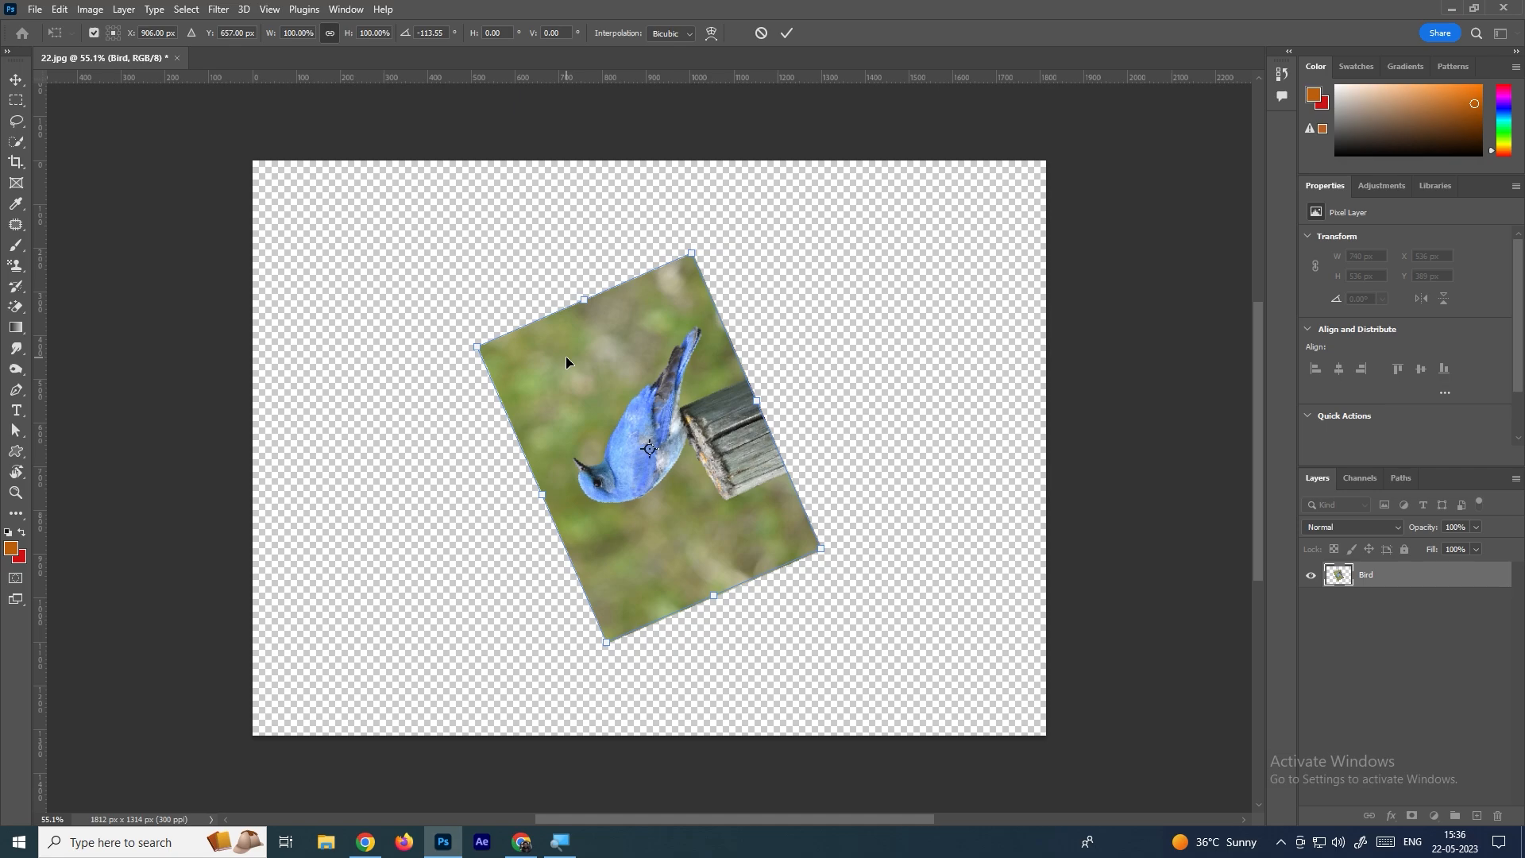
key(Return)
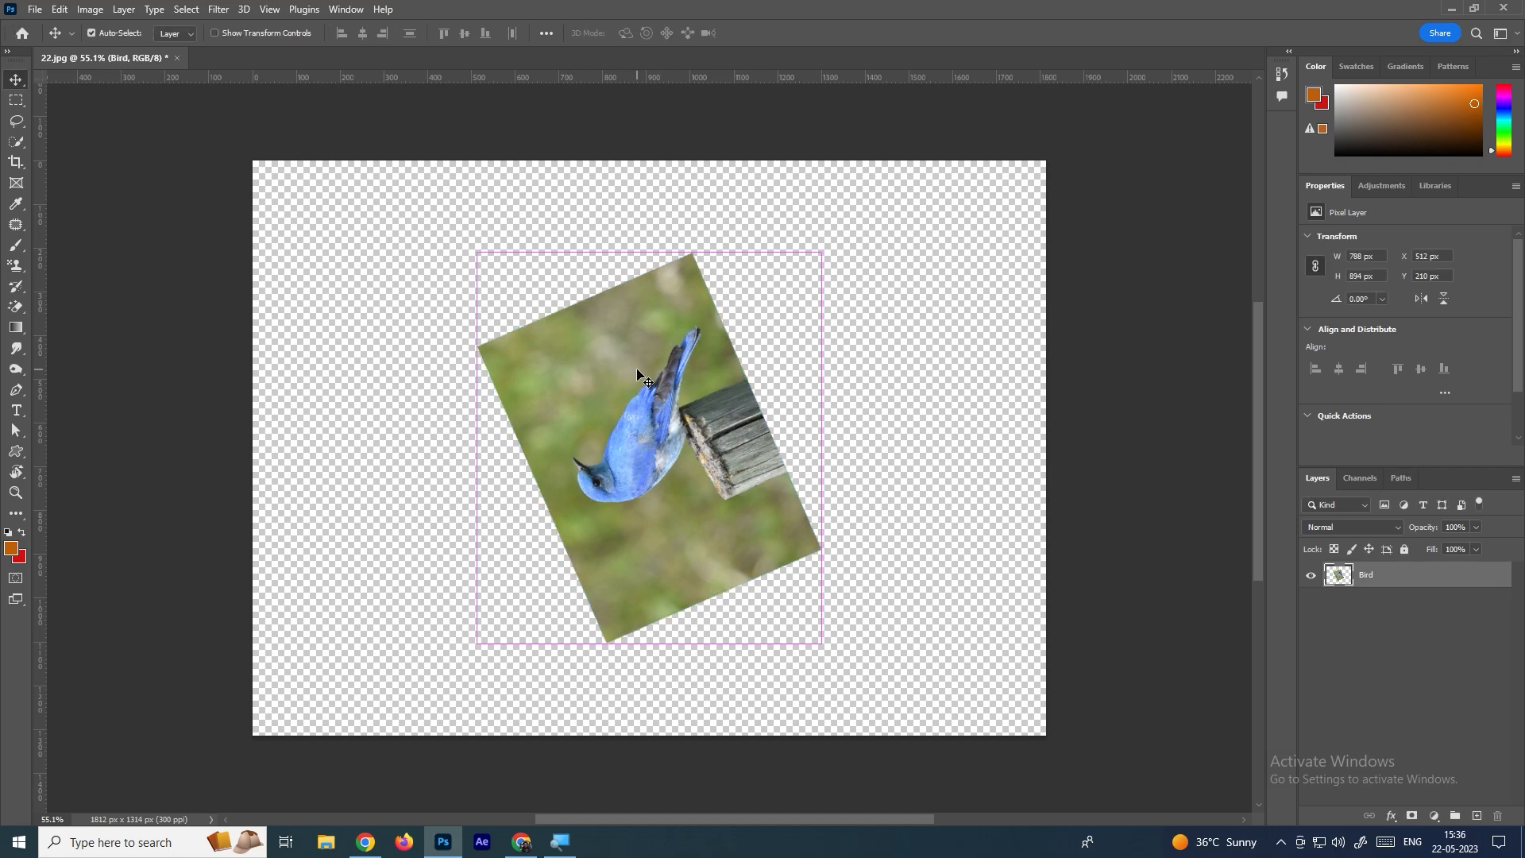
key(ctrl+z)
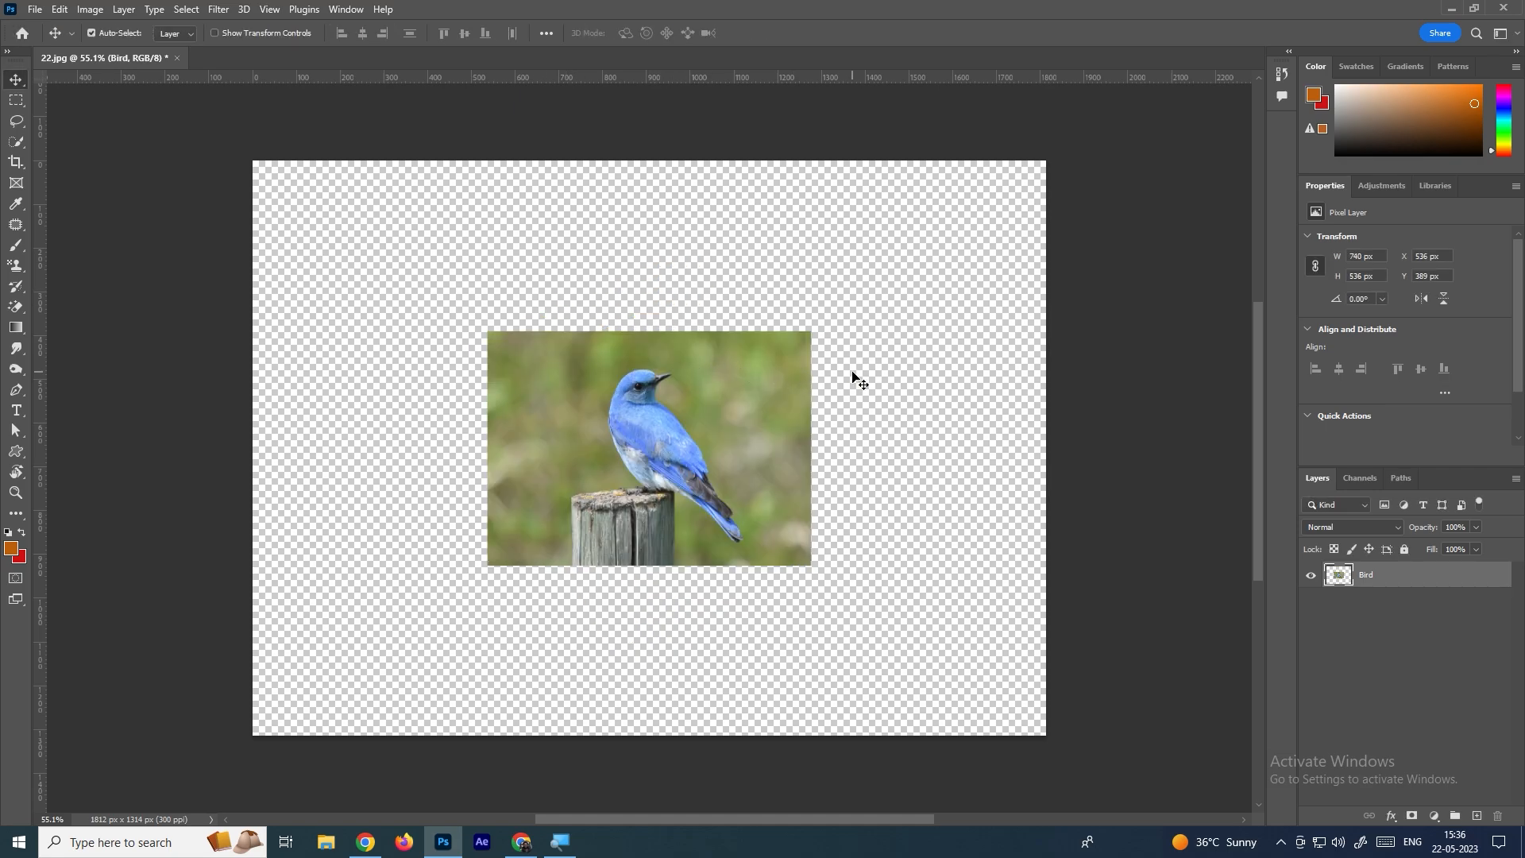
Try corner scaling and a rotation of about -40° around the center in Free Transform on the Bird layer, and undo the rotation
key(ctrl+t)
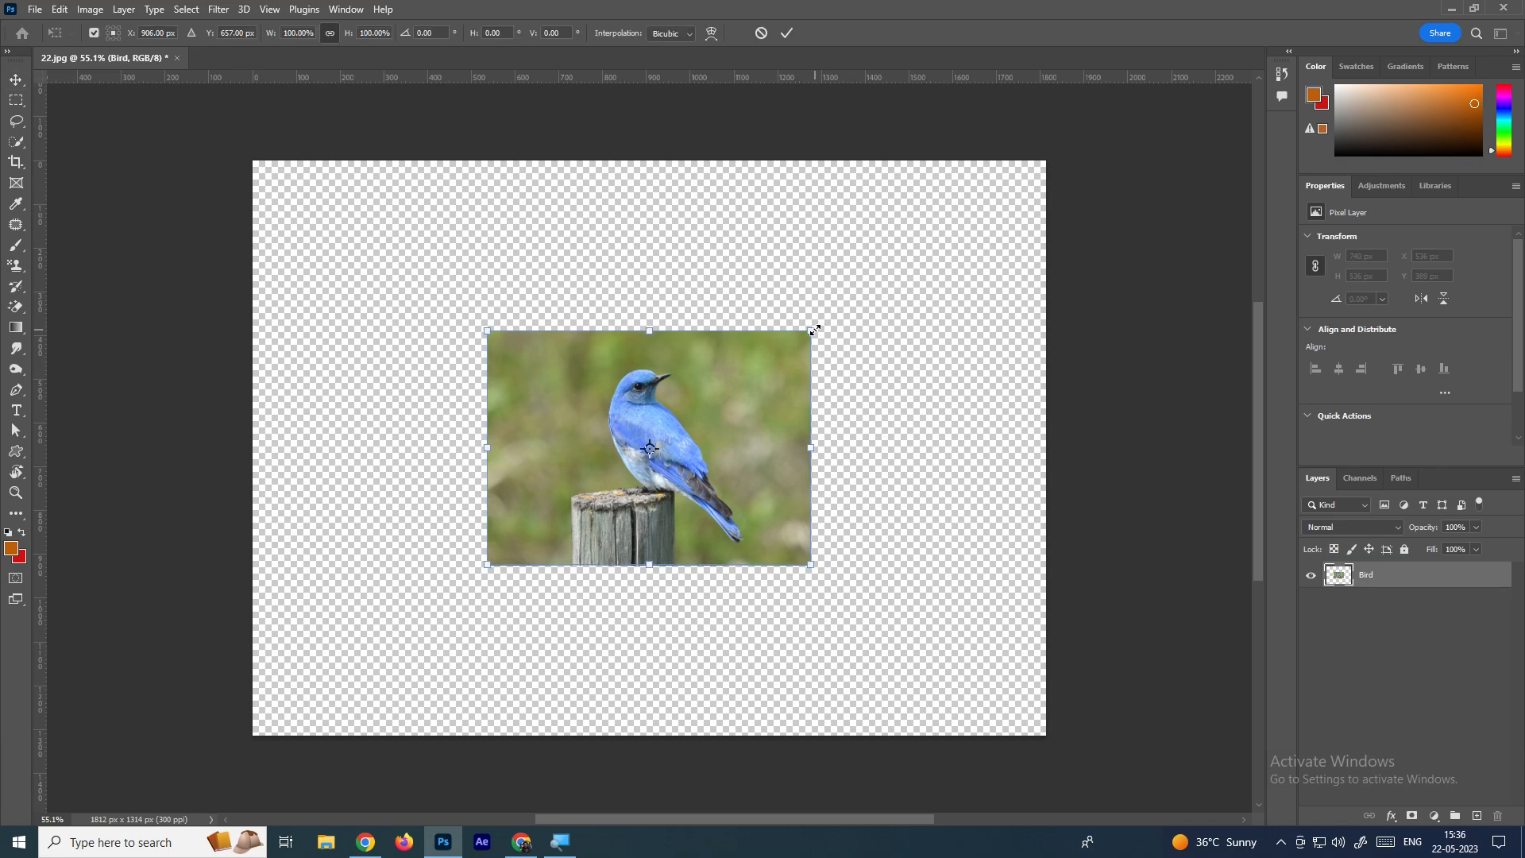
drag(810, 330, 788, 372)
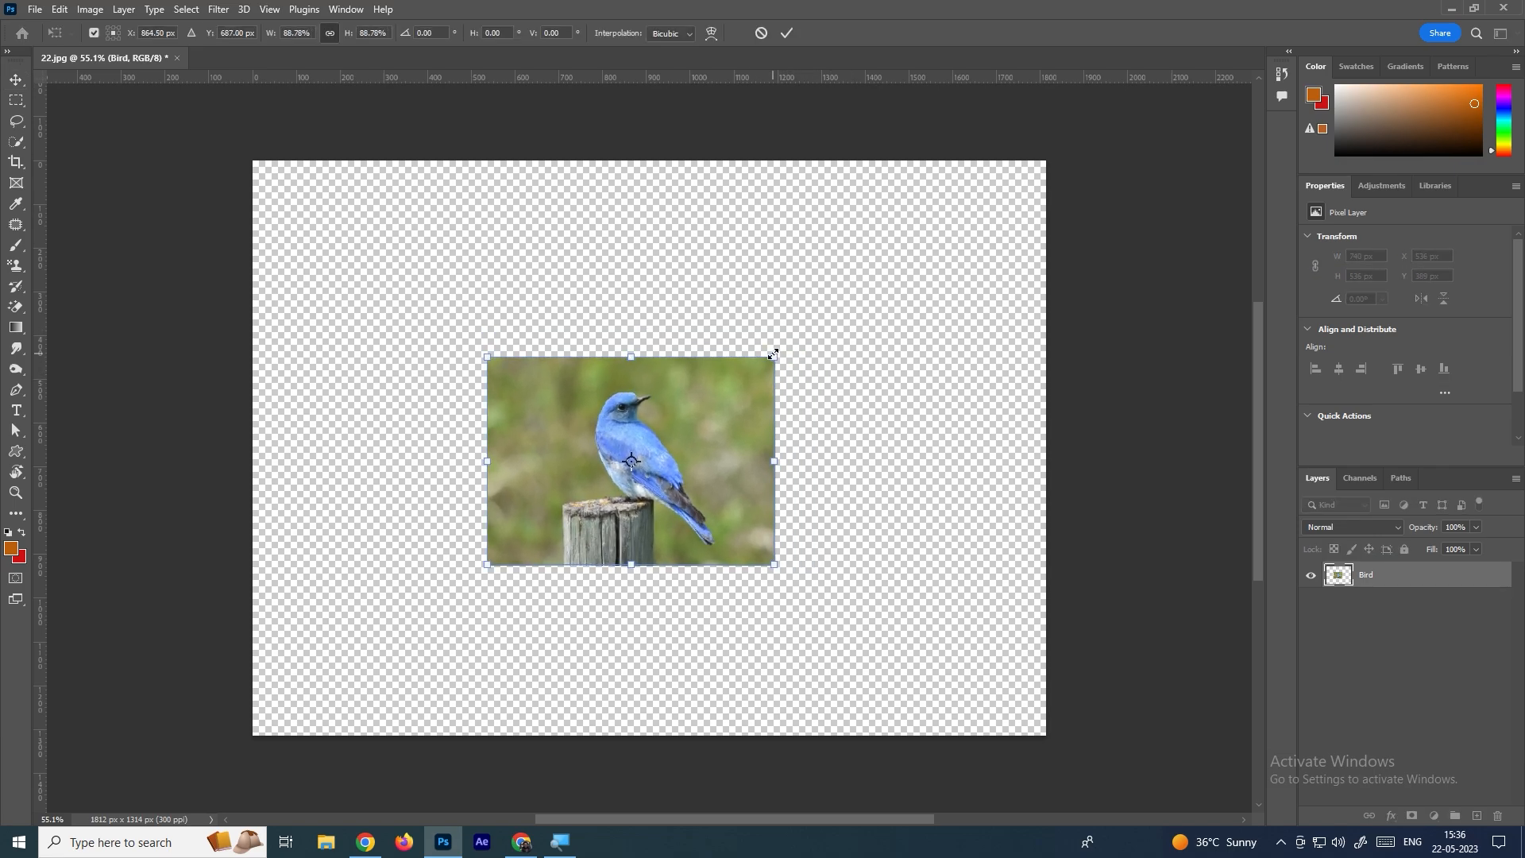
drag(804, 335, 772, 372)
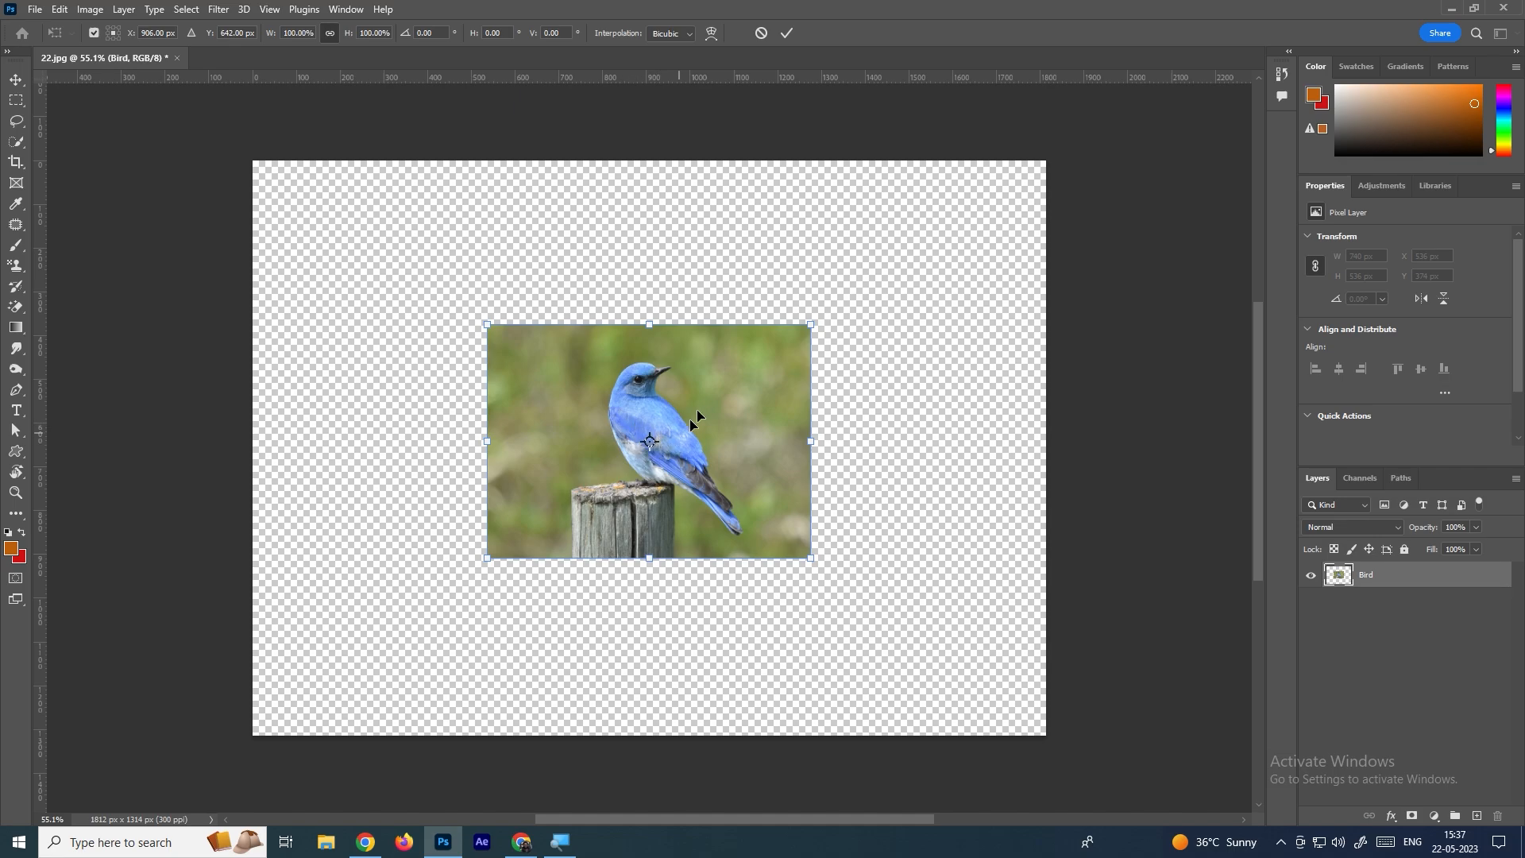
drag(822, 318, 702, 235)
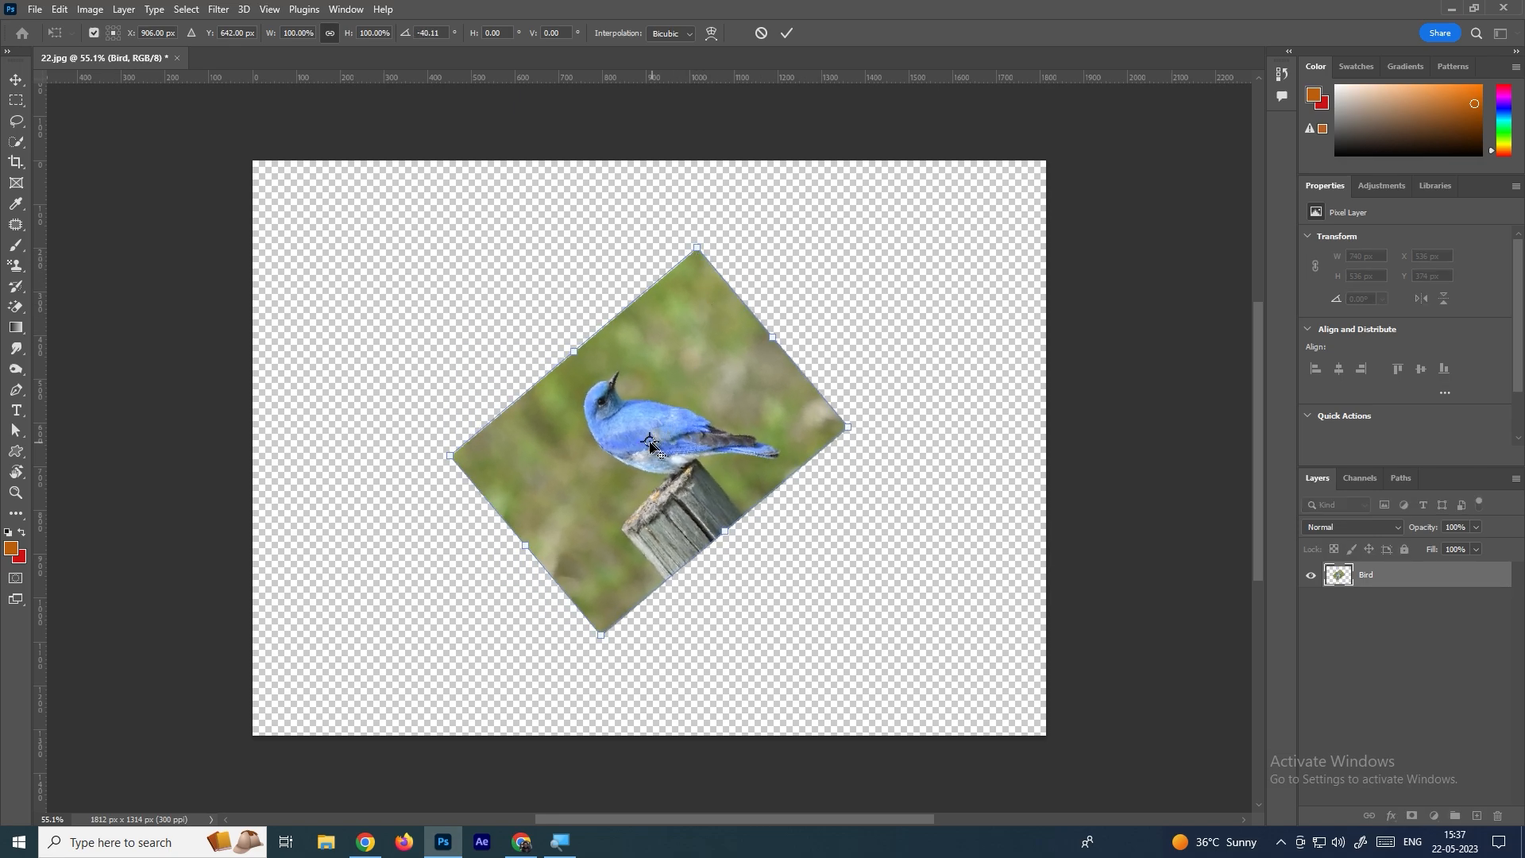
key(ctrl+z)
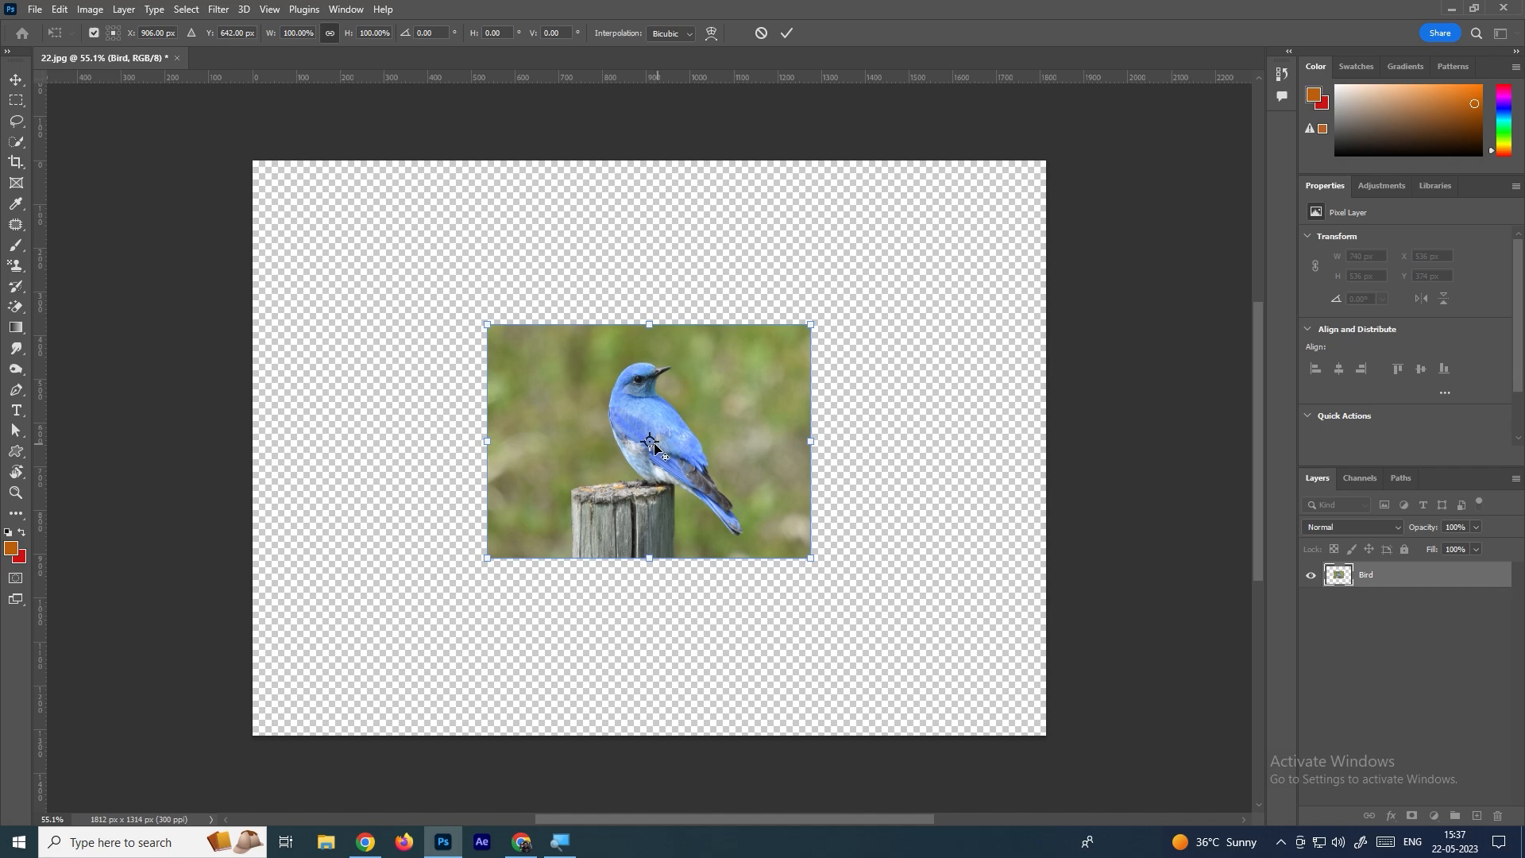
Place the transform reference point on the photo's upper-left corner and rotate the photo about -44° around it
drag(653, 443, 489, 325)
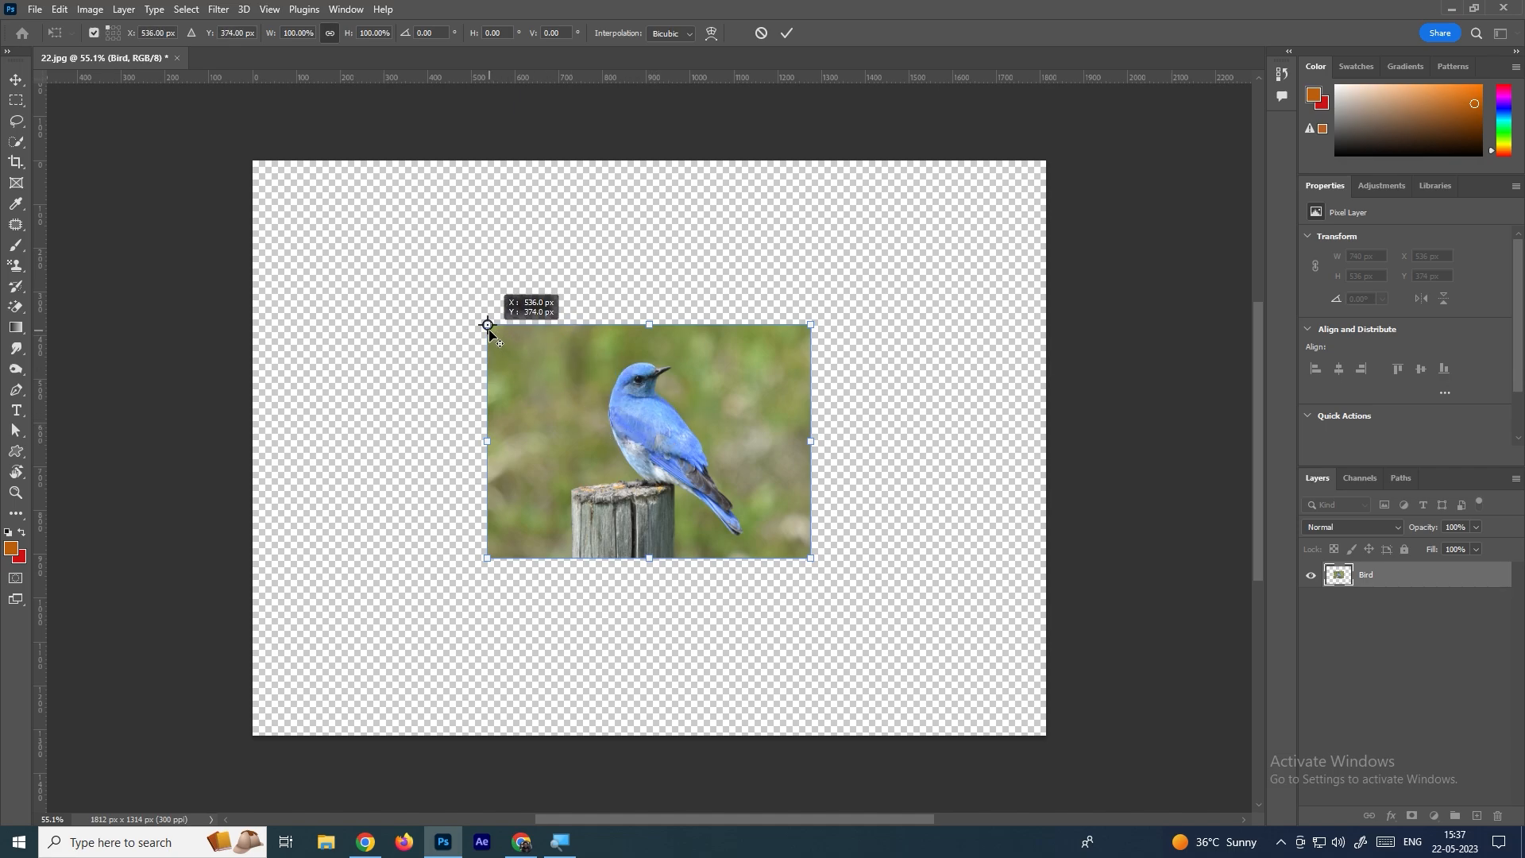
drag(837, 579, 792, 382)
drag(812, 337, 865, 281)
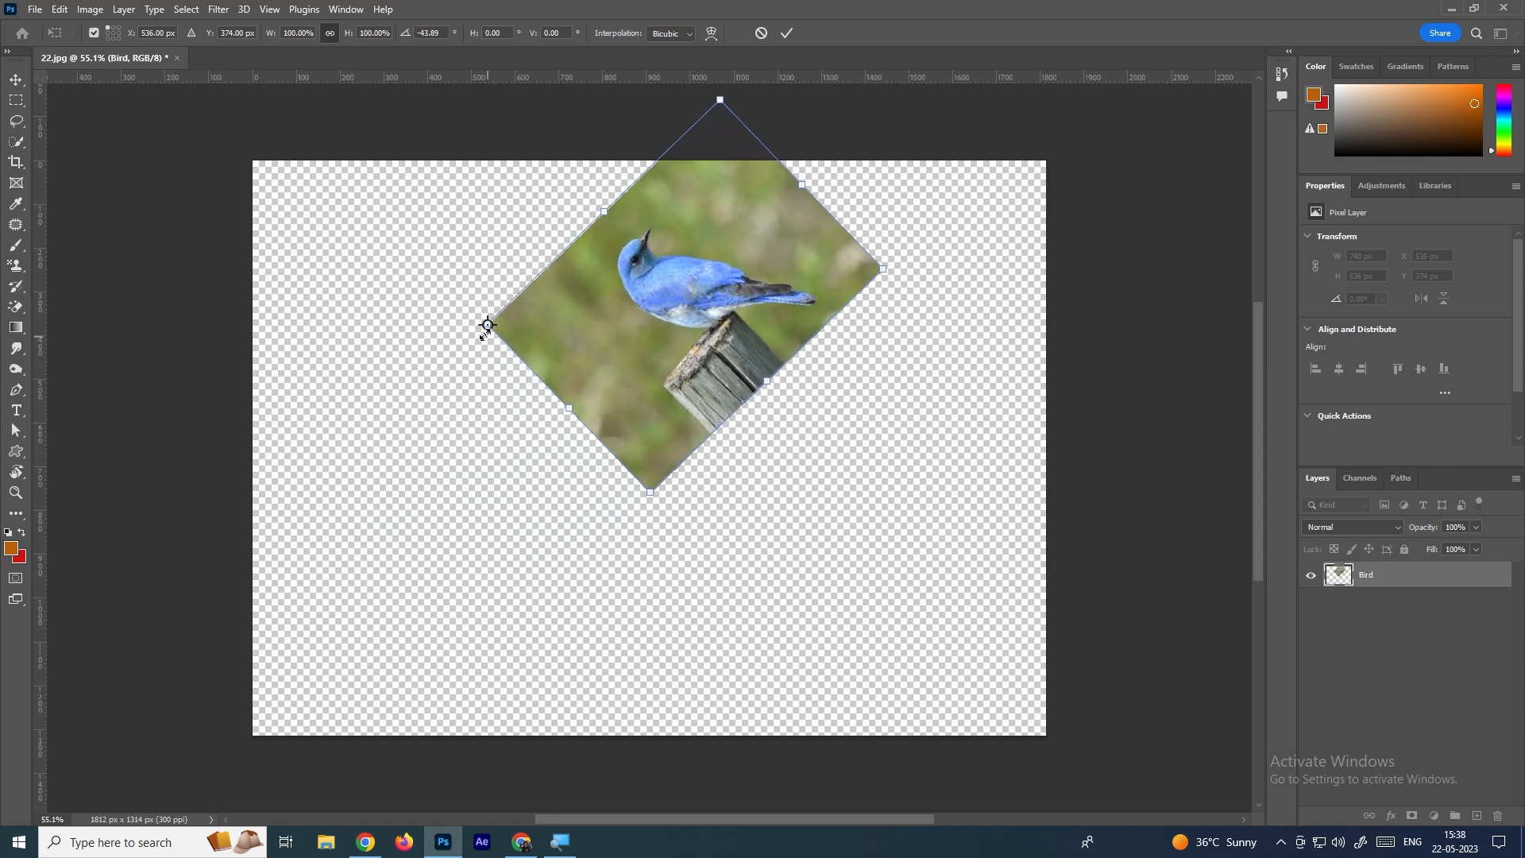
Move the reference point outside the photo to its lower left, rotate the photo clockwise around it, and apply the transform
drag(488, 325, 455, 504)
drag(912, 286, 783, 481)
key(Return)
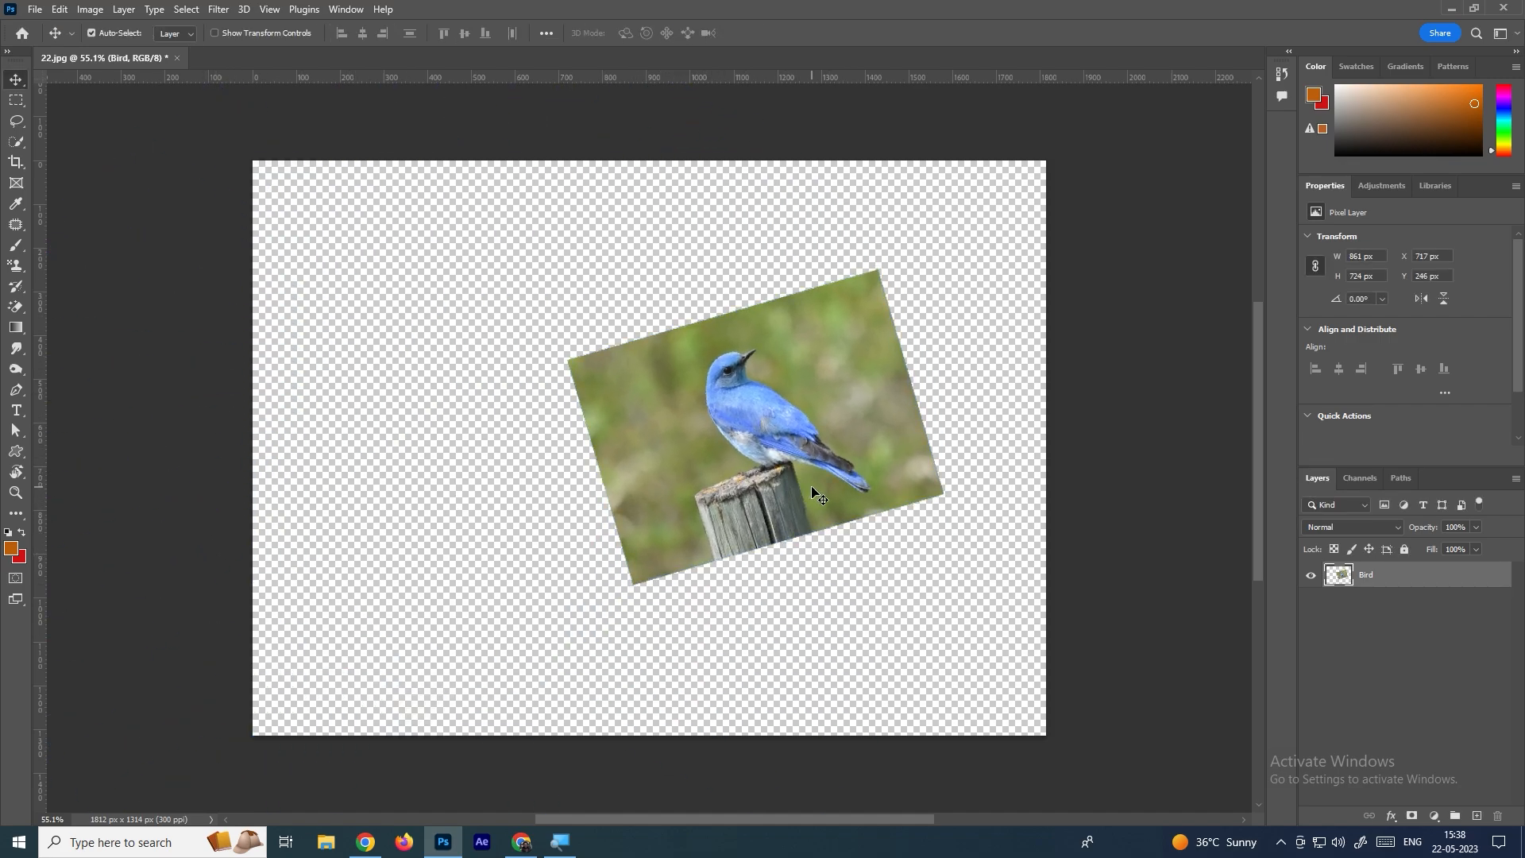
Close a new Free Transform on the Bird layer and undo the applied rotation around the outside reference point
key(ctrl+t)
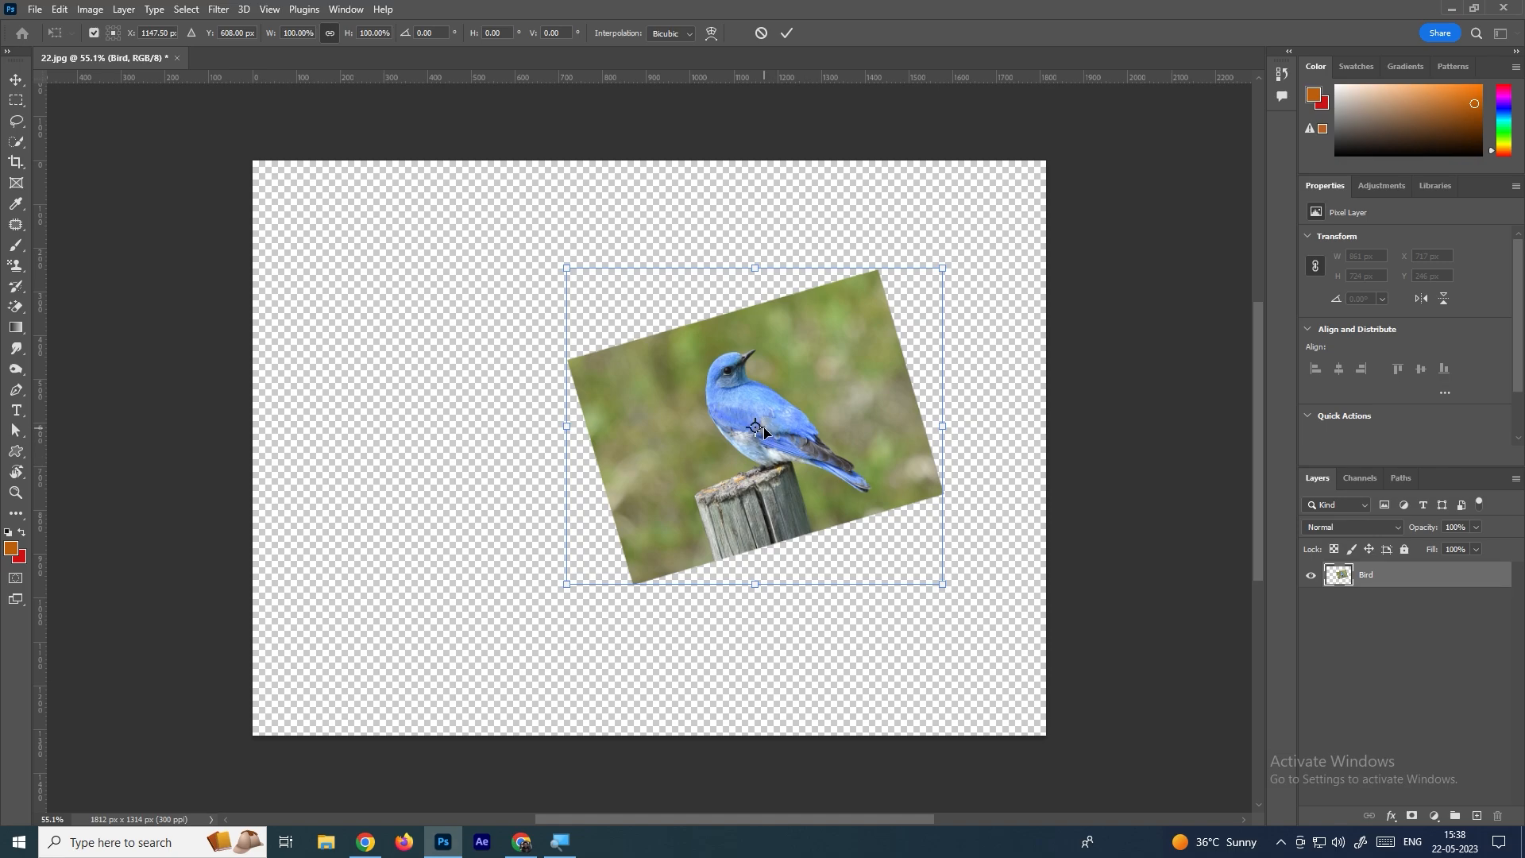
click(1198, 612)
key(ctrl+z)
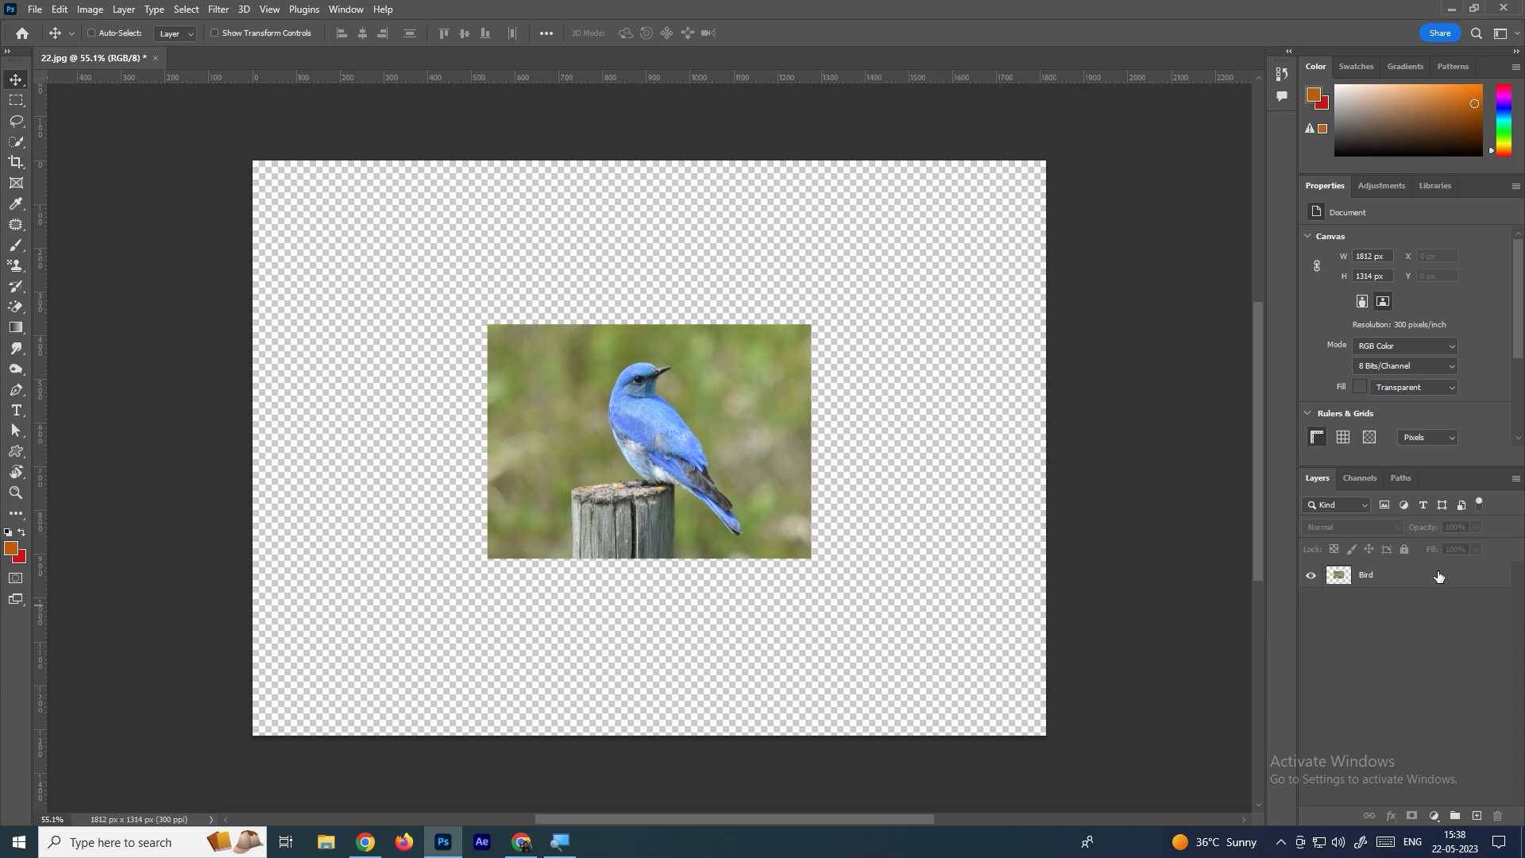
Scale the Bird layer from its corner with Free Transform, enlarging to about 111% and reducing to about 94%, and apply the transform
click(1335, 575)
key(ctrl+t)
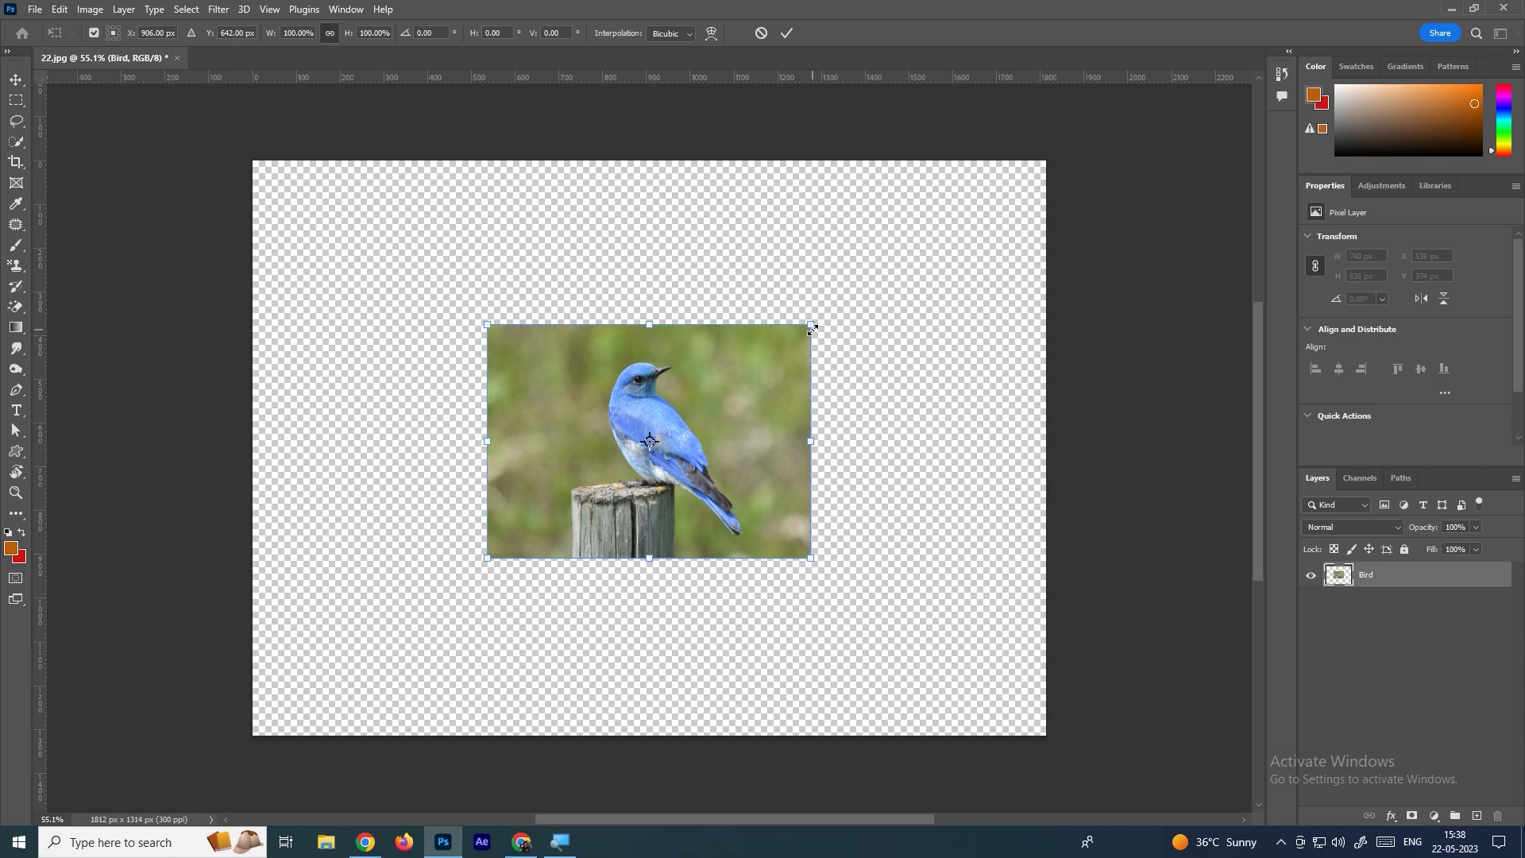
drag(814, 326, 849, 296)
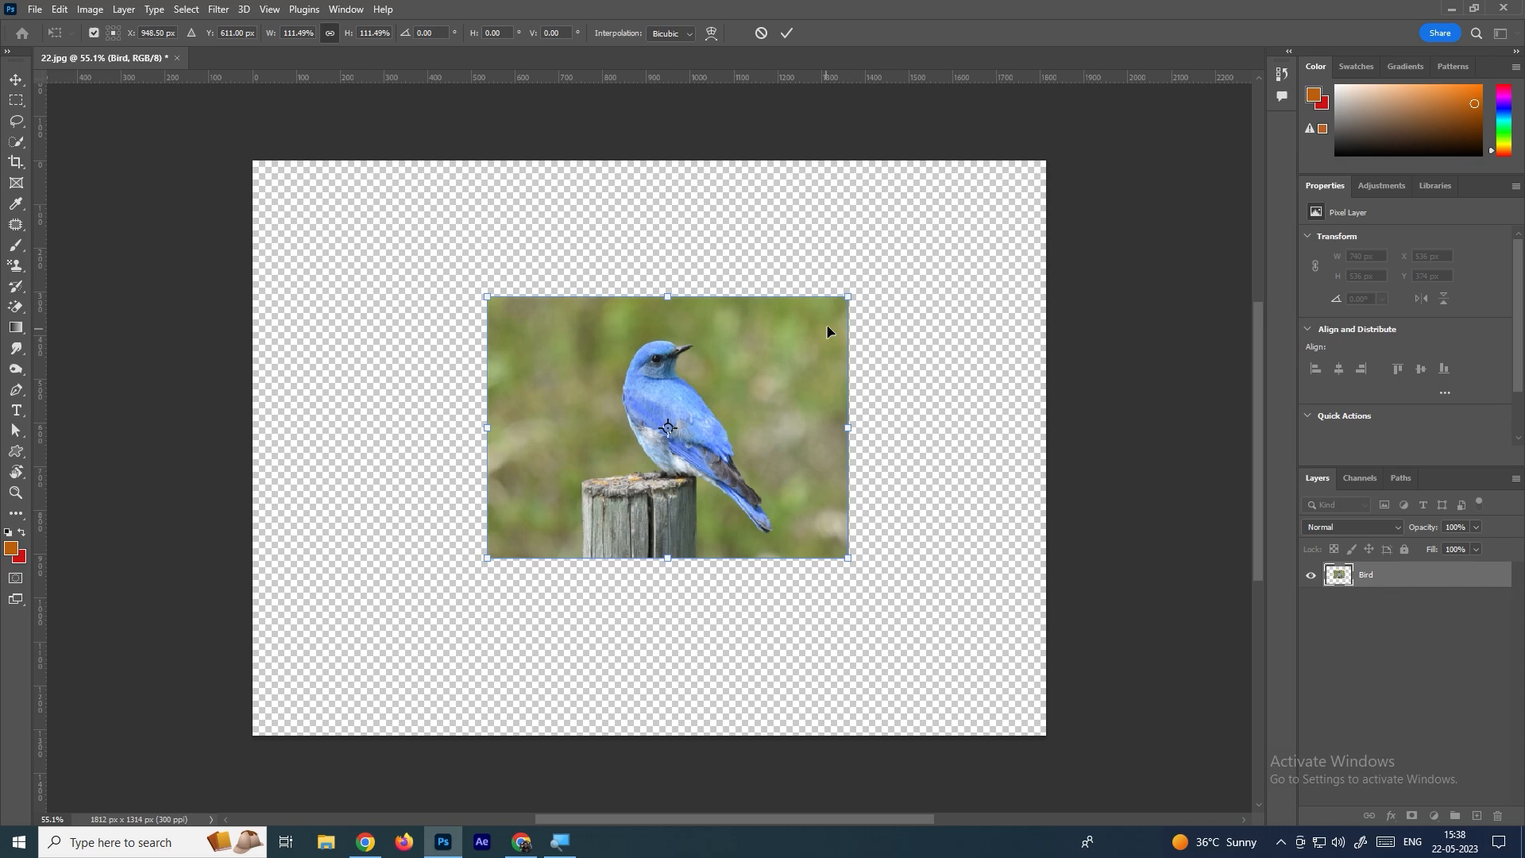
drag(848, 295, 776, 327)
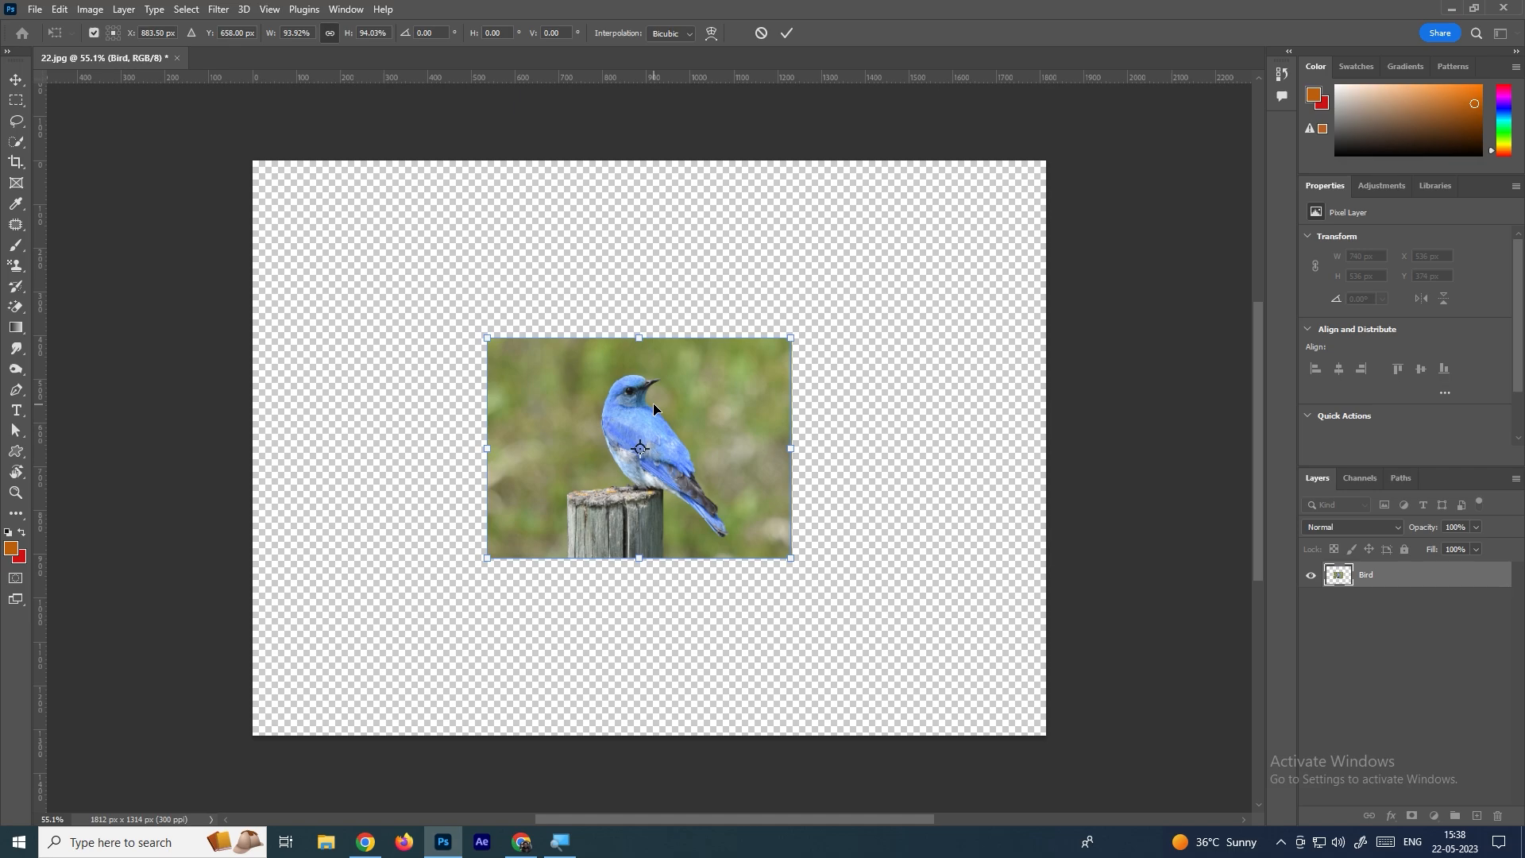
click(329, 33)
key(Return)
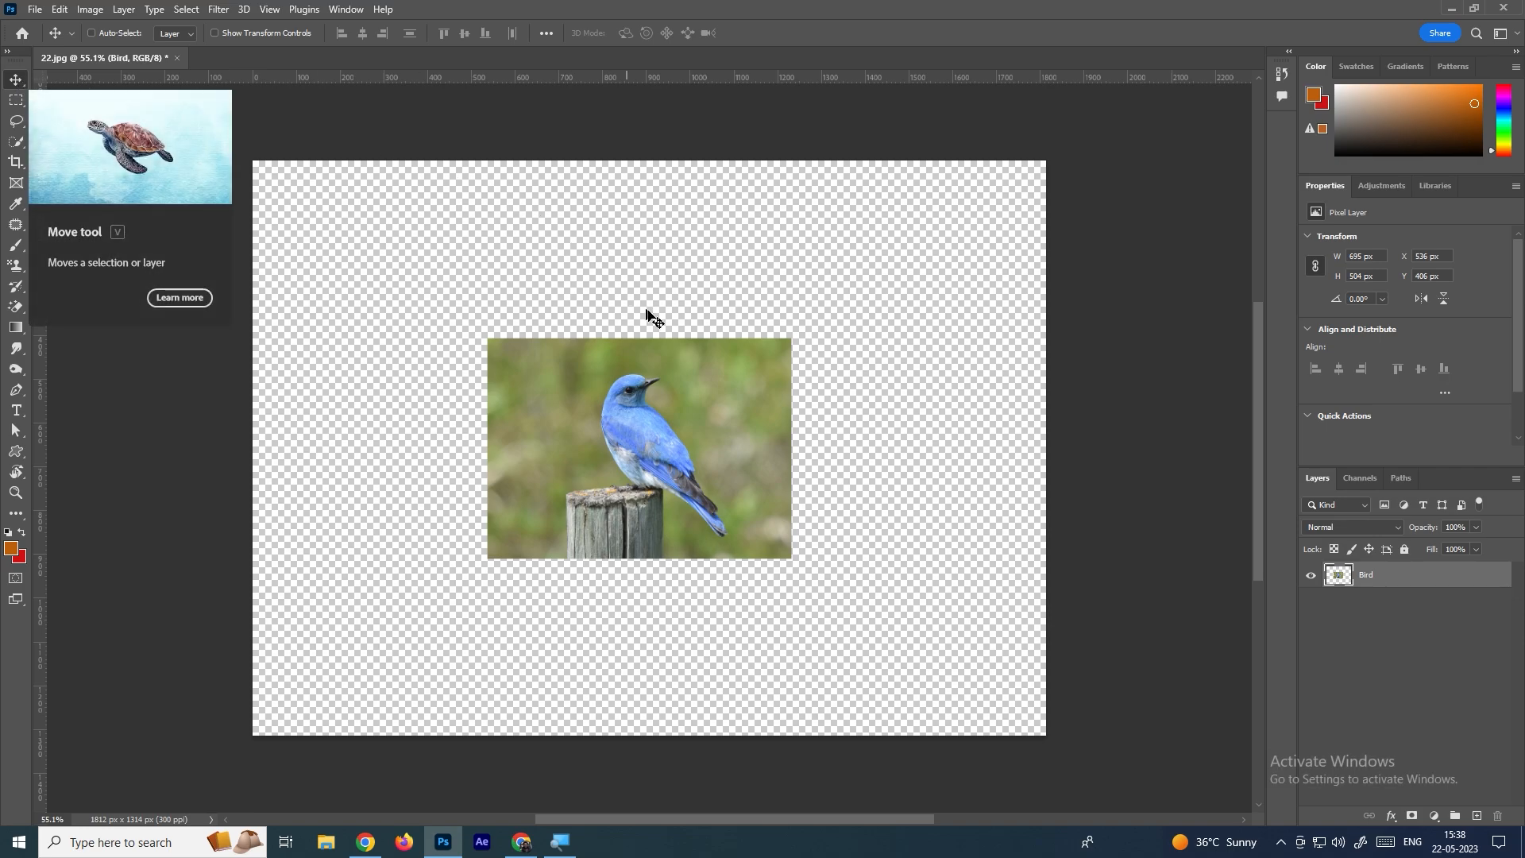
Open Free Transform on the Bird layer and reduce it proportionally to about 97% from its upper-right corner
key(ctrl+t)
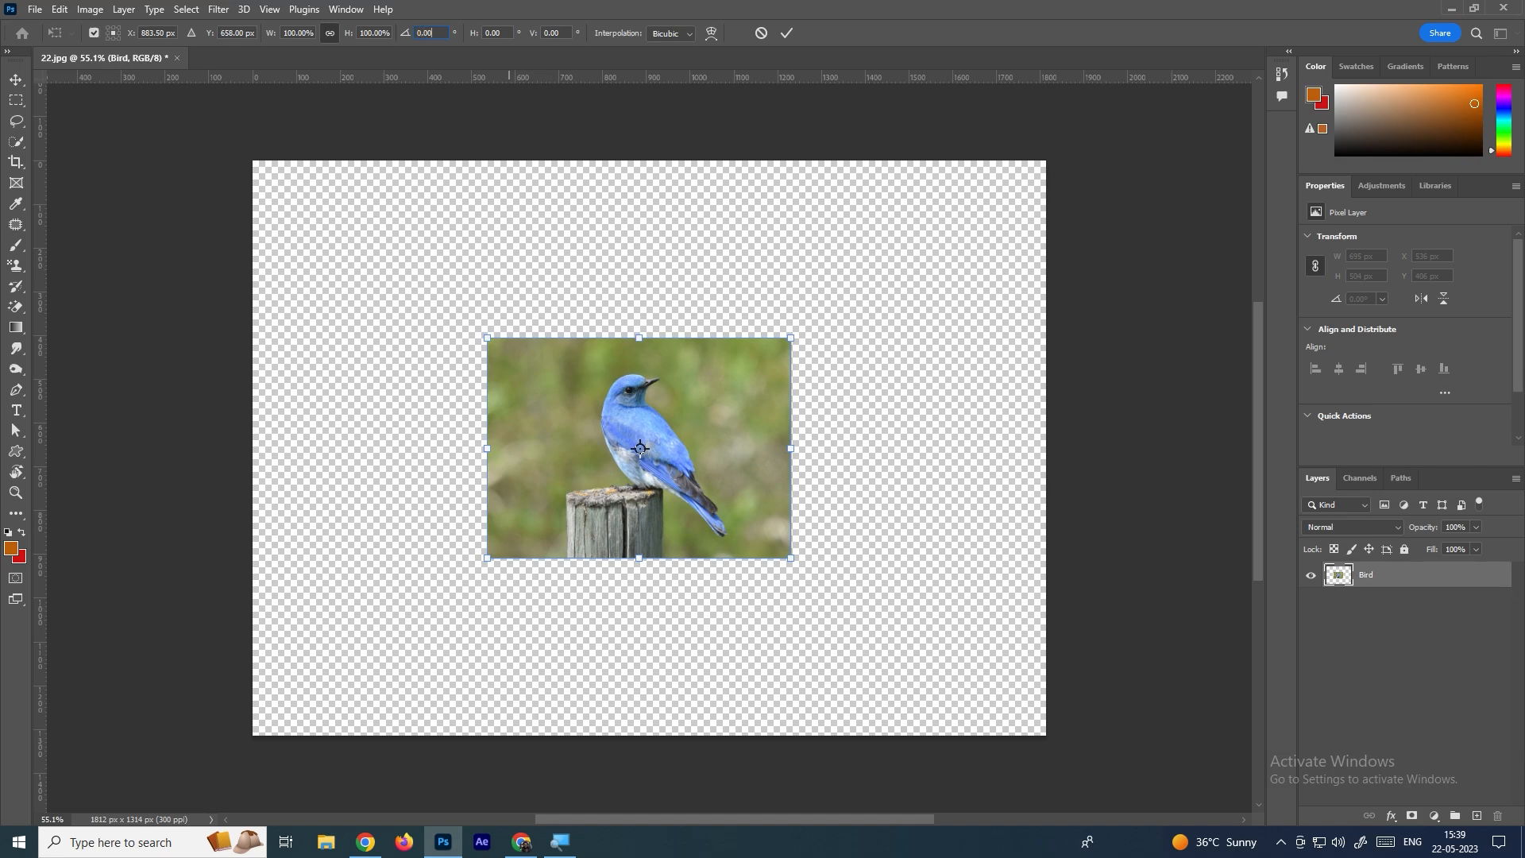
click(331, 35)
mouse_move(791, 338)
mouse_down()
mouse_move(870, 274)
mouse_move(774, 330)
mouse_move(785, 348)
mouse_up()
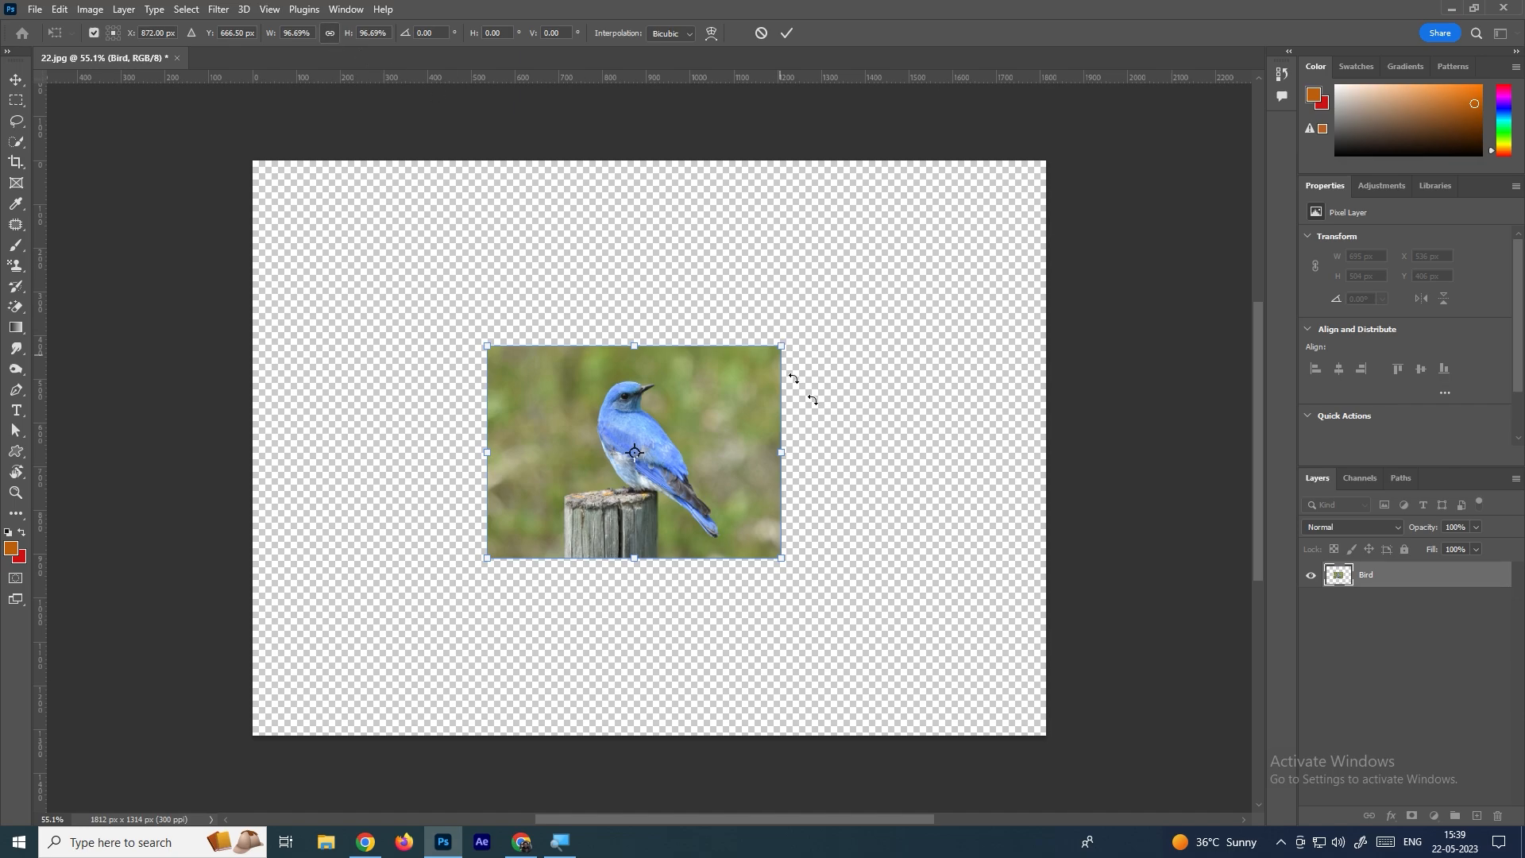
Stretch the Bird photo's width and height independently with the aspect ratio unlinked, ending at about 89% width and 74% height
drag(779, 451, 842, 433)
drag(660, 346, 704, 325)
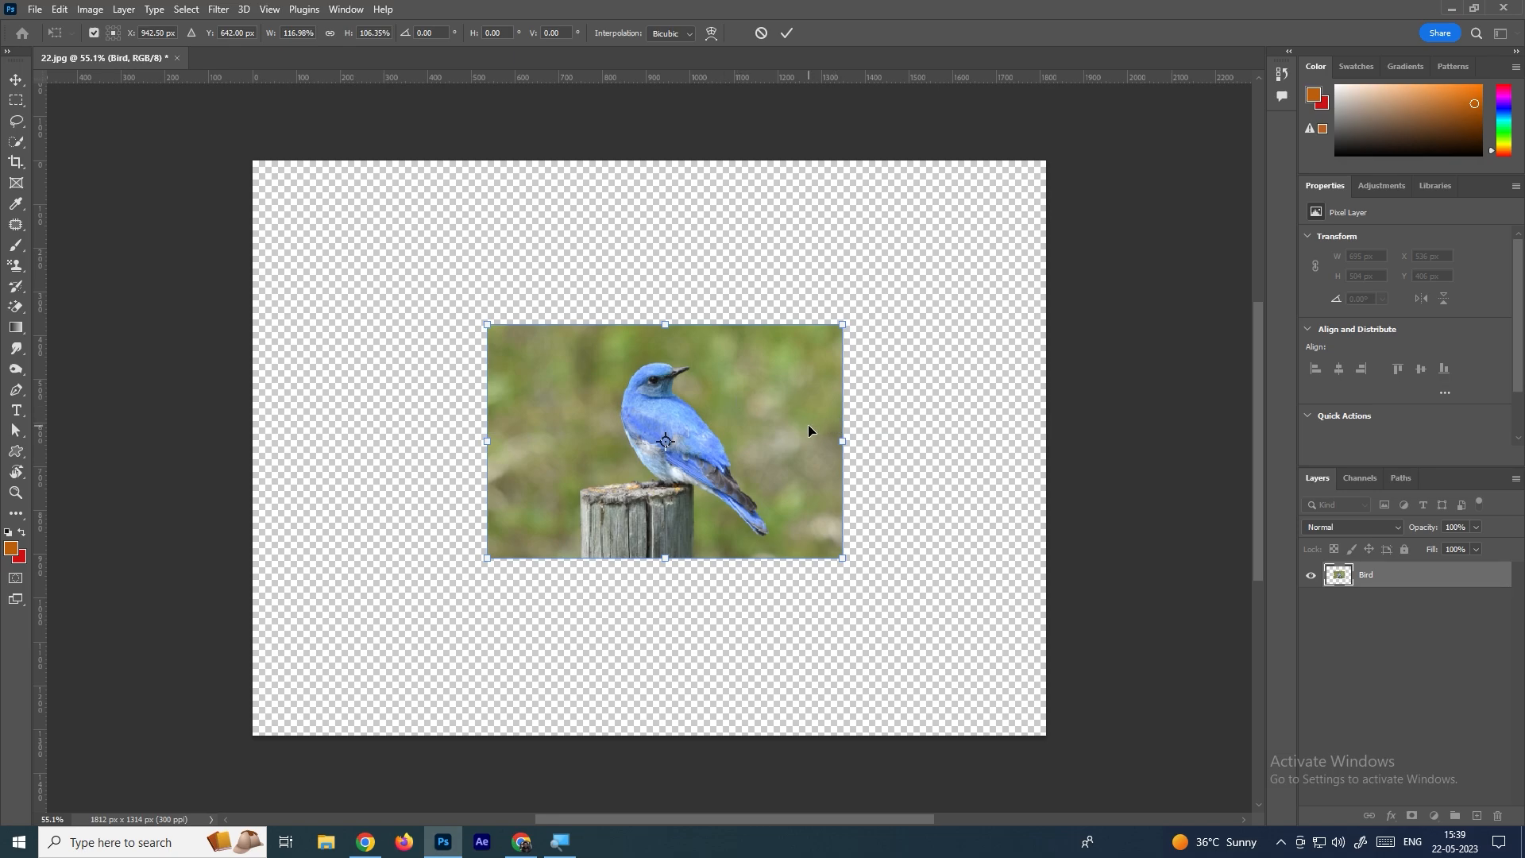
mouse_move(850, 448)
mouse_down()
mouse_move(748, 433)
mouse_move(820, 426)
mouse_move(585, 419)
mouse_move(852, 426)
mouse_up()
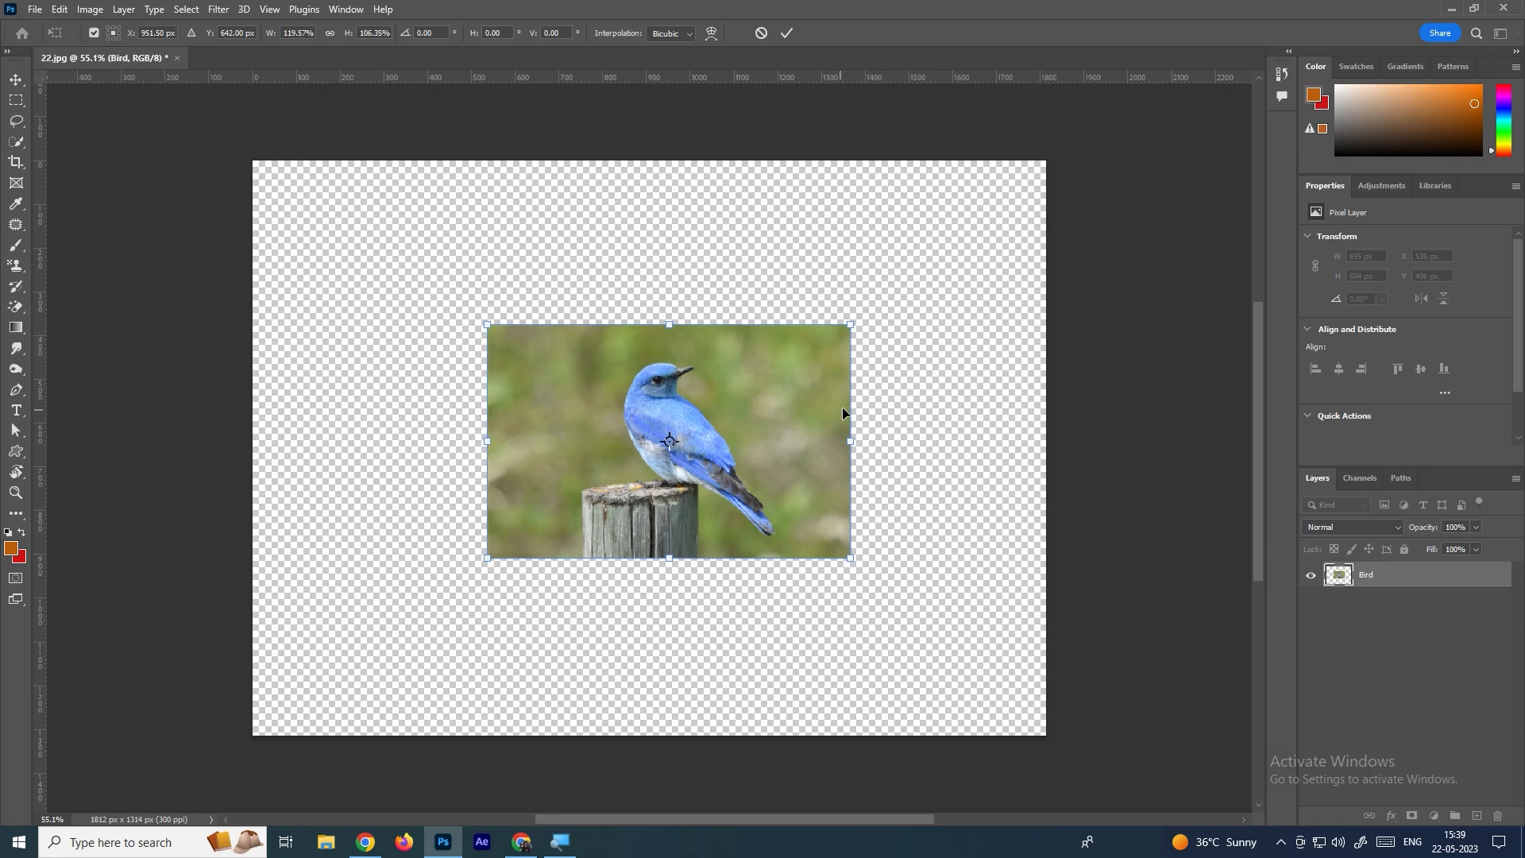
drag(853, 335, 851, 331)
drag(851, 443, 1018, 445)
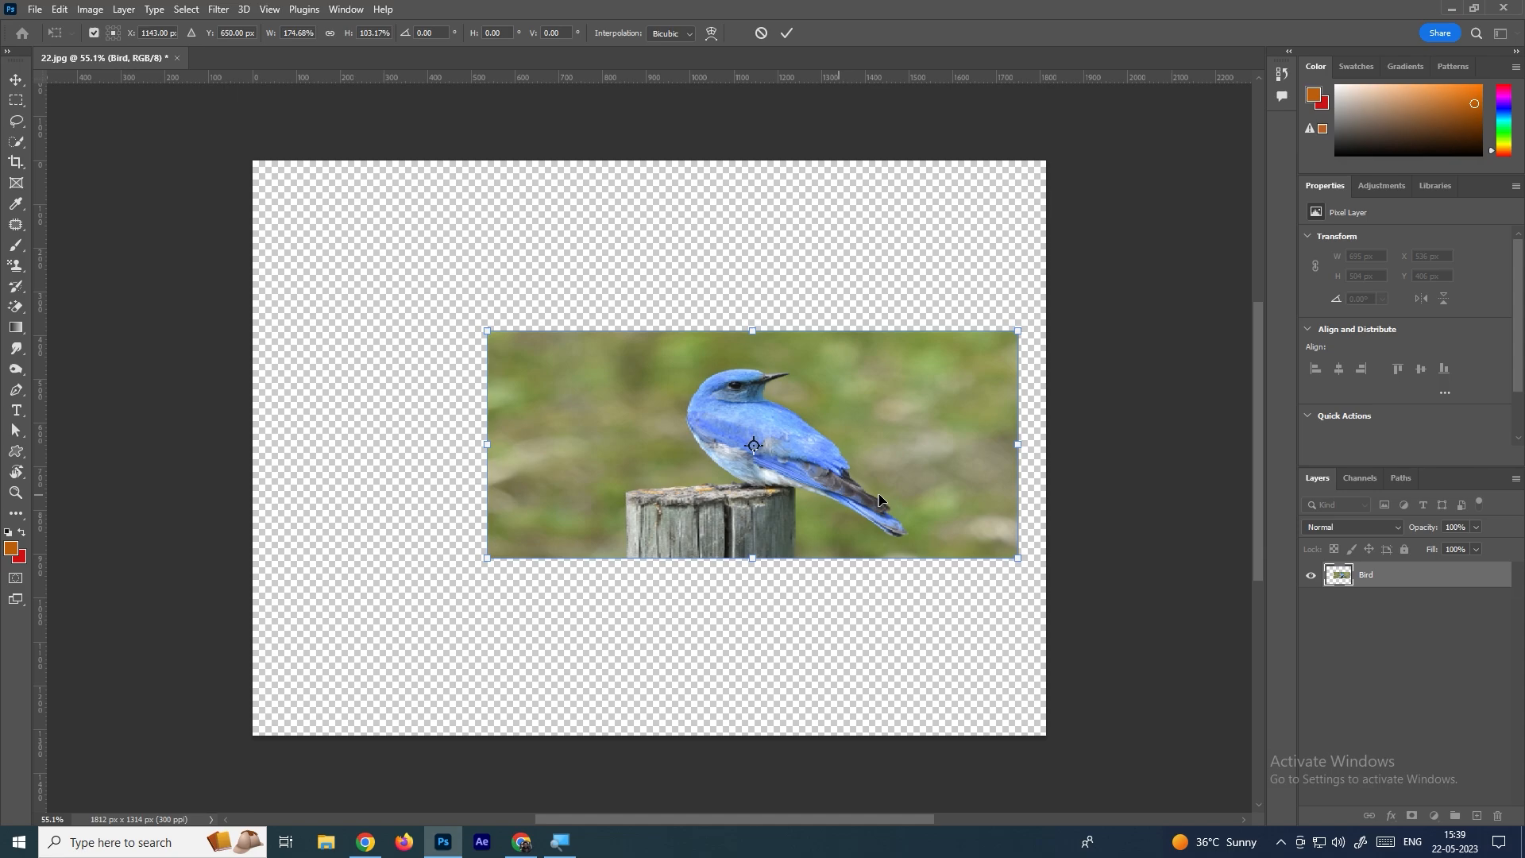
drag(752, 330, 752, 395)
drag(1017, 481, 760, 479)
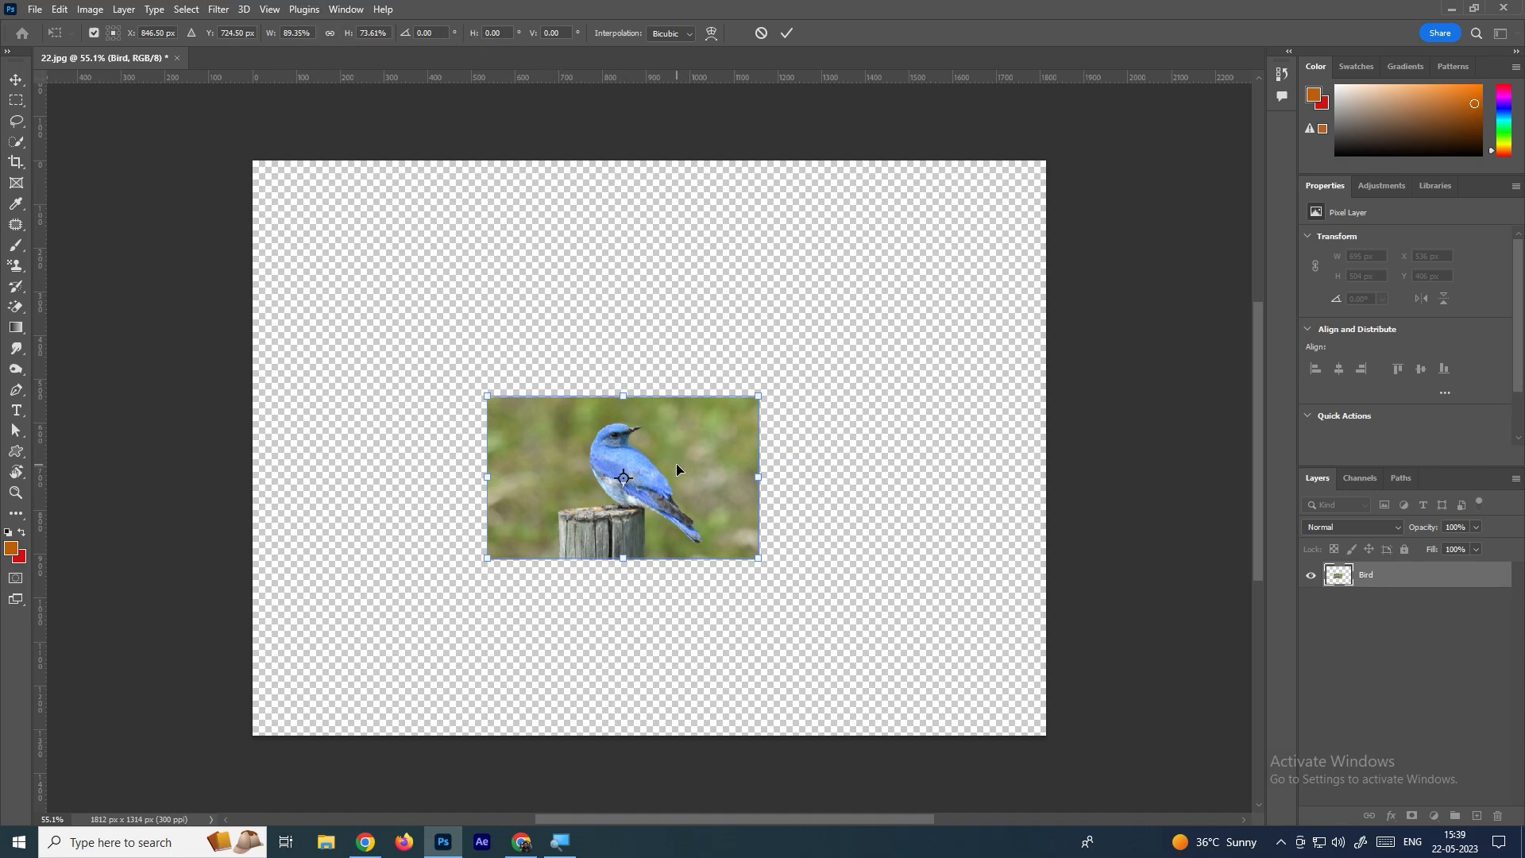
Relink the aspect ratio, reduce the Bird photo to about 87% width and 72% height, and apply the transform
click(330, 35)
mouse_move(756, 397)
mouse_down()
mouse_move(926, 295)
mouse_move(663, 453)
mouse_move(751, 398)
mouse_up()
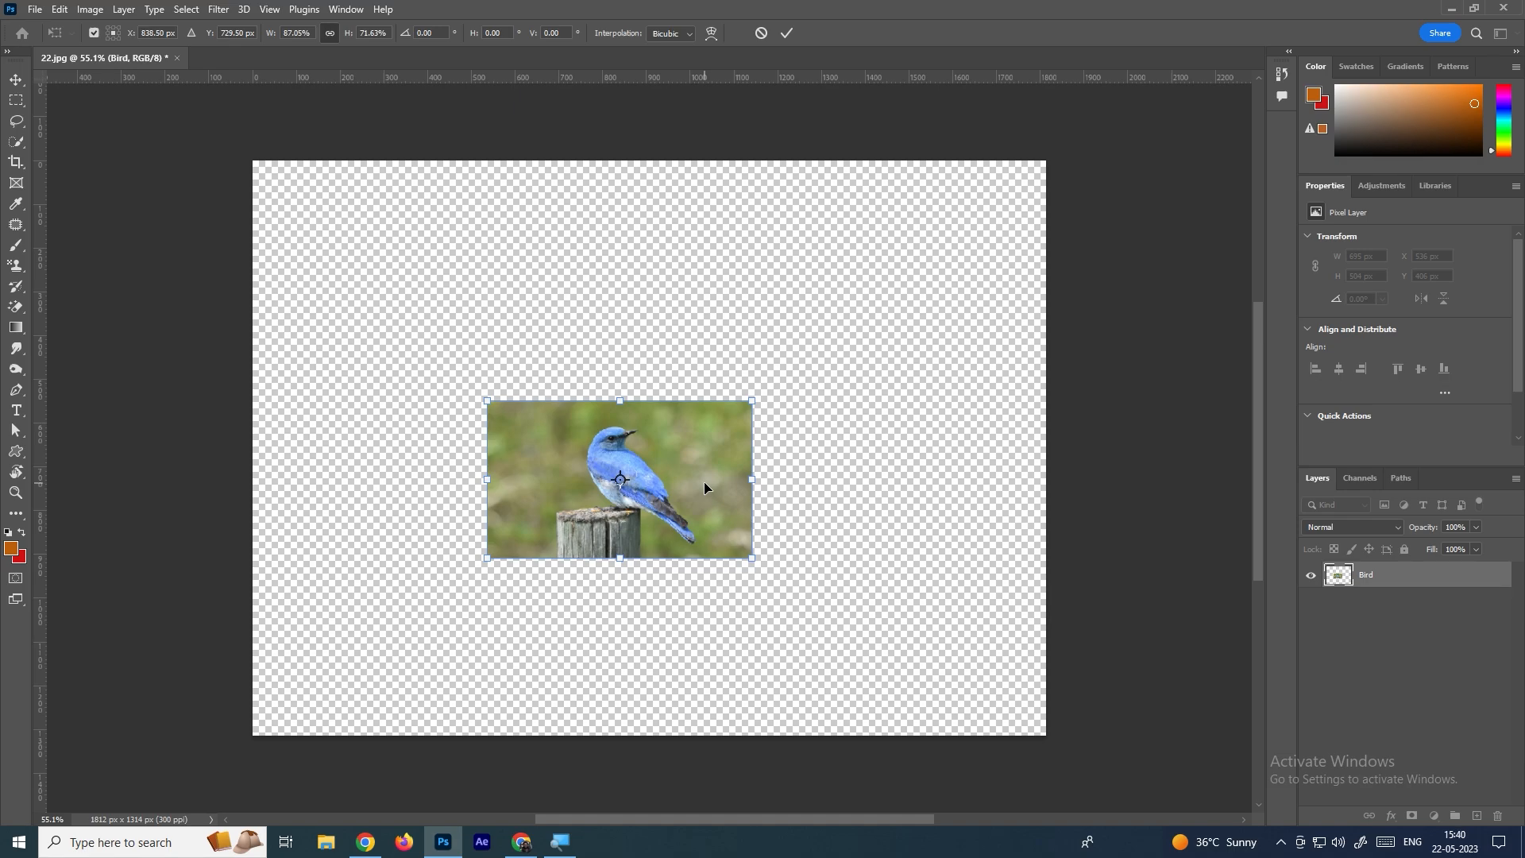
key(Return)
Try moving the Bird photo to the canvas's lower-left corner with Free Transform open, and return it to its previous position
drag(704, 481, 447, 665)
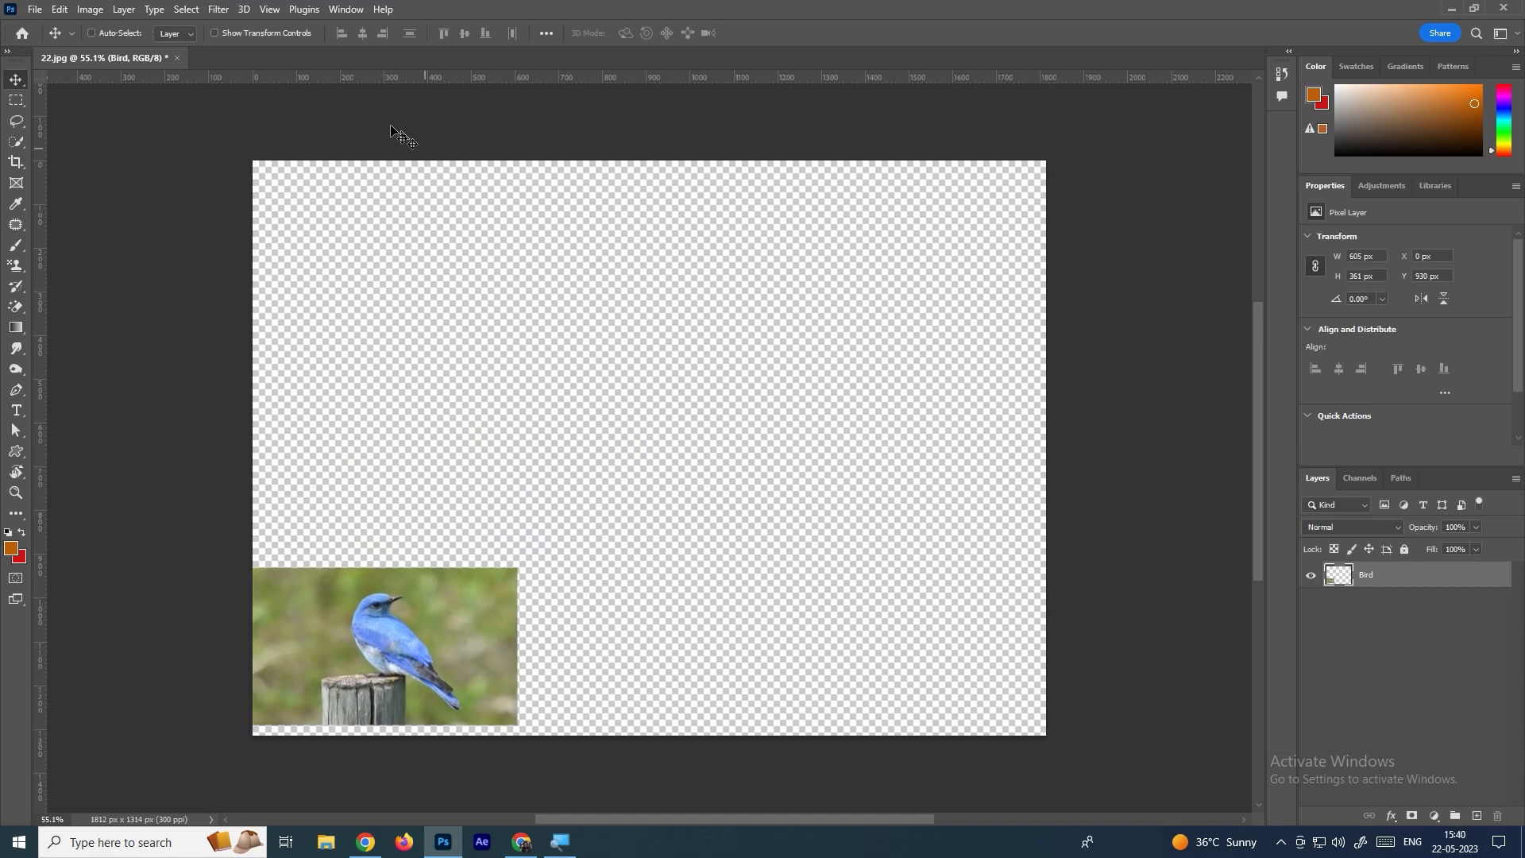
key(ctrl+t)
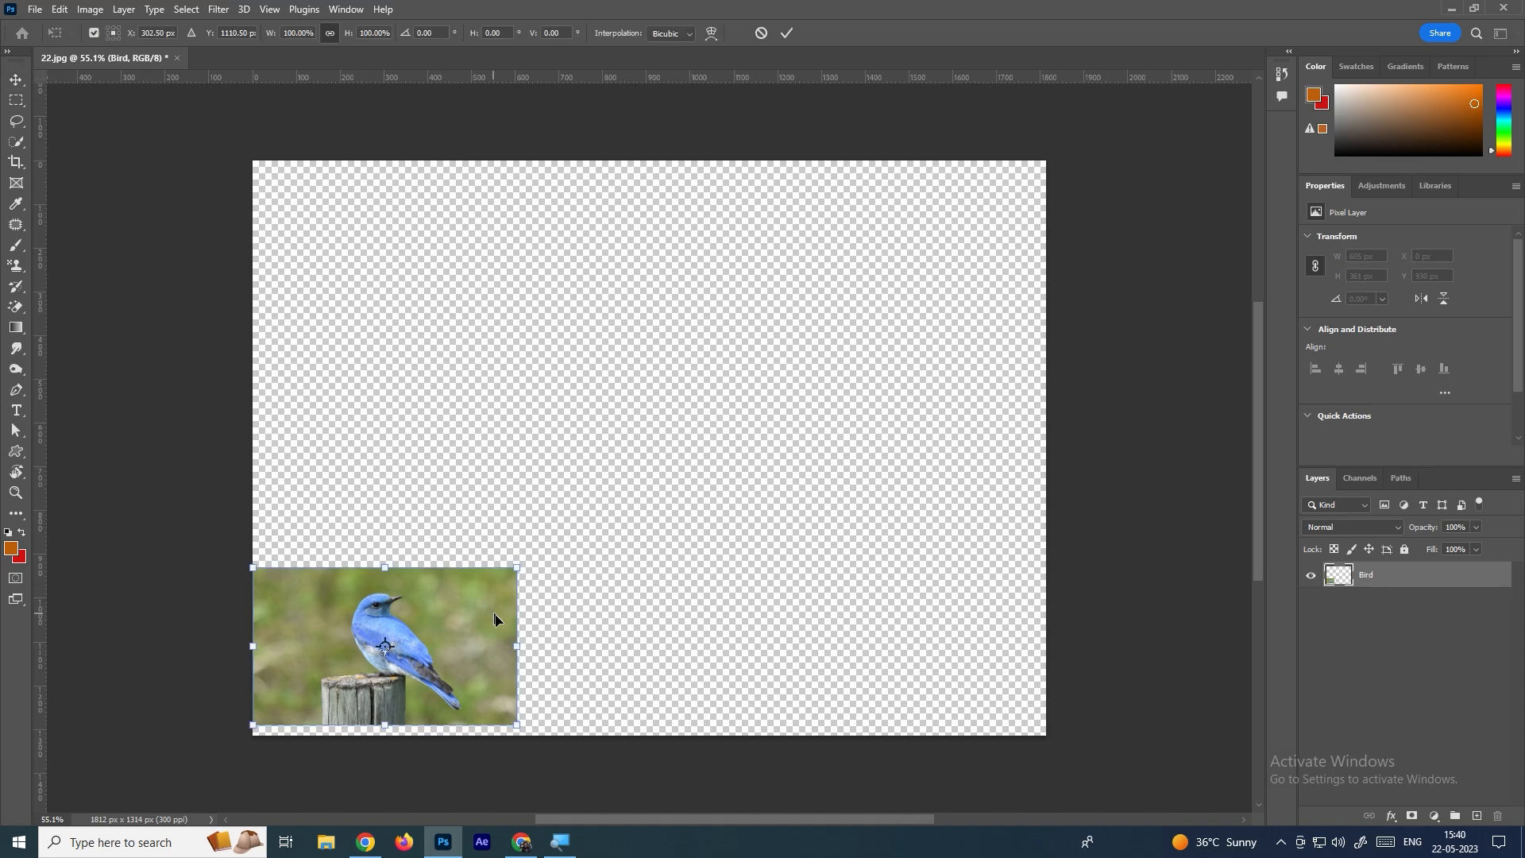
drag(518, 647, 640, 474)
key(Escape)
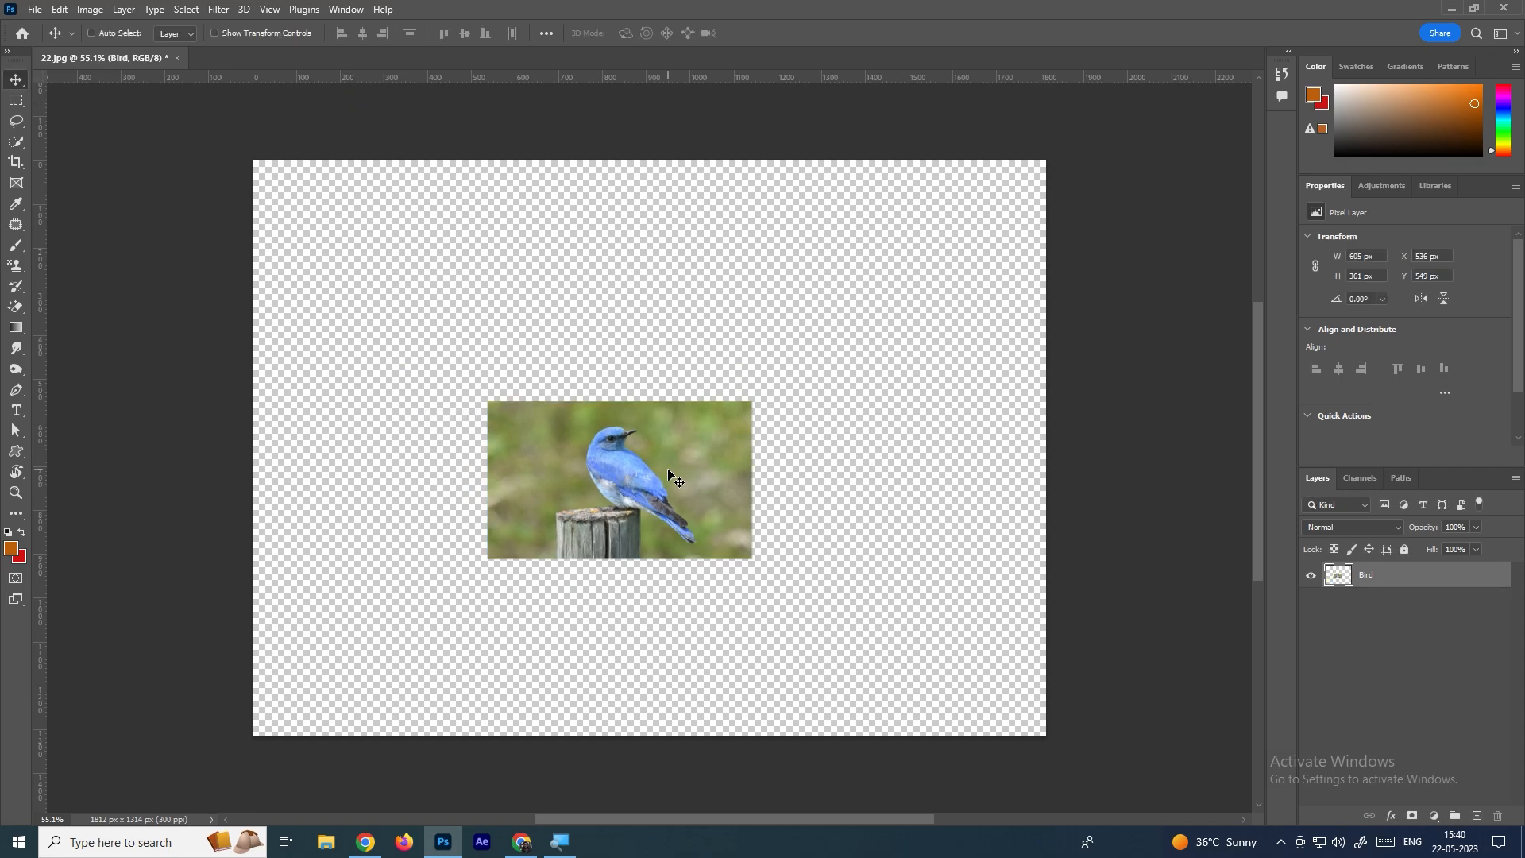
Try enlarging the Bird layer to about 118% width and 107% height in Free Transform, and cancel the transform
key(ctrl+t)
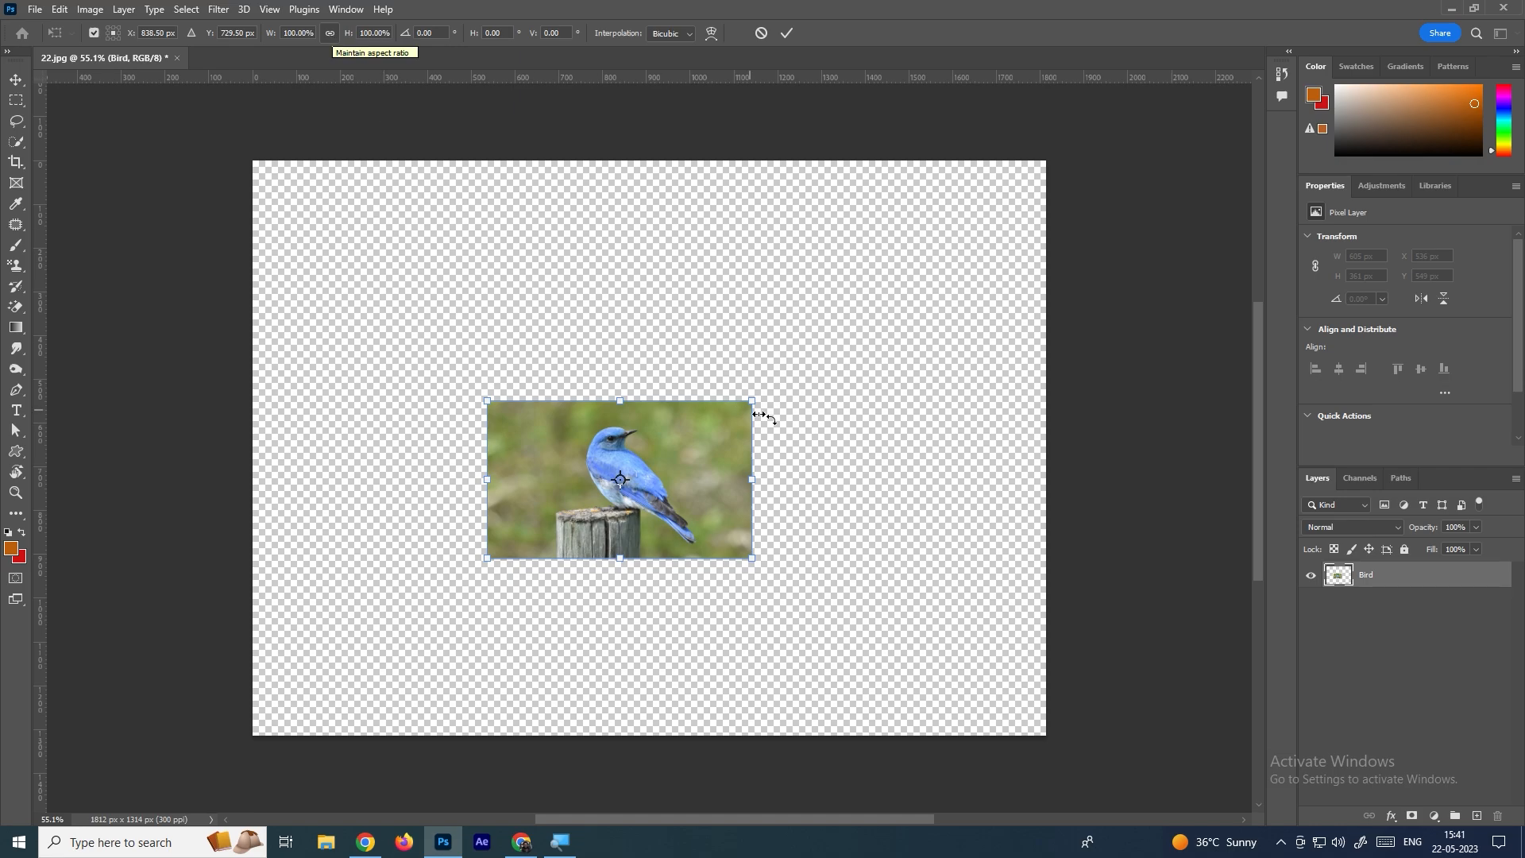
drag(752, 395, 799, 390)
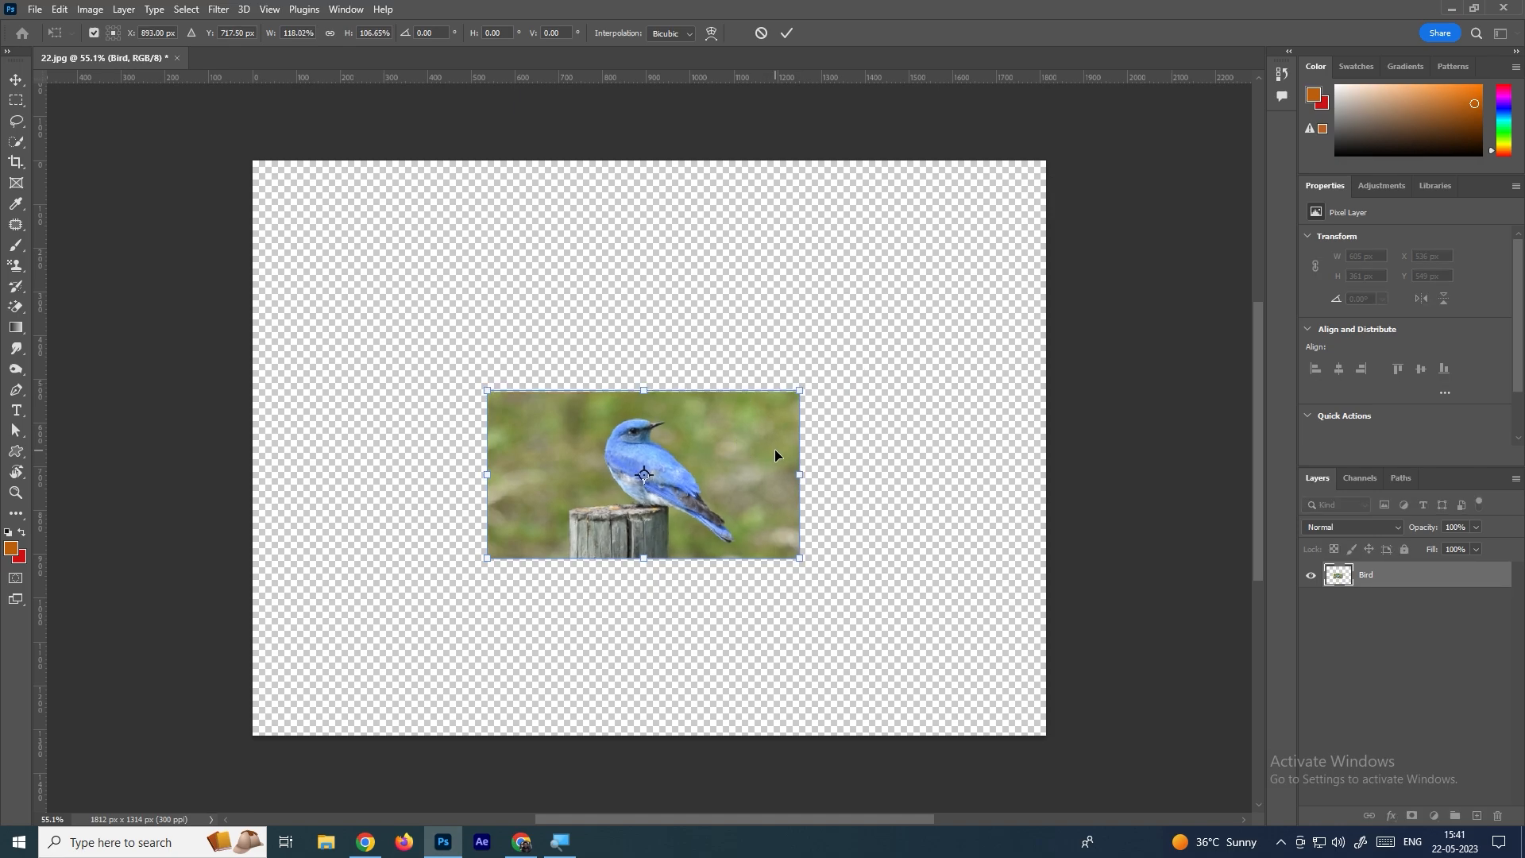
key(Escape)
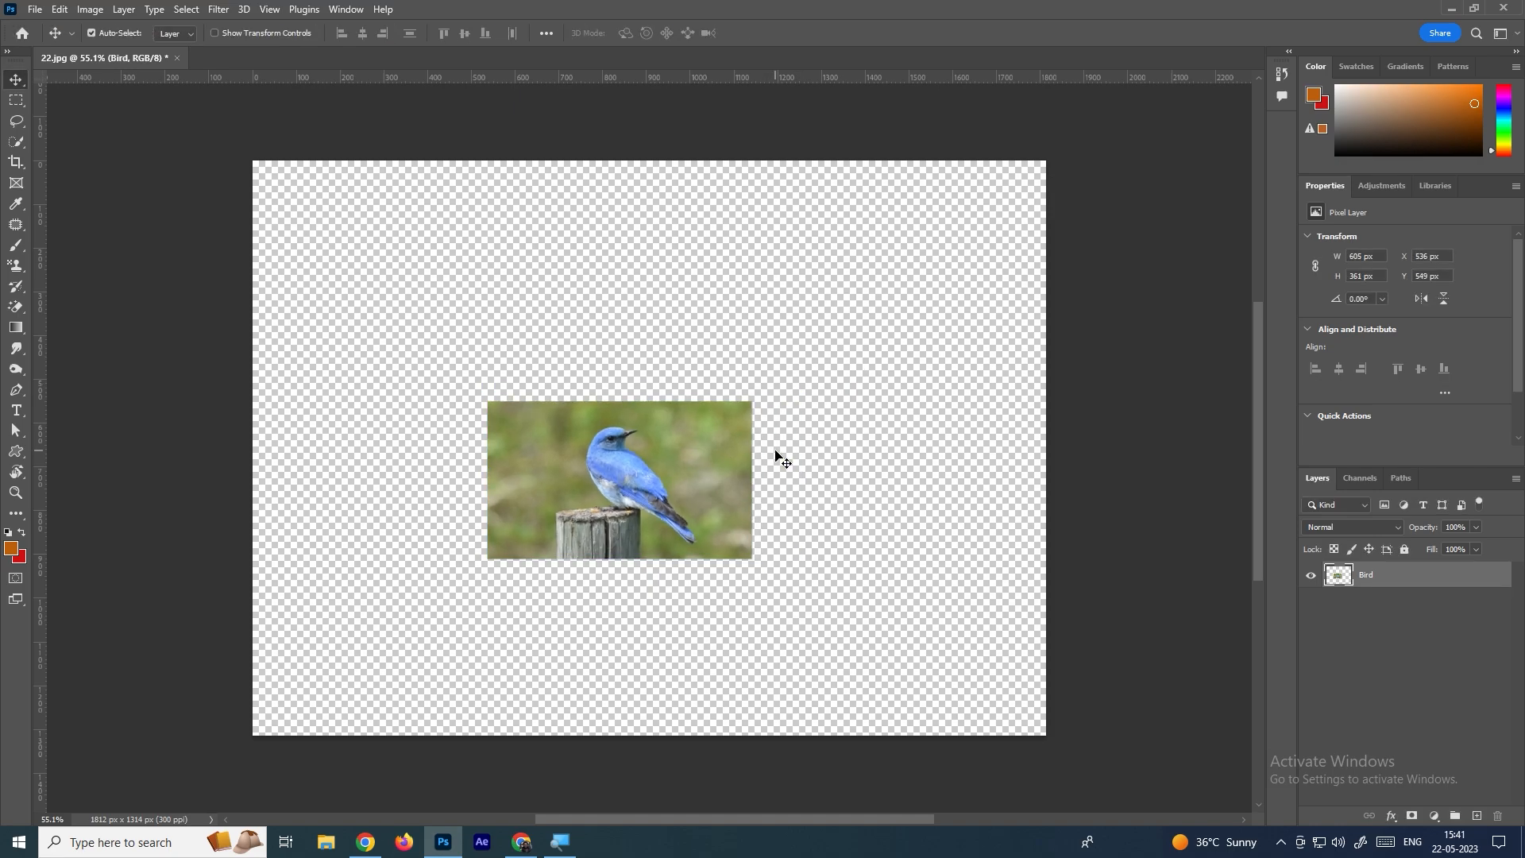
Try rotating the Bird layer freely around its center to about -12°, 8° and -52°, and cancel the transform
key(ctrl+t)
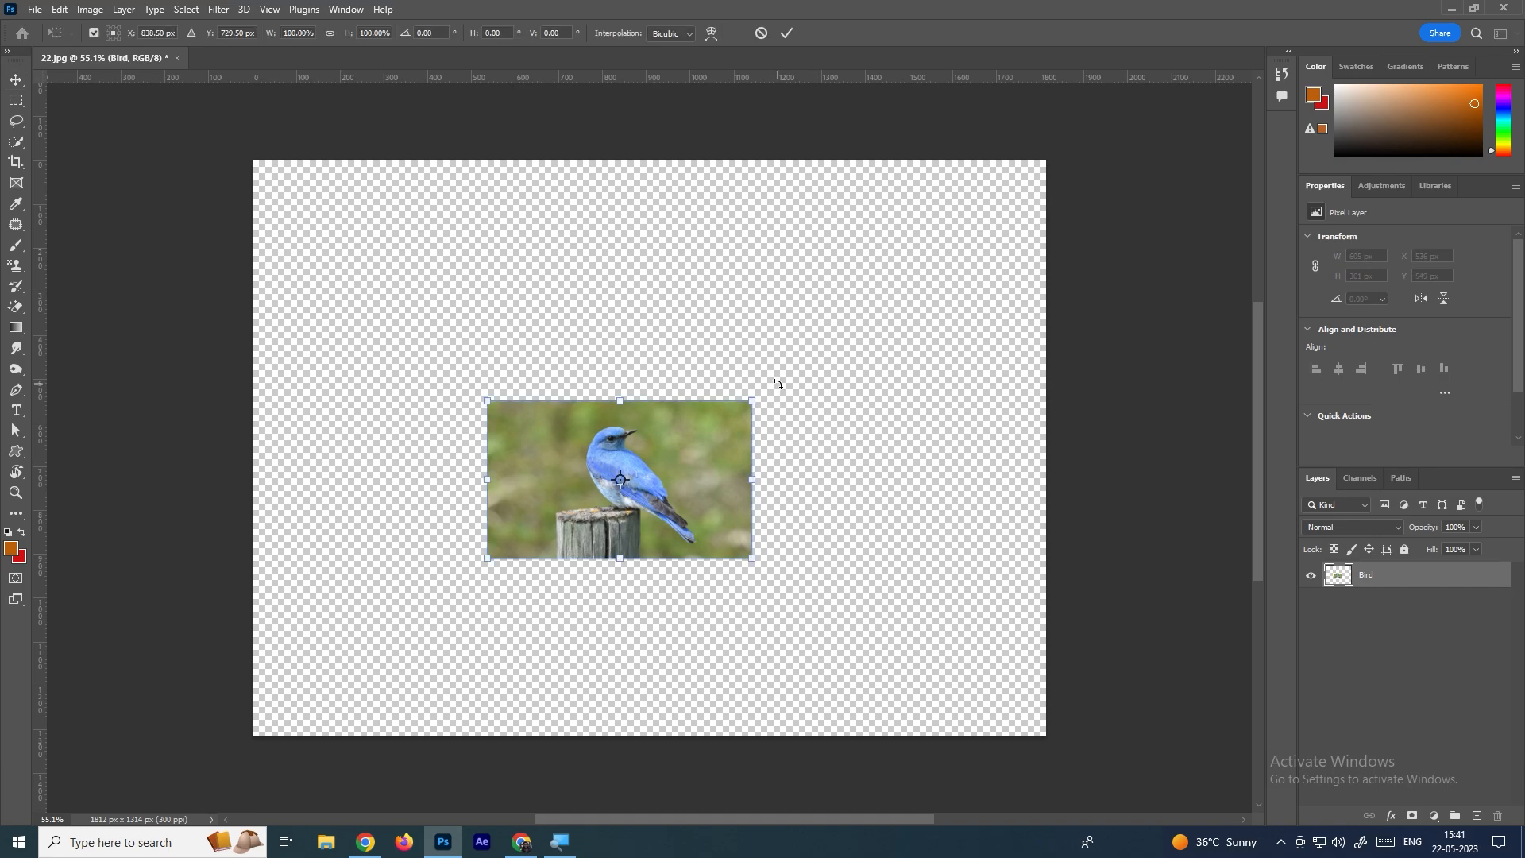
drag(778, 384, 760, 353)
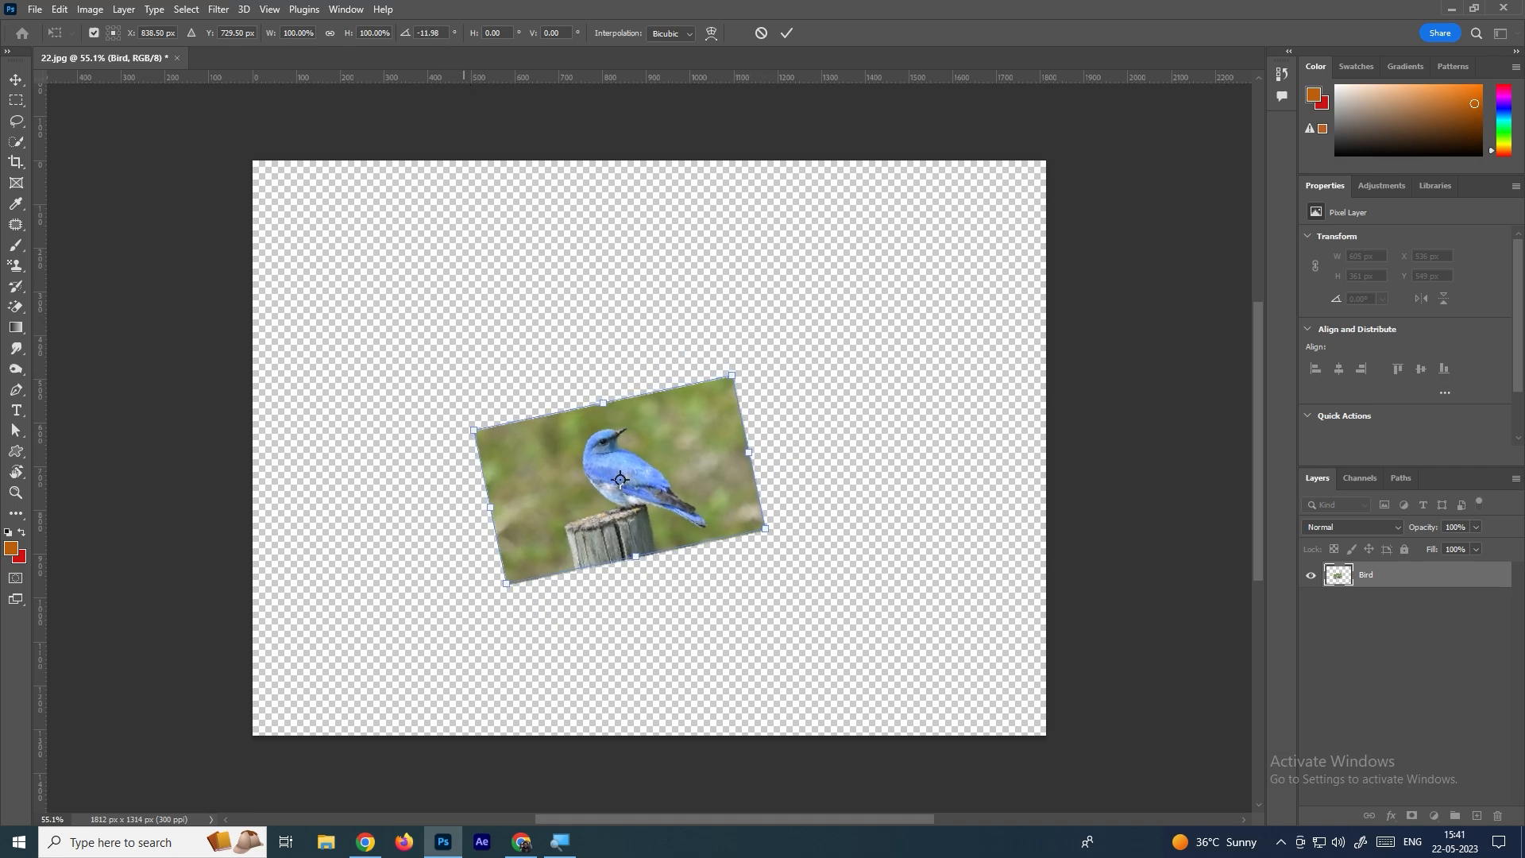
drag(742, 350, 776, 404)
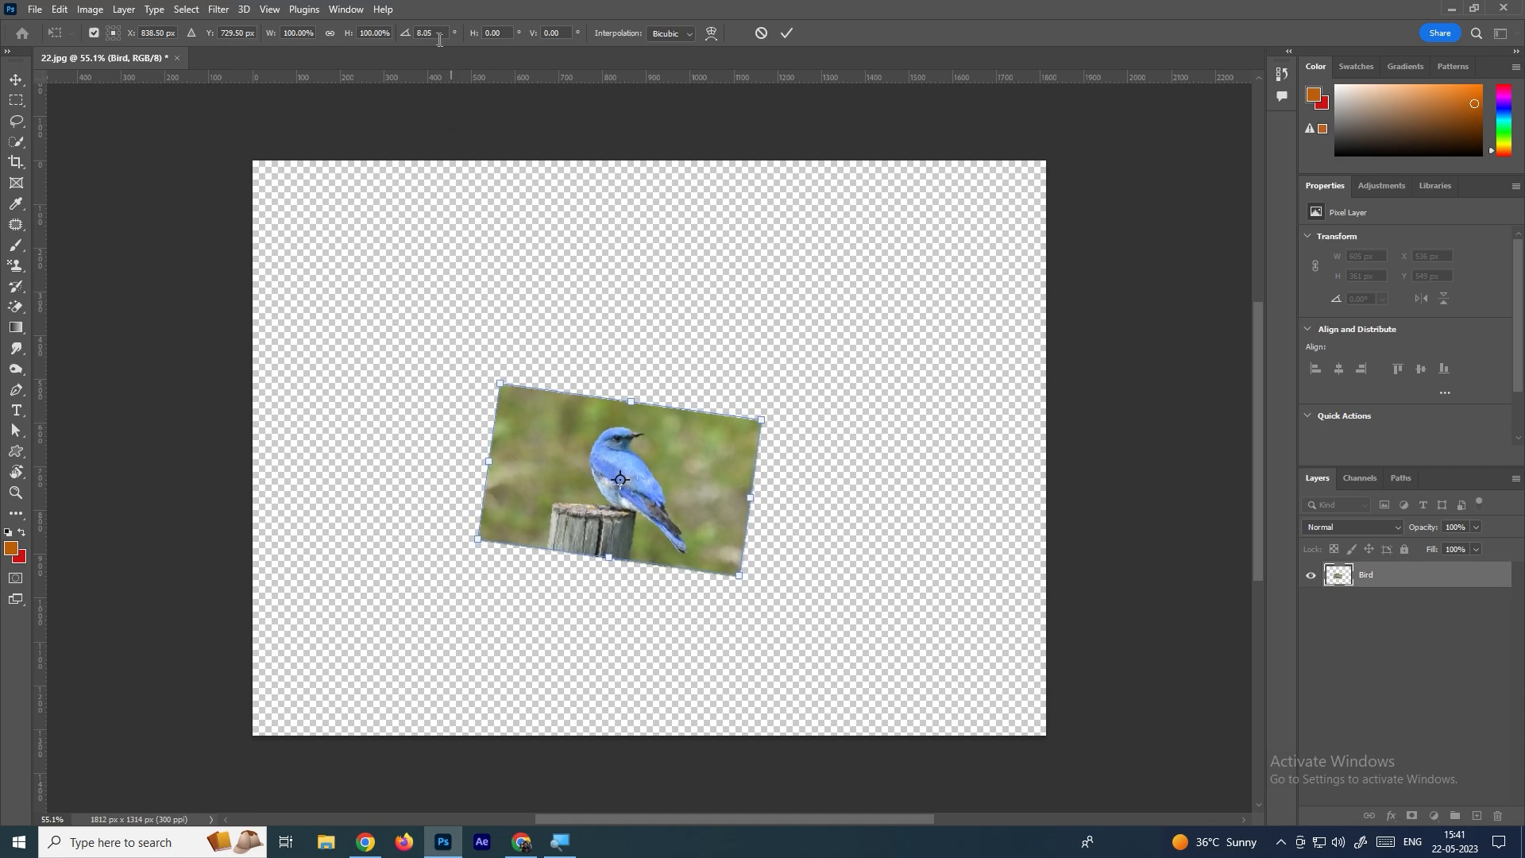
drag(787, 420, 698, 350)
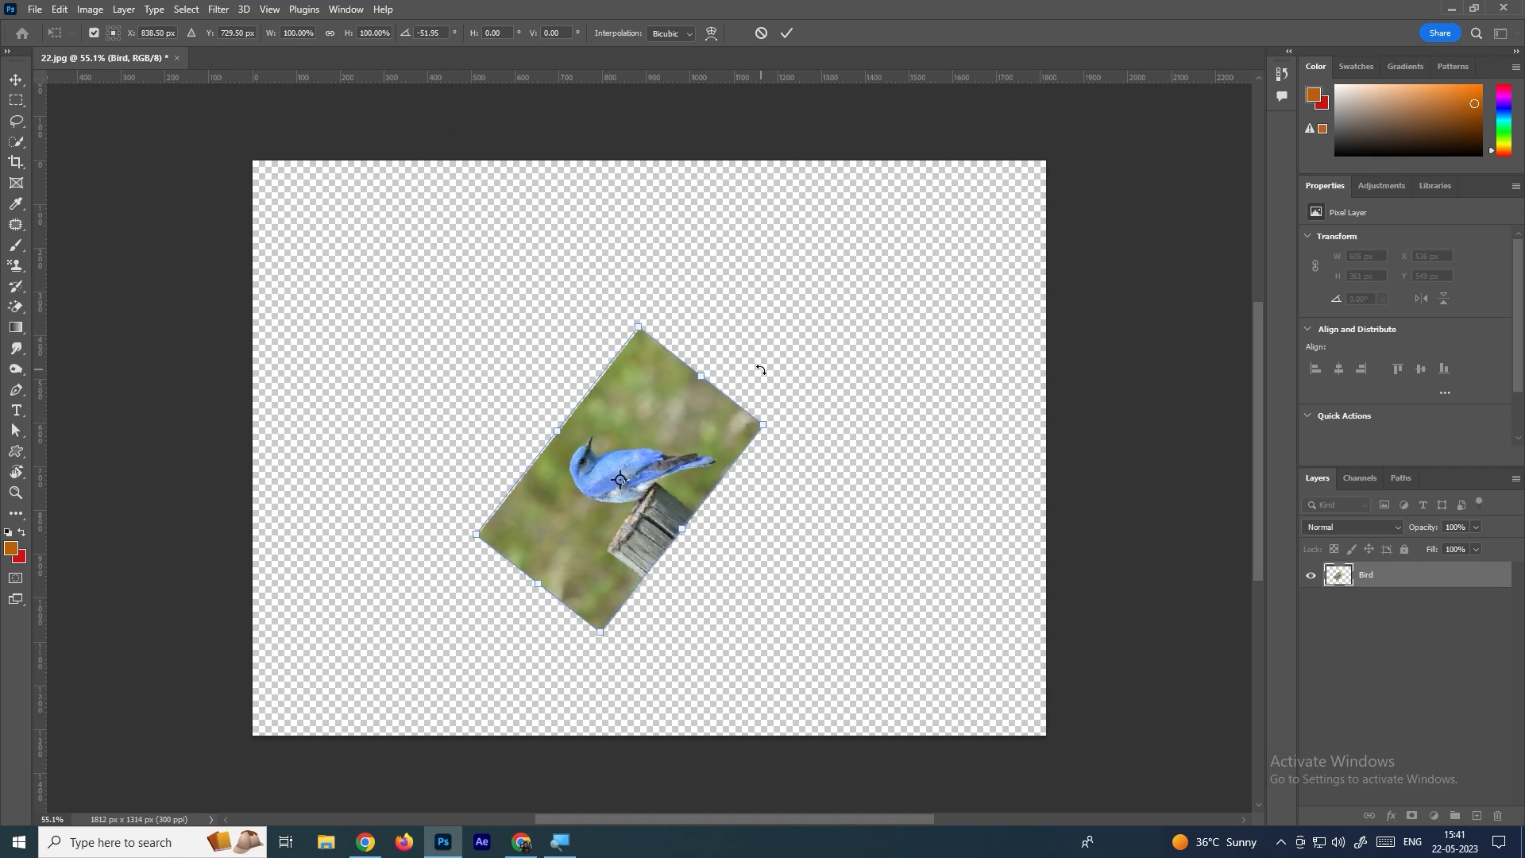
key(ctrl+z)
key(Escape)
Try exact Free Transform rotation angles of 45° and -45° on the Bird layer, and cancel the transform
key(ctrl+t)
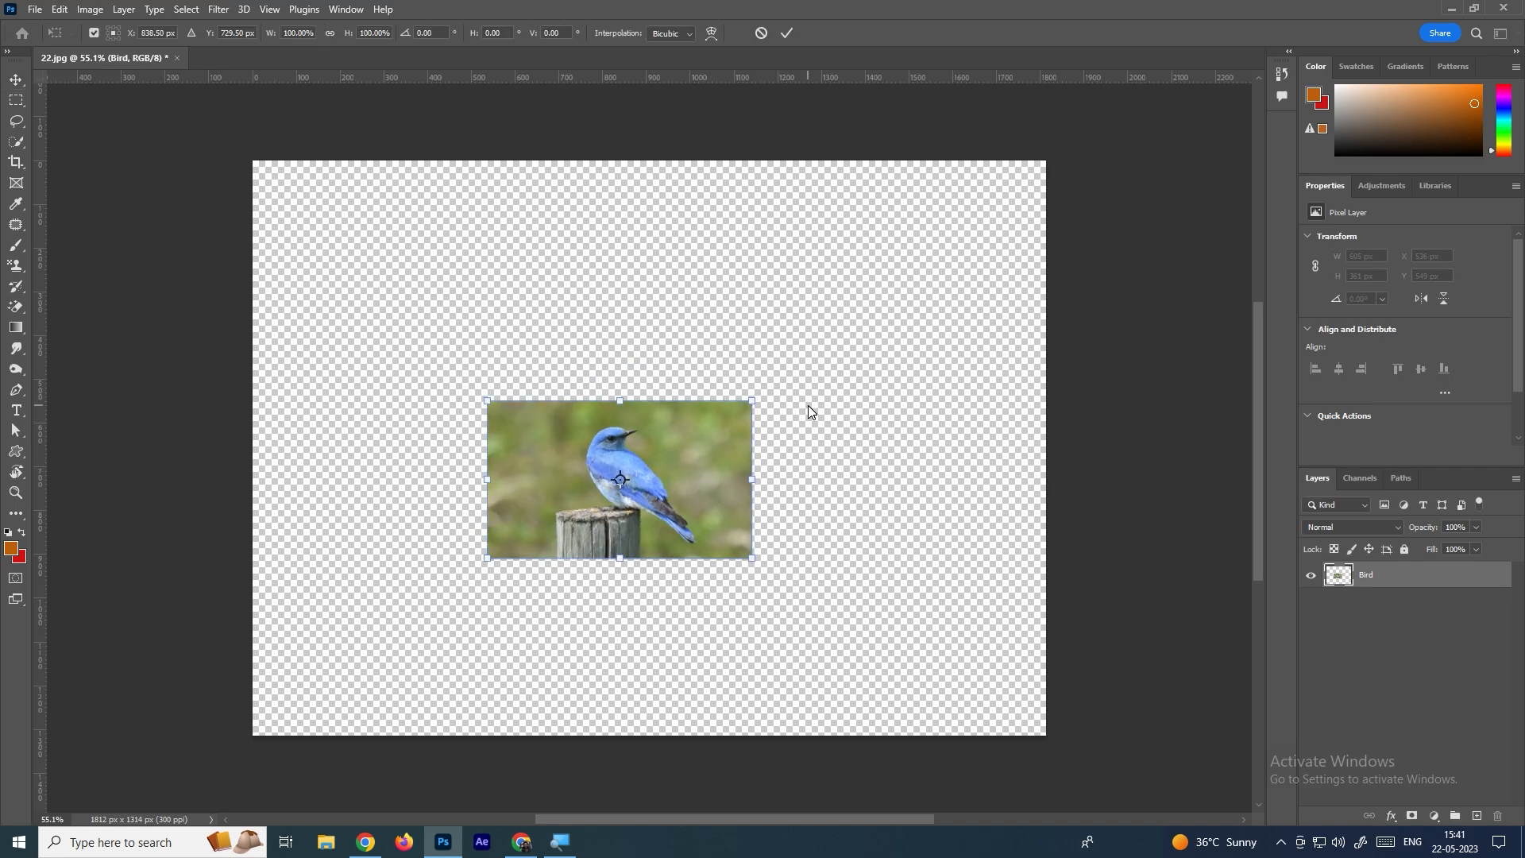
click(401, 35)
text(45)
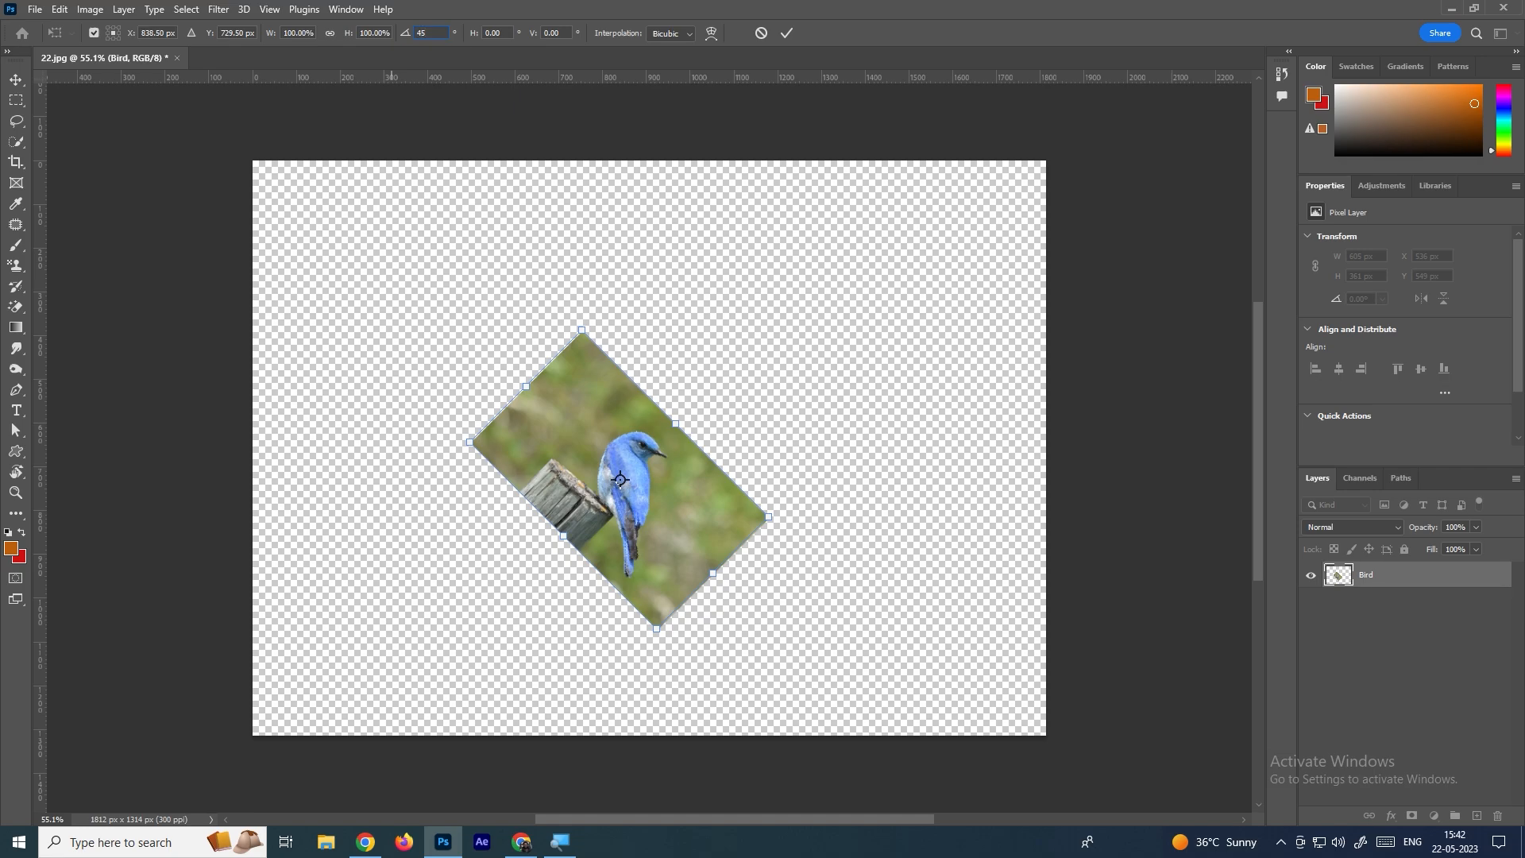
text(-)
key(Return)
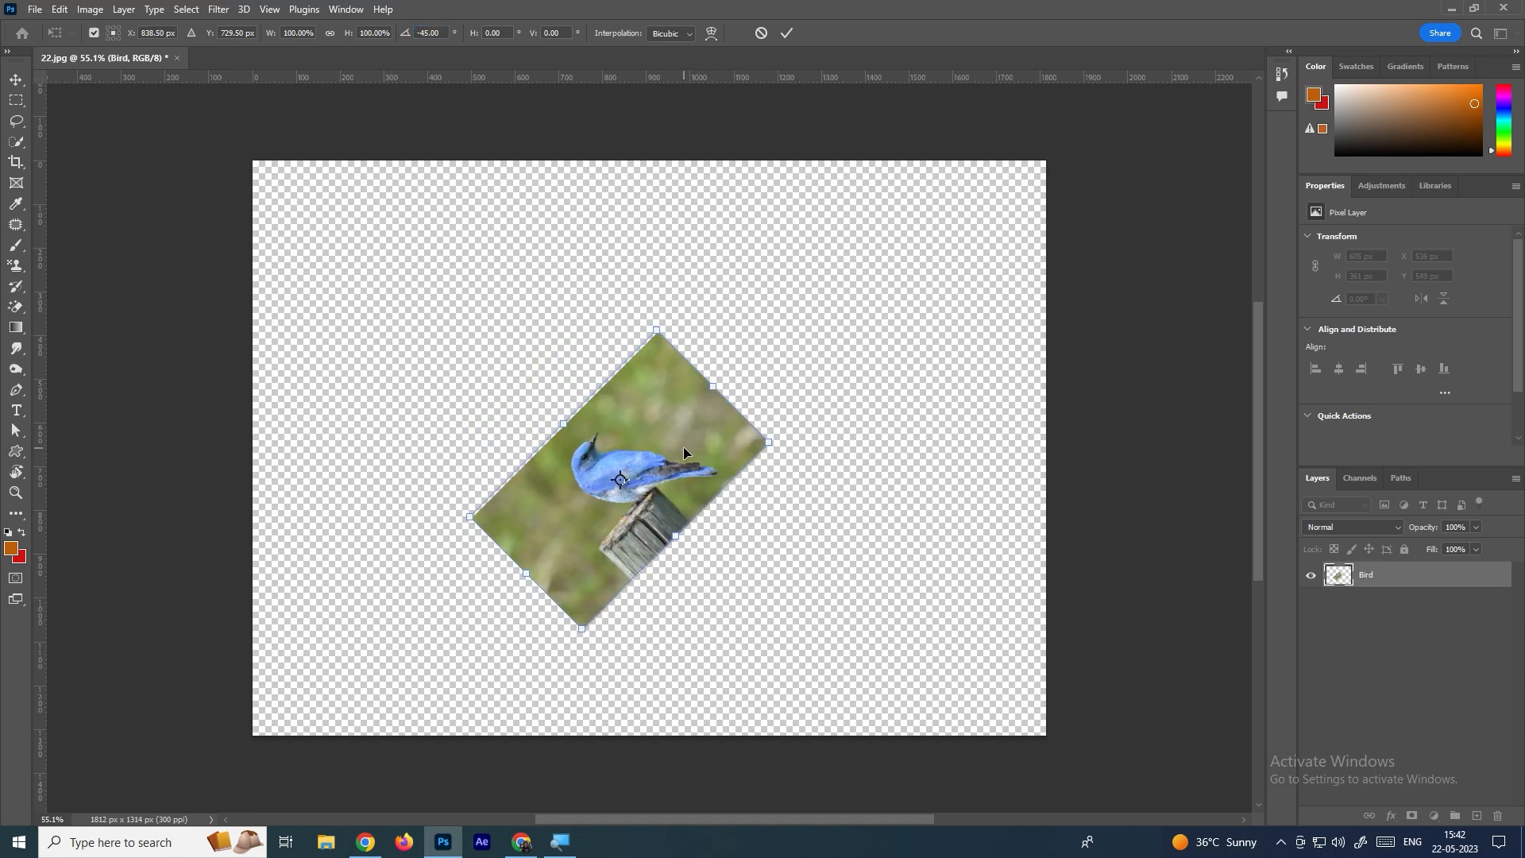
key(Escape)
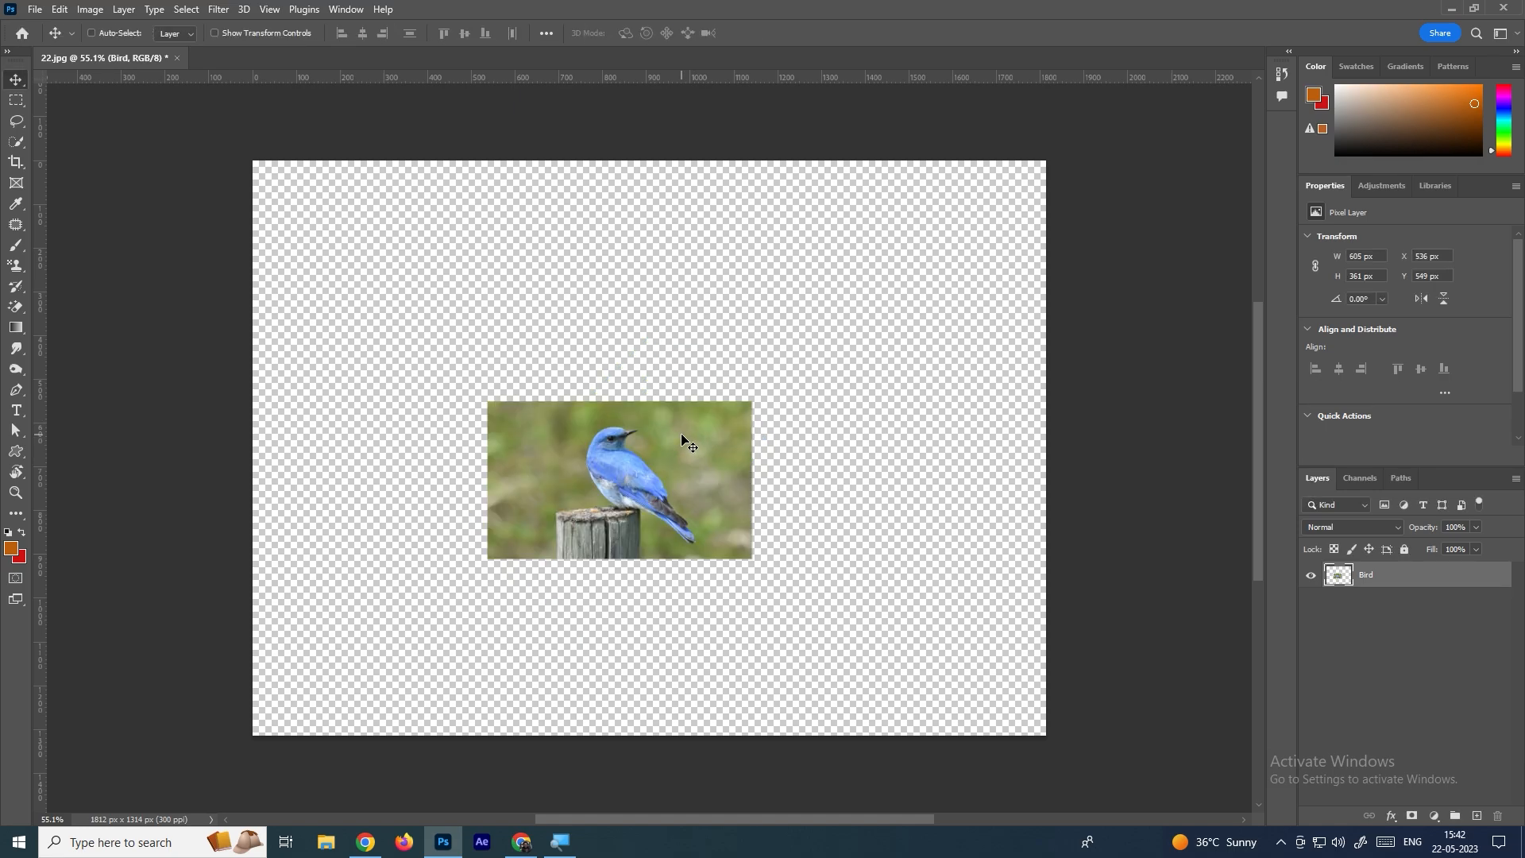
Flip the Bird layer horizontally and vertically in Free Transform
key(ctrl+t)
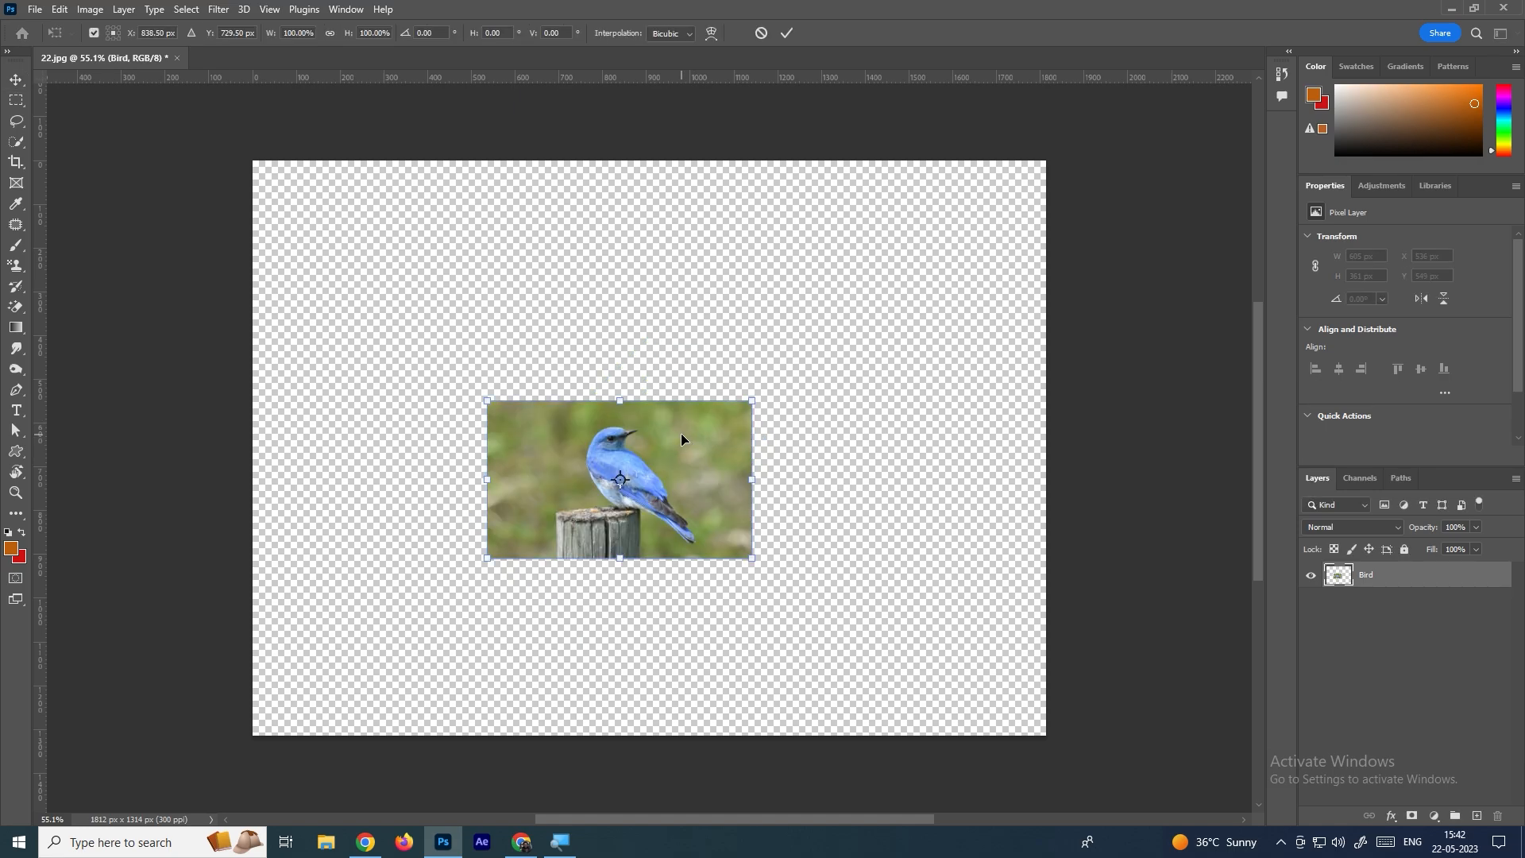
right_click(711, 468)
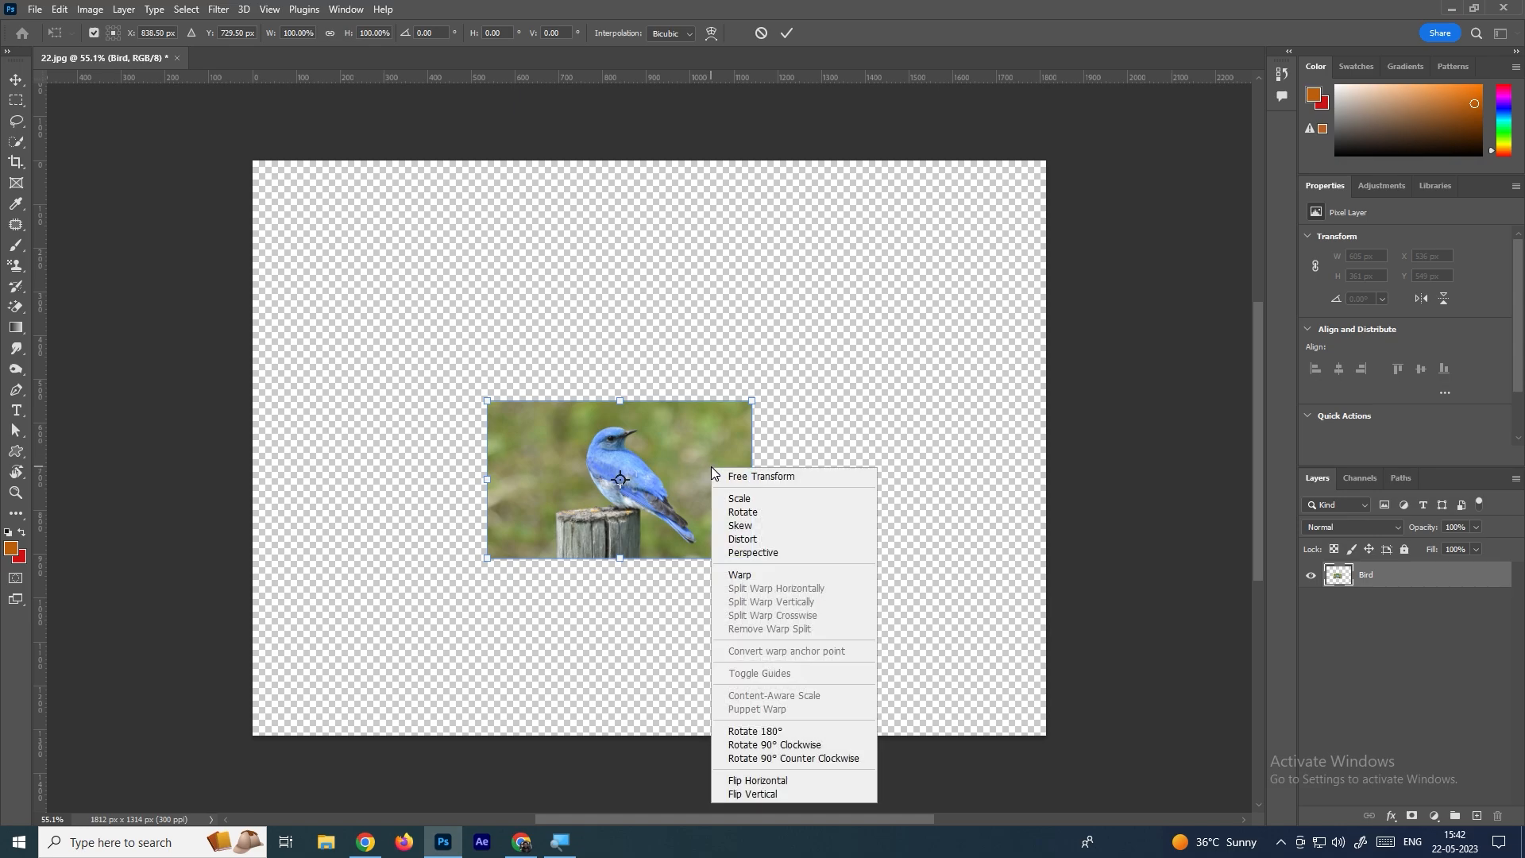
click(770, 784)
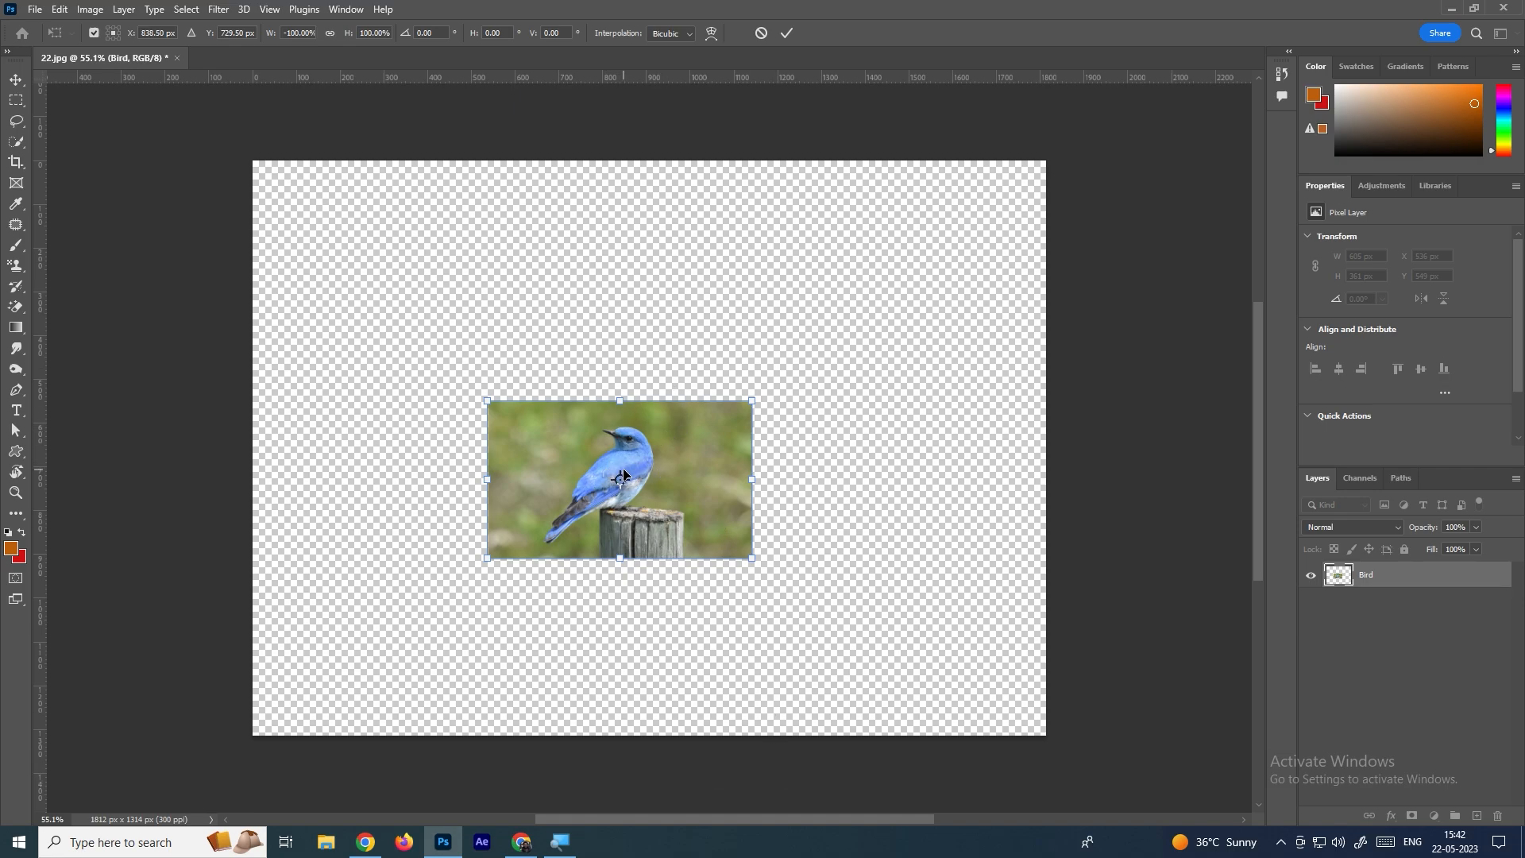
right_click(656, 474)
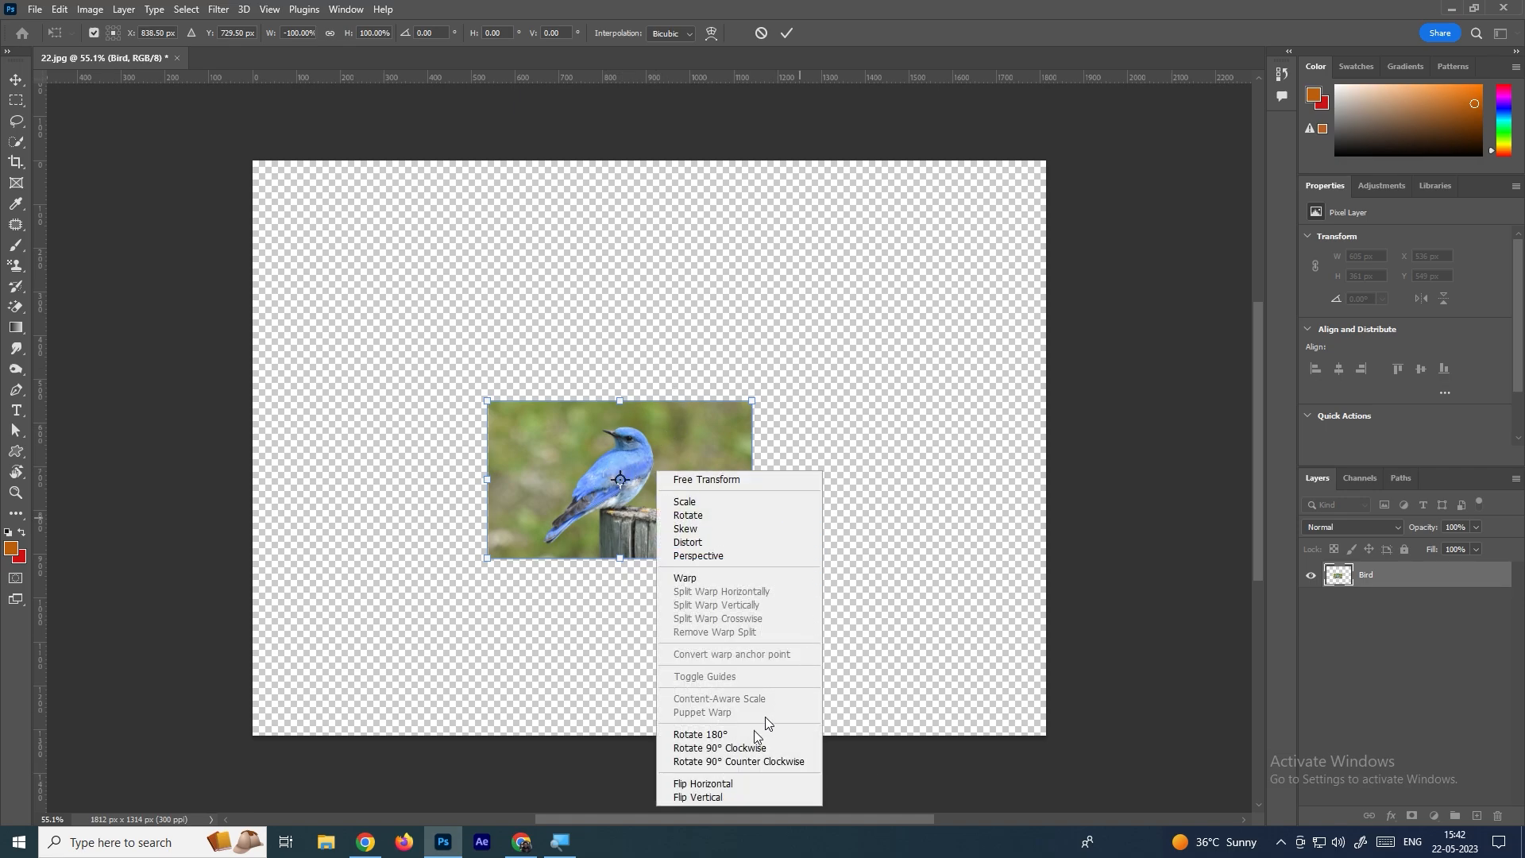
click(715, 798)
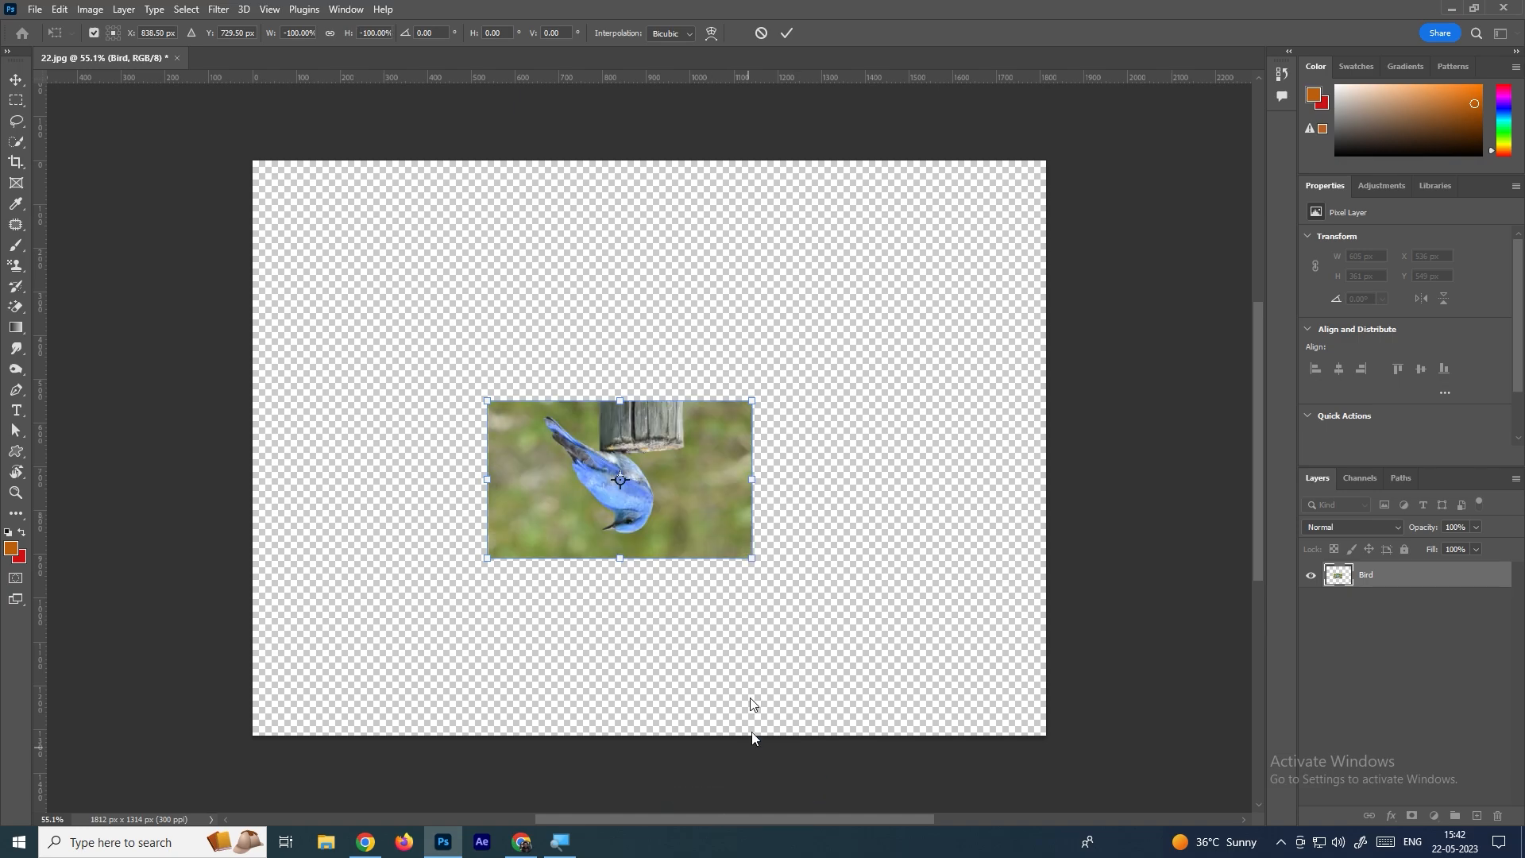
Reverse both flips of the Bird layer by flipping it horizontally and vertically again
right_click(650, 487)
click(718, 798)
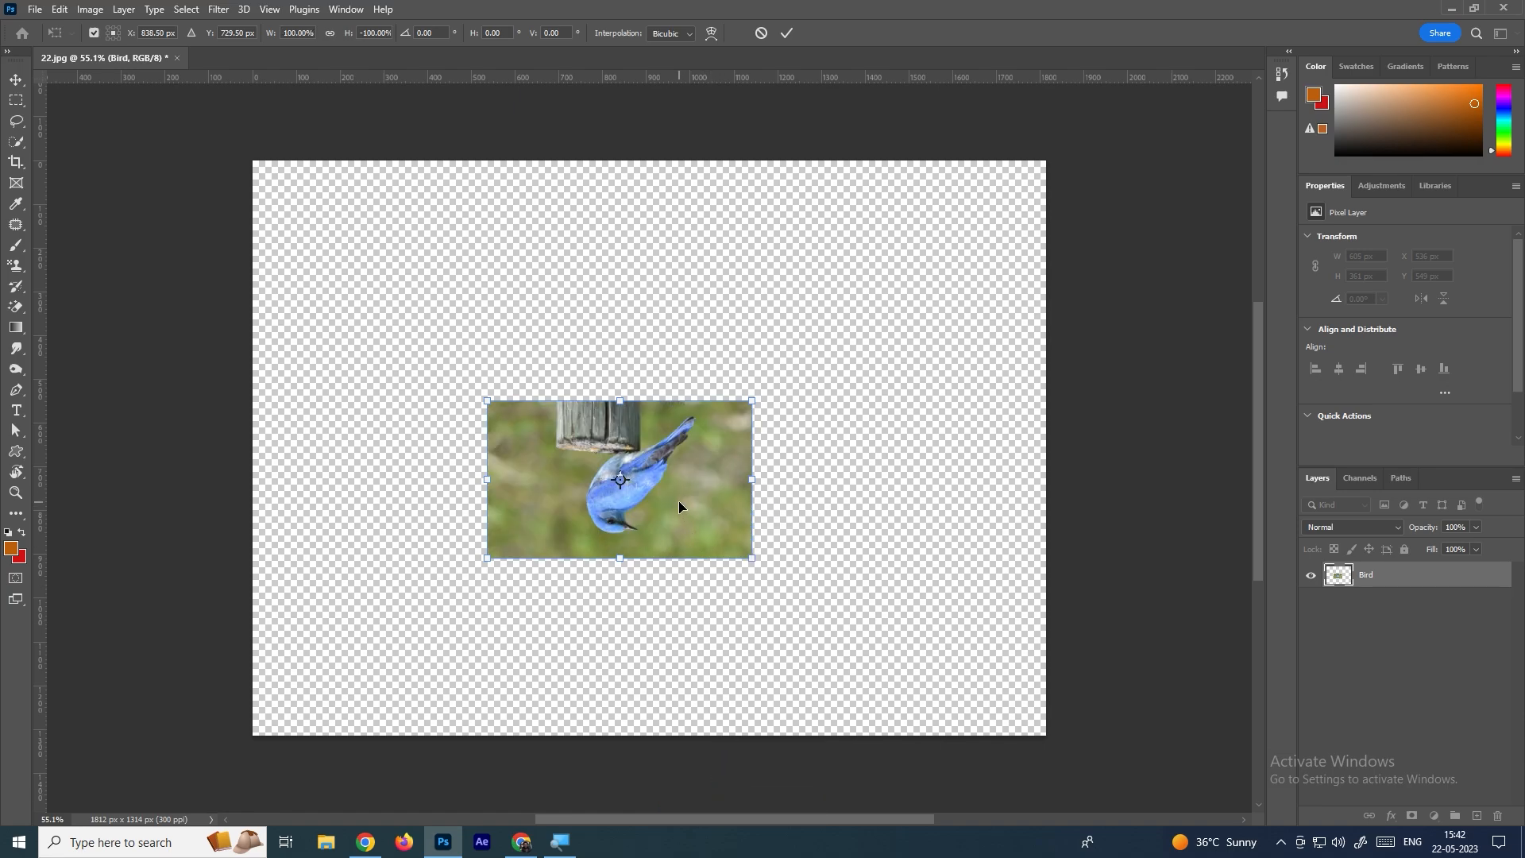
right_click(679, 506)
click(746, 489)
Try Free Transform rotations of 180° and 90° counterclockwise on the Bird layer, and cancel the transform
right_click(653, 499)
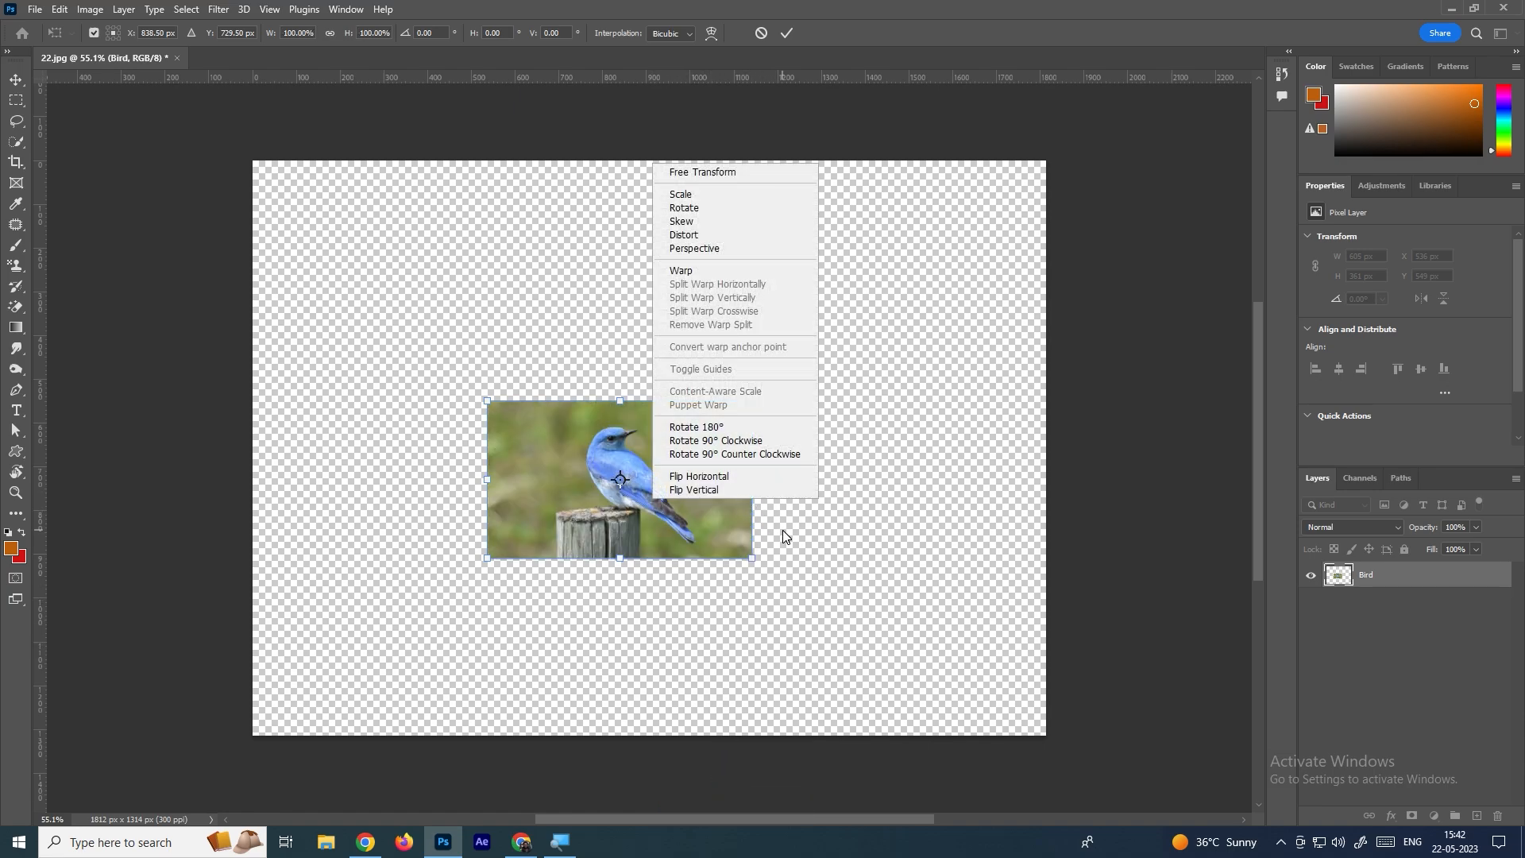
click(717, 430)
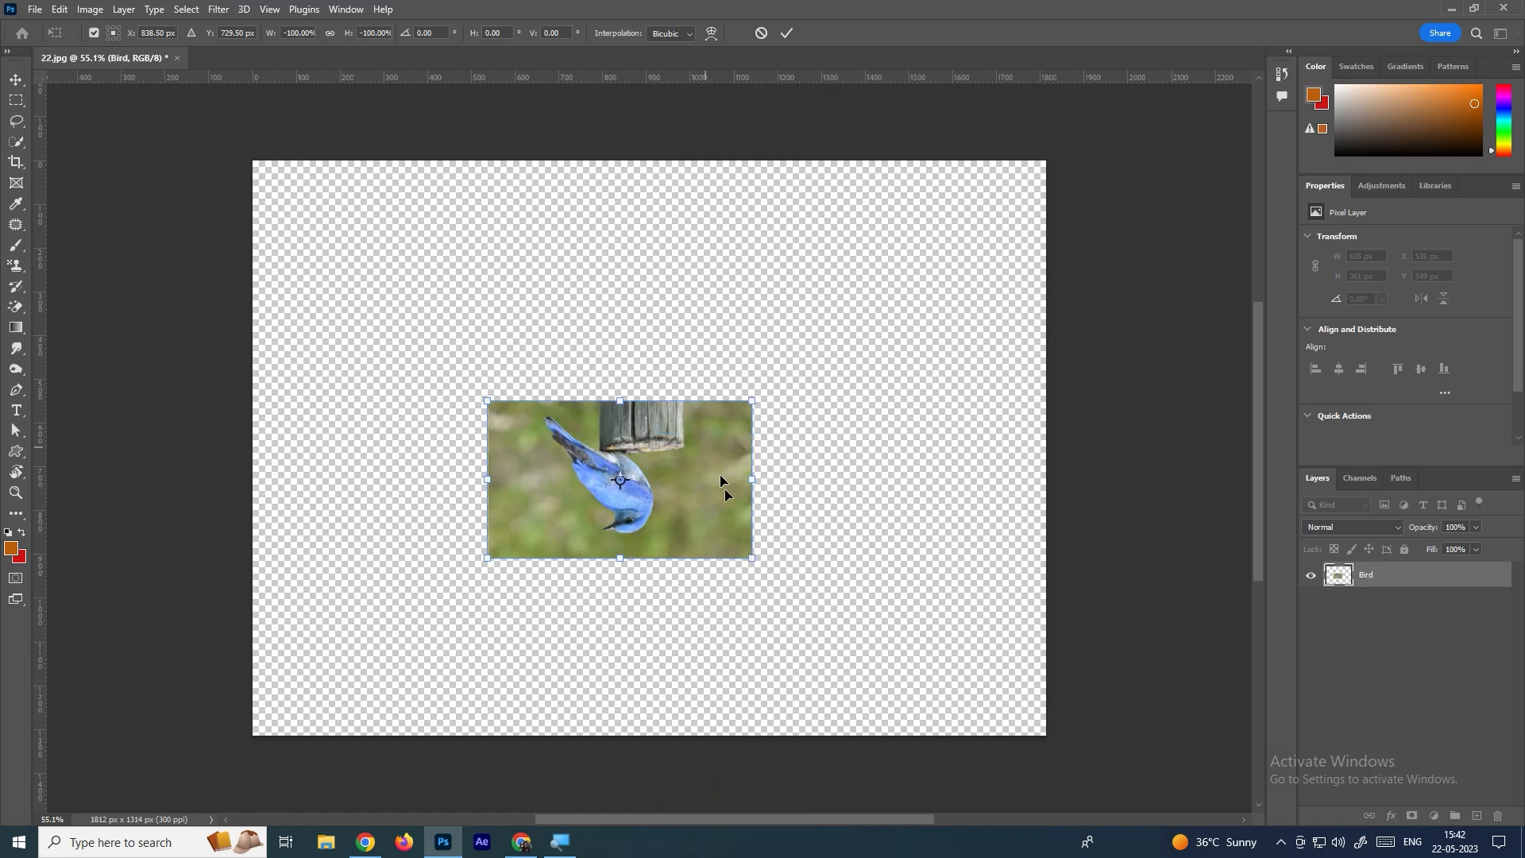
right_click(690, 531)
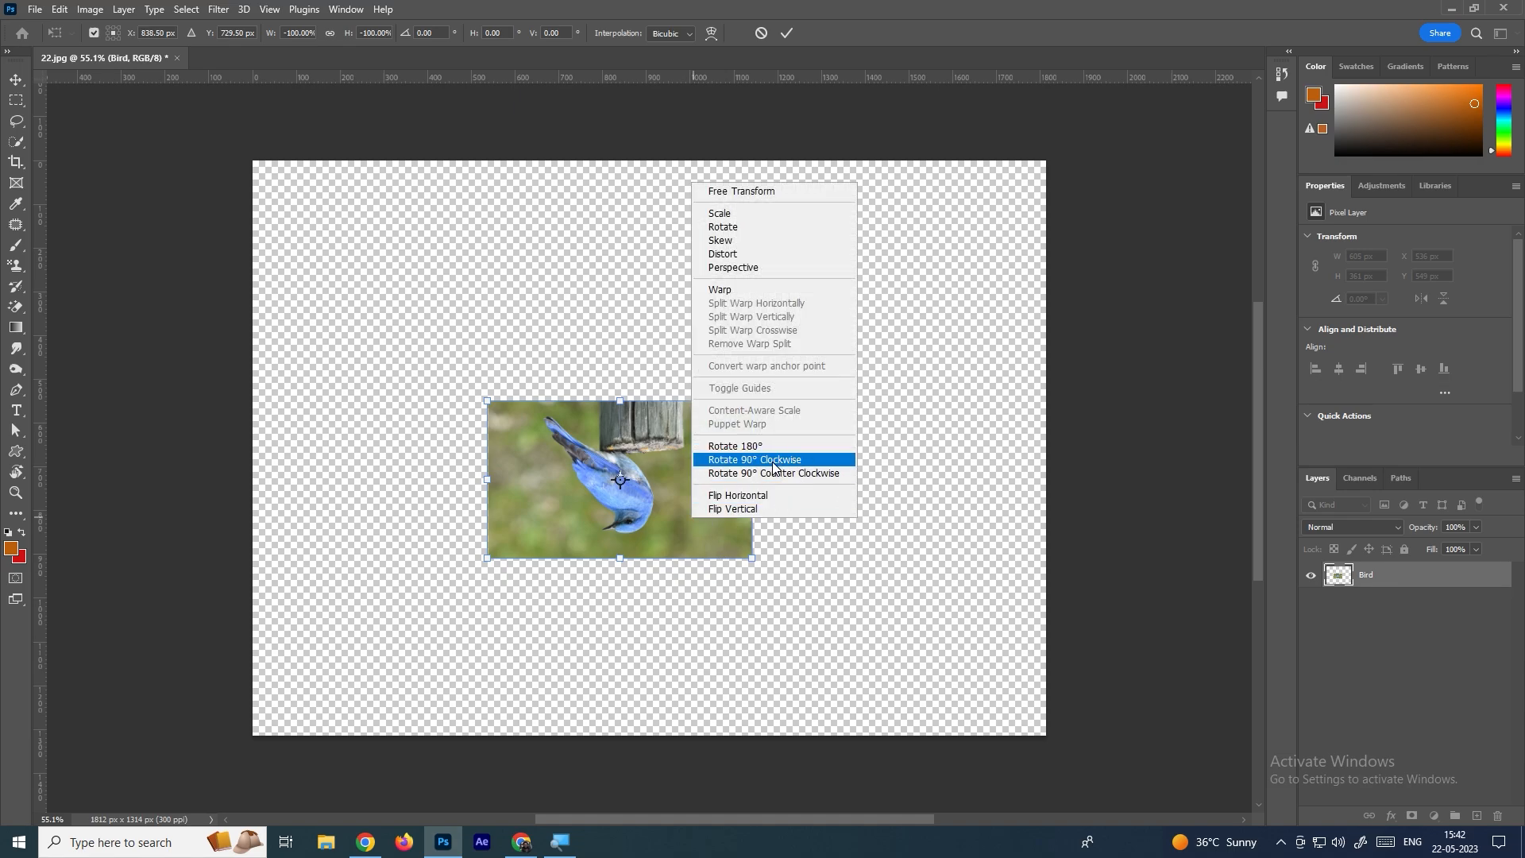
click(814, 472)
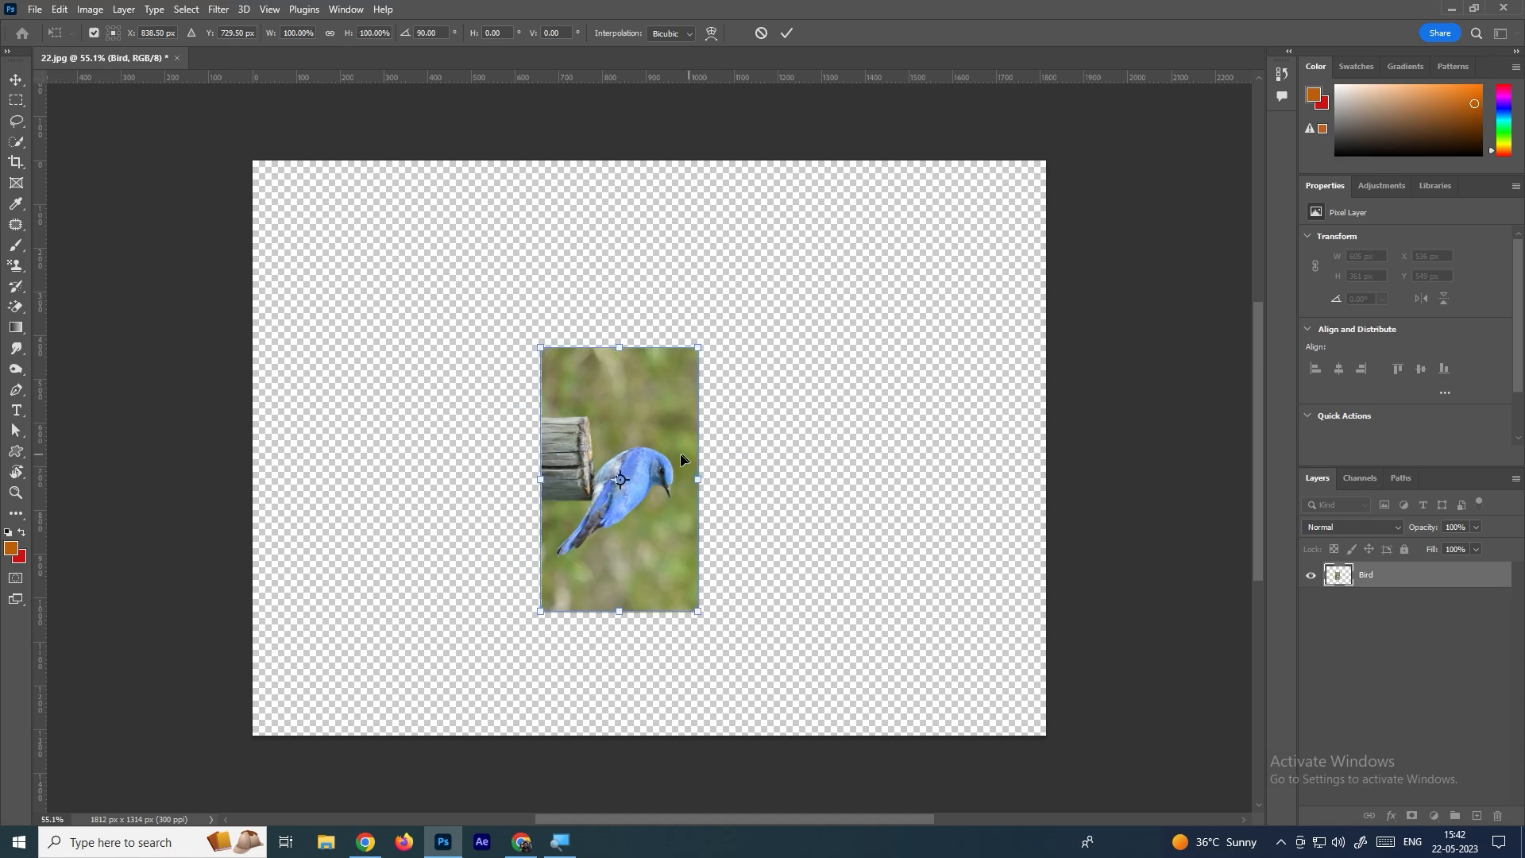
key(Escape)
Move the Bird layer up and to the left to about X 342 px, Y 316 px
drag(669, 405, 670, 402)
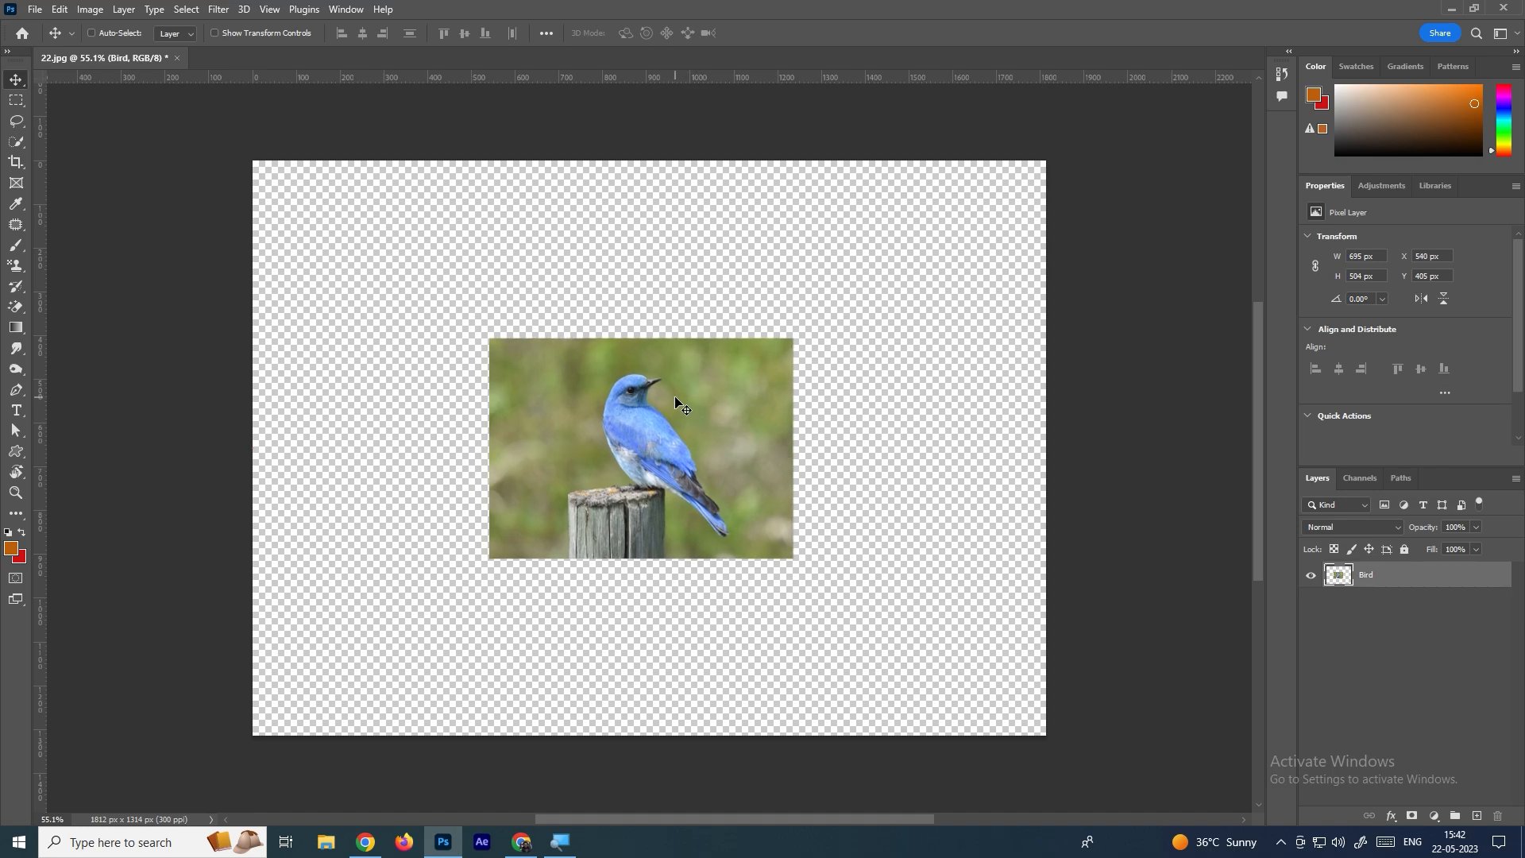
drag(677, 446, 590, 406)
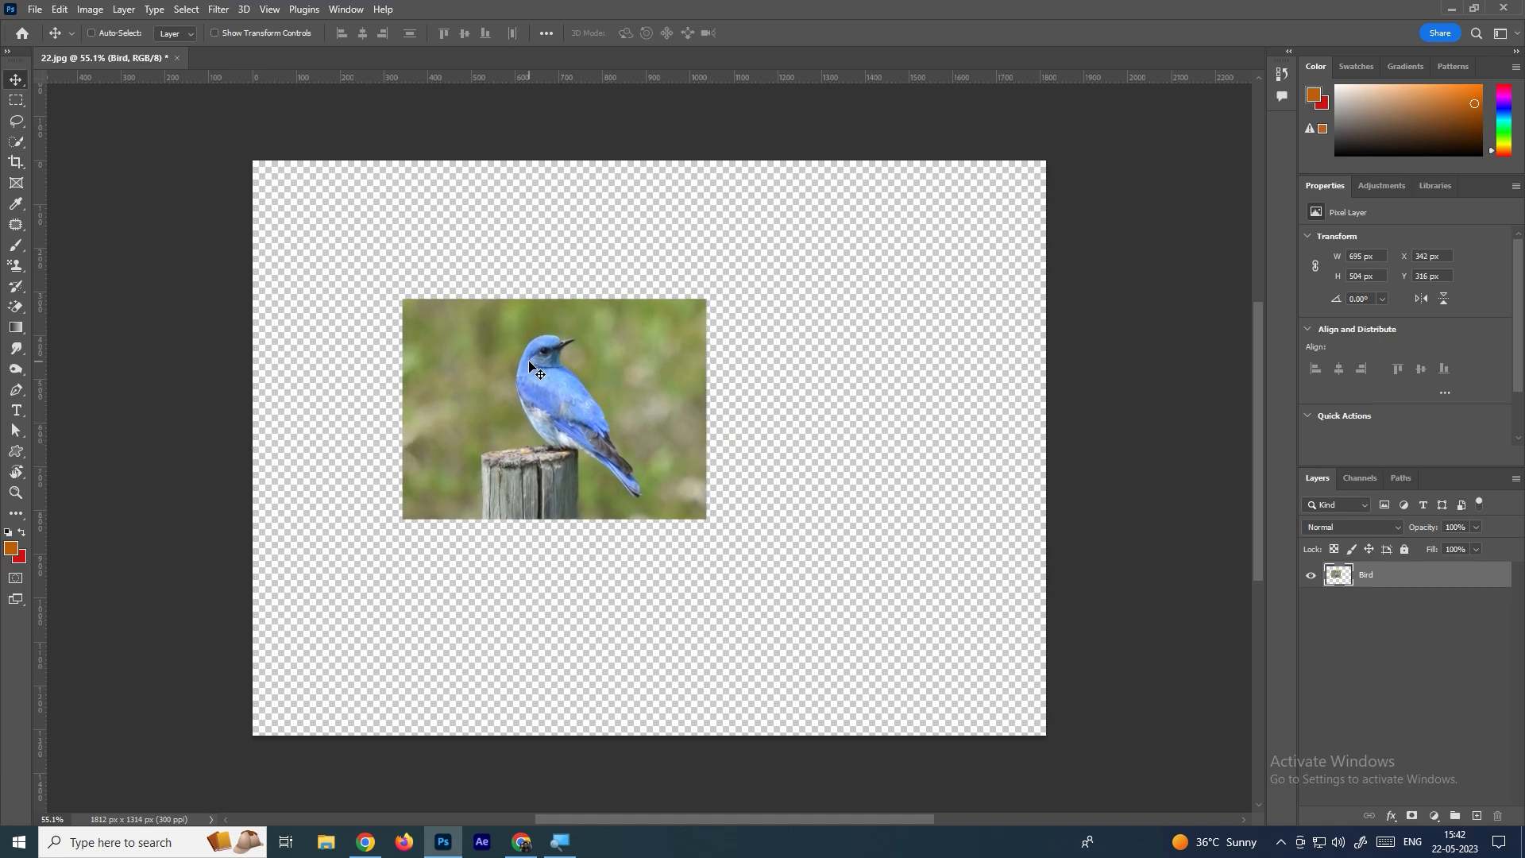
Open image 11 from the PS folder as a separate document, switch between both documents, and close 11.jpg
click(35, 9)
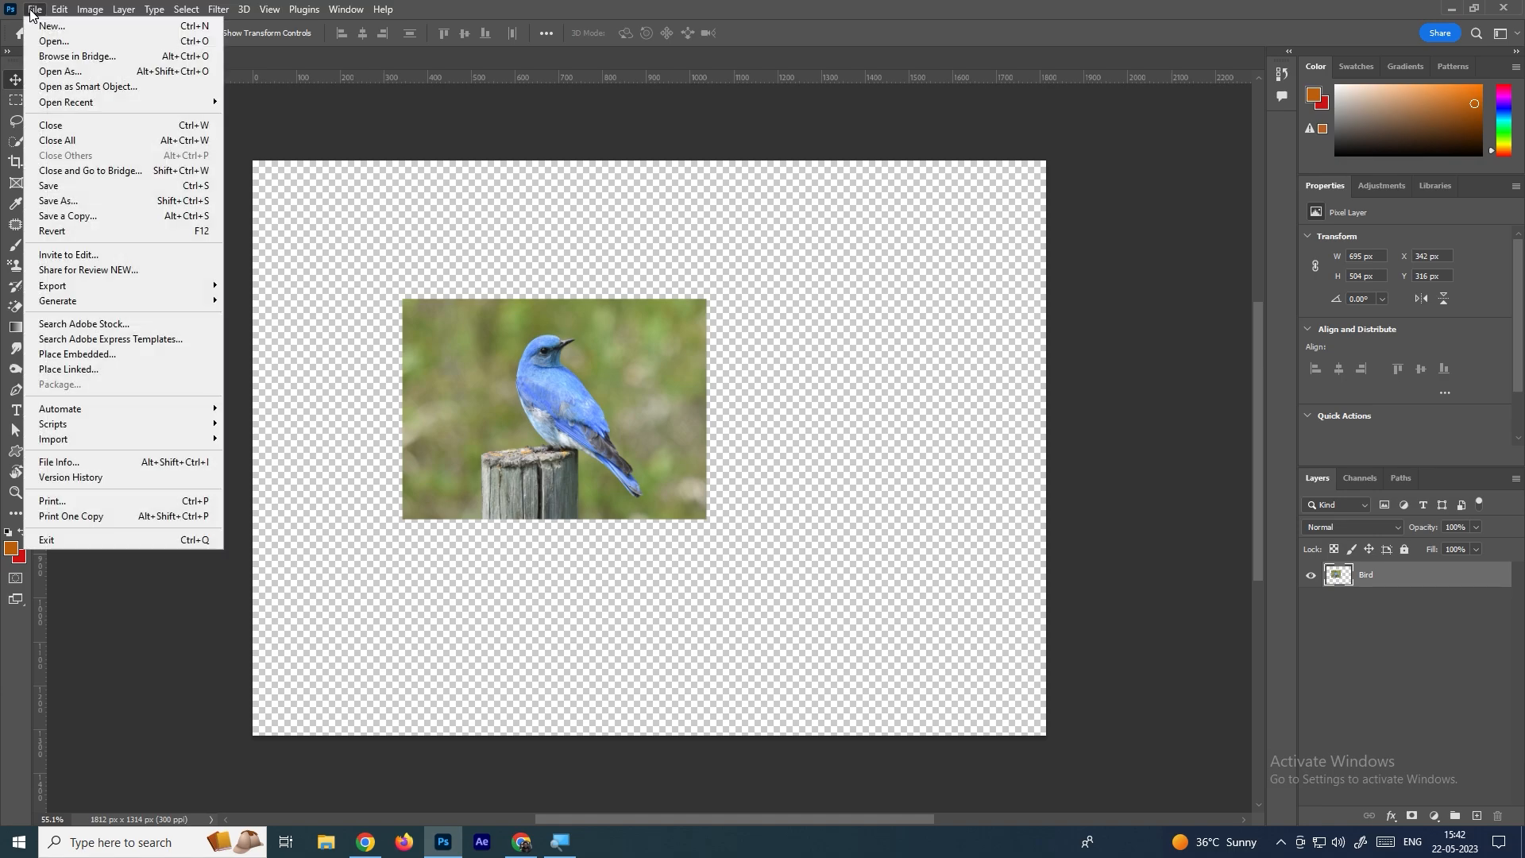
click(55, 42)
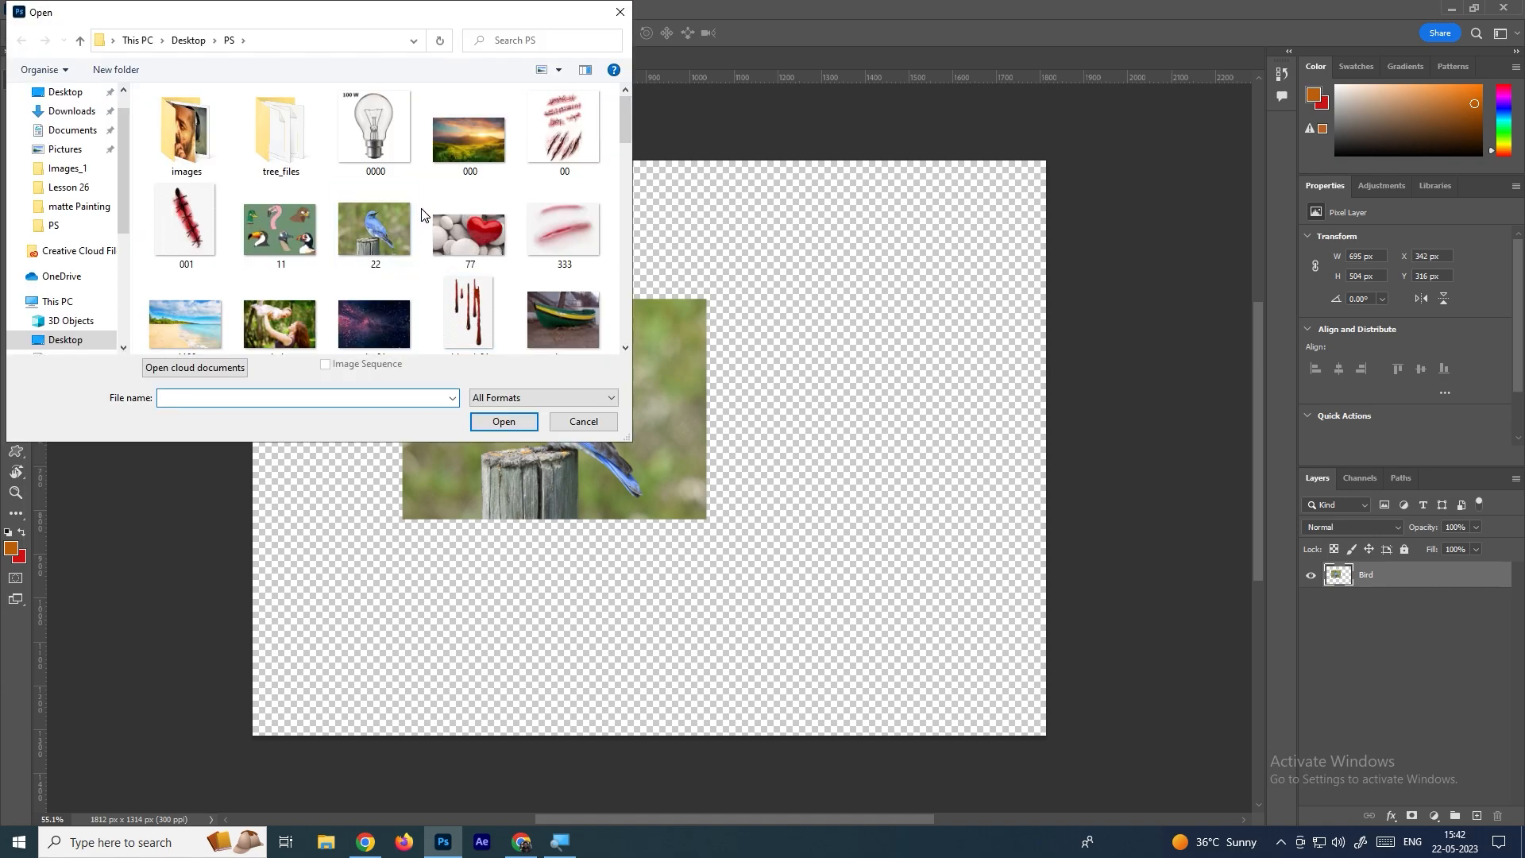
double_click(276, 228)
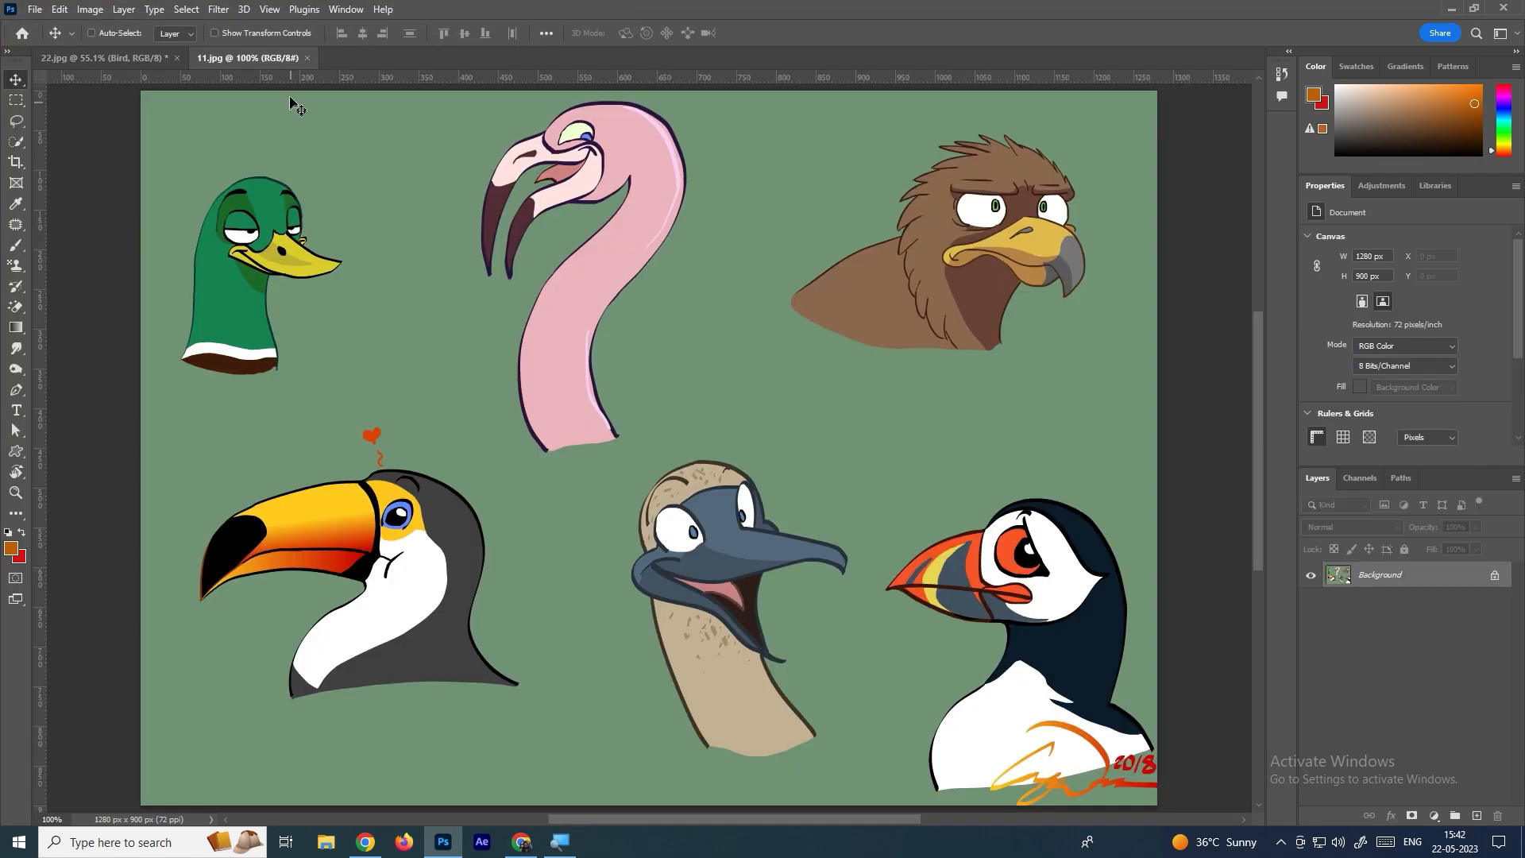
click(152, 58)
click(227, 57)
click(309, 58)
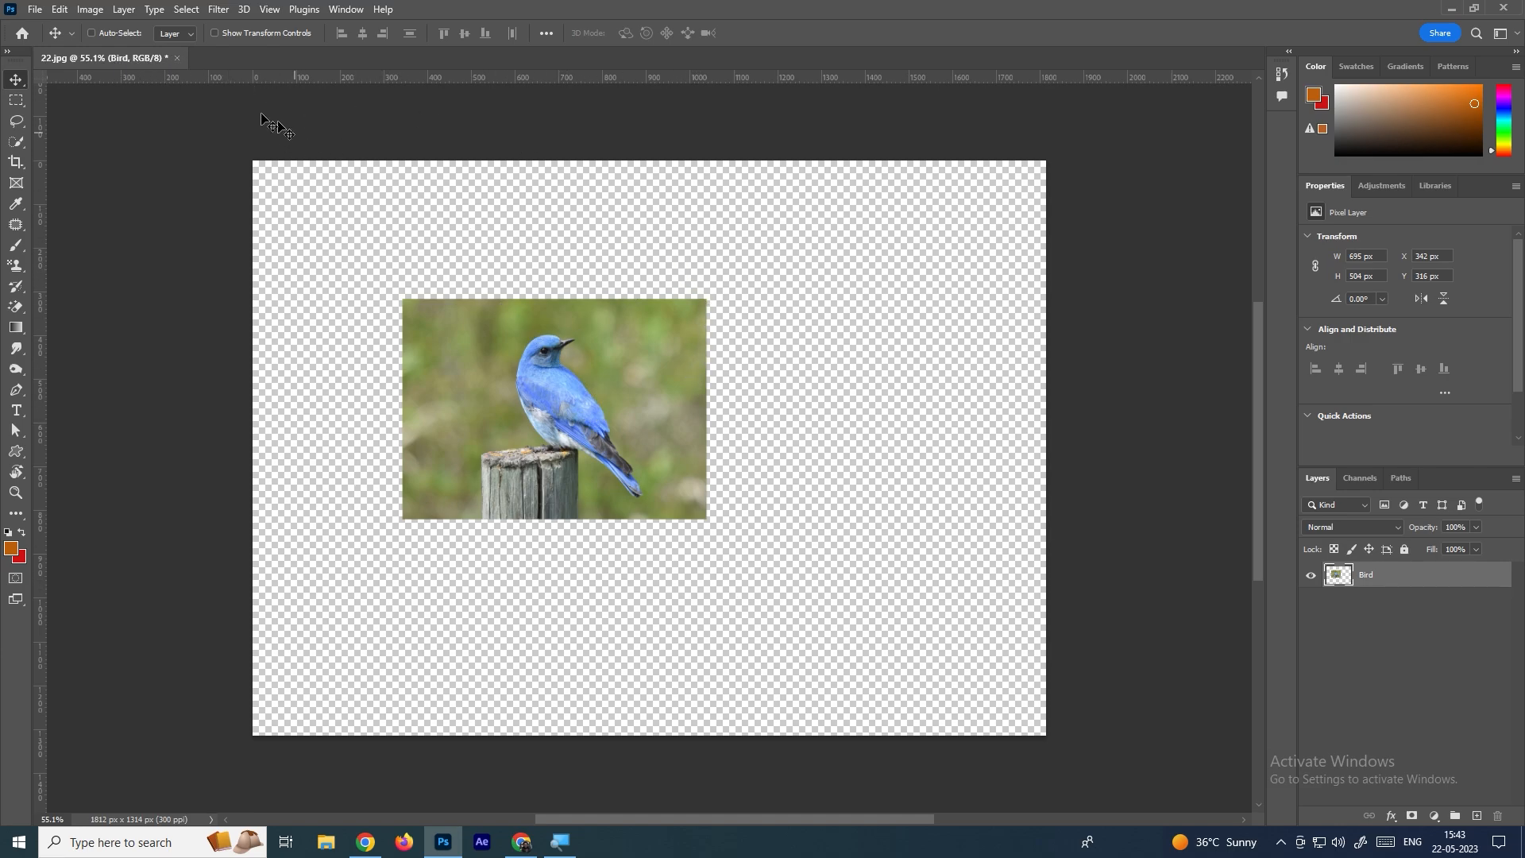
Place image 1100 from the PS folder as an embedded layer at about X 907 px, Y 601 px, overlapping the bird's lower-right corner
click(35, 9)
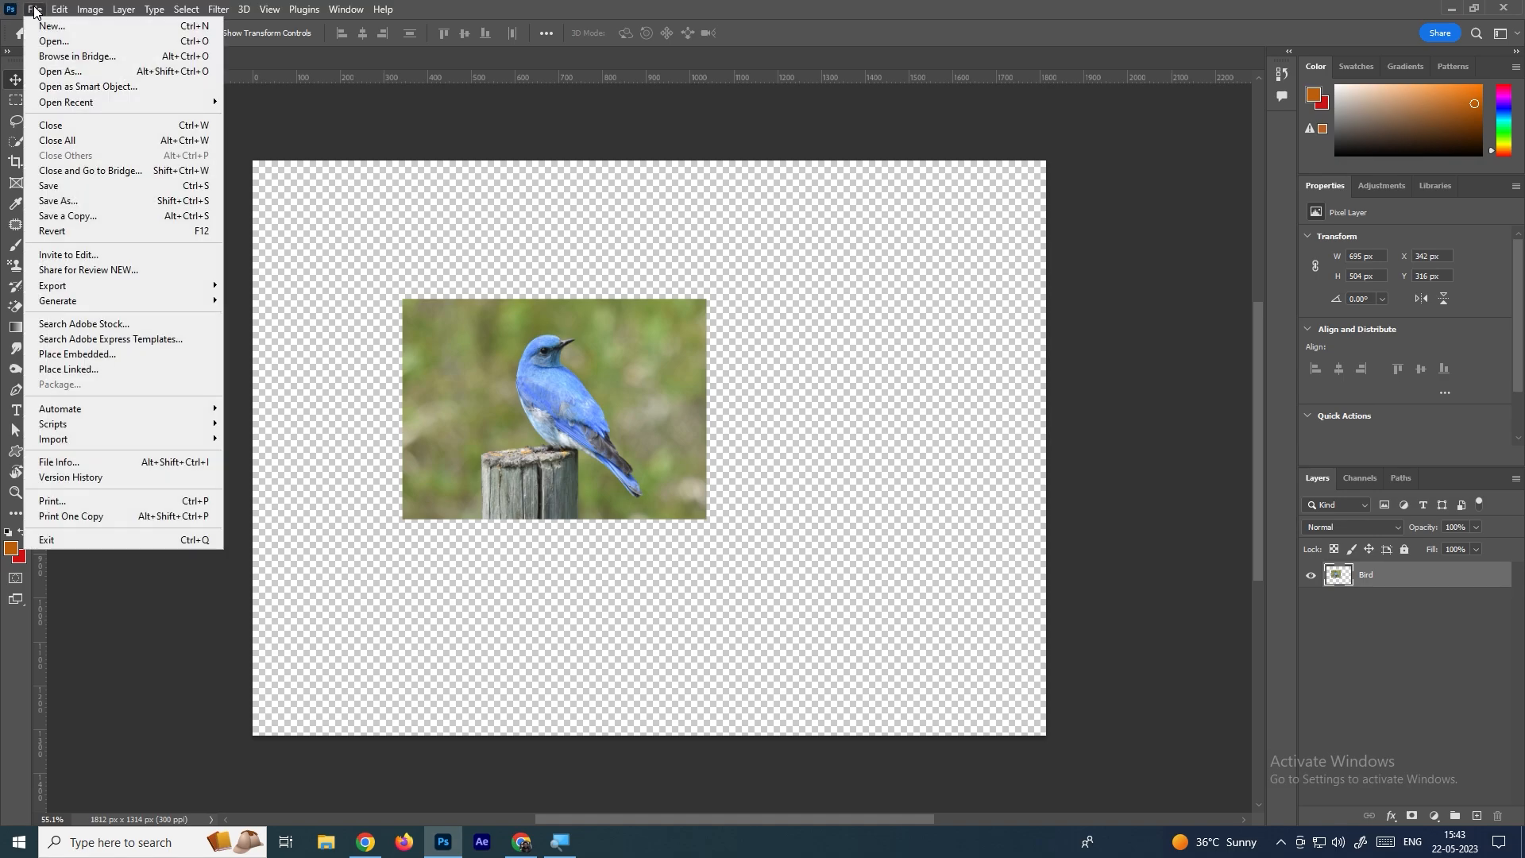
click(84, 358)
scroll(467, 193, down, 2)
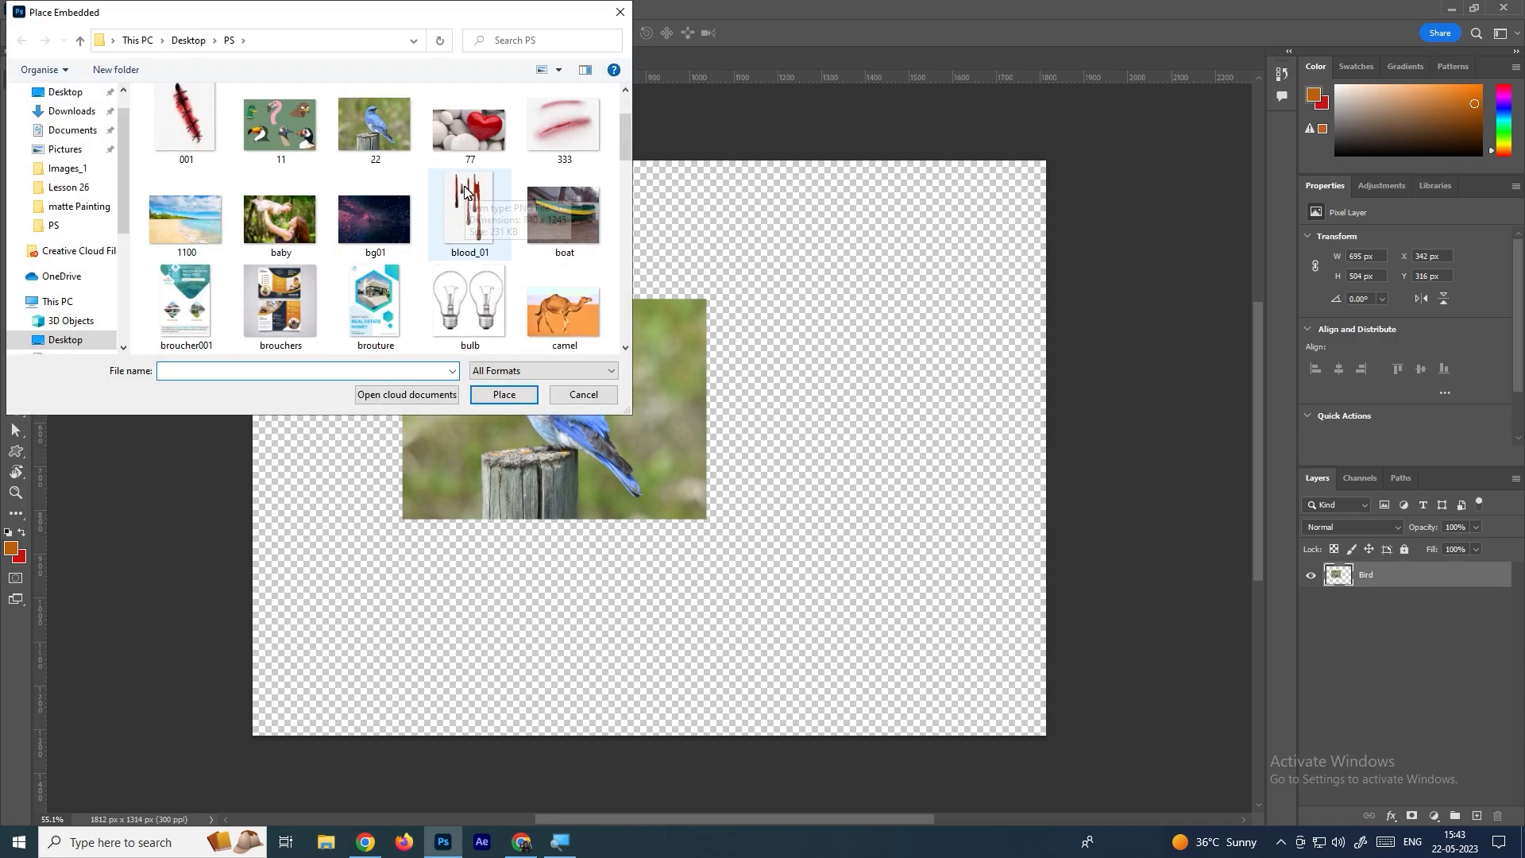
click(183, 216)
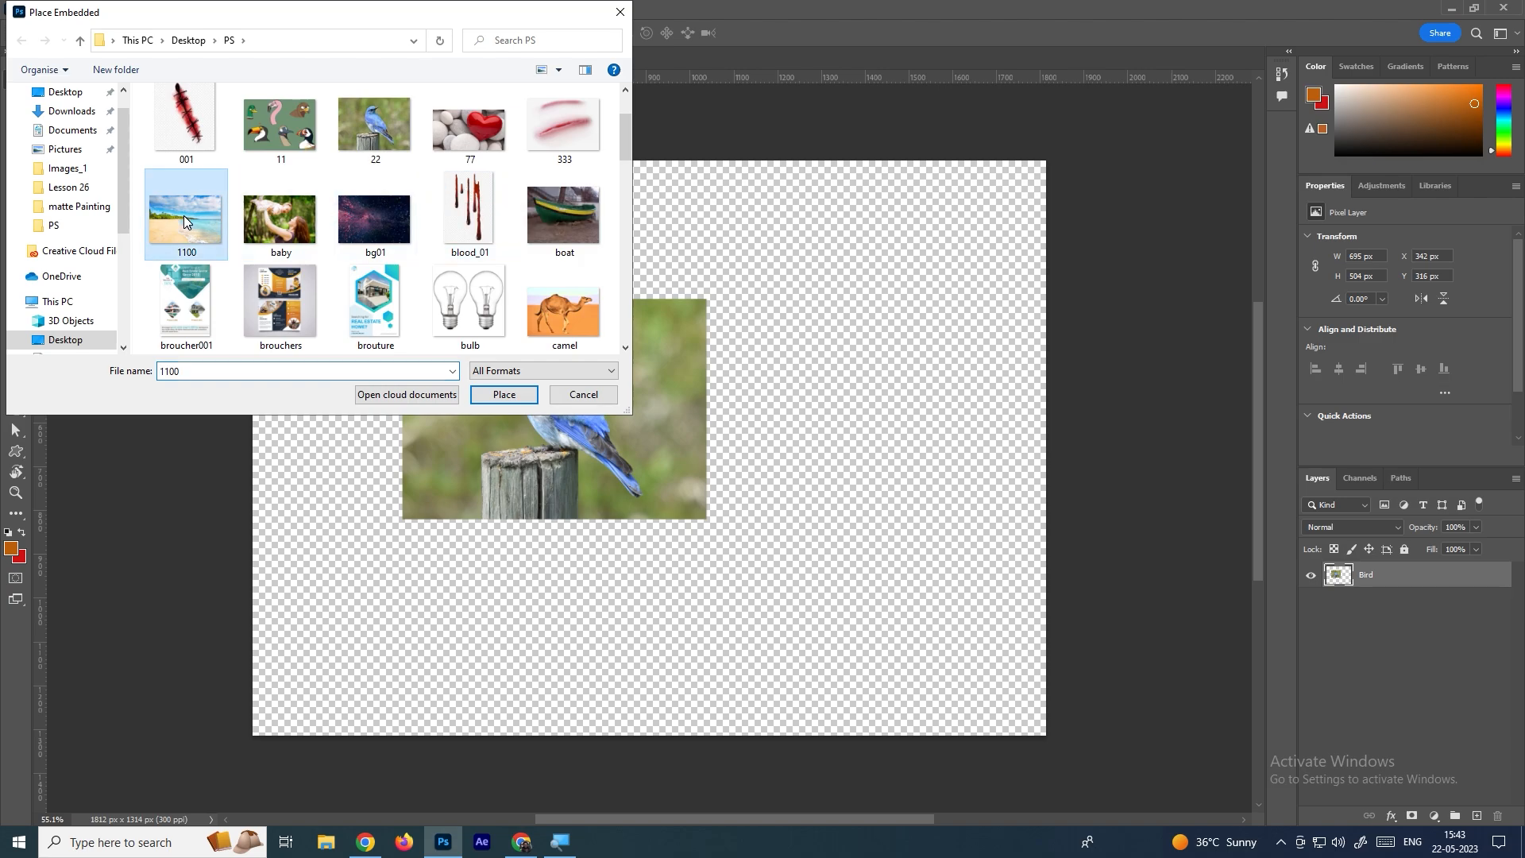
click(512, 400)
drag(726, 435, 838, 484)
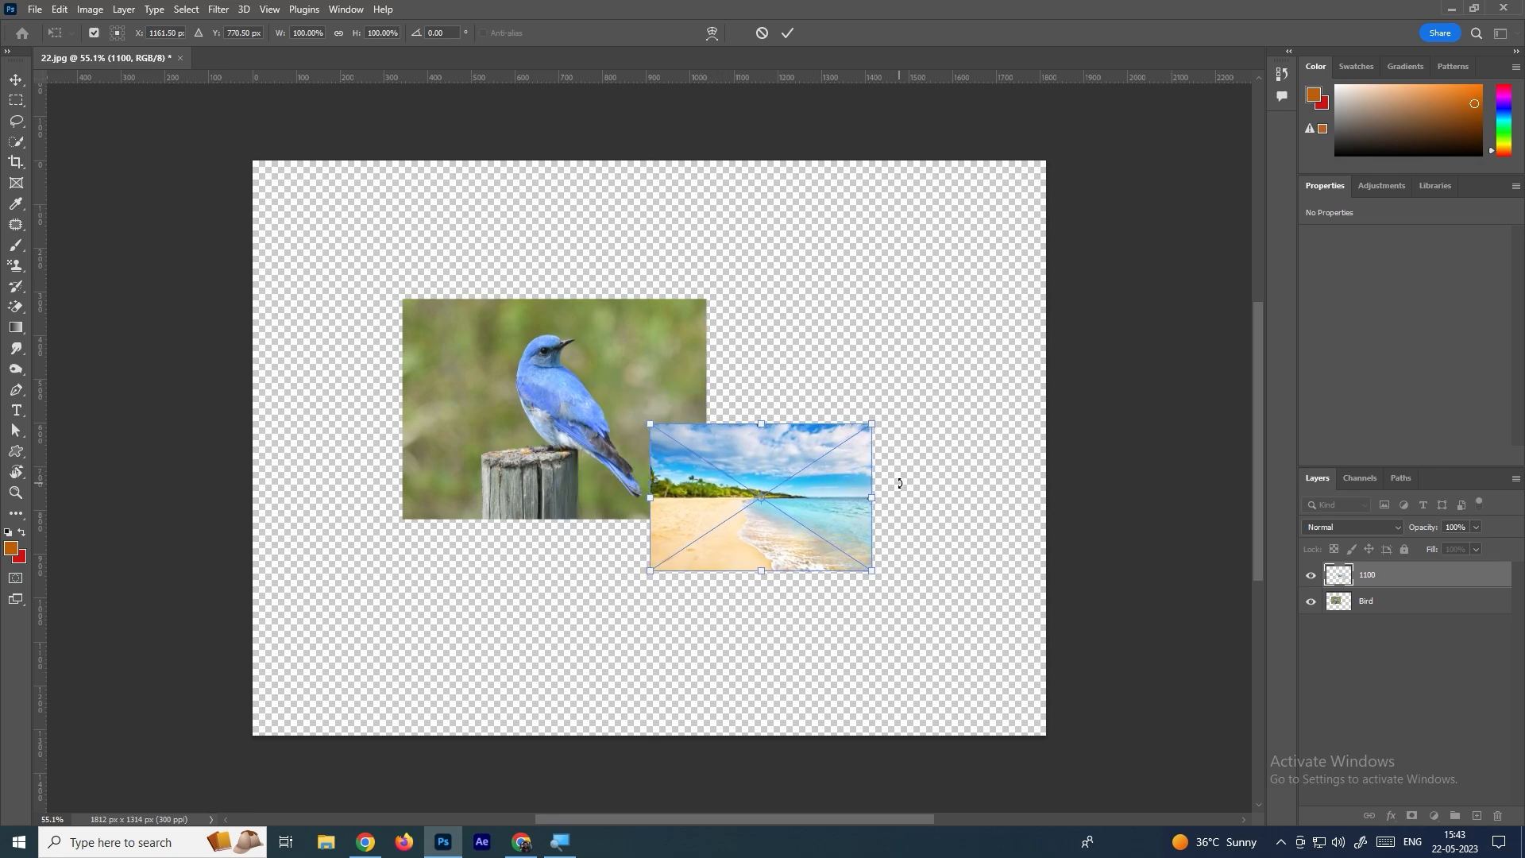
key(Return)
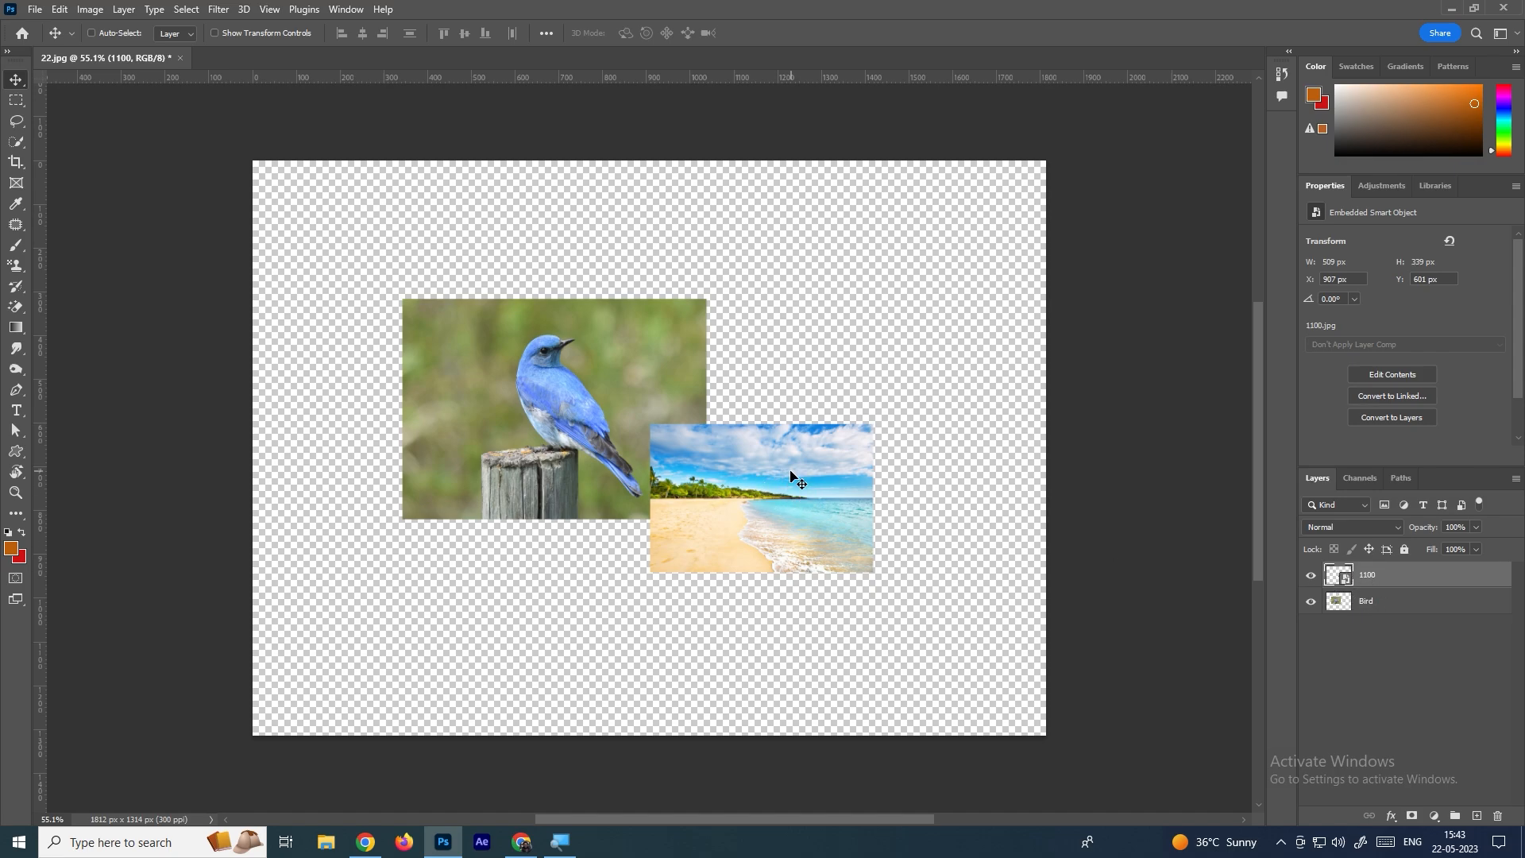
Enlarge the 1100 beach layer with Free Transform to about 1006 × 691 px, at about X 766 px, Y 280 px
drag(818, 485, 757, 498)
click(1389, 637)
click(1390, 580)
key(ctrl+t)
drag(811, 437, 1036, 278)
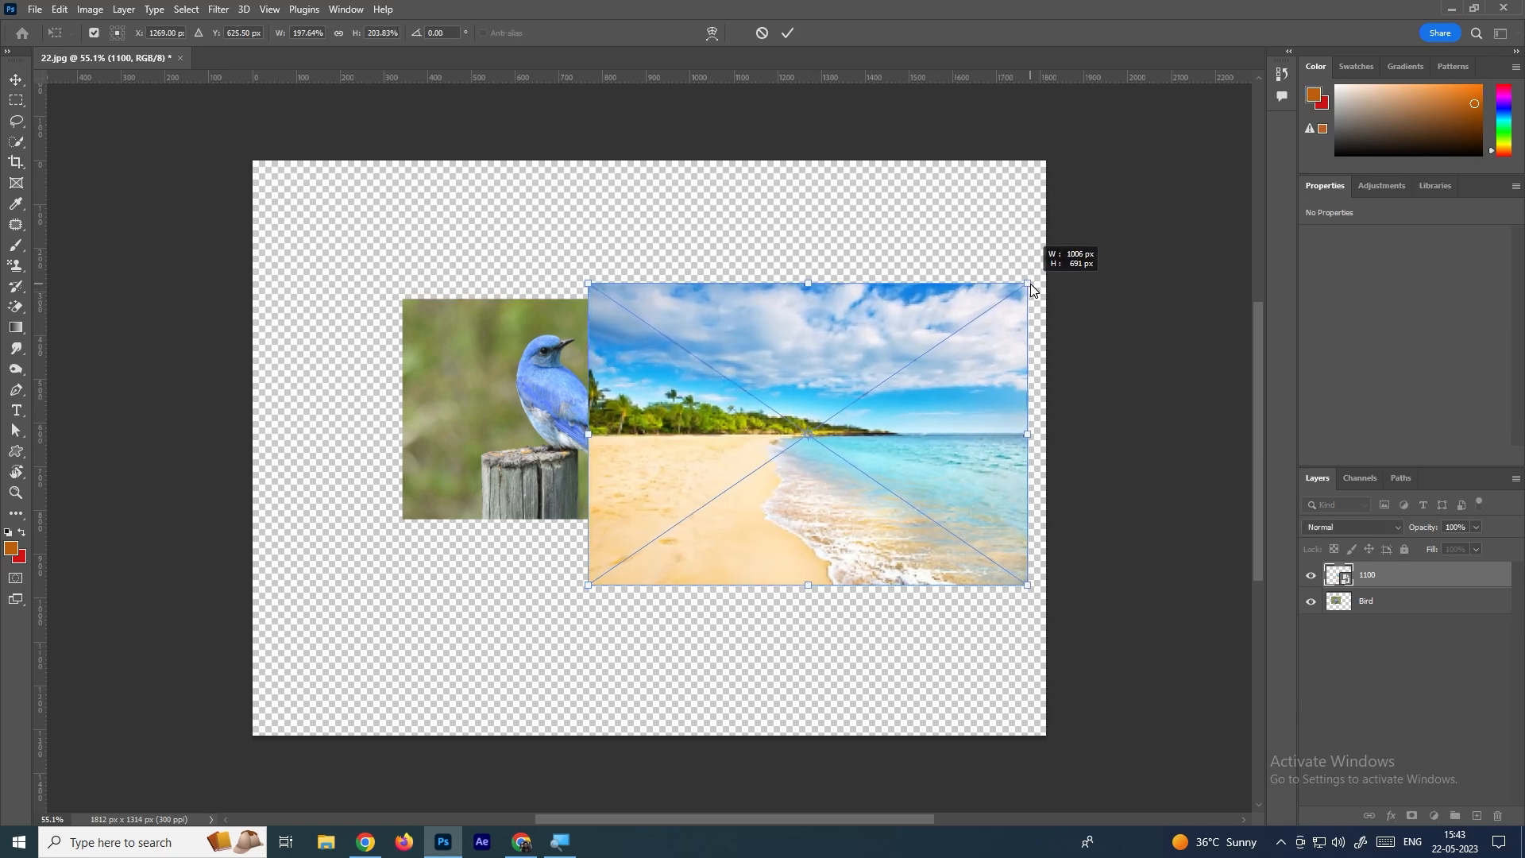
key(Return)
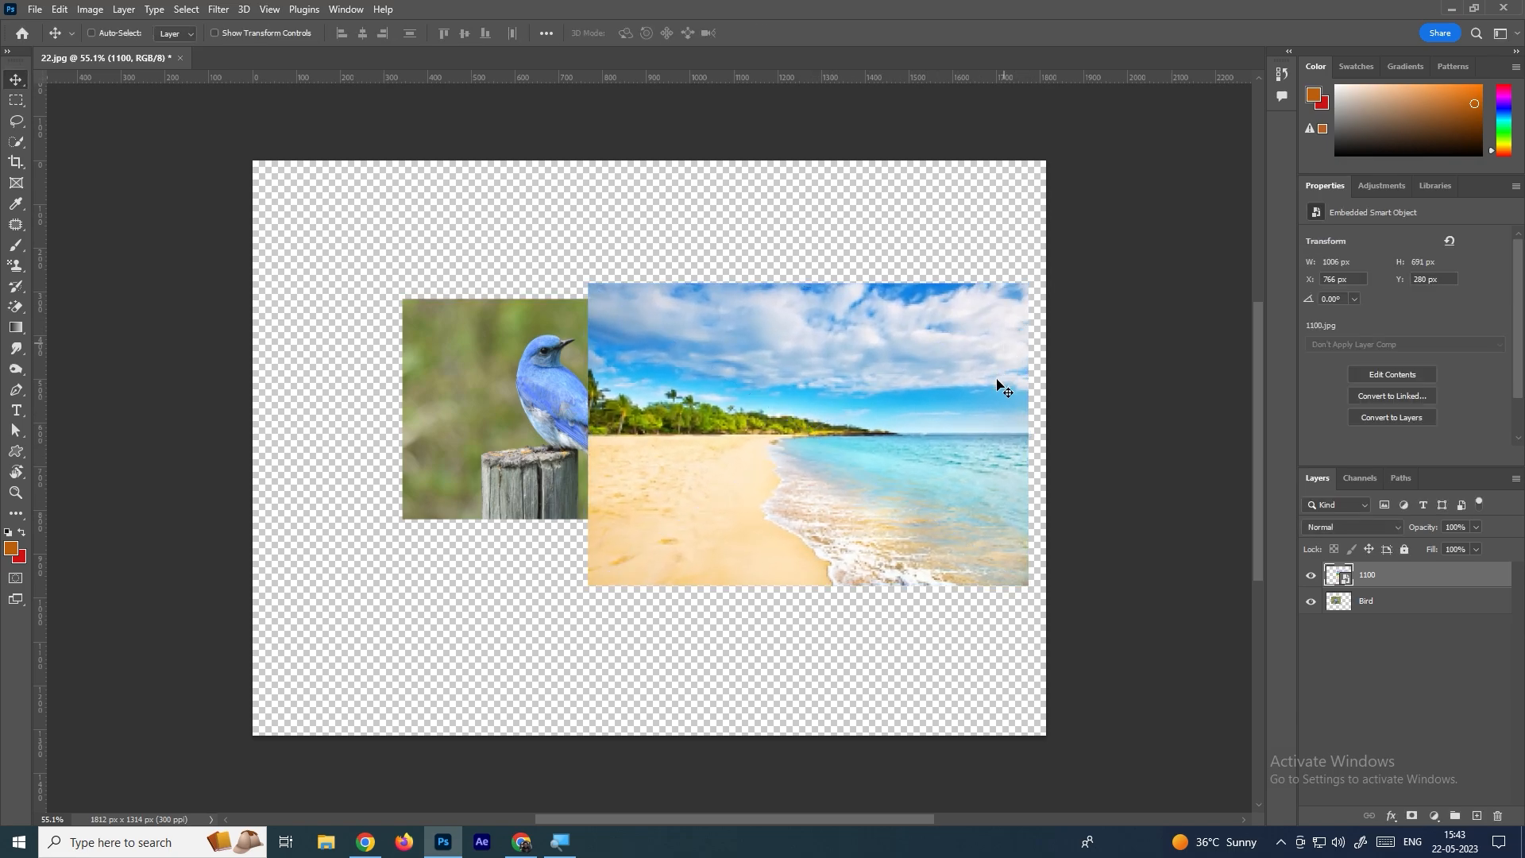
Enlarge the Bird layer to about 994 × 673 px and move it to about X -88 px, Y 132 px
click(1409, 602)
drag(522, 420, 427, 397)
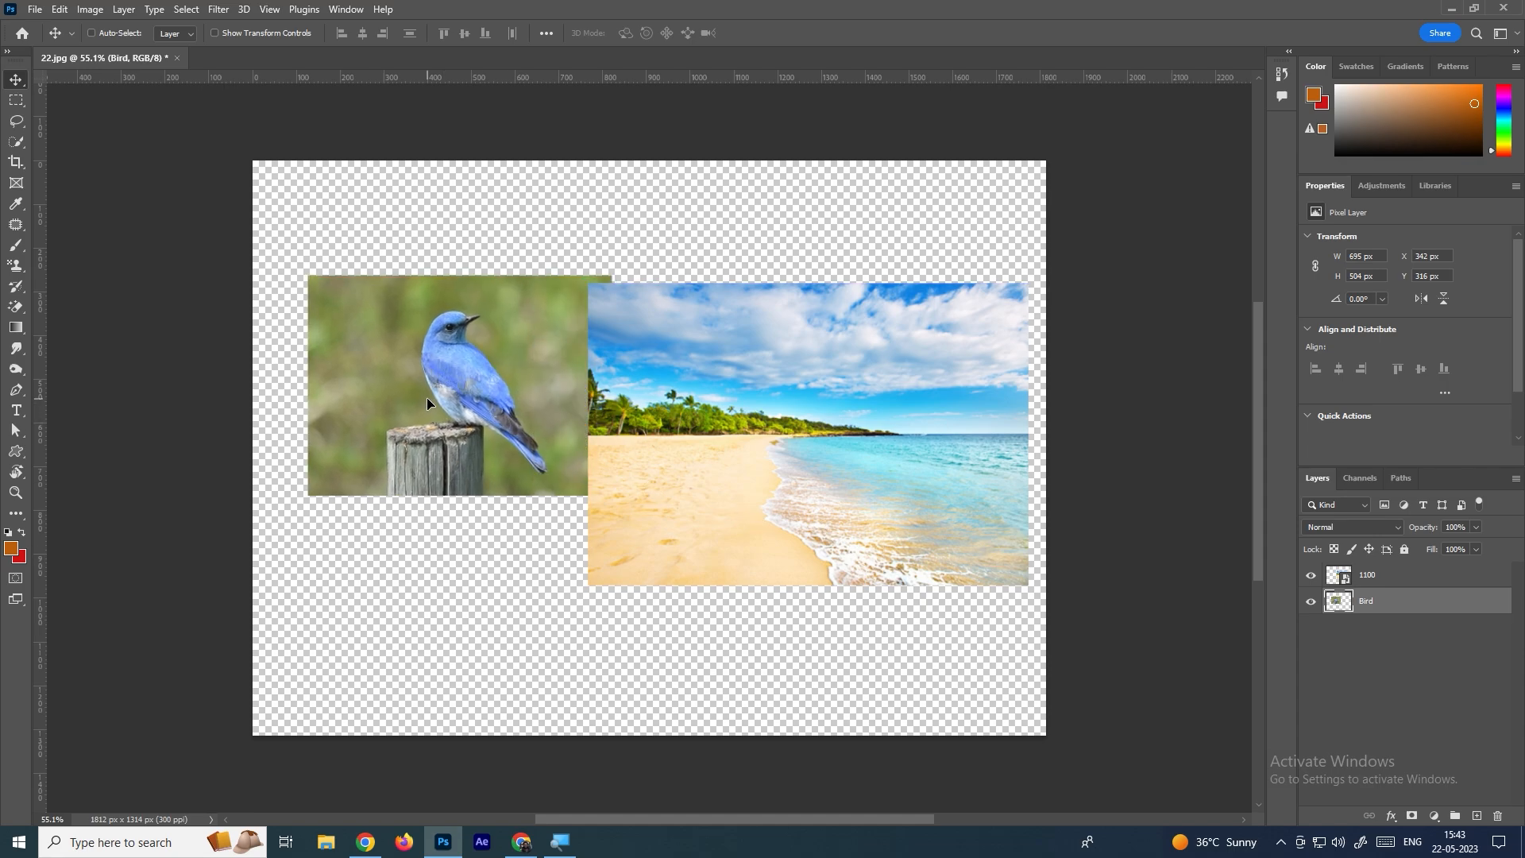
key(ctrl+t)
drag(621, 498, 742, 569)
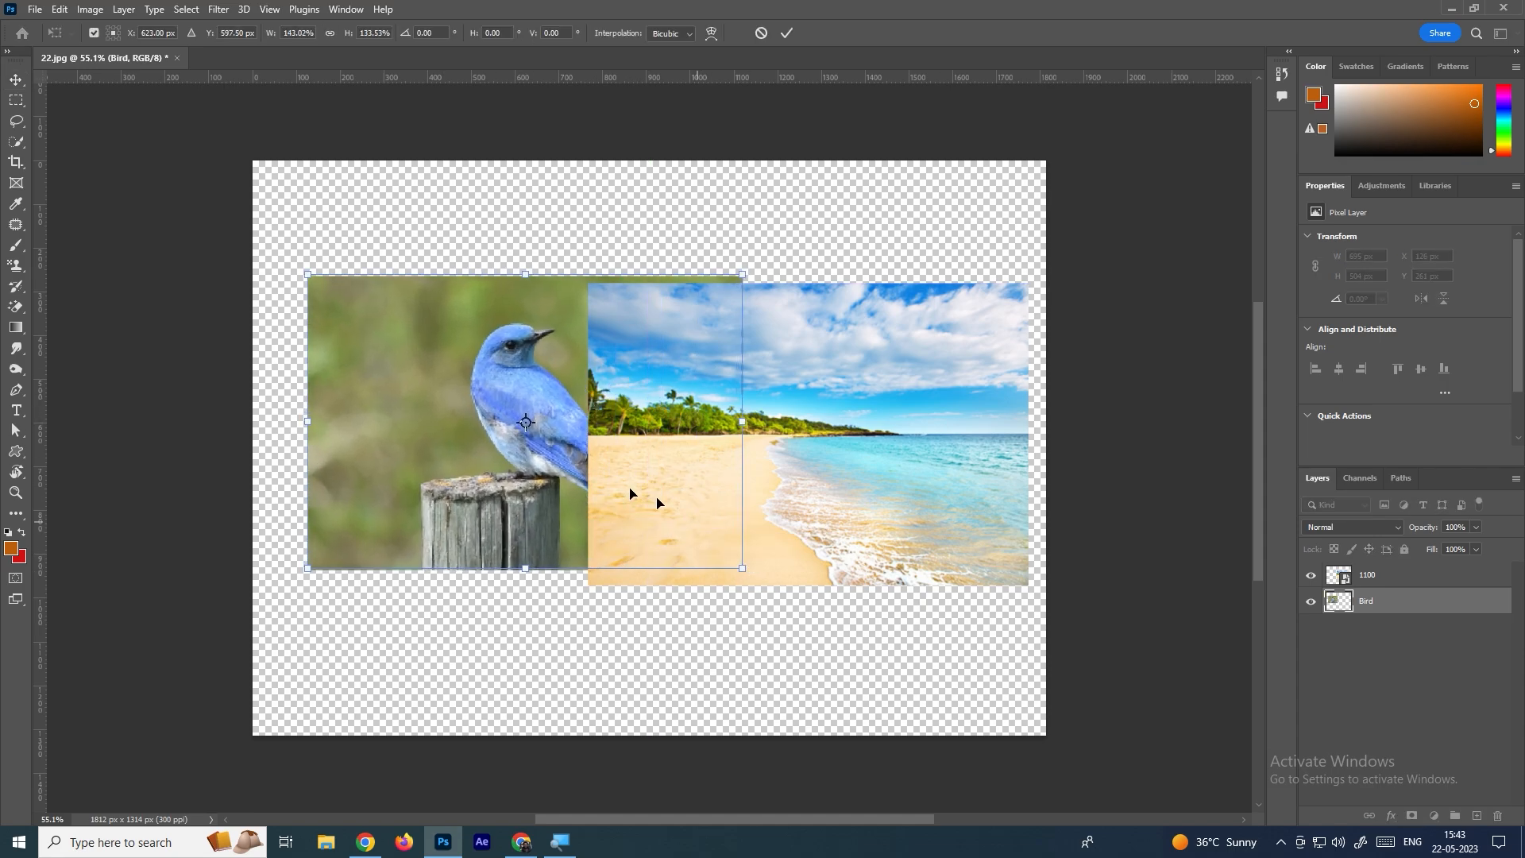
drag(586, 466, 494, 412)
key(Return)
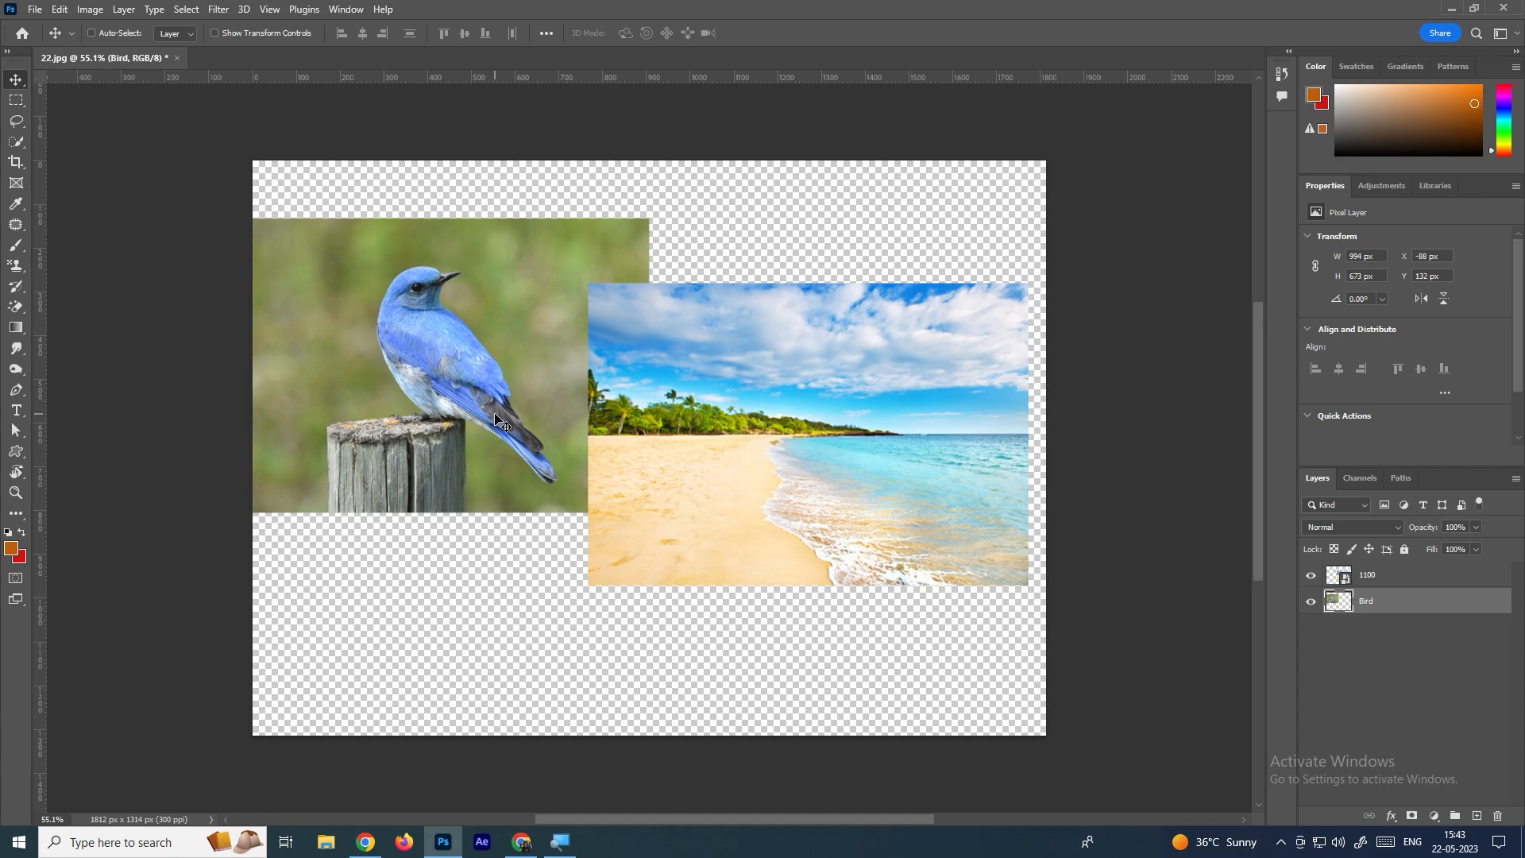
Rename the 1100 layer as Ocean
click(1369, 580)
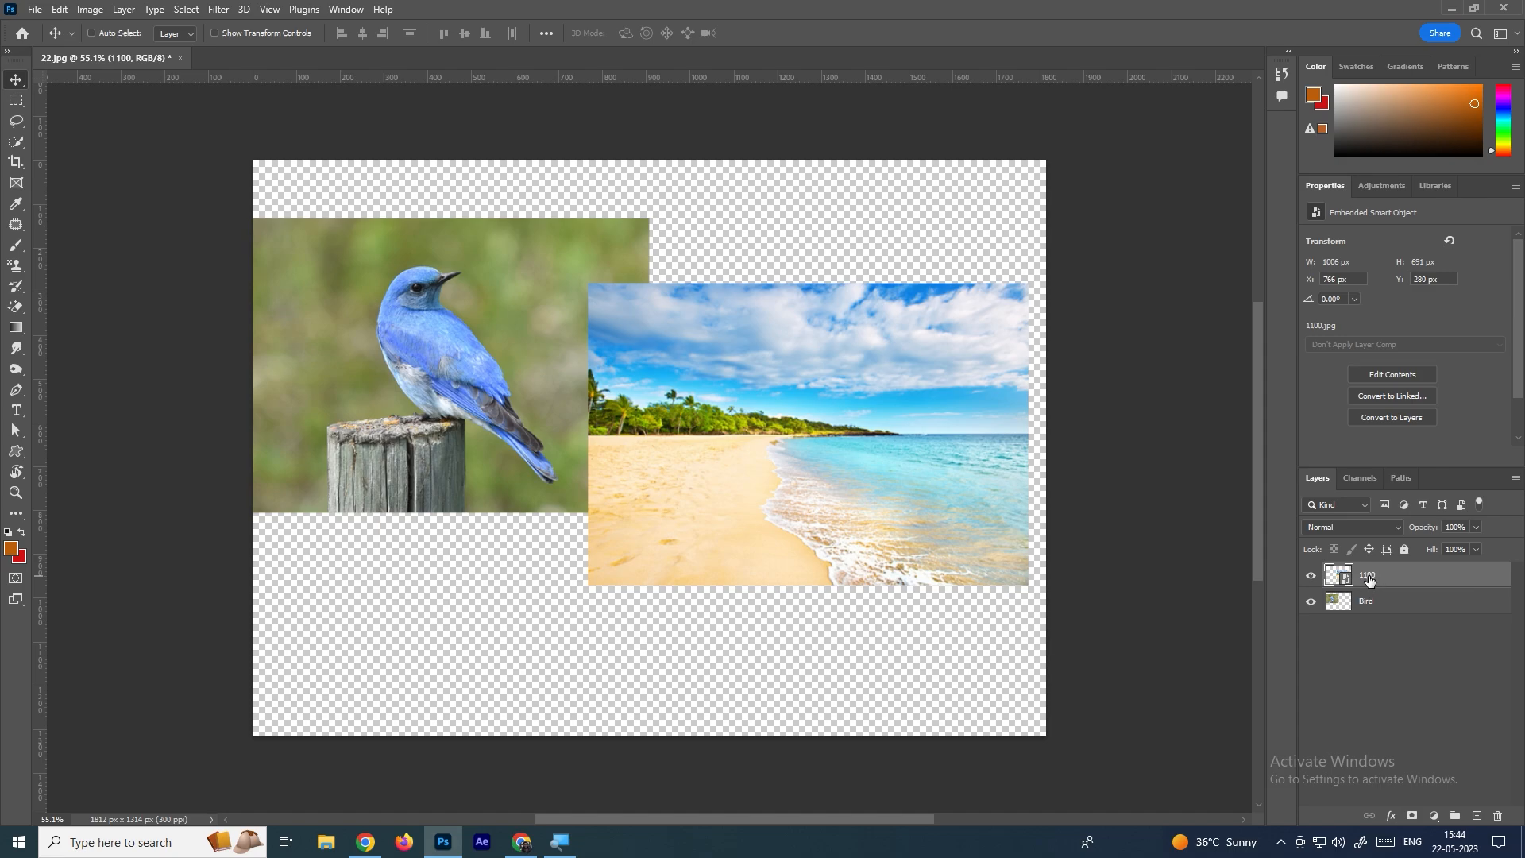
double_click(1367, 576)
text(Ocean)
key(Return)
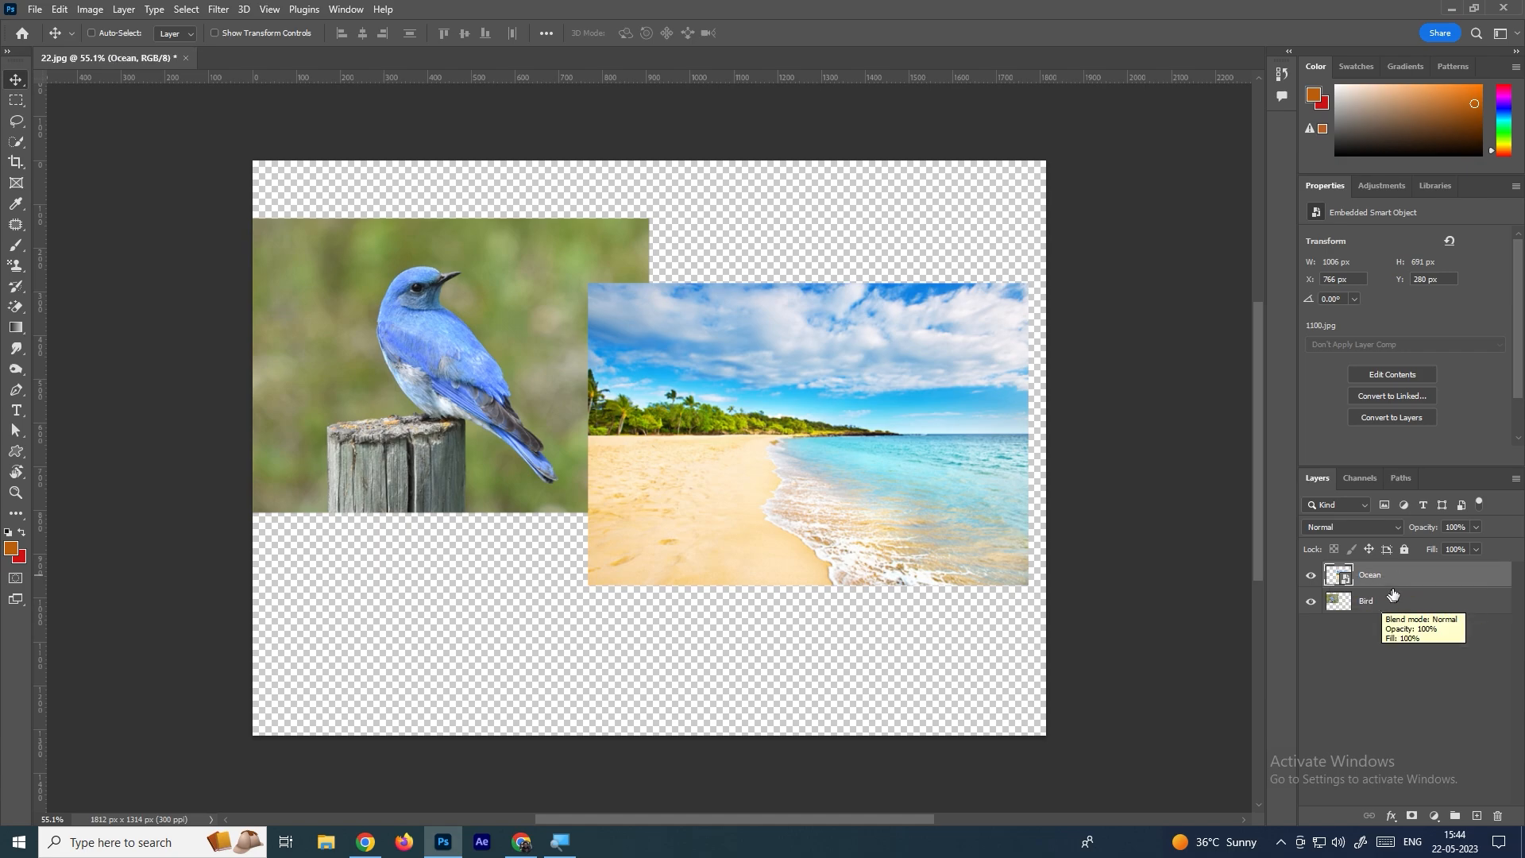
View the Ocean layer's Layer Style settings and name field without changing them, and deselect all layers
double_click(1457, 584)
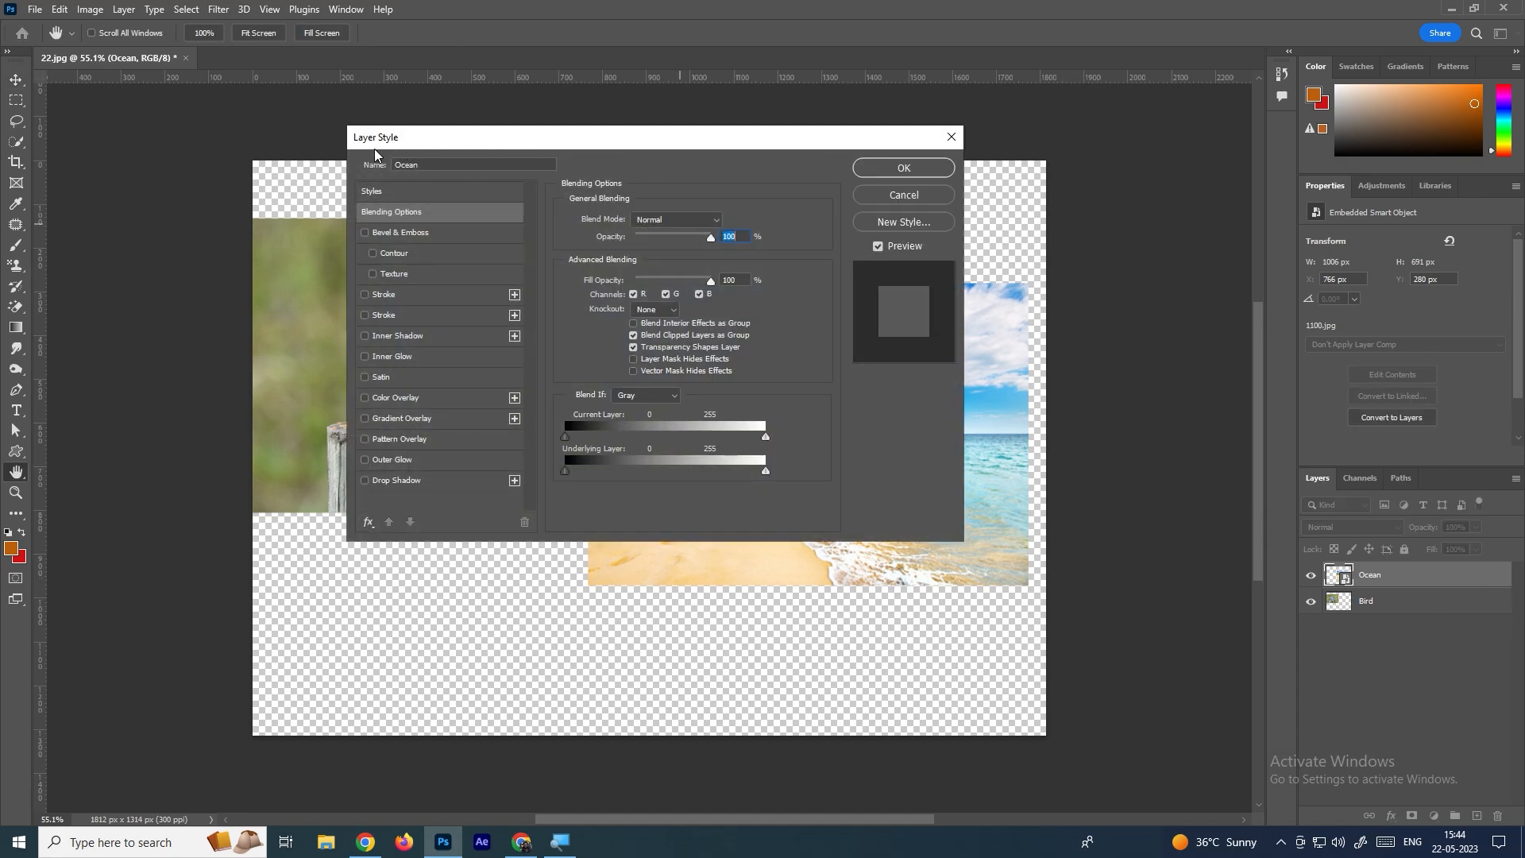
drag(395, 139, 471, 199)
click(1022, 255)
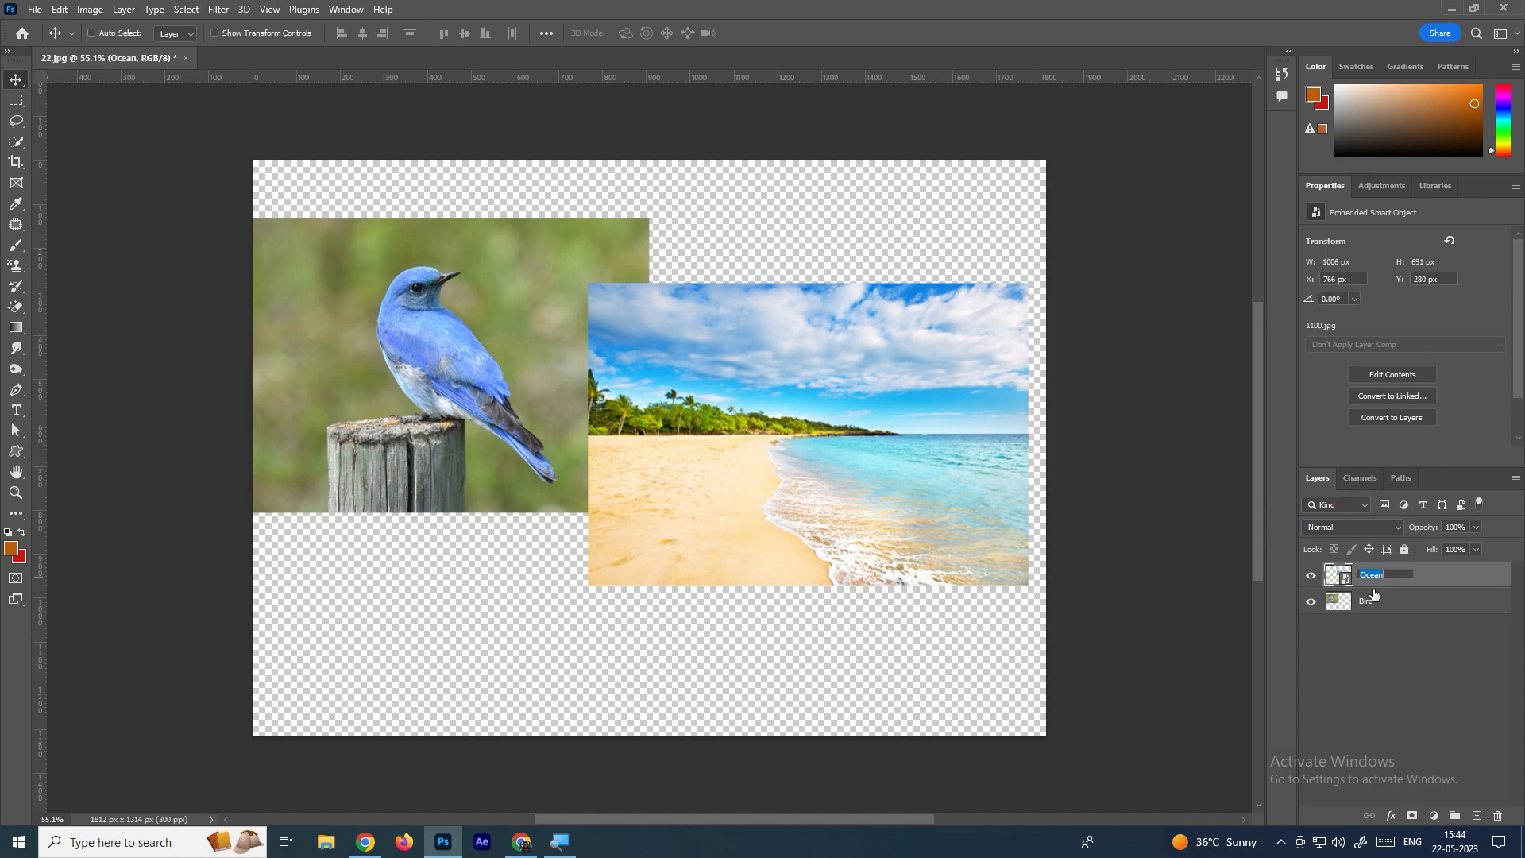
key(Tab)
click(1425, 656)
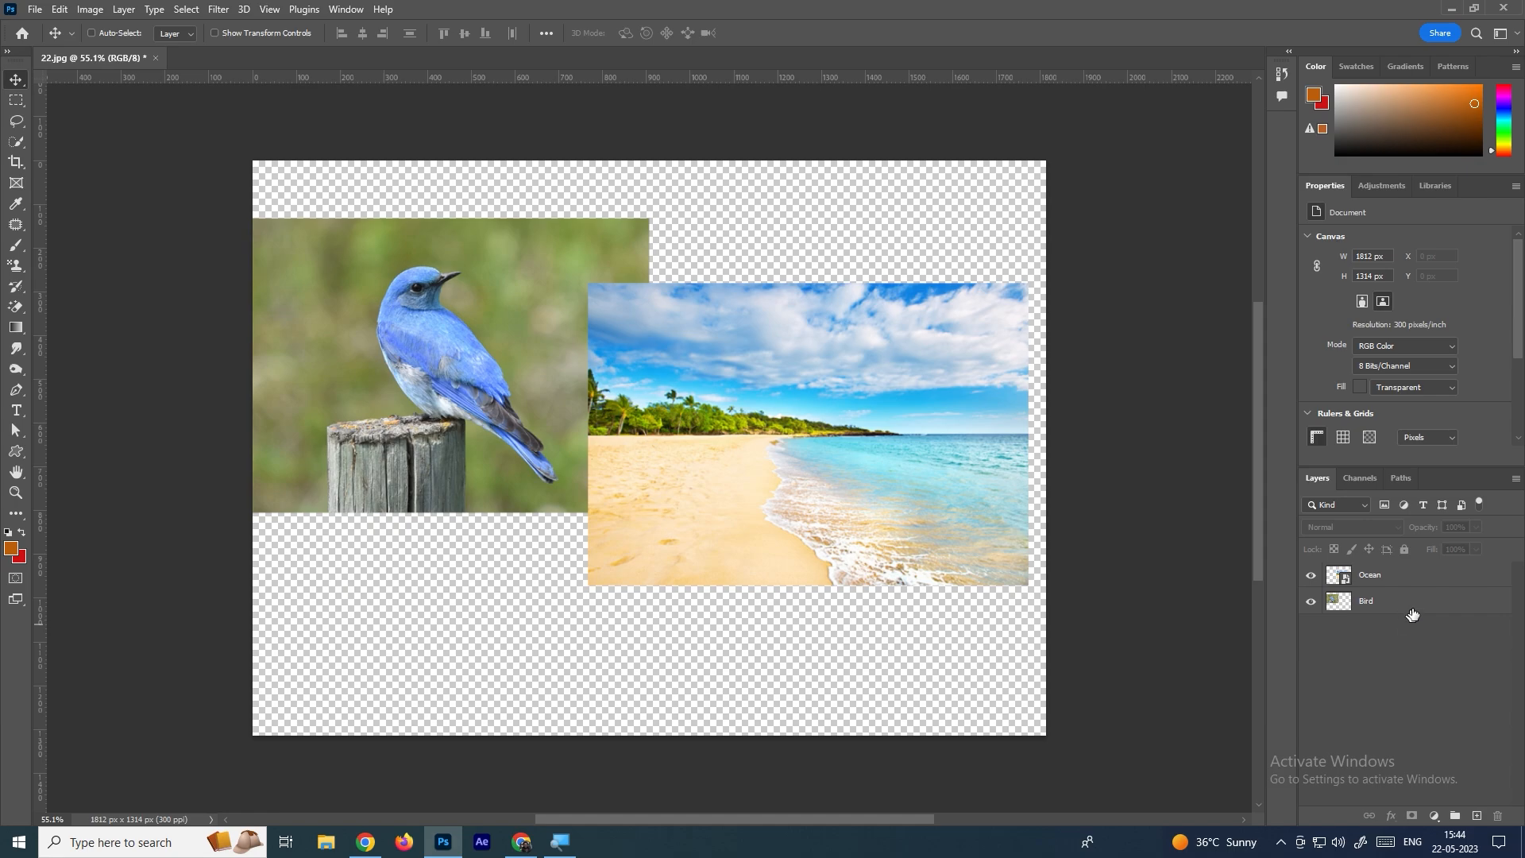
Duplicate the Bird layer straight down to about Y 591 px with the Move tool, and undo the copy
click(1410, 577)
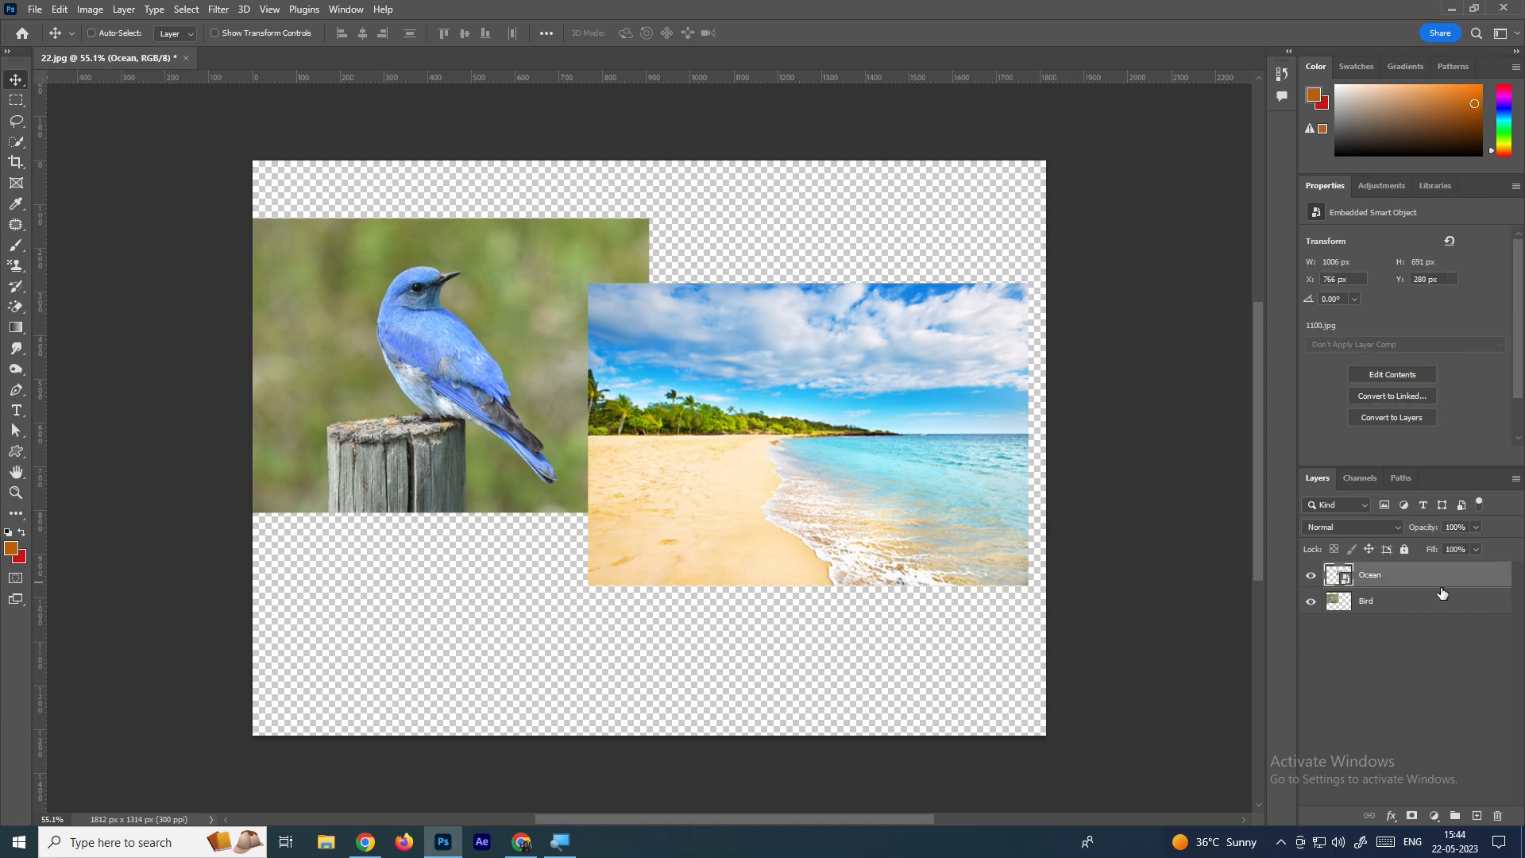
click(1395, 601)
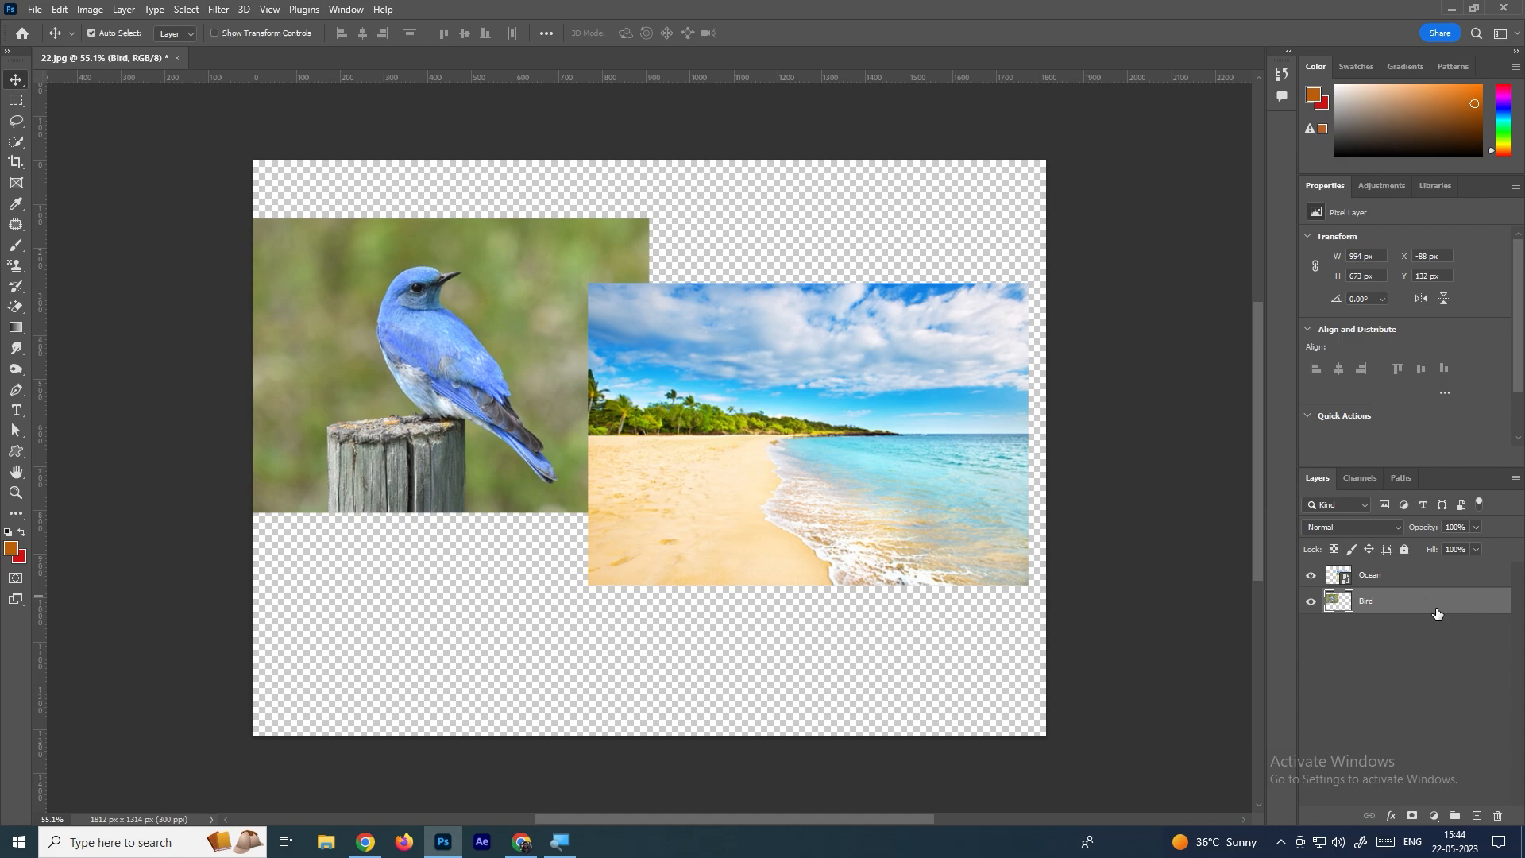
drag(474, 351, 477, 552)
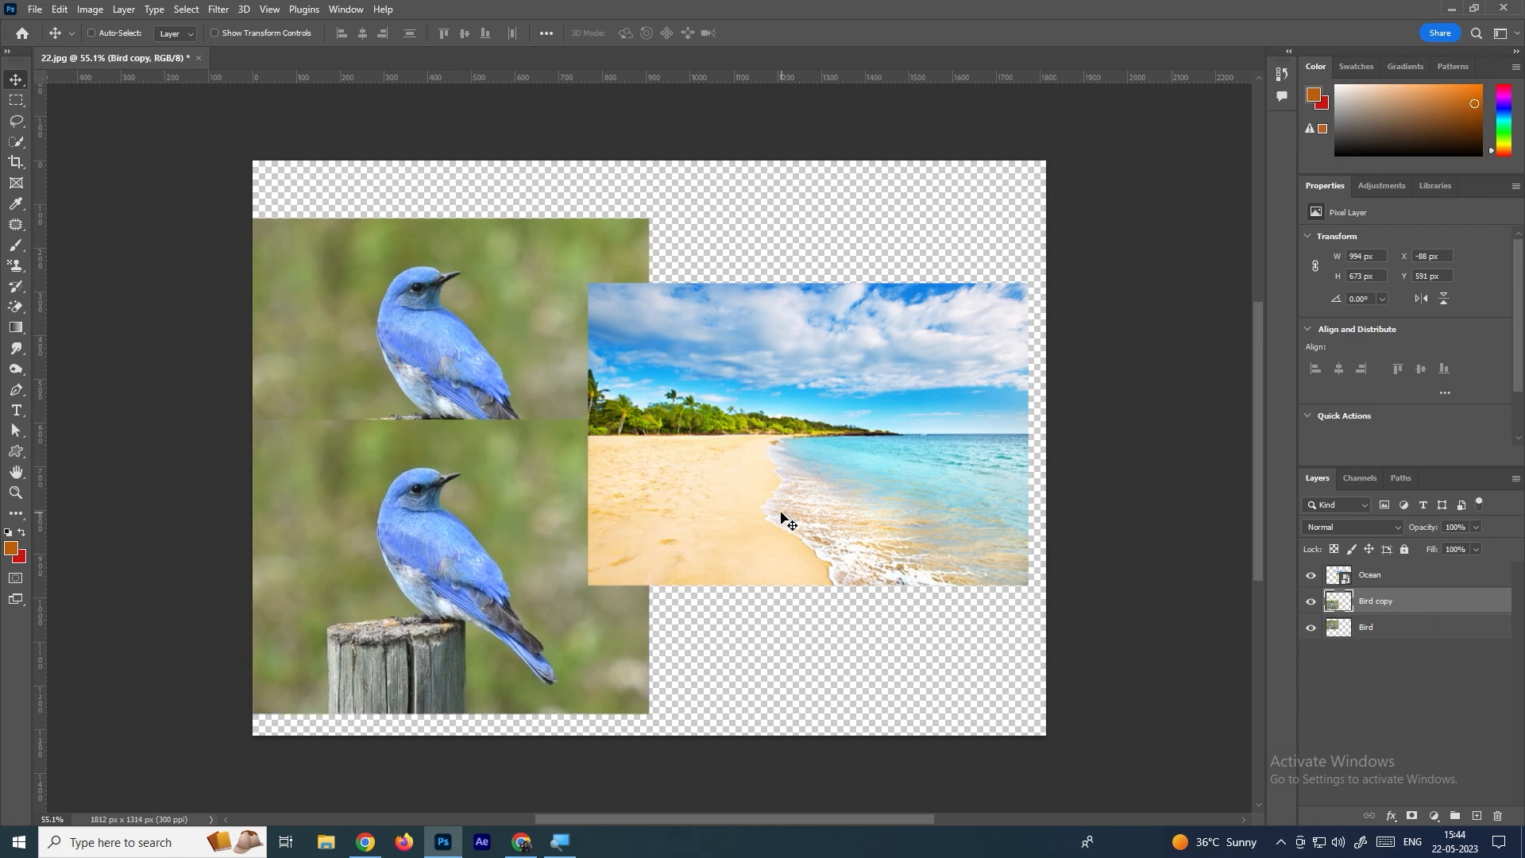
key(ctrl+z)
Make three overlapping copies of the Bird layer, offset down and to the right, and undo all of them
drag(463, 421, 493, 560)
drag(460, 503, 688, 645)
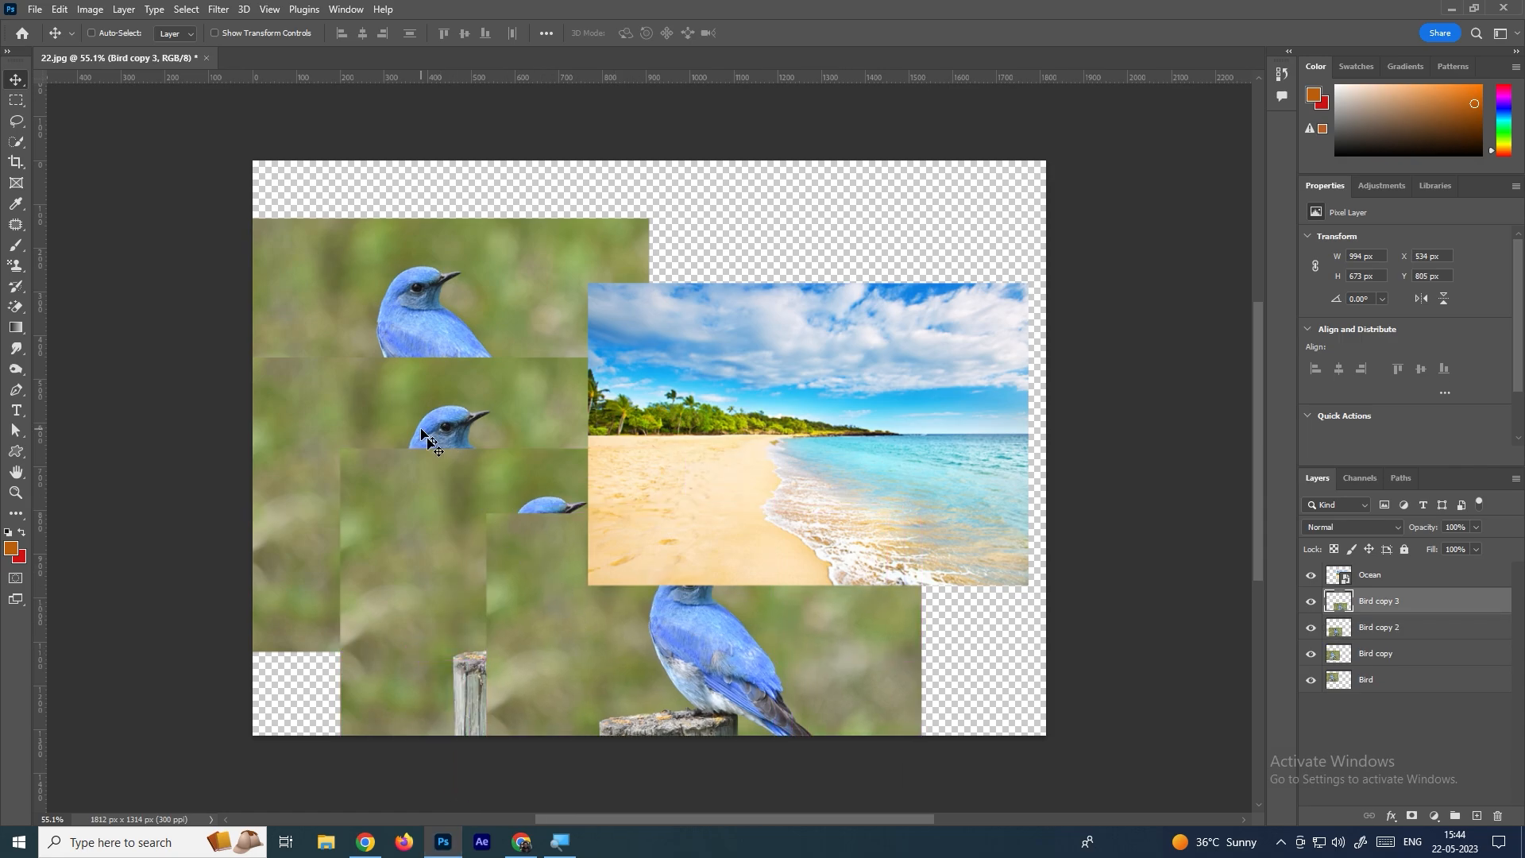
key(ctrl+z)
key(ctrl+z)
key(ctrl+z)
Place the baby image as an embedded top layer, scale it to about 937 × 624 px, and move it to about X 332 px, Y 493 px
click(1444, 656)
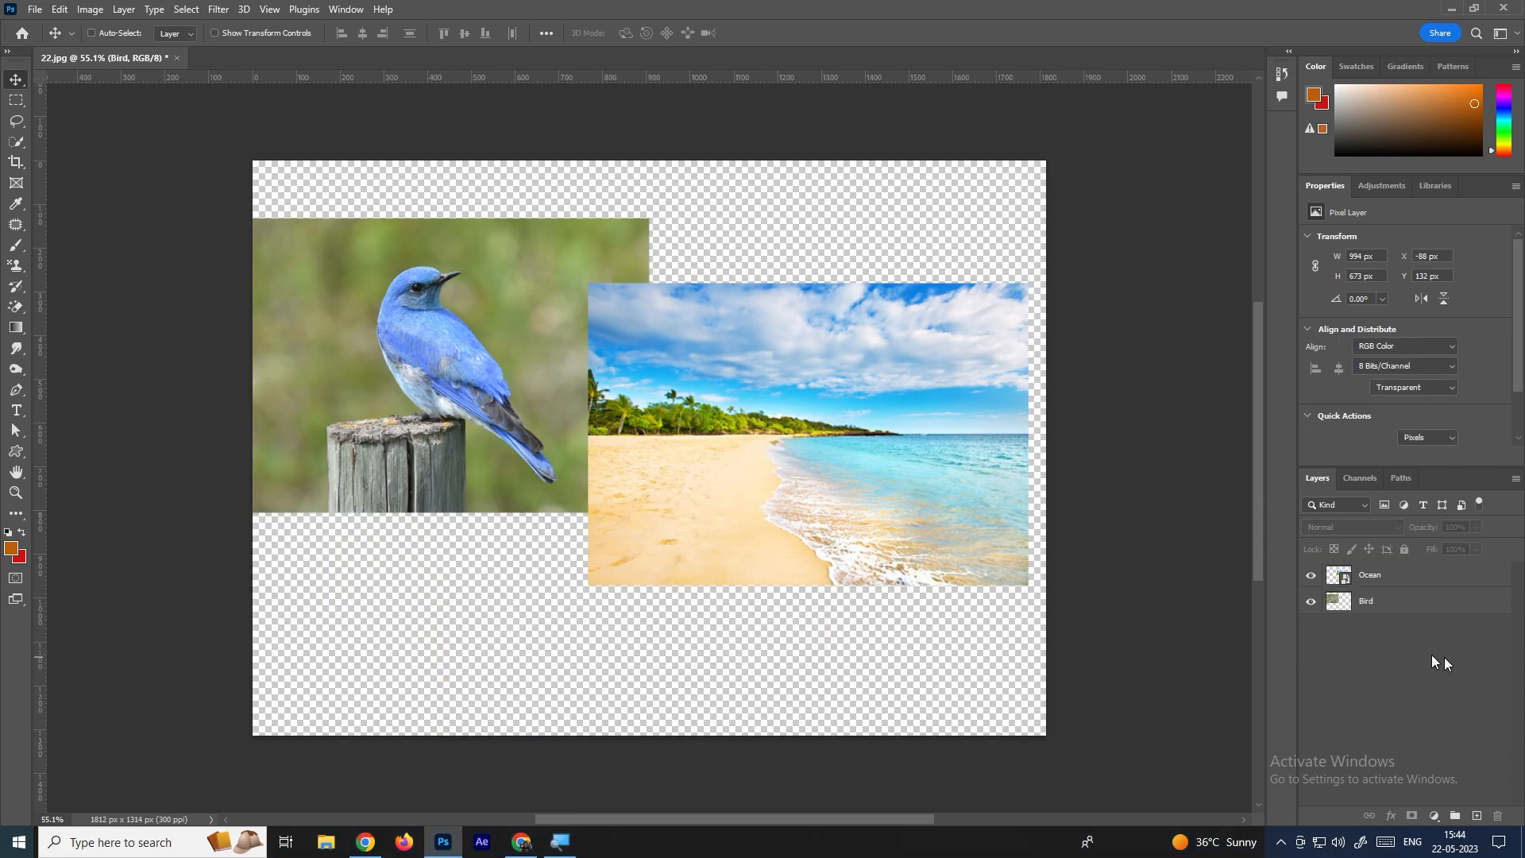
click(32, 9)
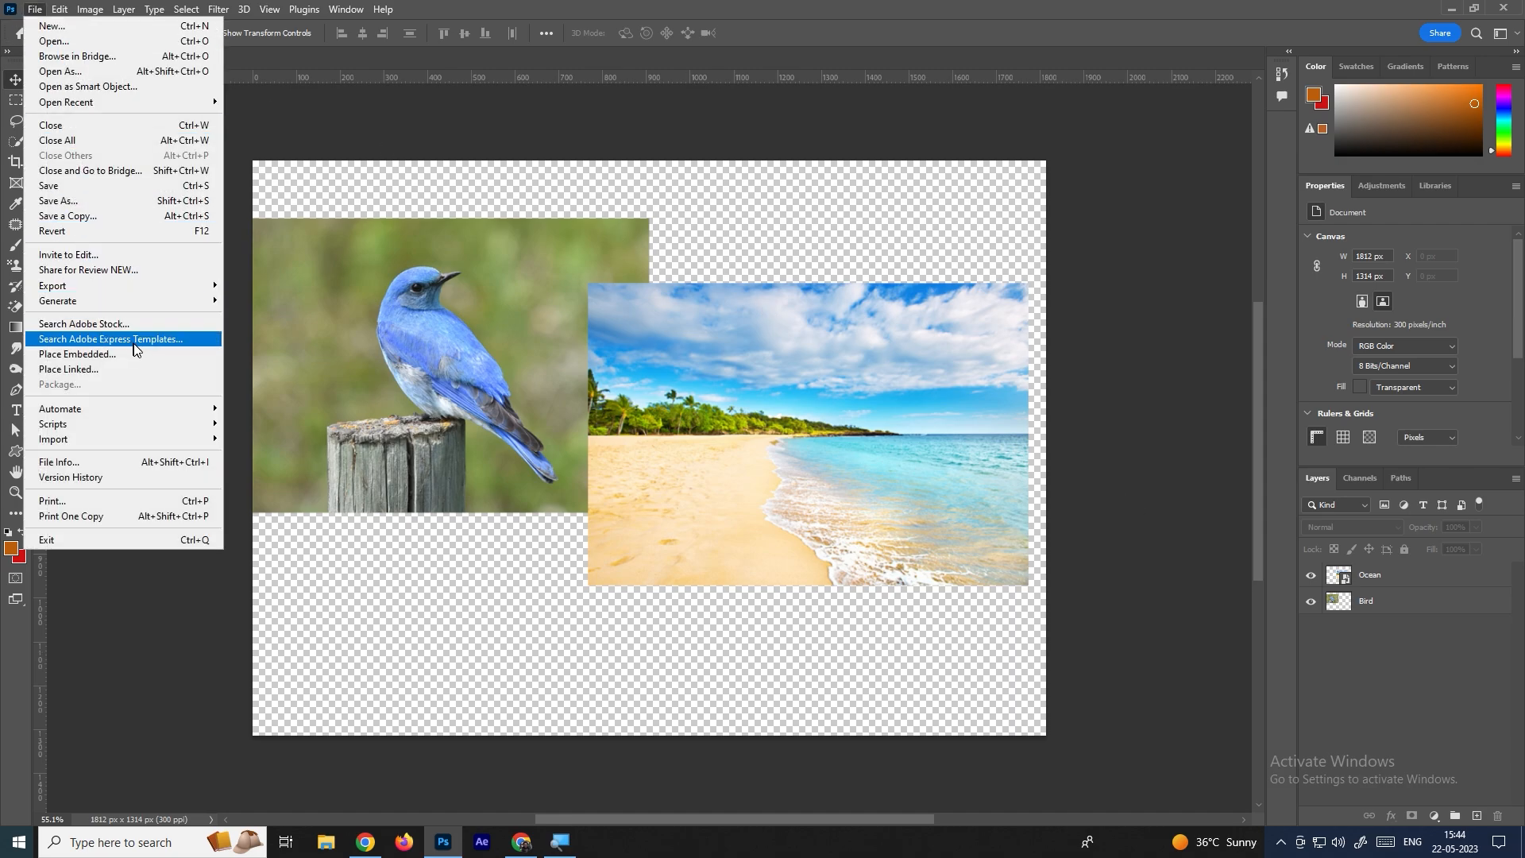
click(120, 359)
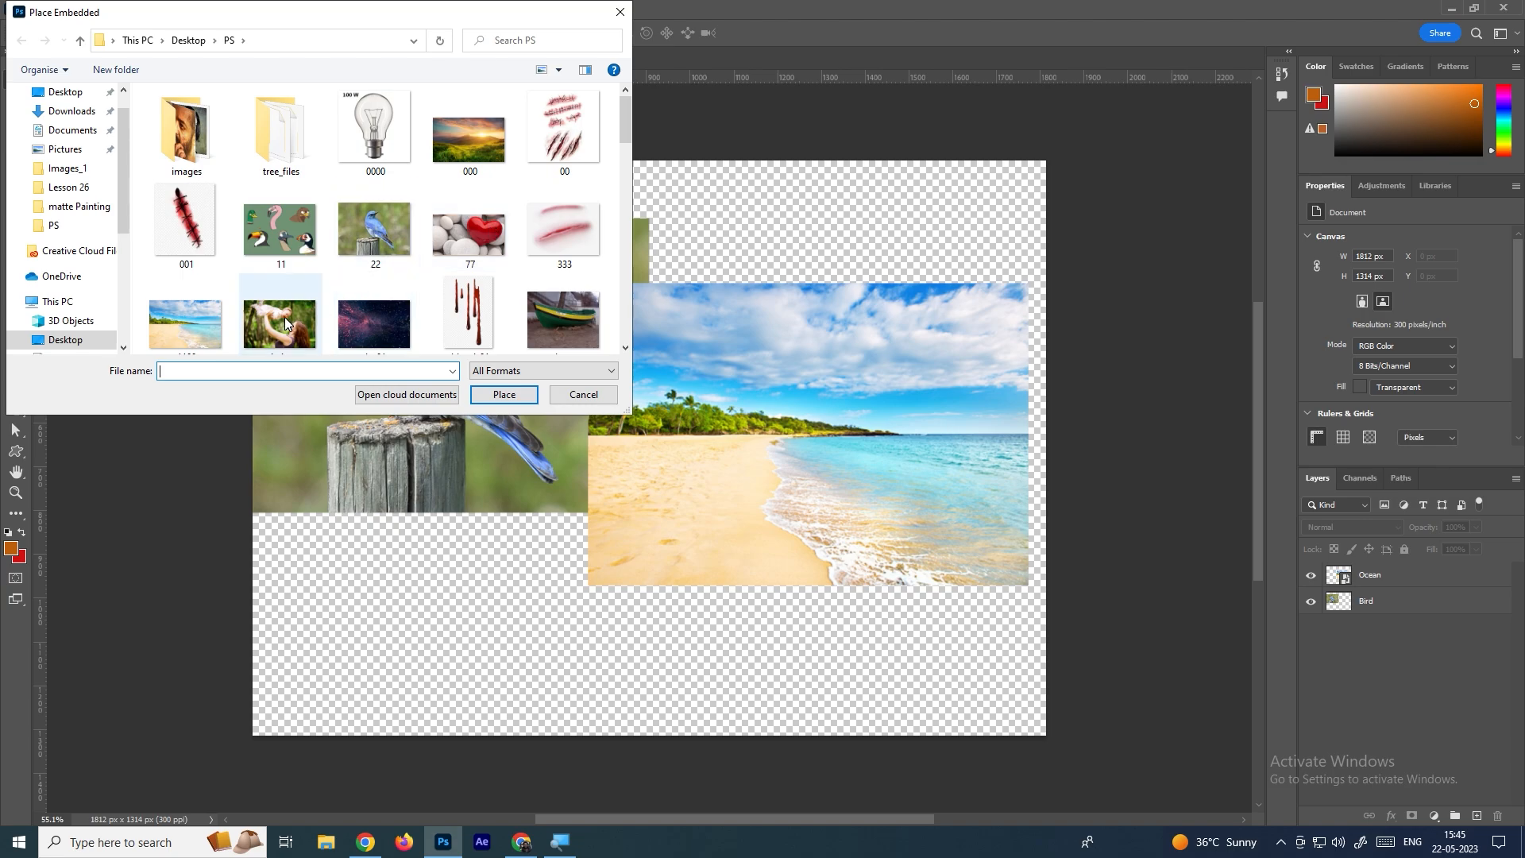
double_click(287, 327)
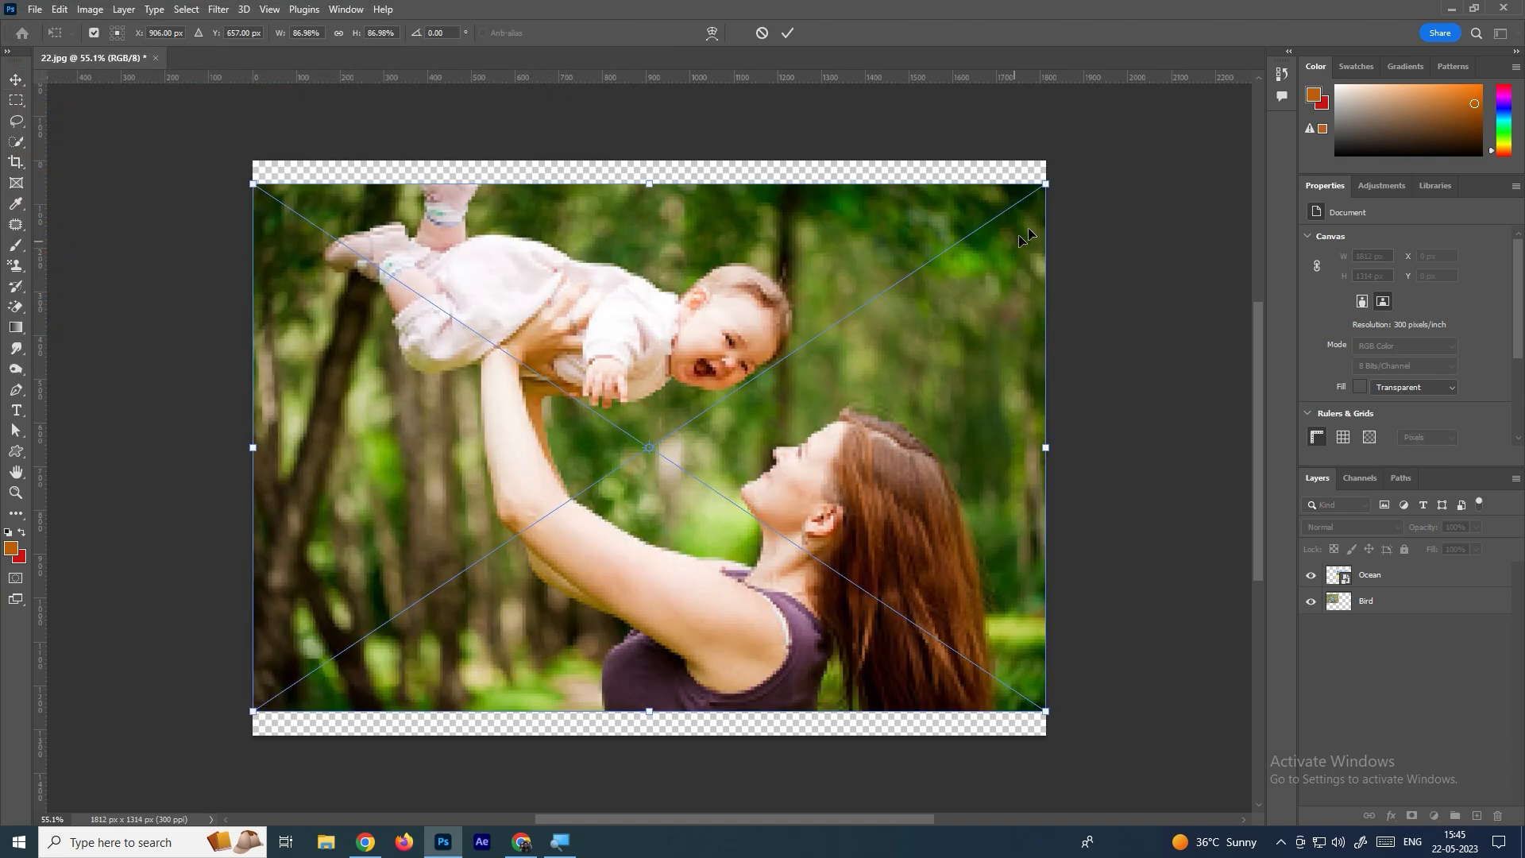
drag(1052, 185, 670, 441)
drag(599, 531, 644, 526)
key(Return)
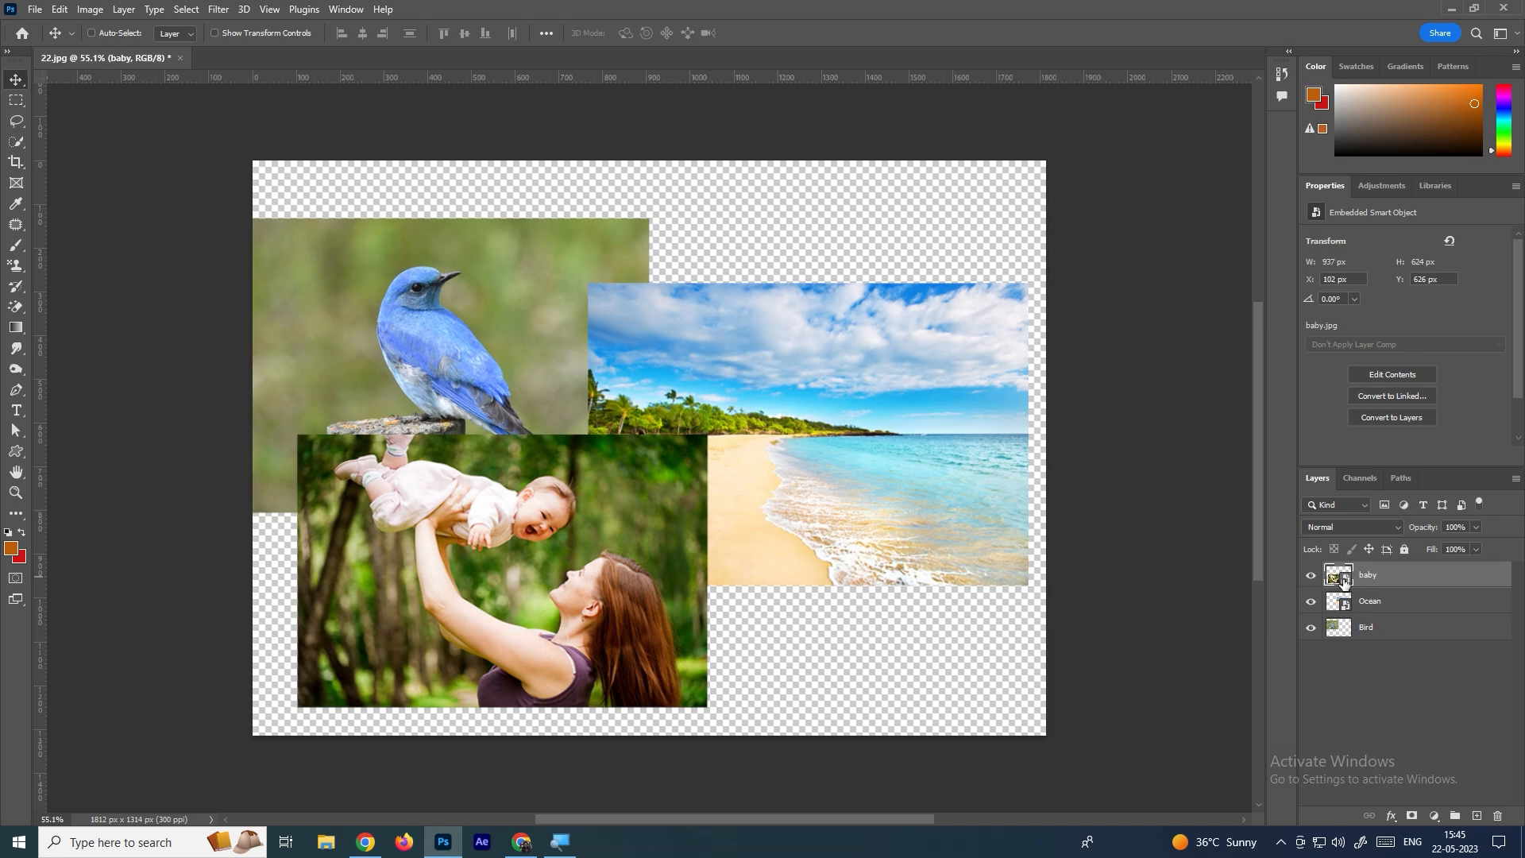
drag(625, 518, 724, 460)
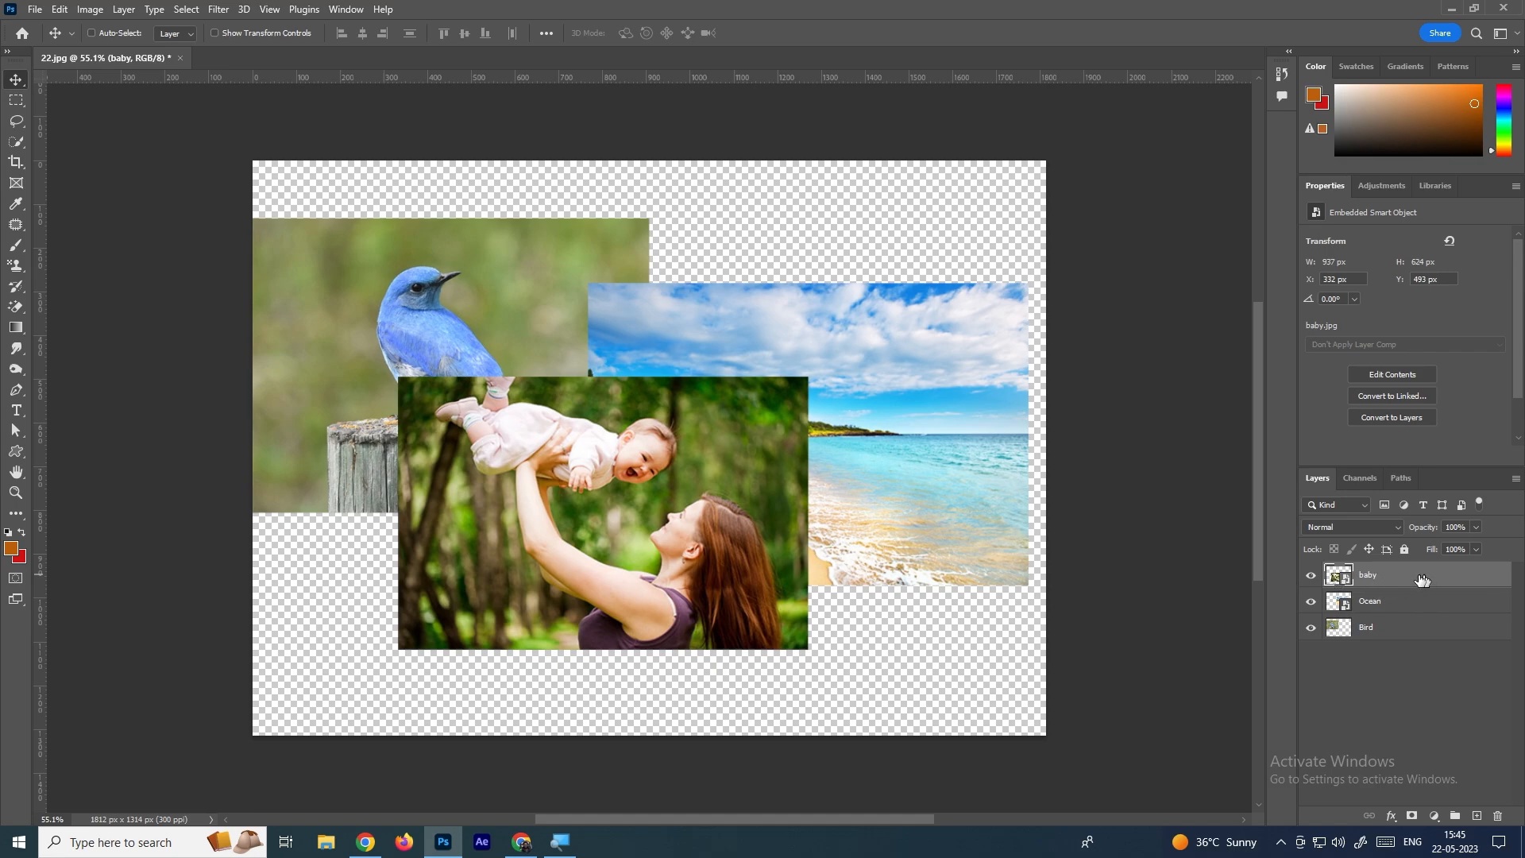
Move the baby image to about X 438 px, Y 345 px, then send its layer beneath Bird and shift it down to Y 520 px
drag(697, 449, 744, 384)
mouse_move(608, 451)
mouse_down()
mouse_move(582, 469)
mouse_move(685, 502)
mouse_move(608, 449)
mouse_up()
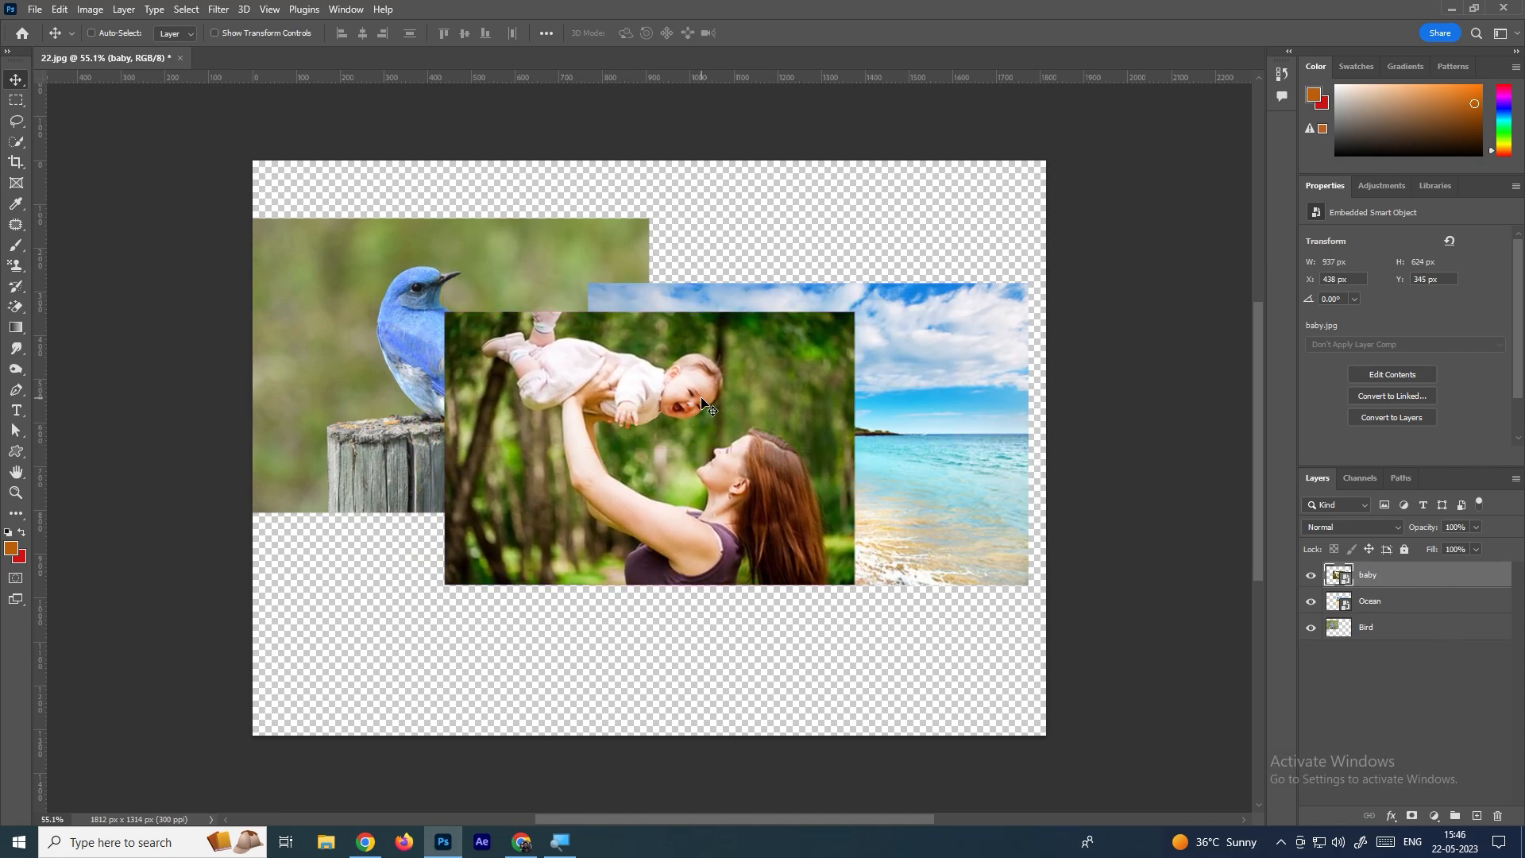
drag(1407, 578, 1414, 642)
drag(505, 546, 502, 622)
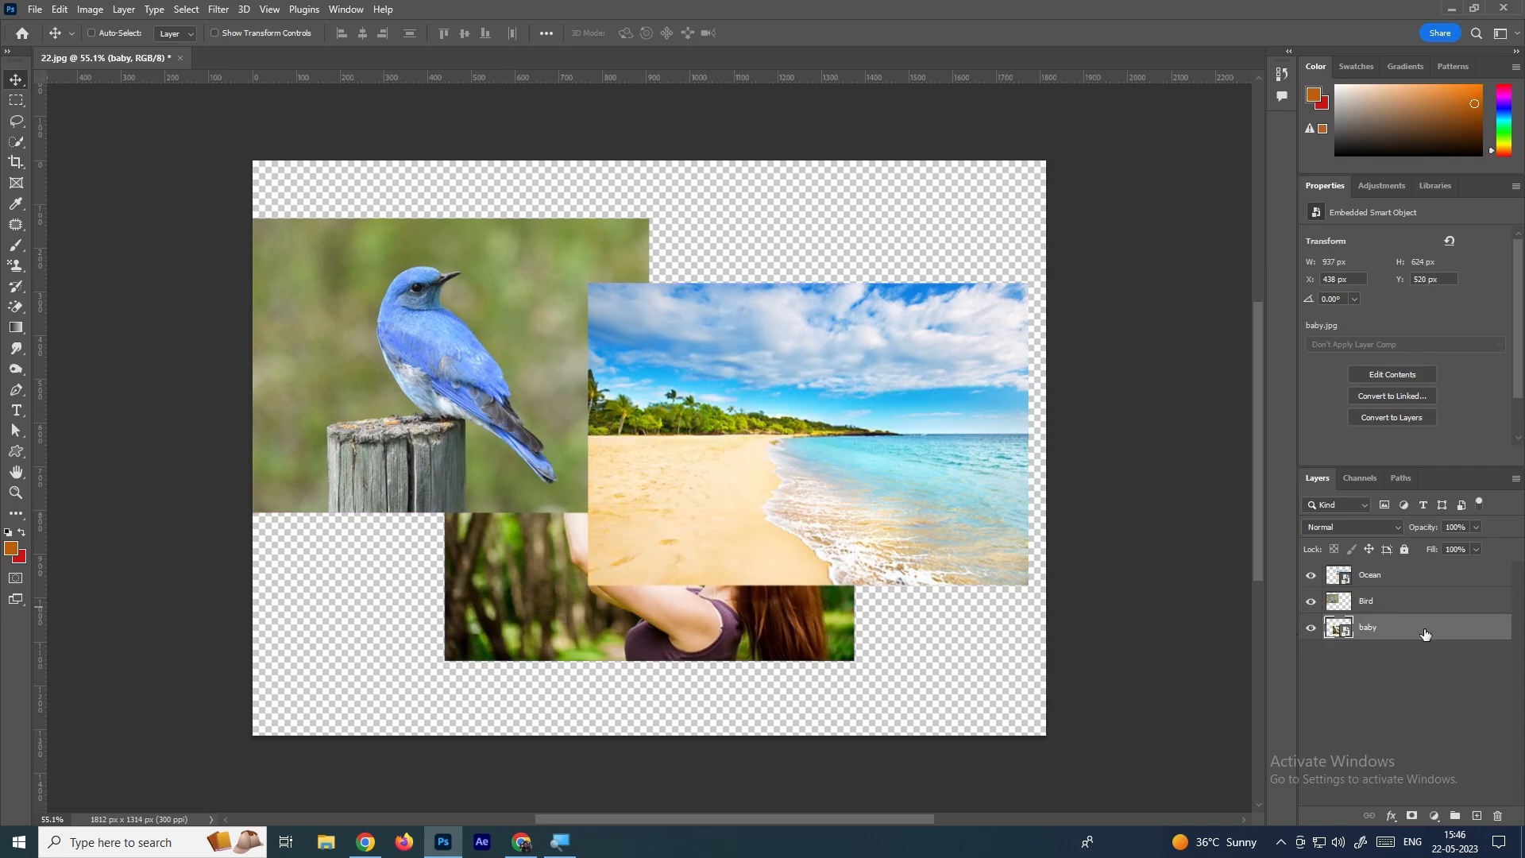
Raise the baby layer to the top, move it to about X 550 px, Y 347 px, and reorder it between Ocean and Bird
drag(1407, 635, 1406, 598)
drag(703, 616, 655, 604)
drag(1452, 601, 1446, 571)
drag(735, 556, 830, 491)
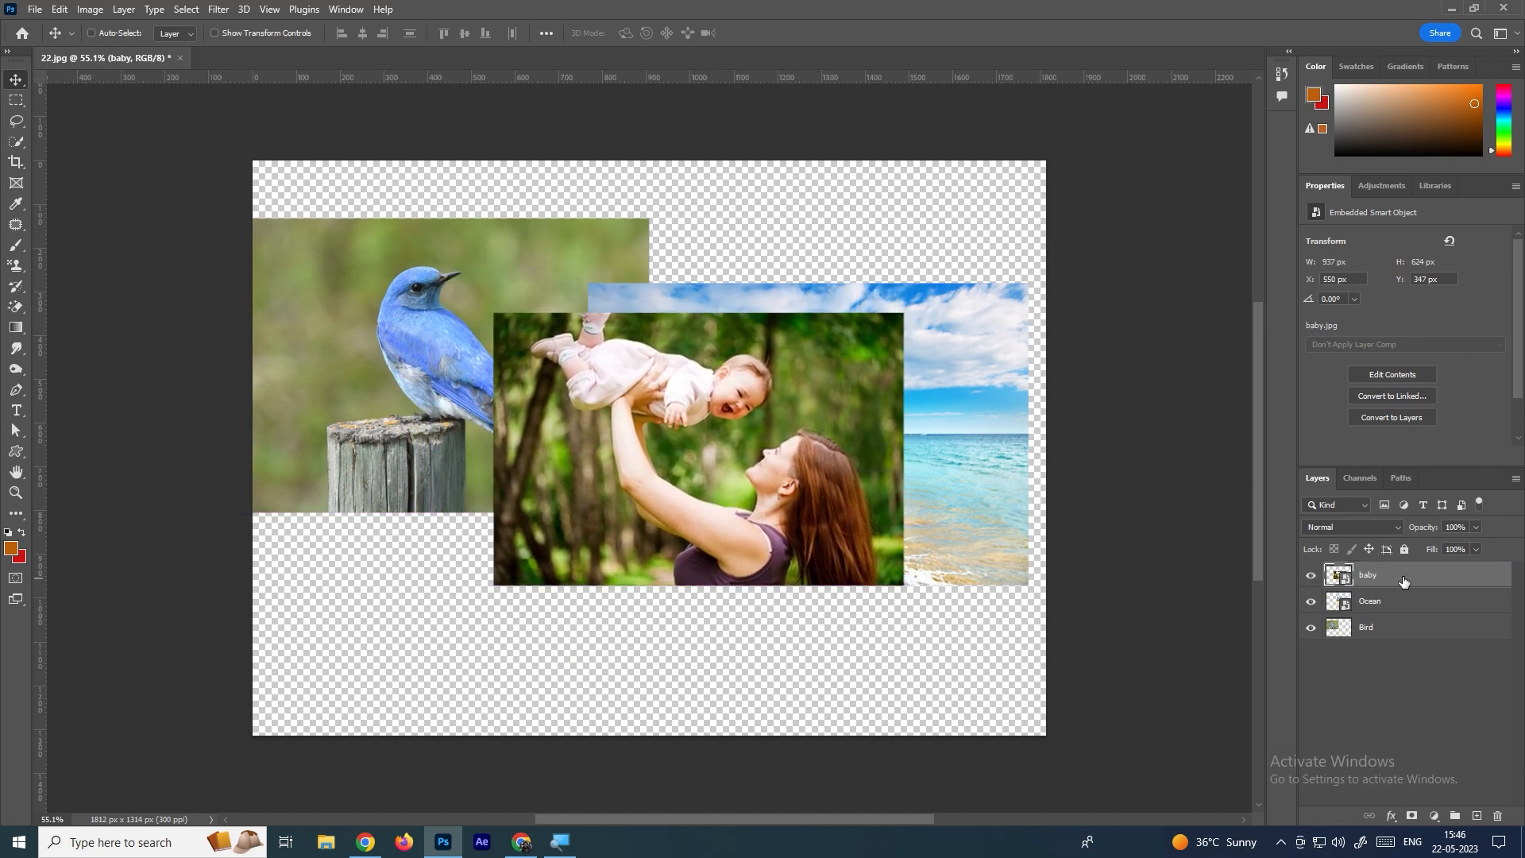
mouse_move(1402, 581)
mouse_down()
mouse_move(1406, 640)
mouse_move(1402, 589)
mouse_up()
click(1410, 656)
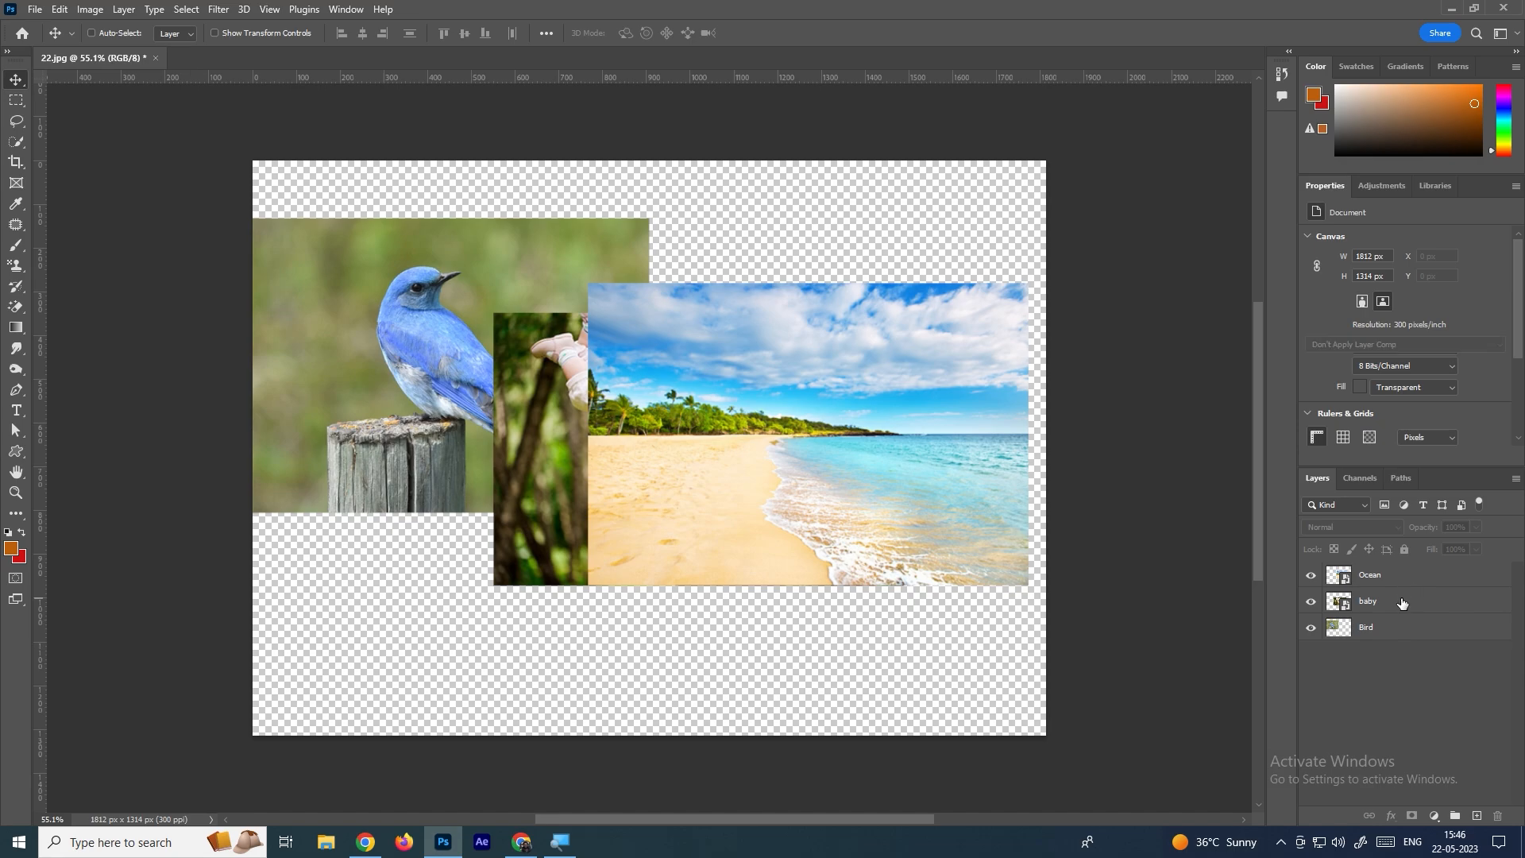
Delete the baby layer and undo the deletion
click(1402, 603)
key(Delete)
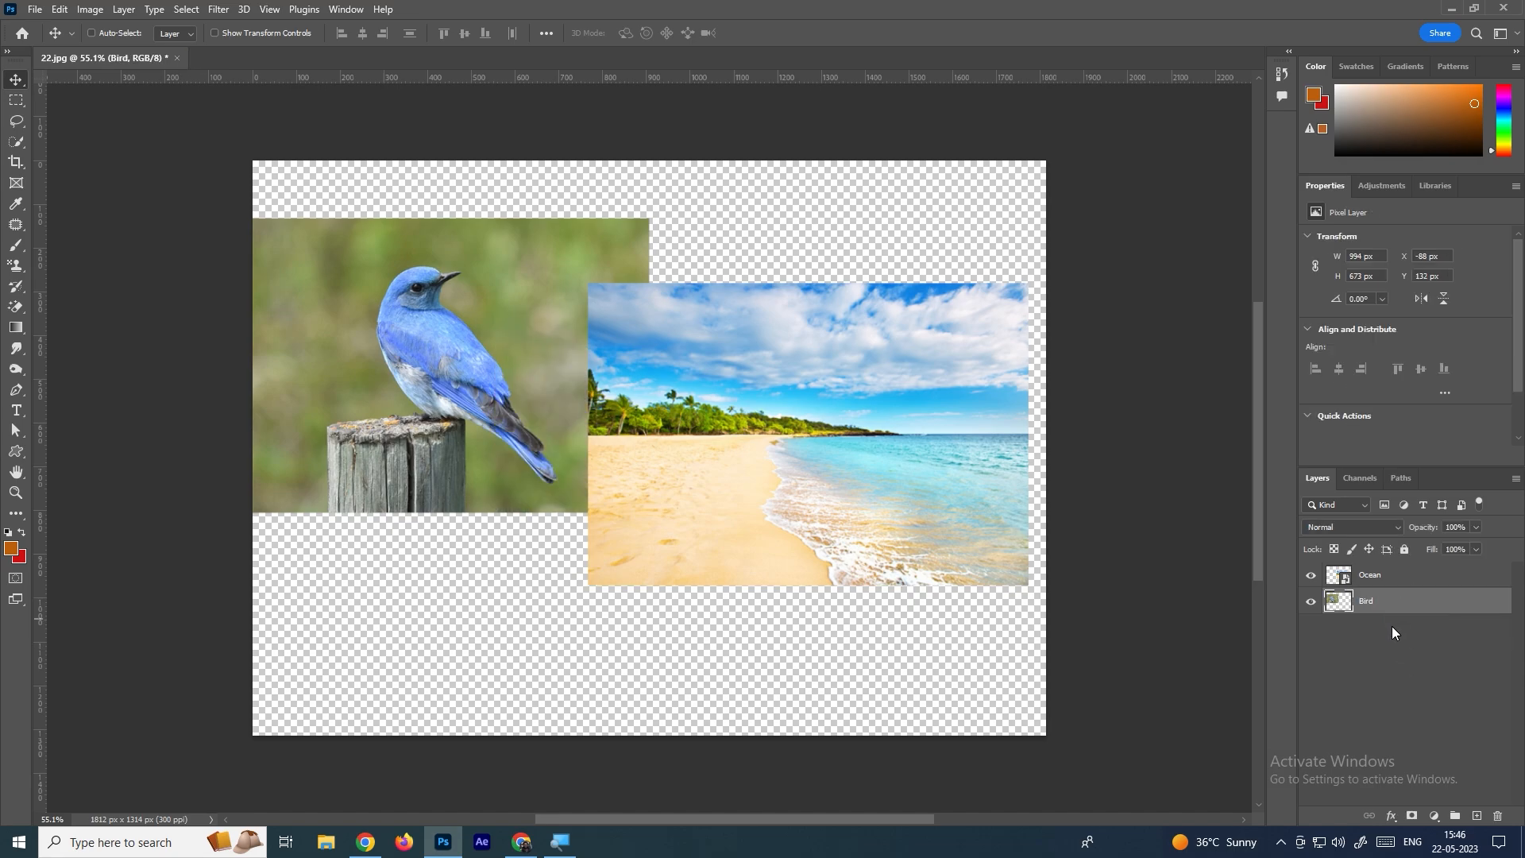
key(ctrl+z)
Delete the Ocean and Bird layers, keeping only the baby layer
click(1390, 580)
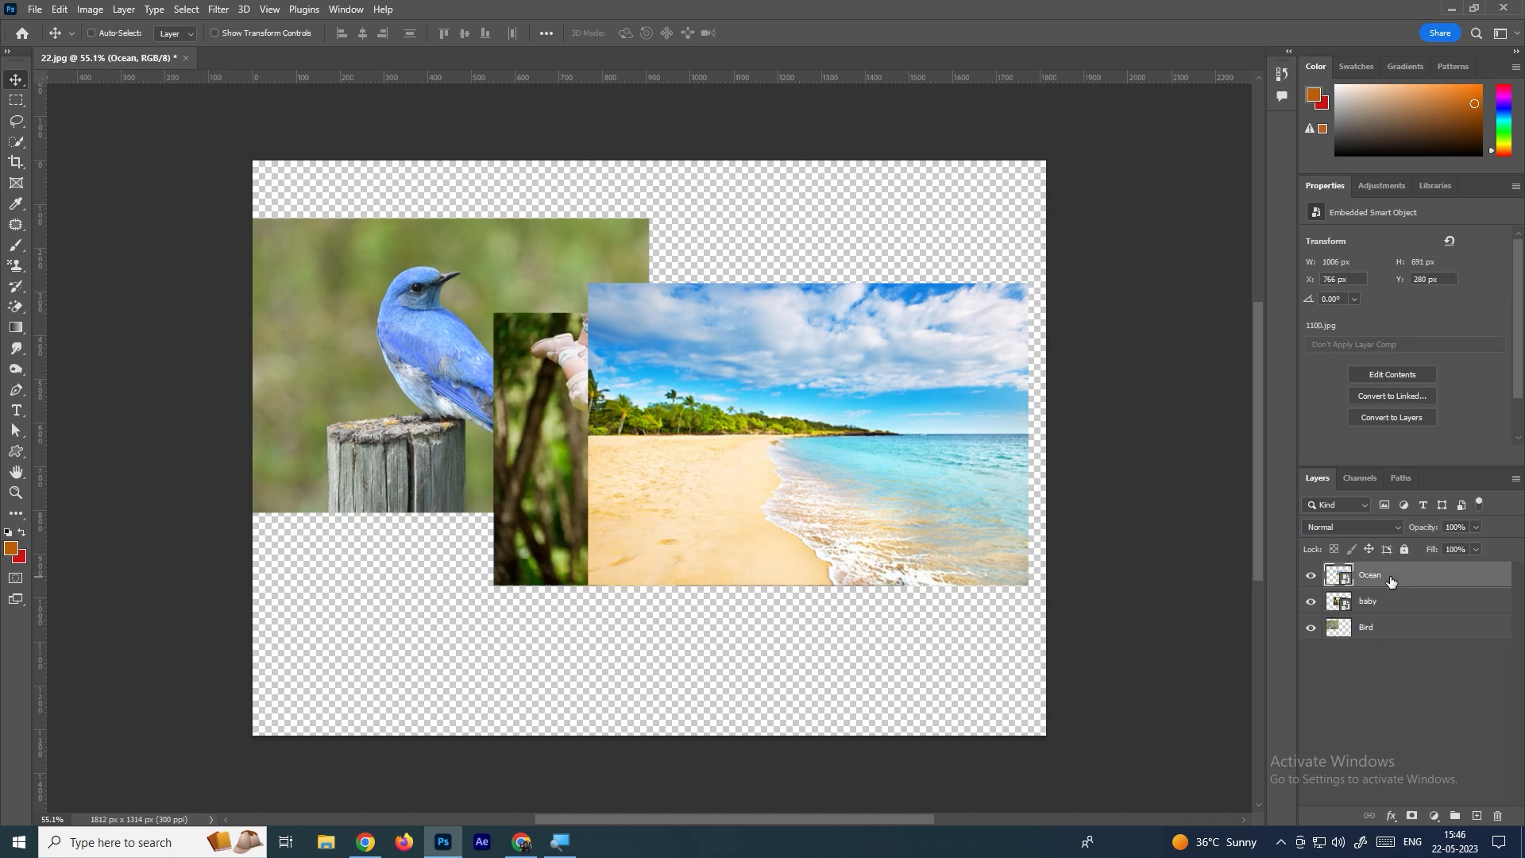
key(Delete)
click(1378, 610)
key(Delete)
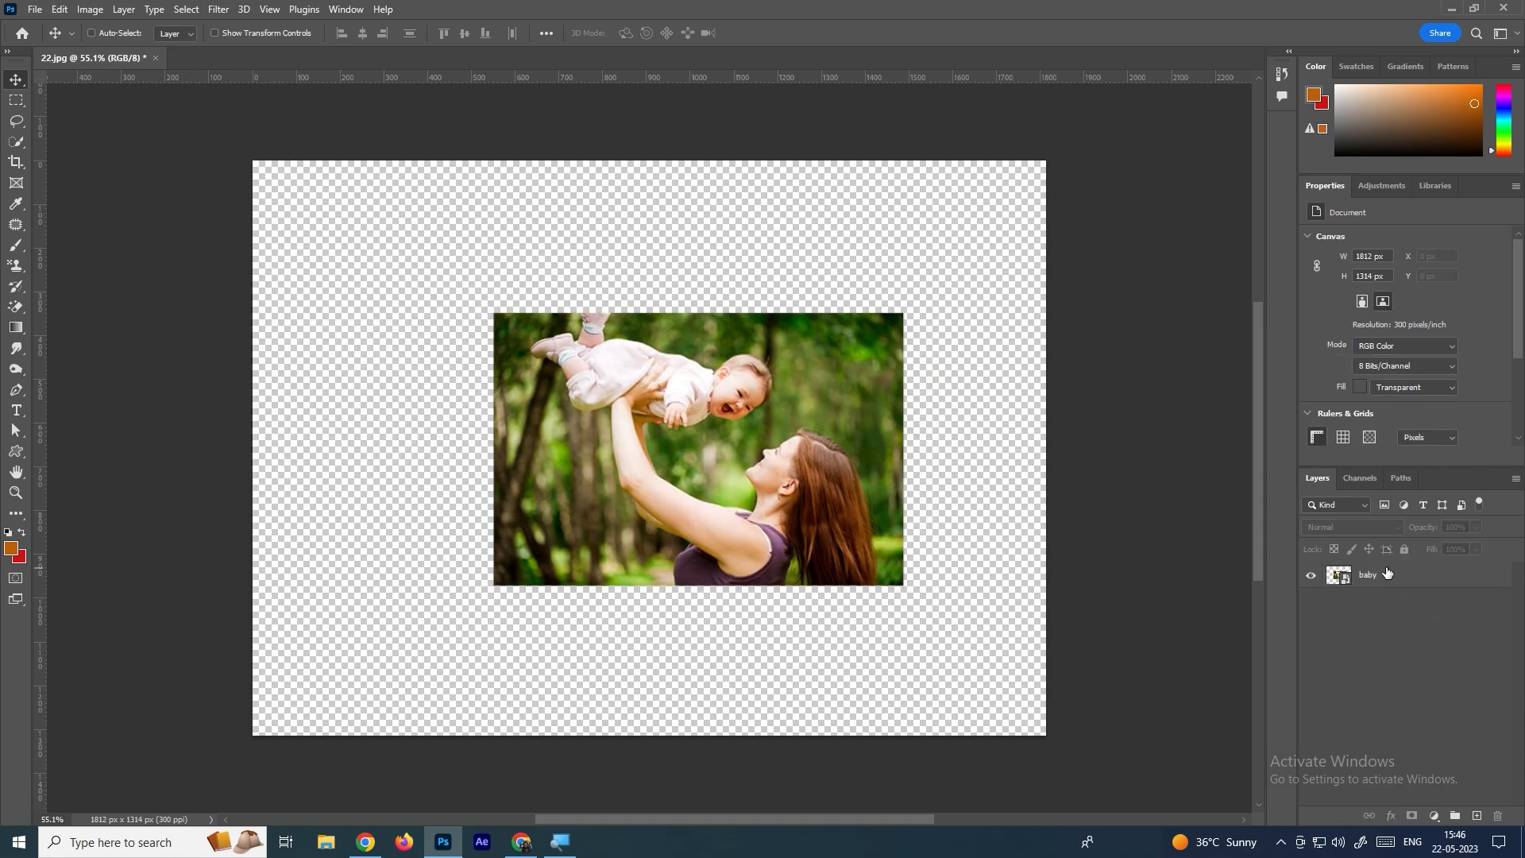
Free Transform the baby image to cover the whole canvas, about 1919 × 1314 px at X 0 px, Y 0 px
key(ctrl+t)
alt+scroll(834, 546, down, 1)
alt+scroll(834, 546, down, 2)
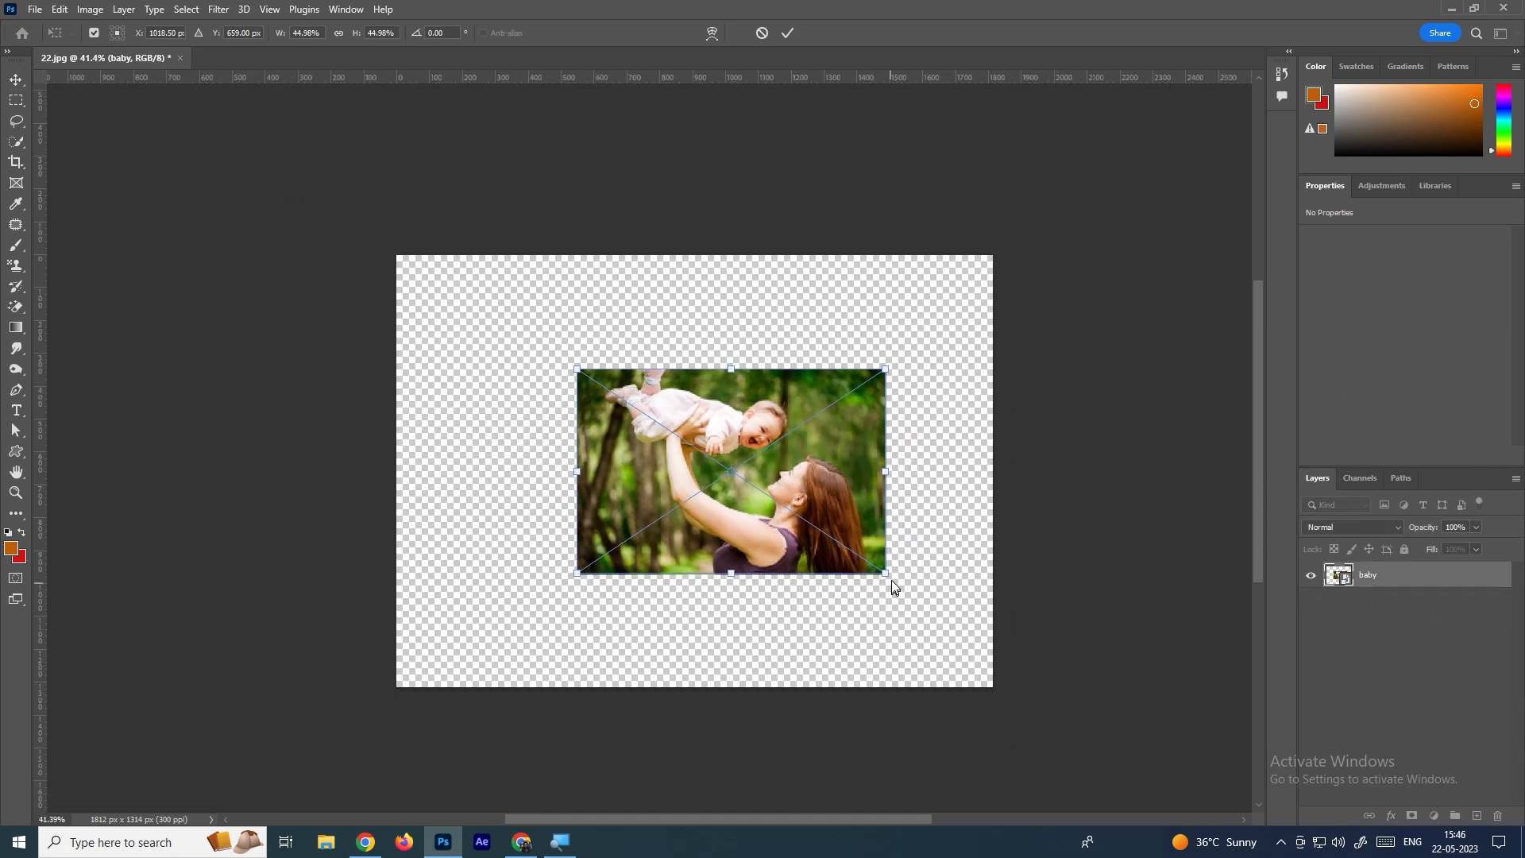
drag(886, 572, 1039, 678)
drag(993, 568, 812, 456)
drag(860, 561, 1028, 684)
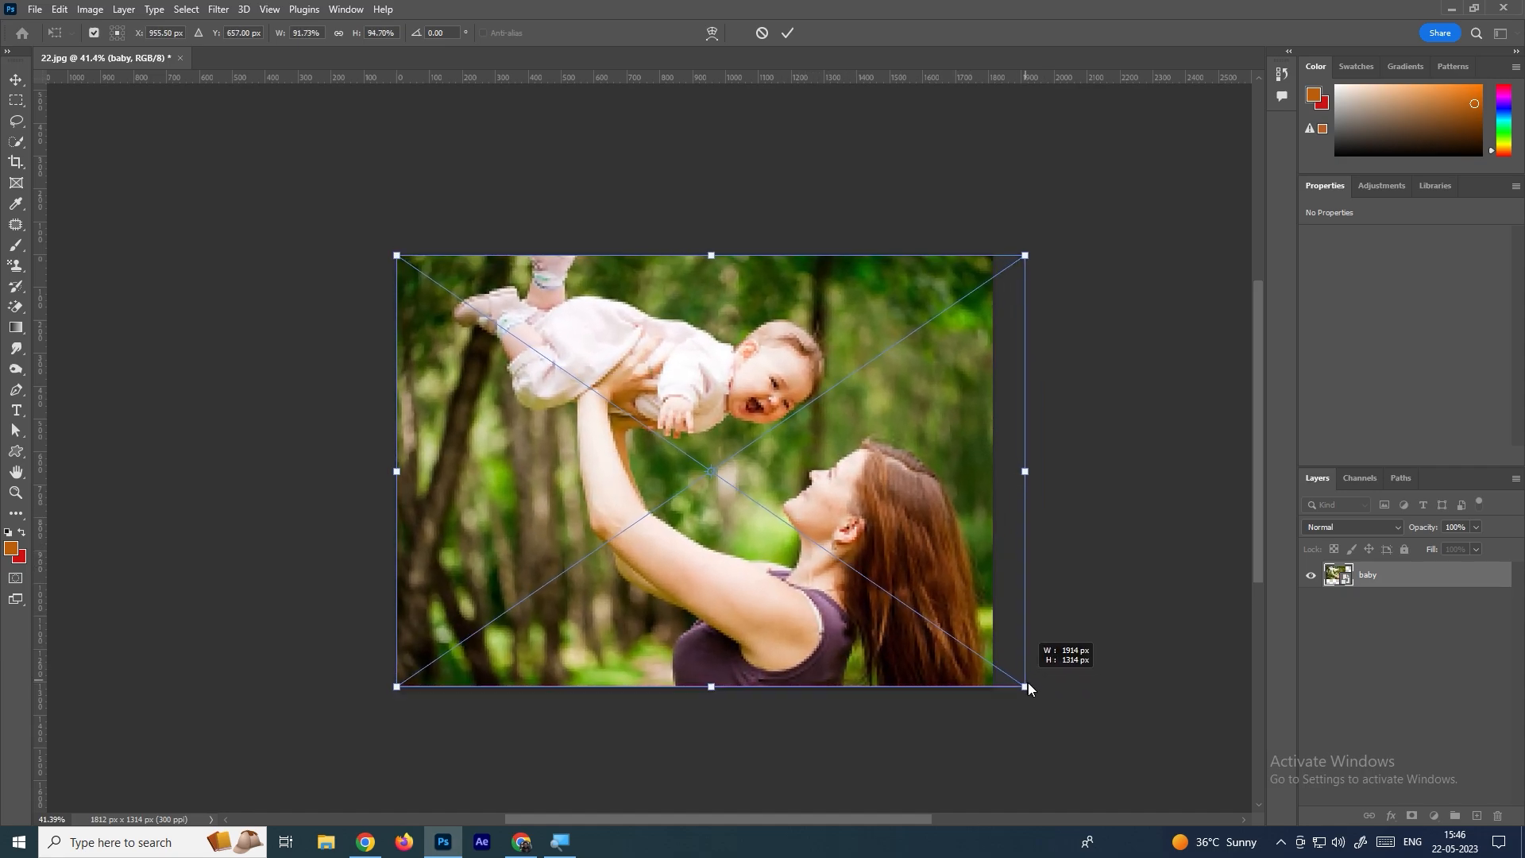
key(Return)
Rasterize the baby layer and remove the forest background around the woman and baby with the Quick Selection tool
right_click(1398, 576)
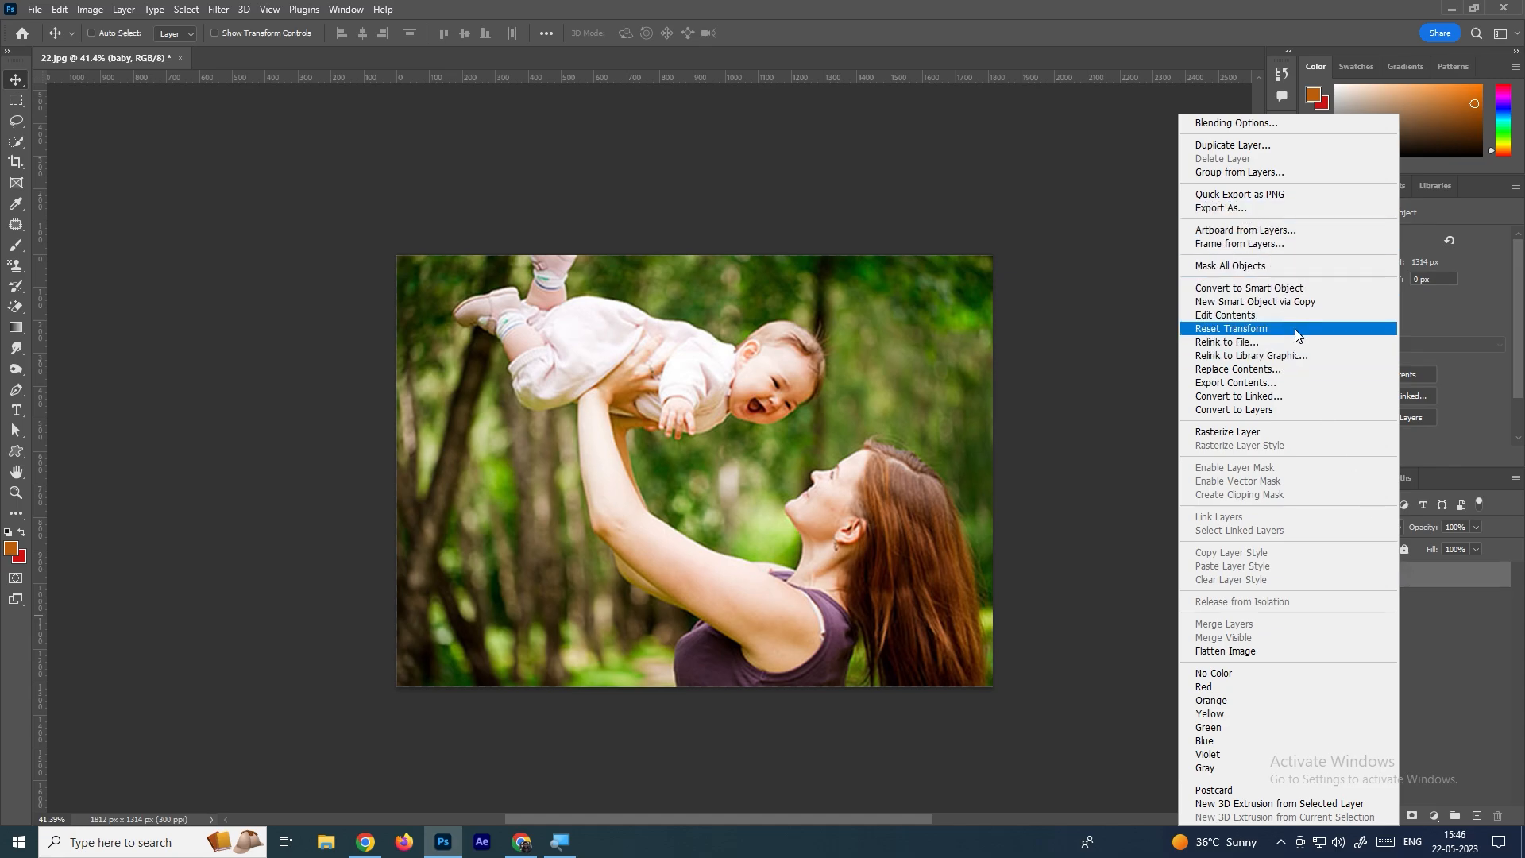
click(1241, 430)
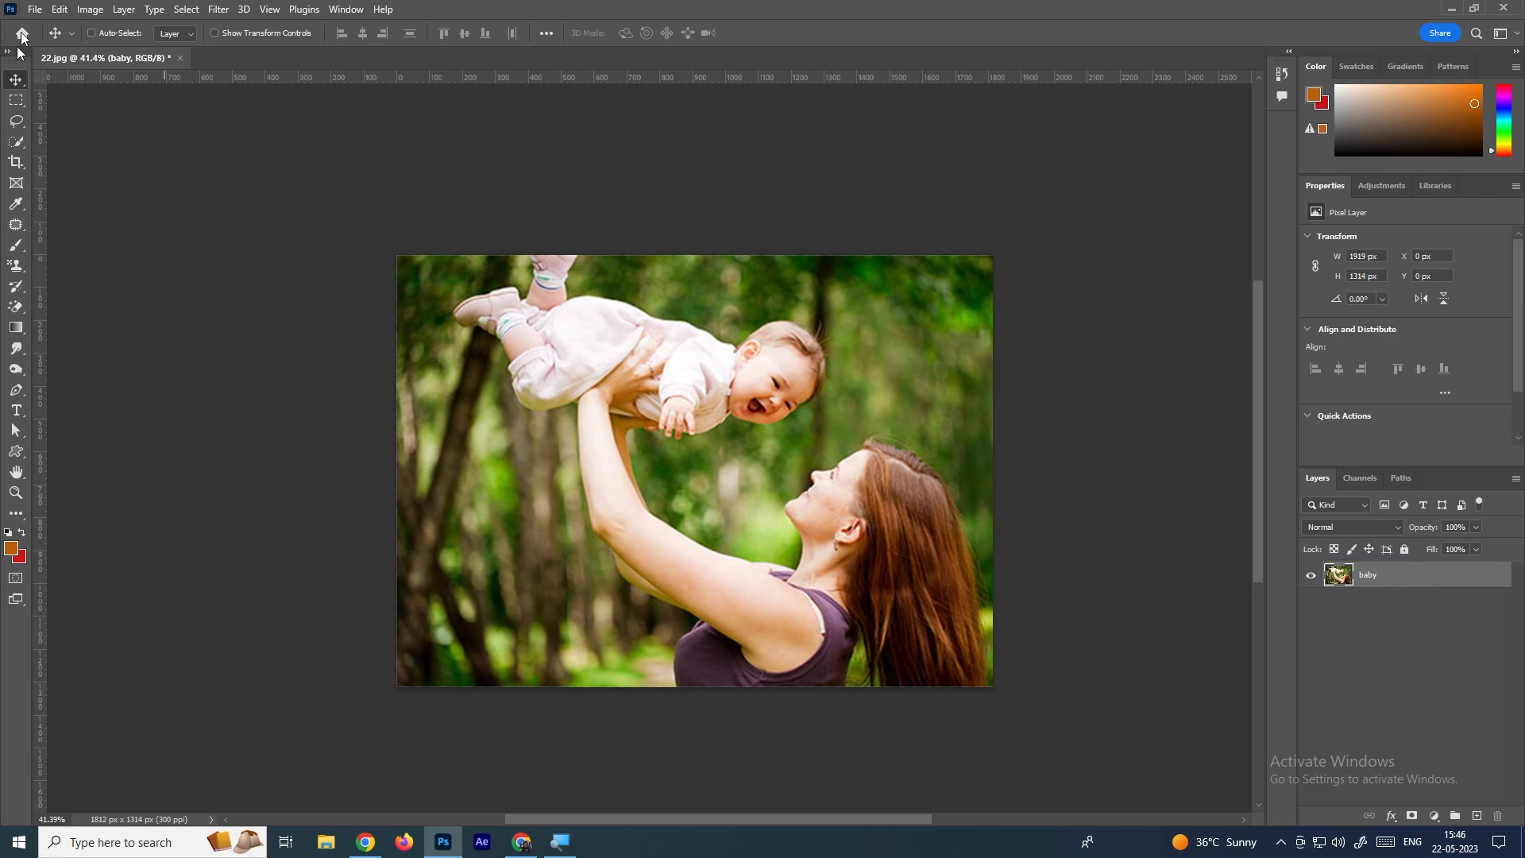
click(16, 147)
right_click(15, 151)
click(102, 157)
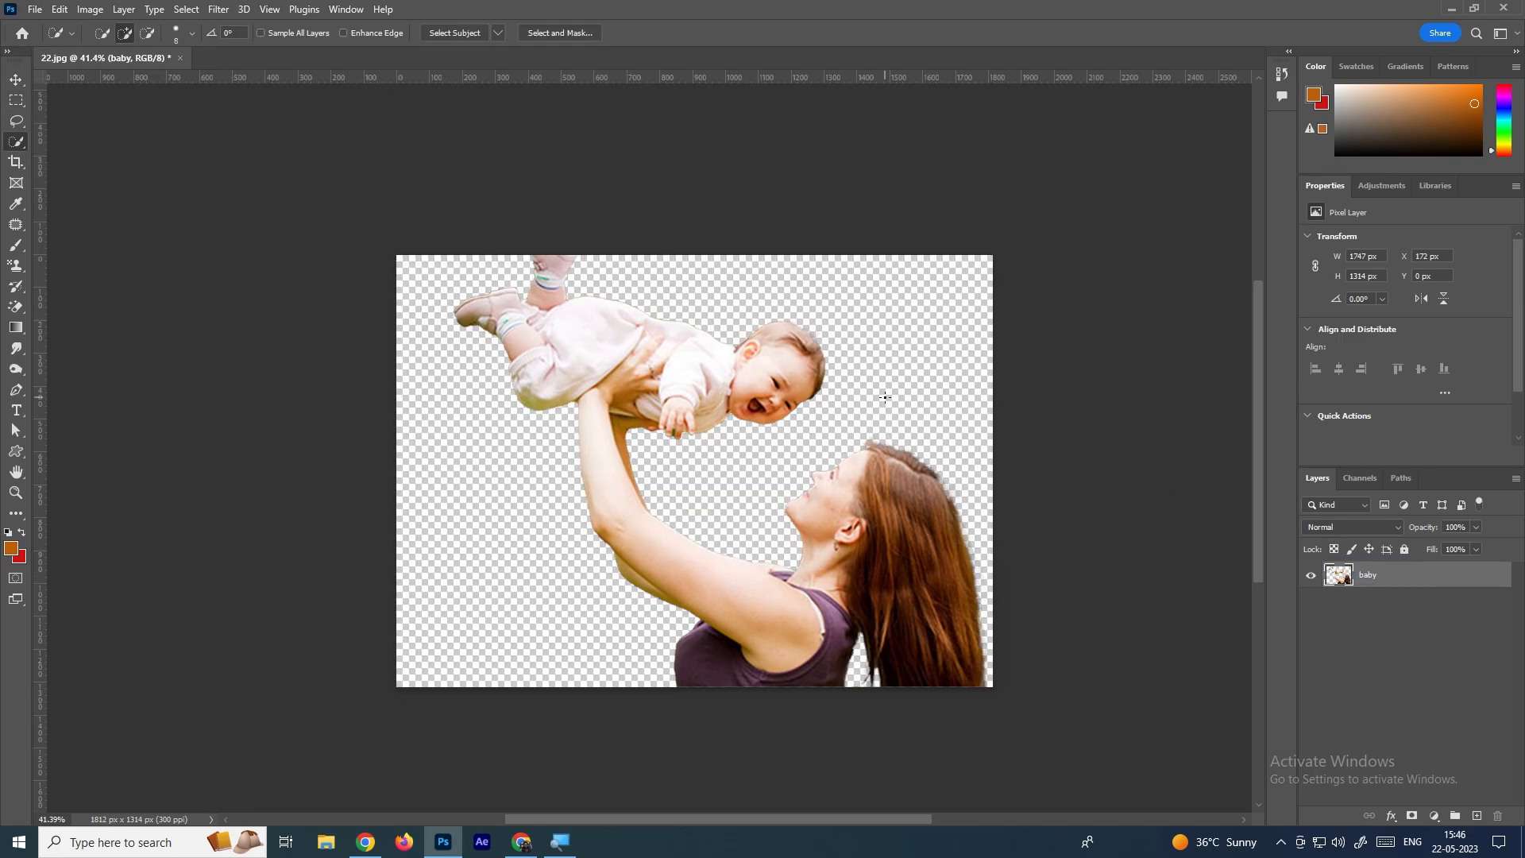
Place the 1100 beach image as embedded, scale it to about 1848 × 1349 px to cover the canvas, and put it beneath the baby layer
click(36, 9)
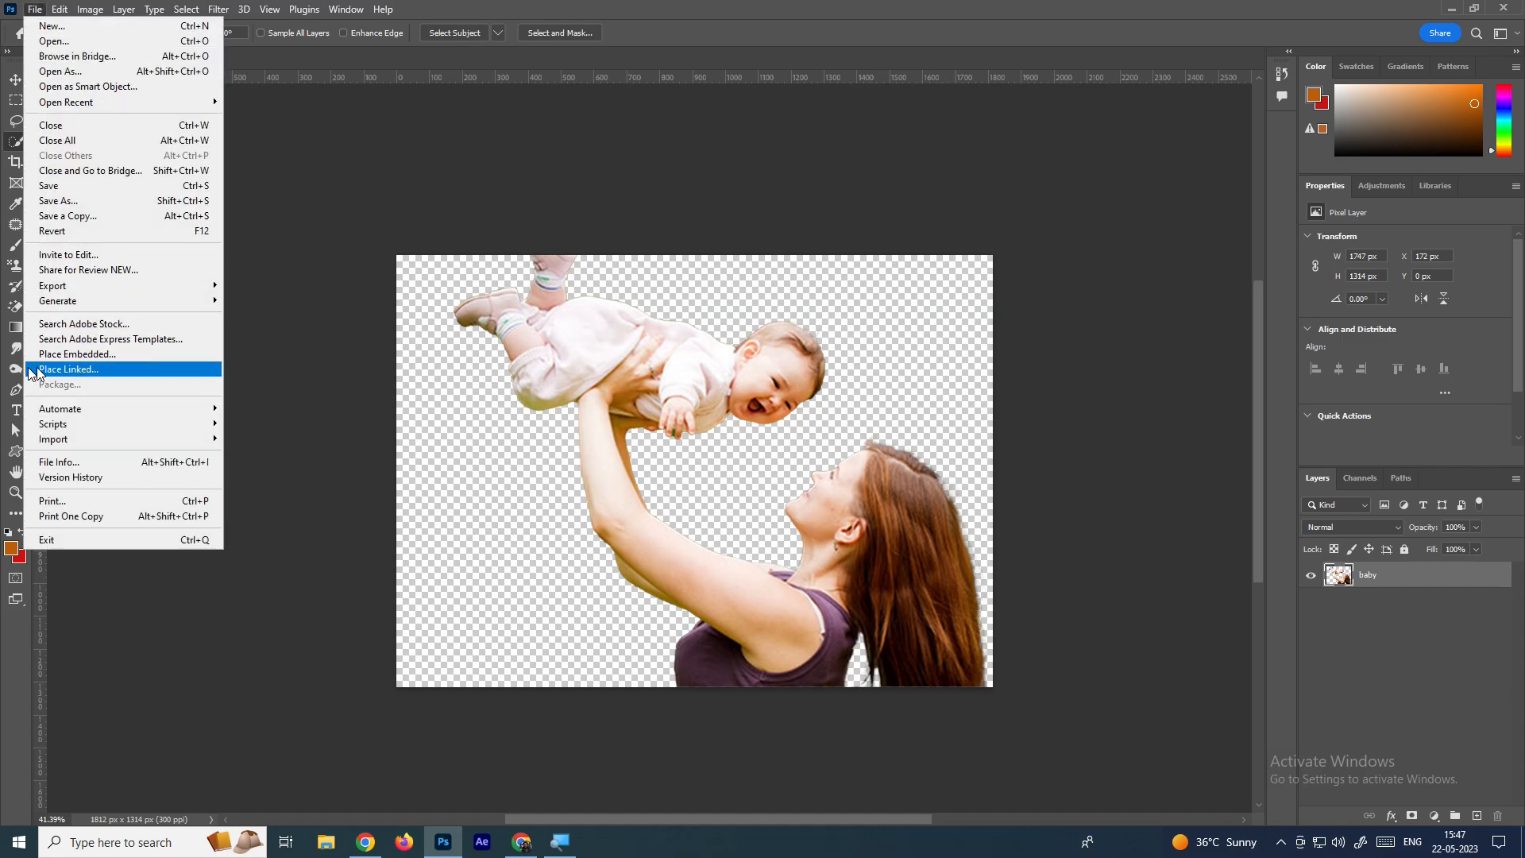
click(138, 356)
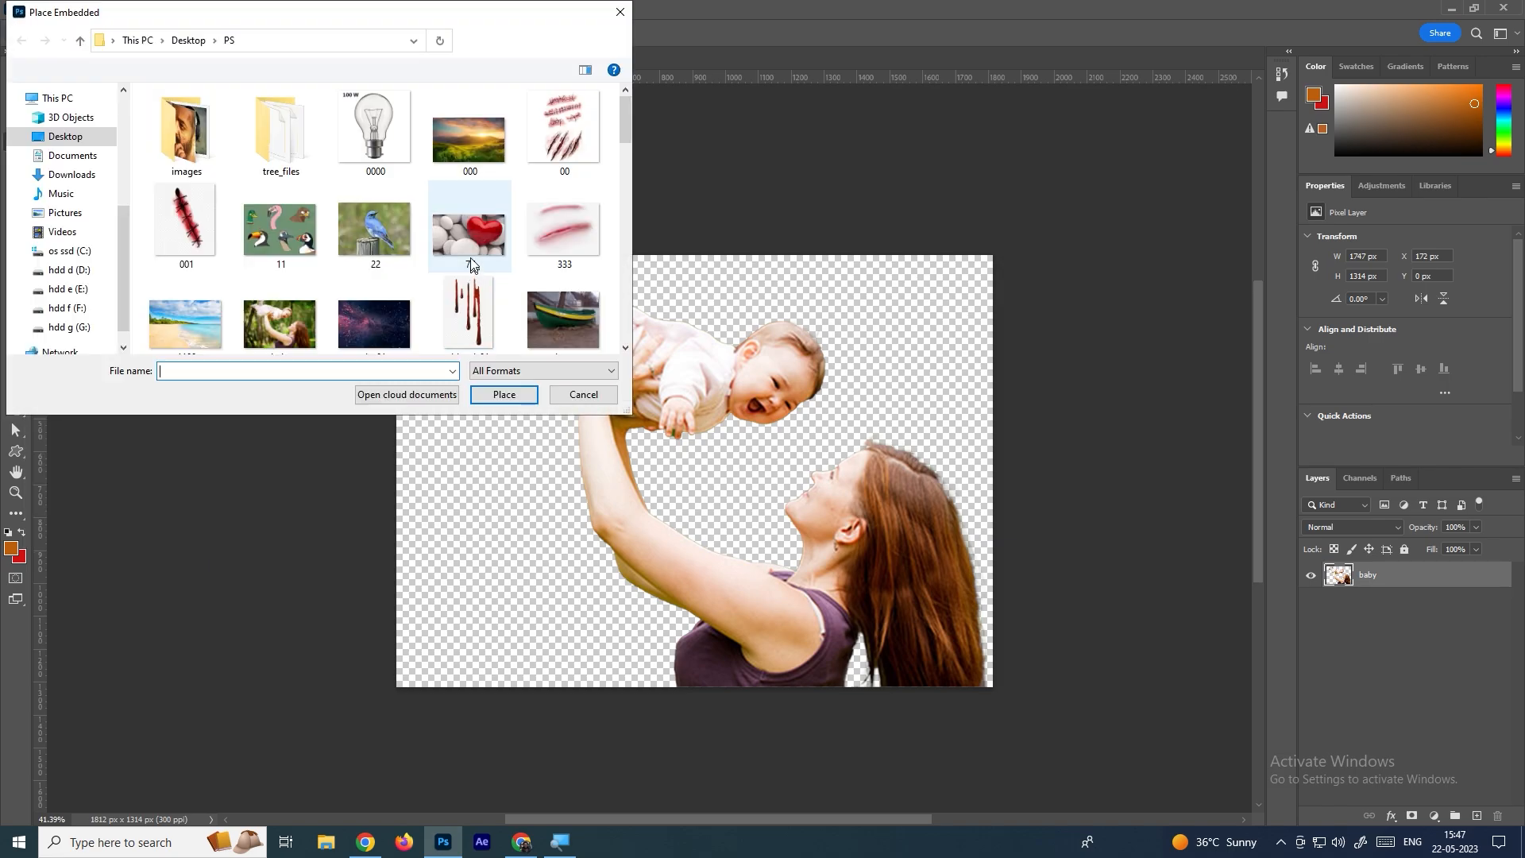
click(192, 331)
double_click(192, 325)
drag(725, 466, 510, 305)
drag(563, 366, 1007, 697)
key(Return)
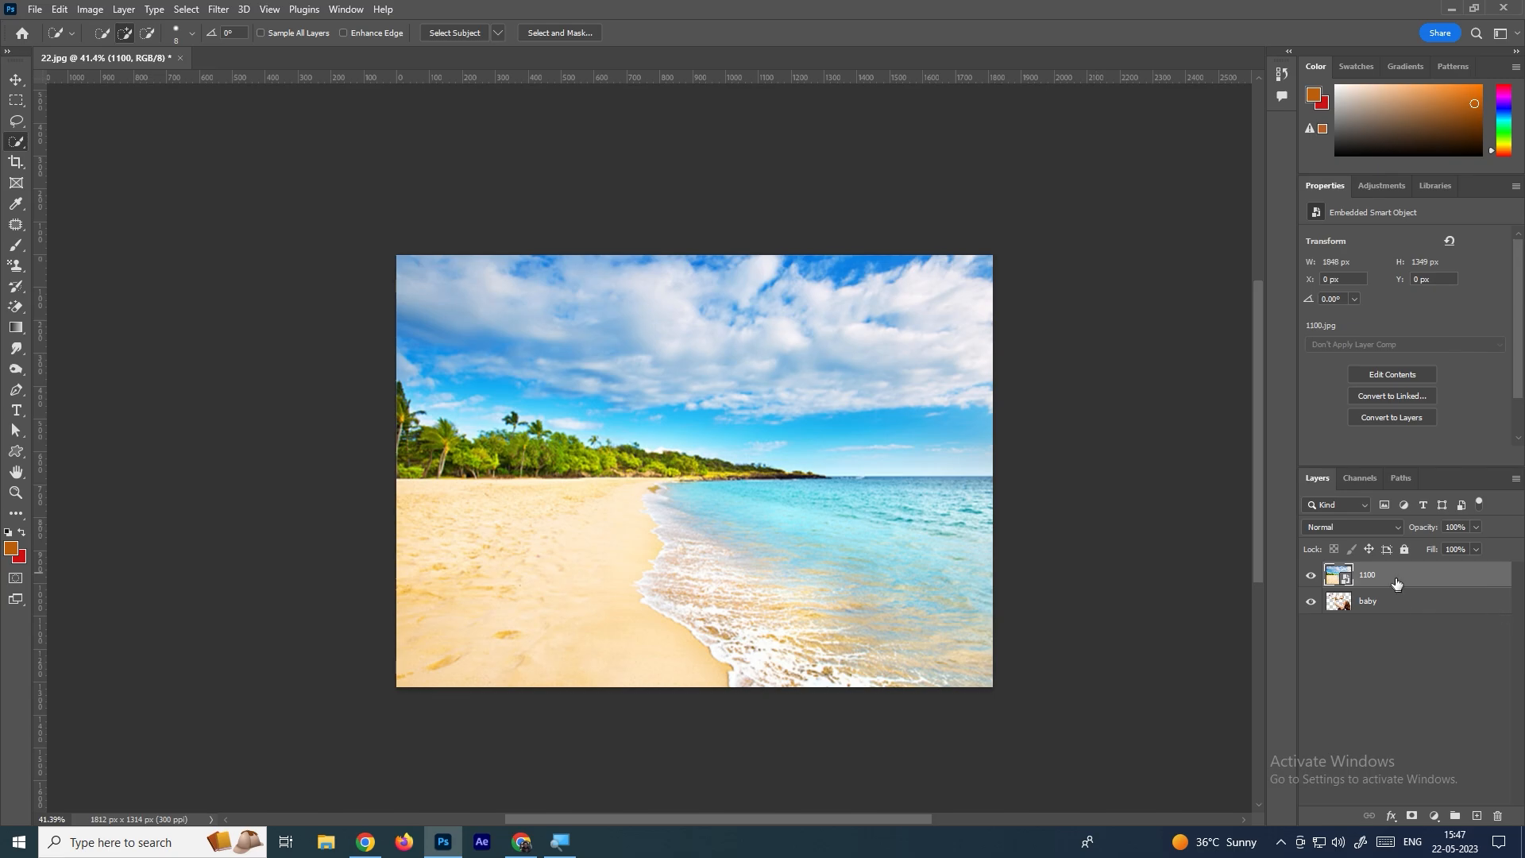
drag(1396, 582, 1394, 623)
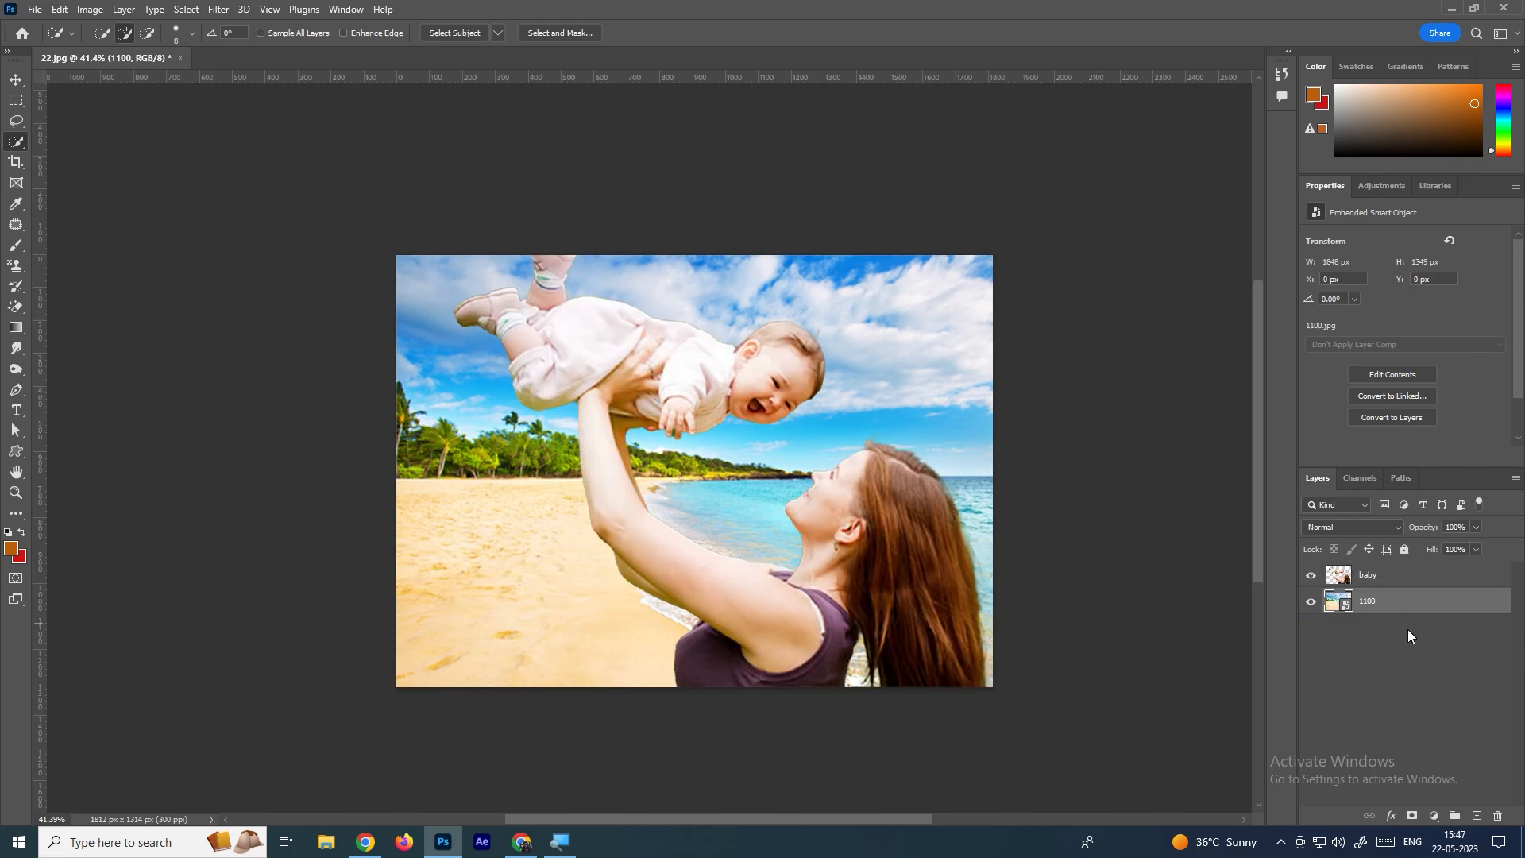
Move the baby cutout slightly up and to the left with the Move tool, and reorder its layer below 1100
click(1402, 573)
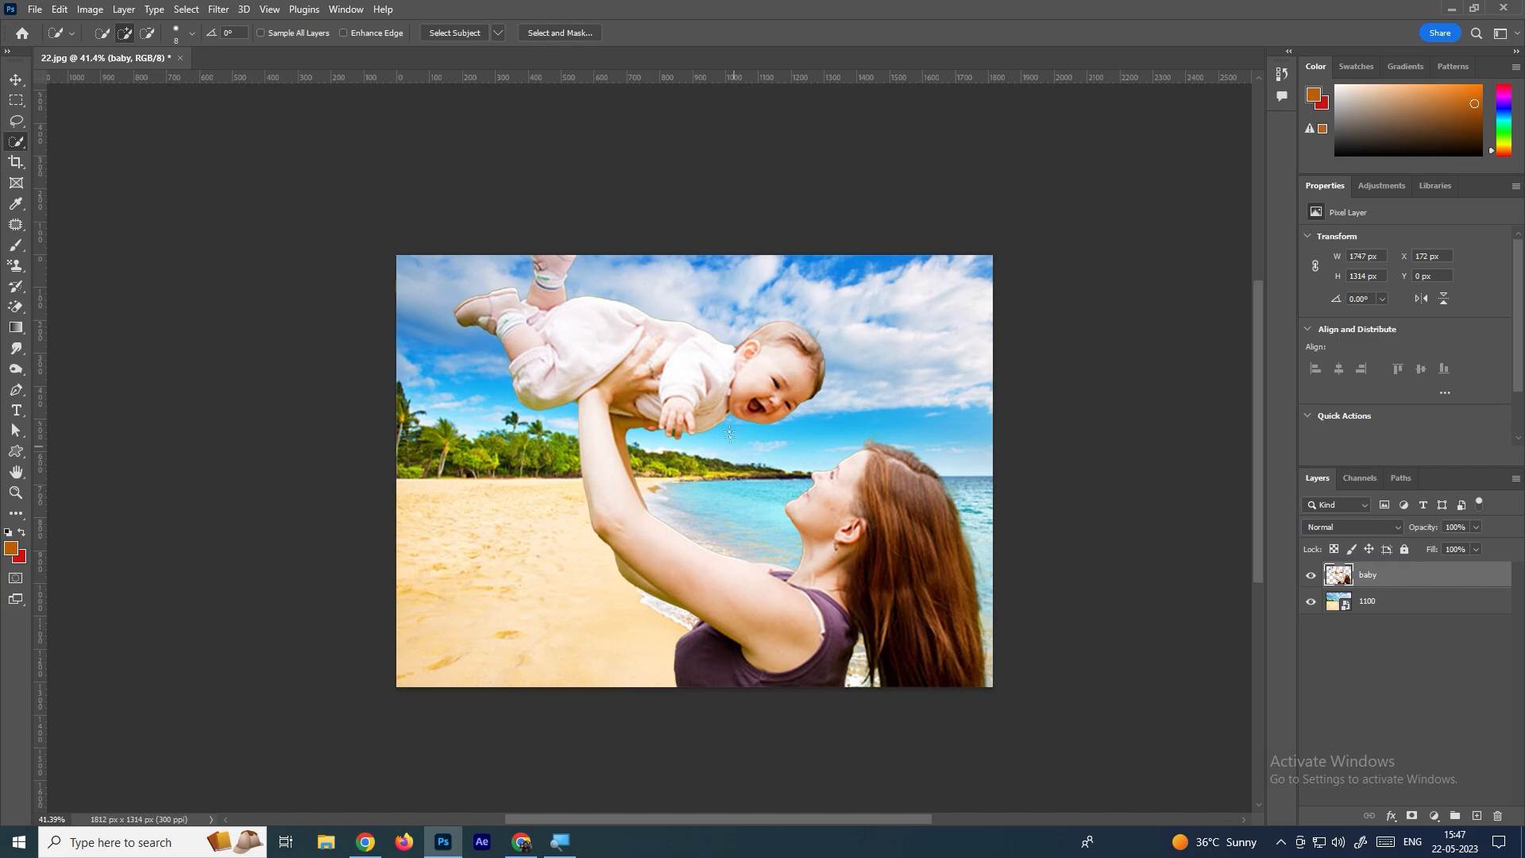
click(16, 80)
drag(618, 371, 567, 354)
drag(1374, 582, 1382, 616)
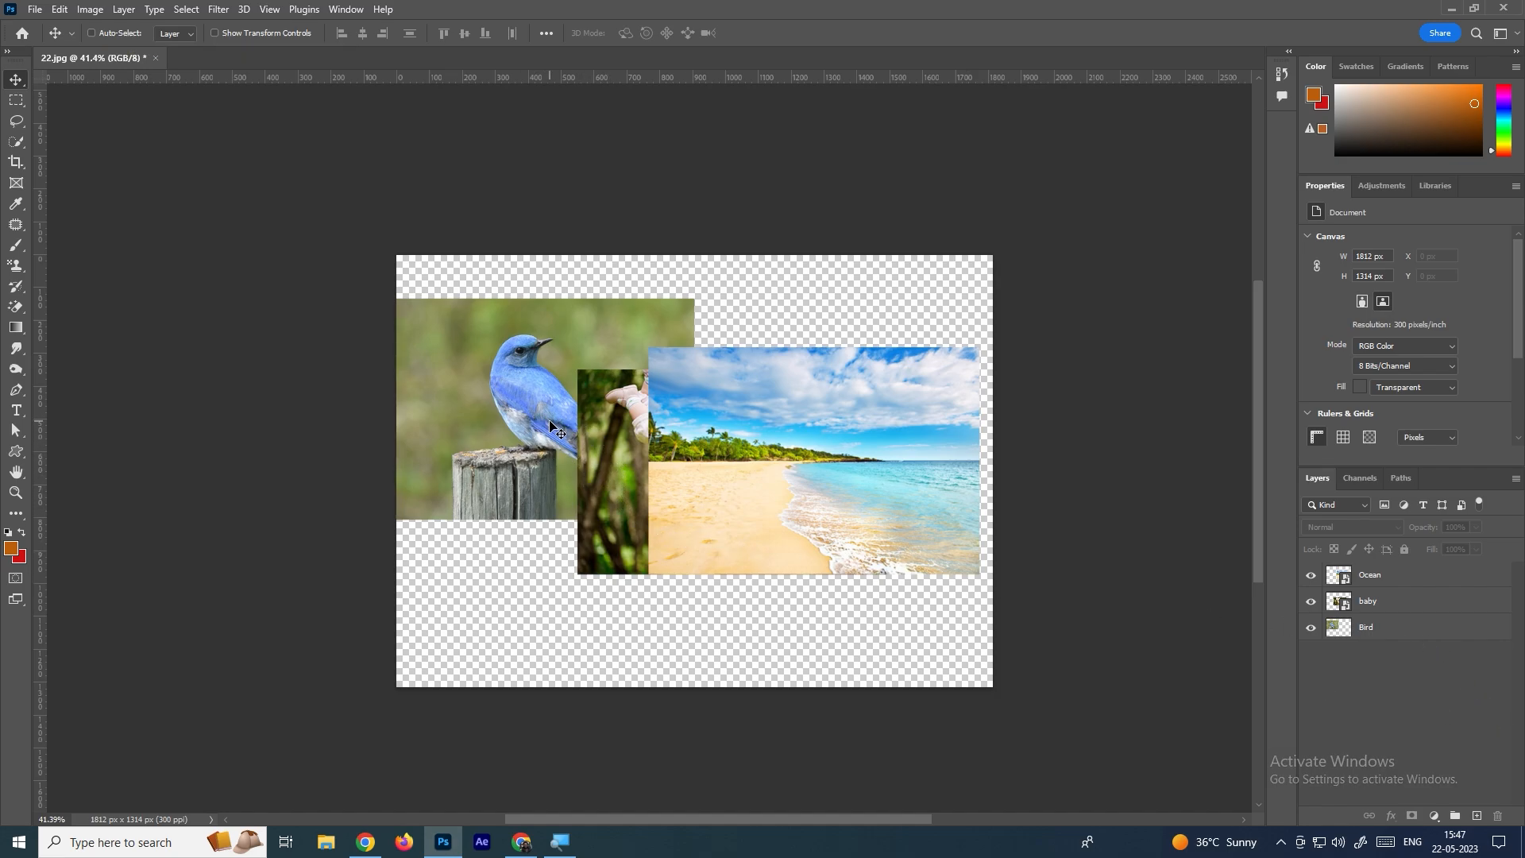
Move the baby layer to about X 409 px, Y 542 px, then try the Move tool on the Ocean image with no layer selected
click(1430, 609)
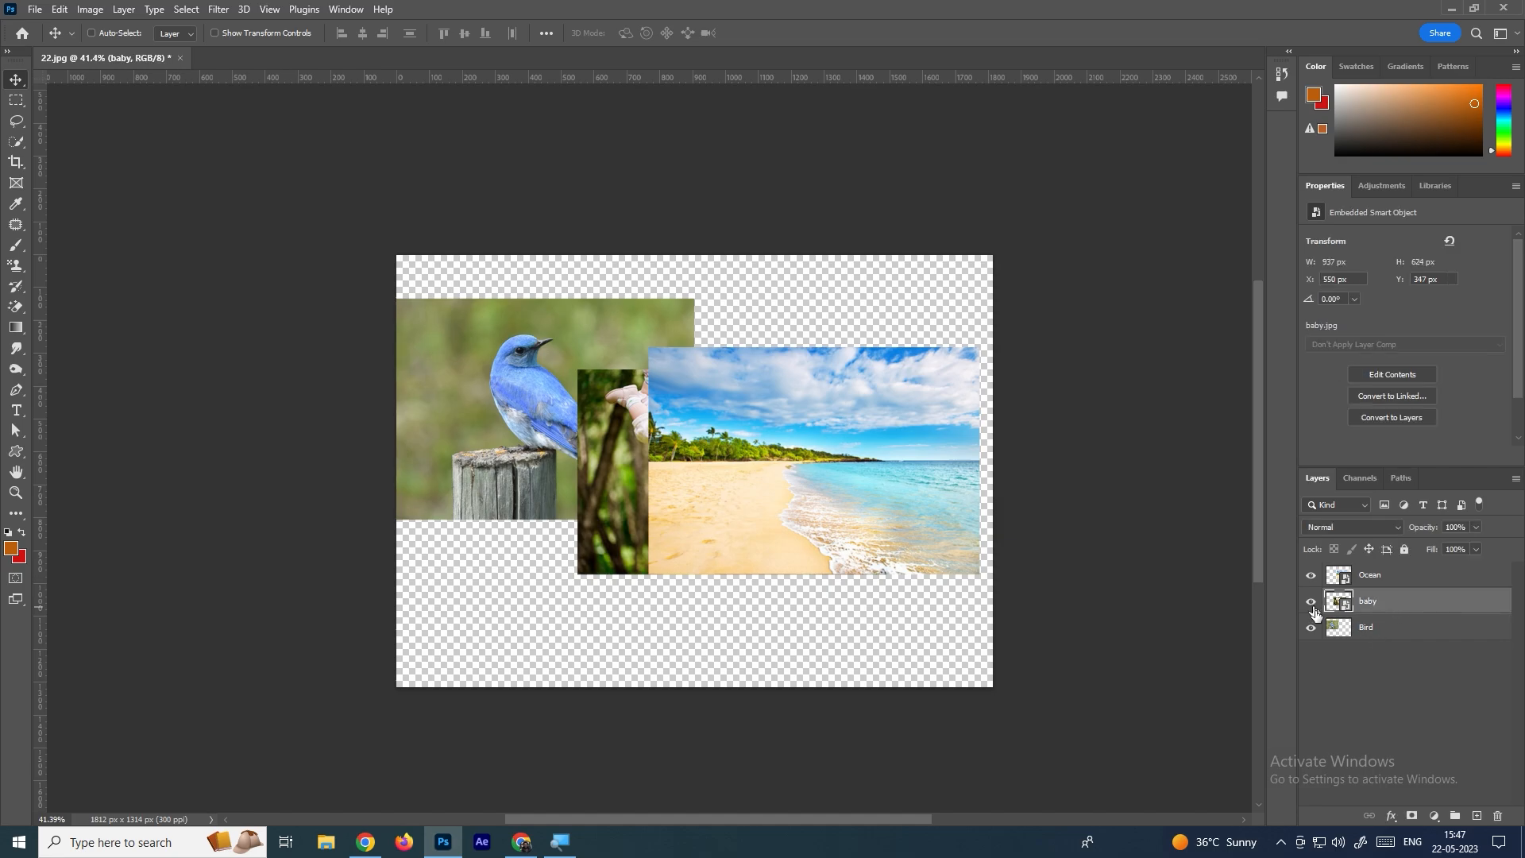
drag(612, 472, 565, 533)
click(1407, 680)
click(704, 505)
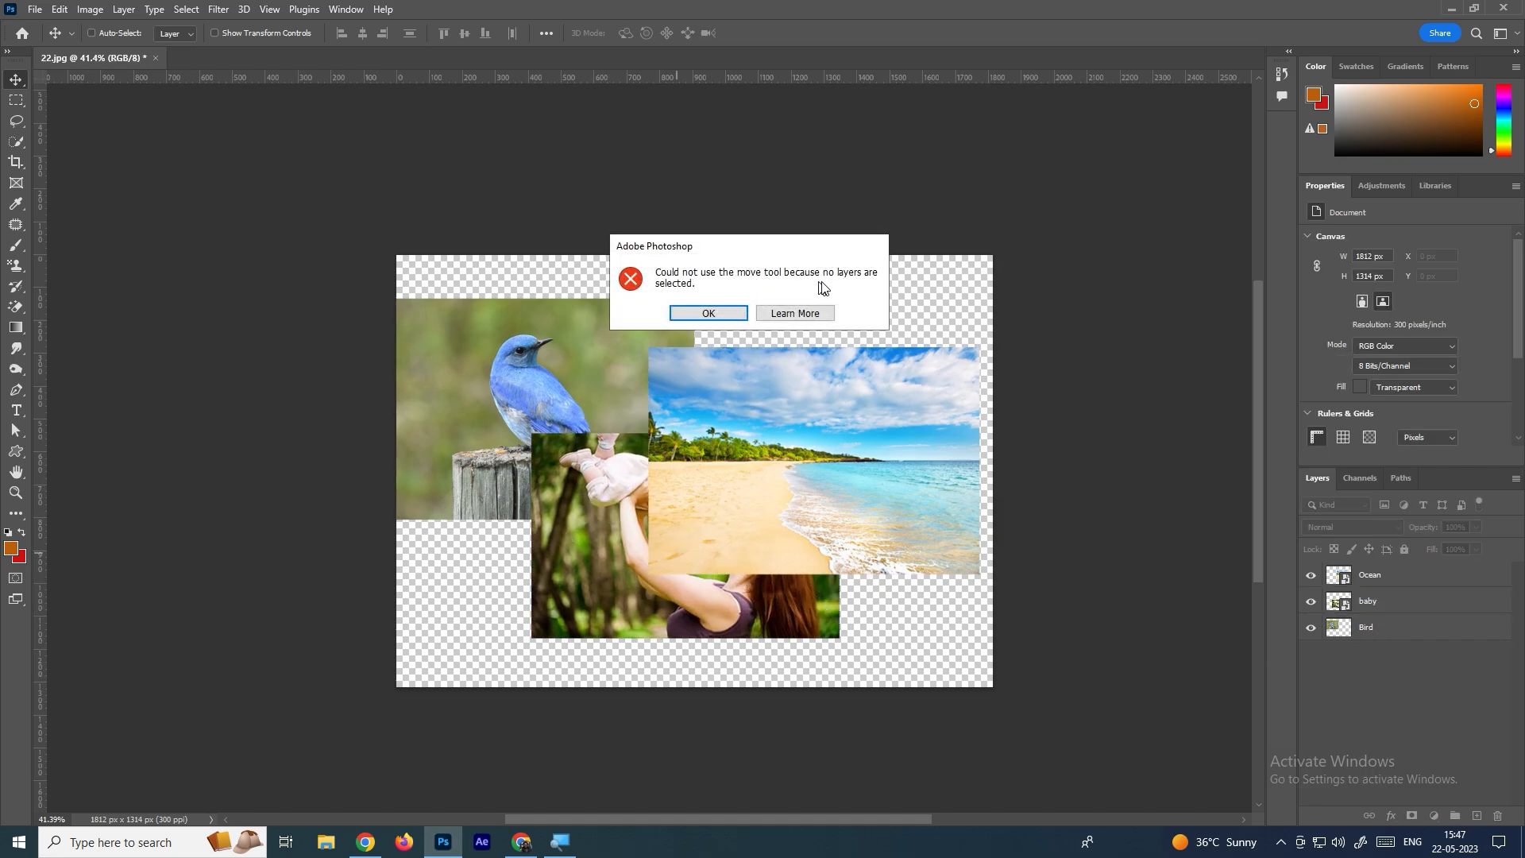
click(708, 313)
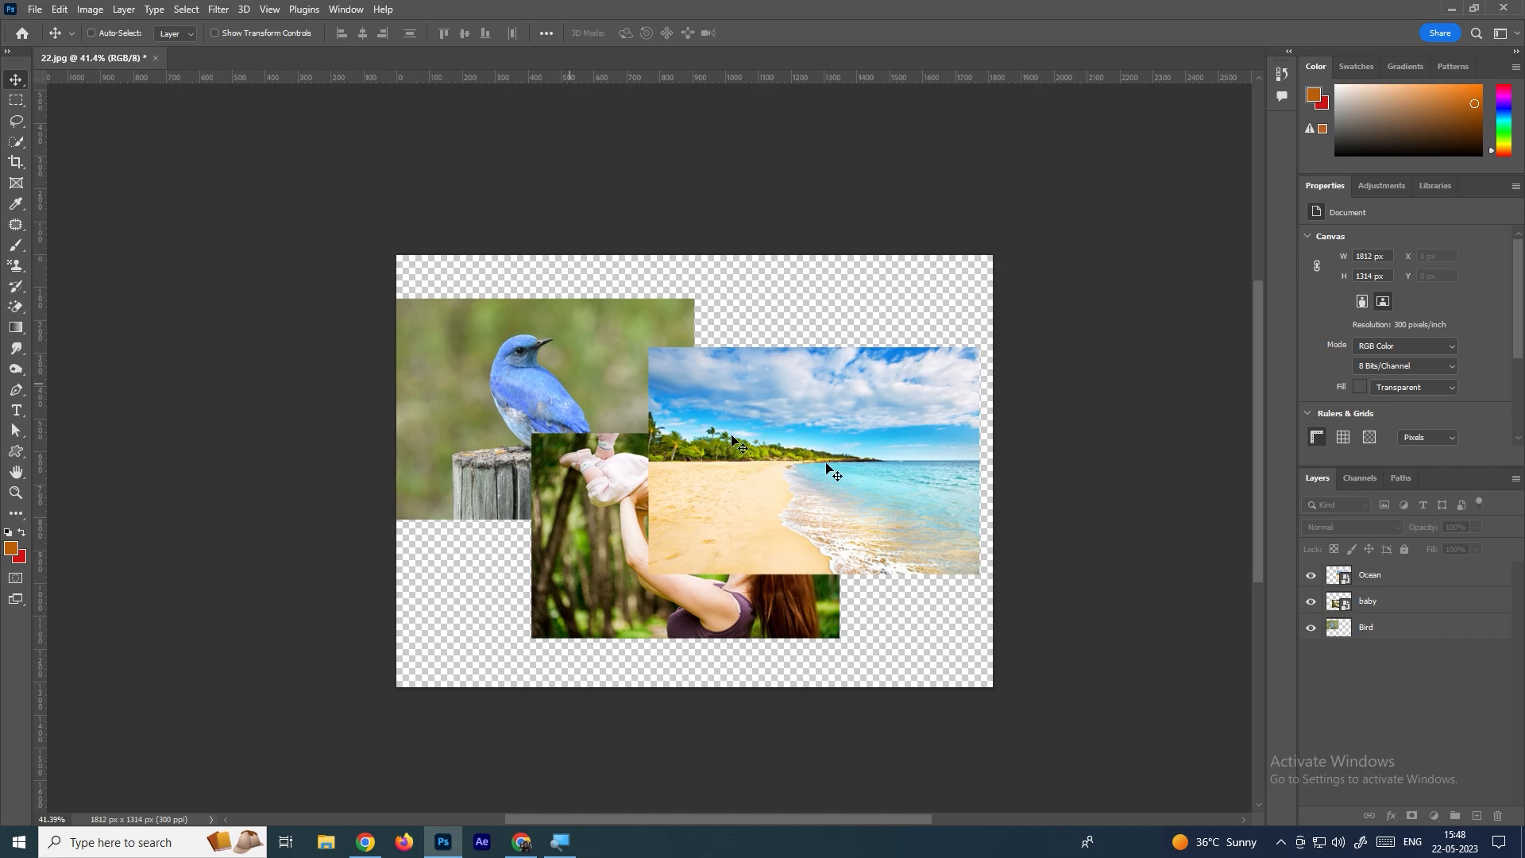
Move the Bird layer to about X -116 px, Y 65 px, and deselect all layers
click(1344, 630)
drag(645, 371, 597, 355)
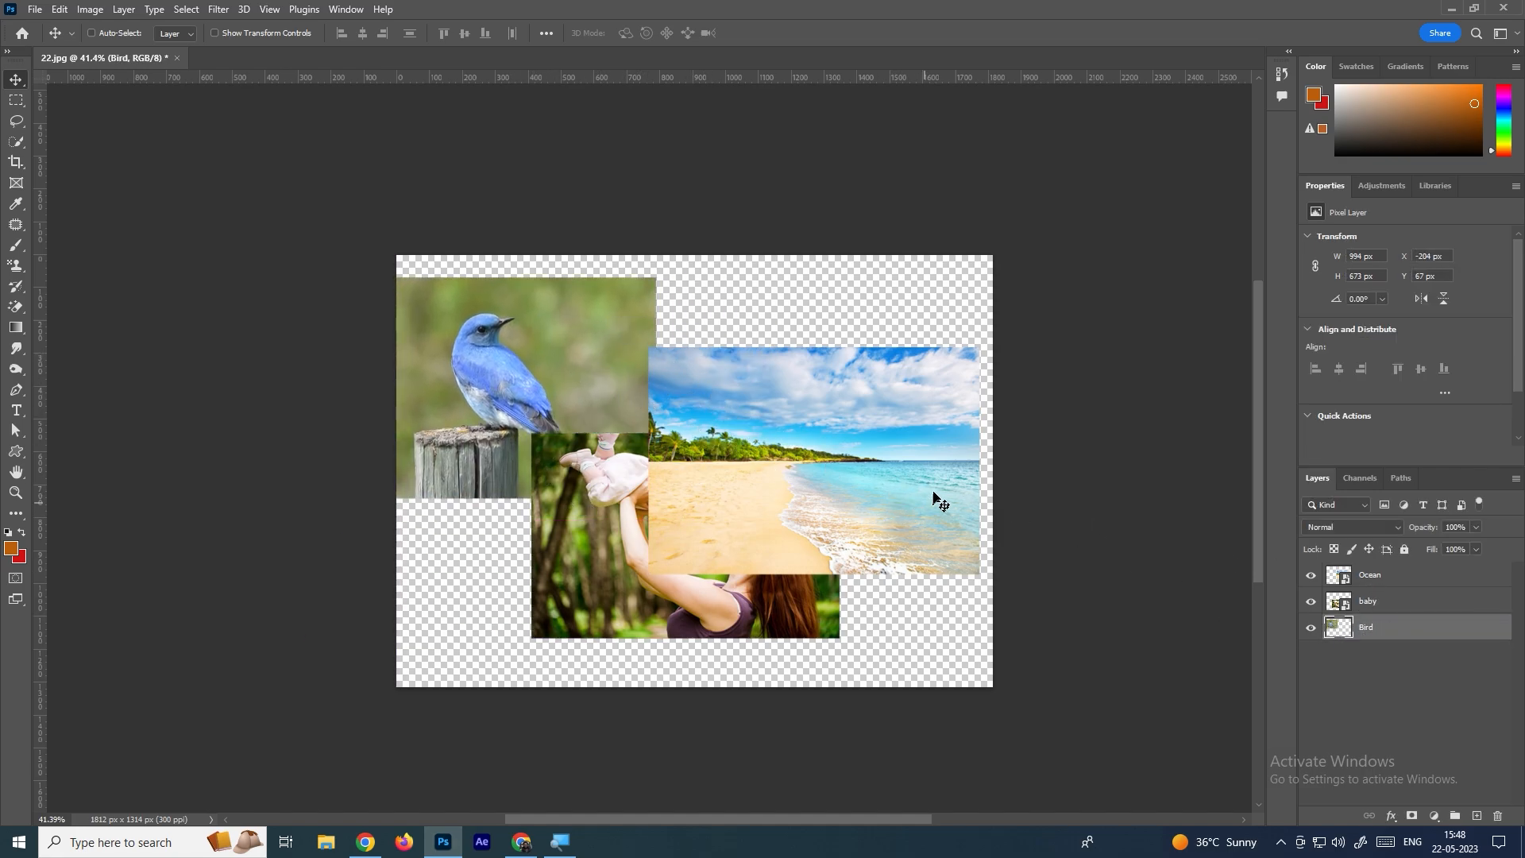
drag(943, 486, 971, 474)
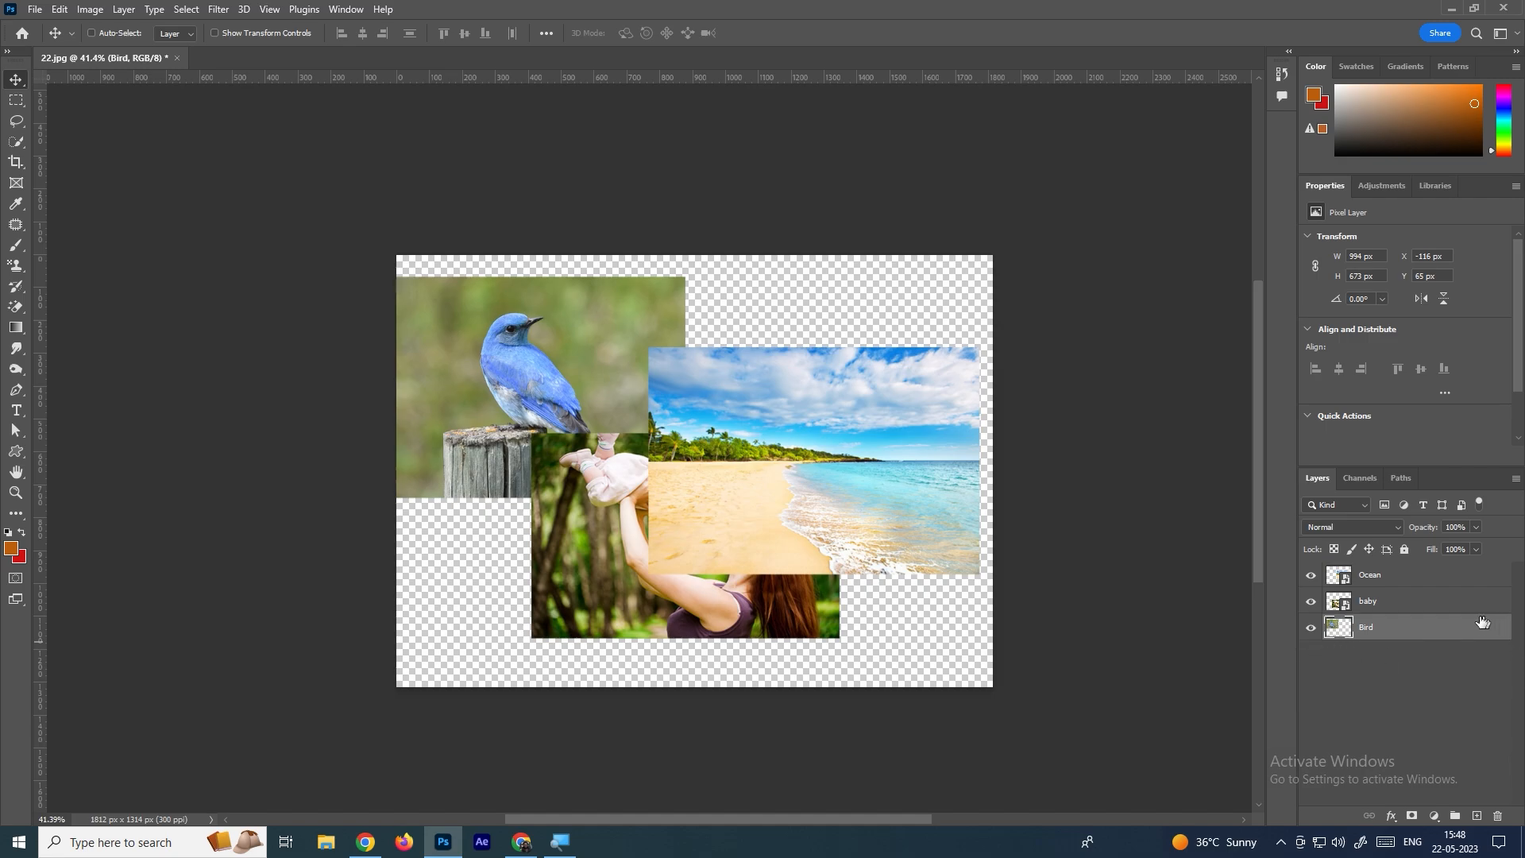
click(1400, 605)
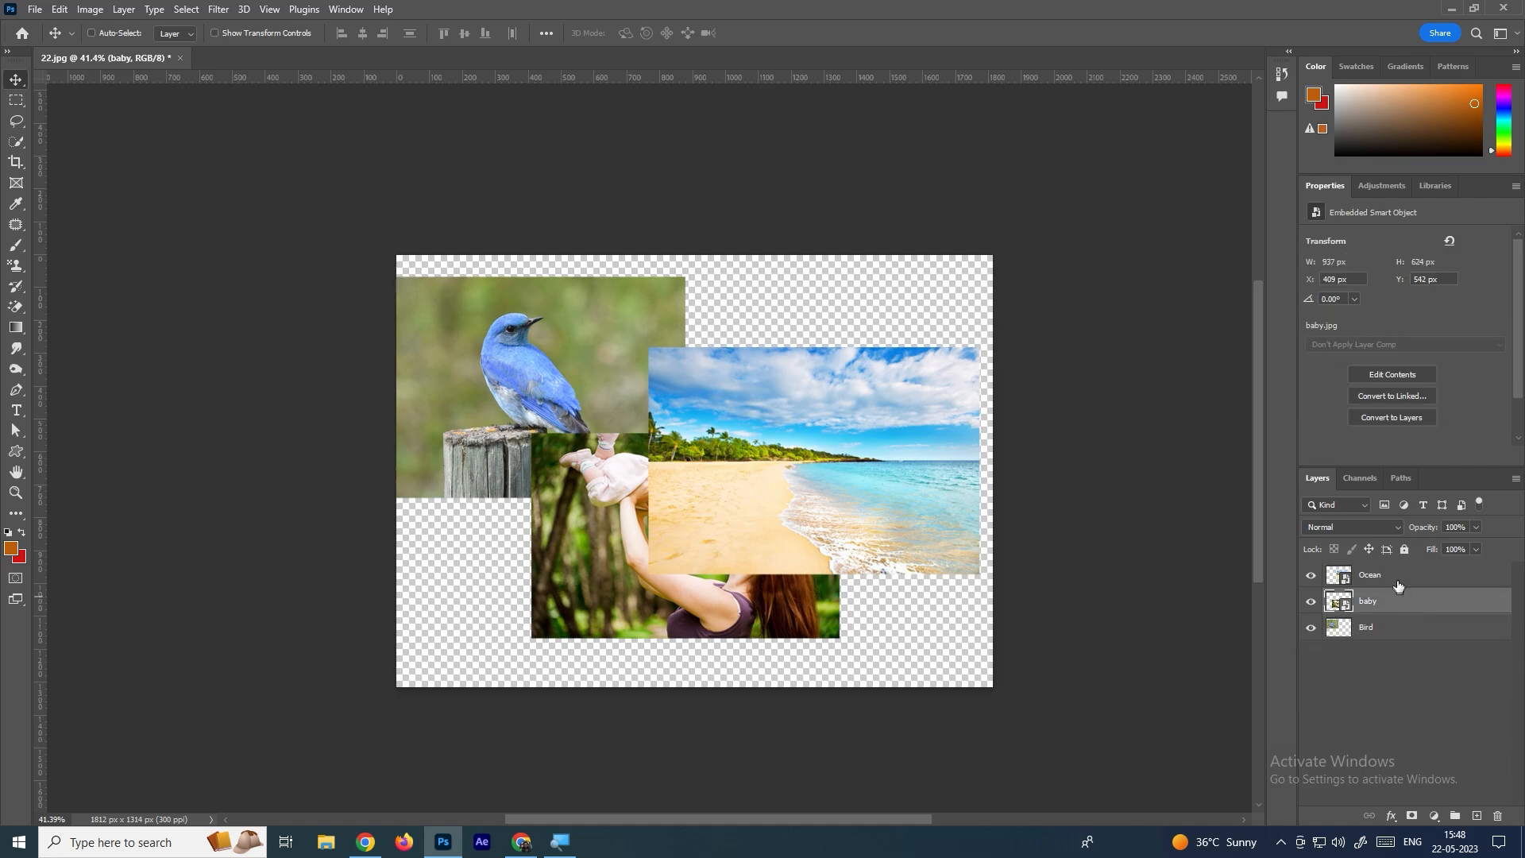
click(1396, 652)
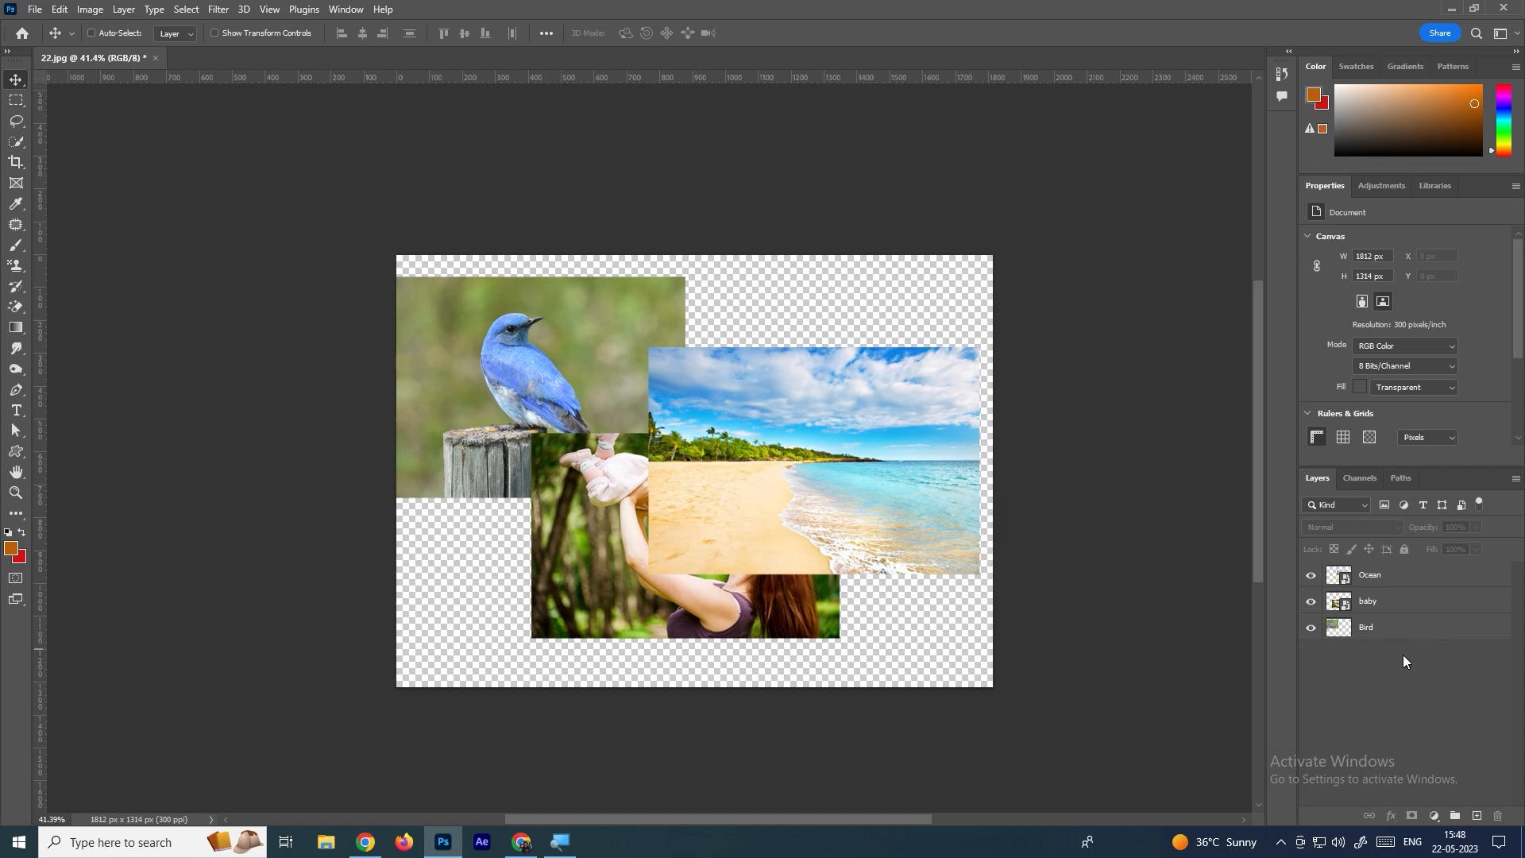
Move the Bird layer to about X 48 px, Y 116 px, and the baby layer to about X 235 px, Y 477 px
click(1396, 628)
drag(720, 589, 774, 605)
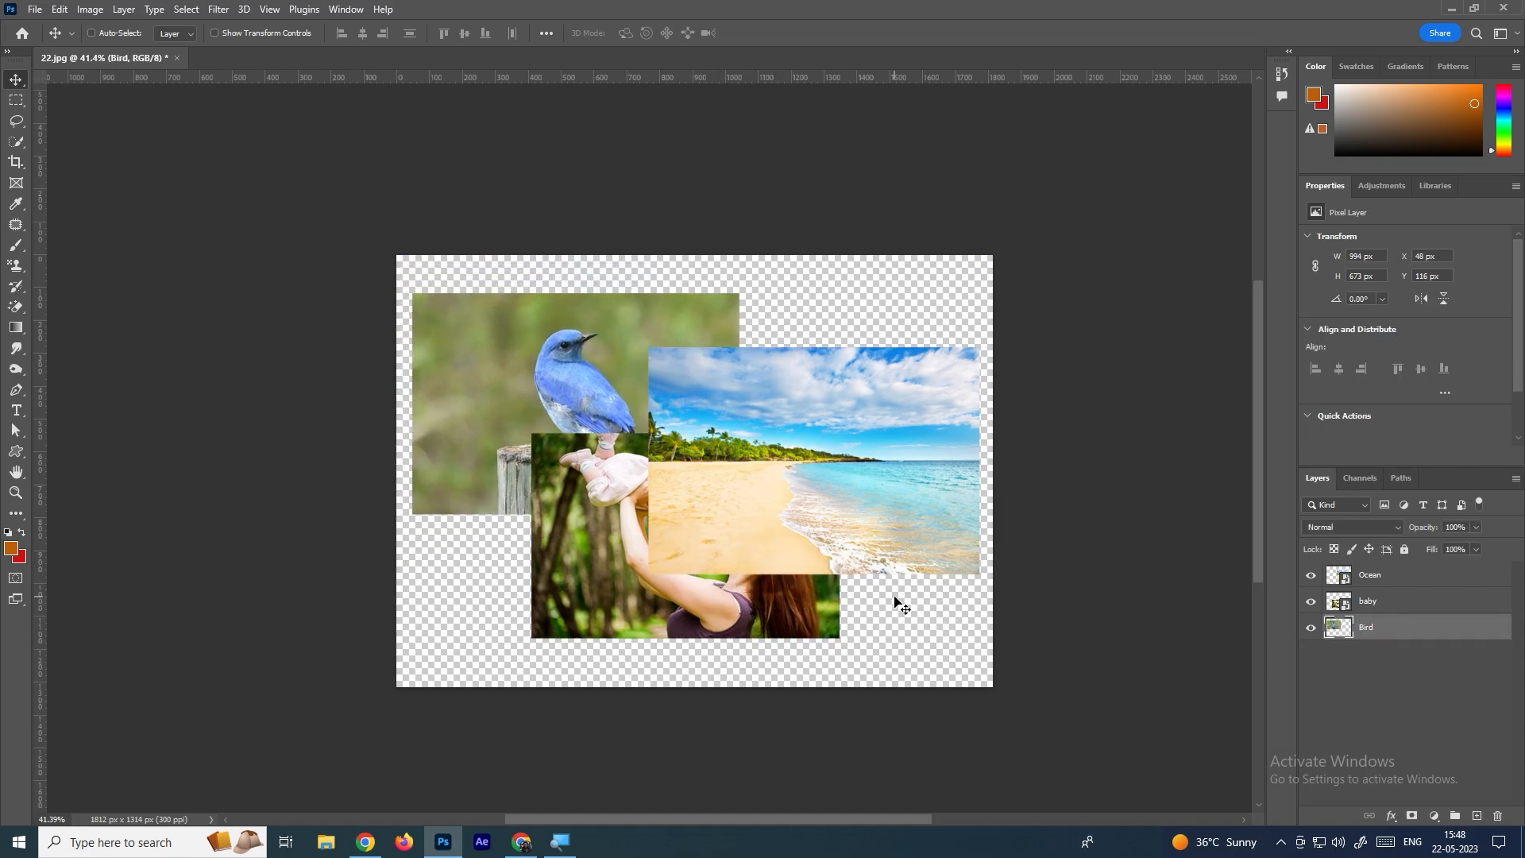
key(ctrl+z)
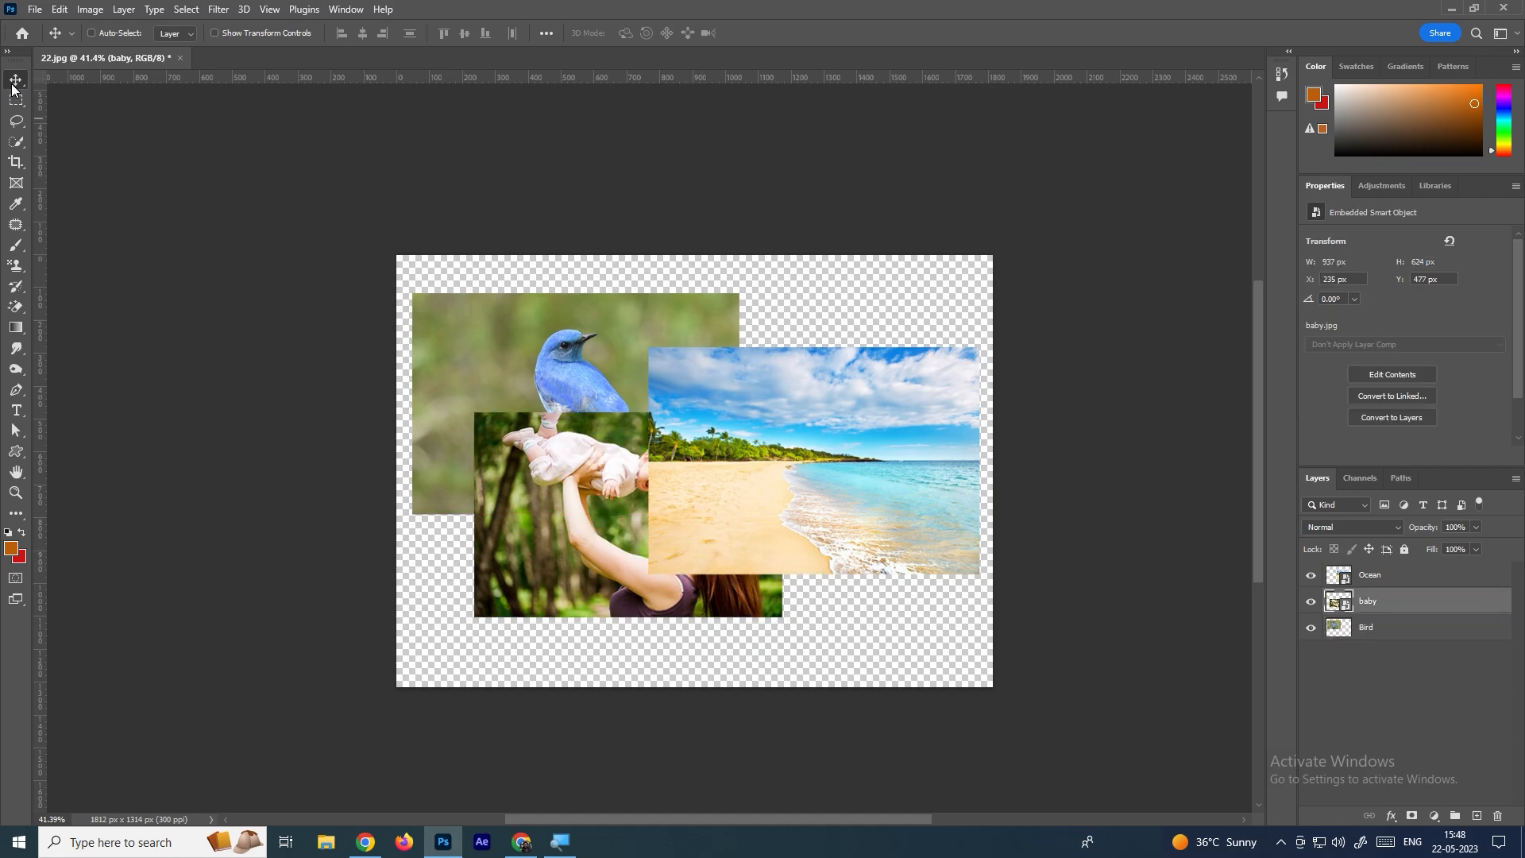
Turn on Auto-Select for the Move tool and spread the Ocean, baby and Bird images apart directly on the canvas
click(105, 36)
click(1364, 672)
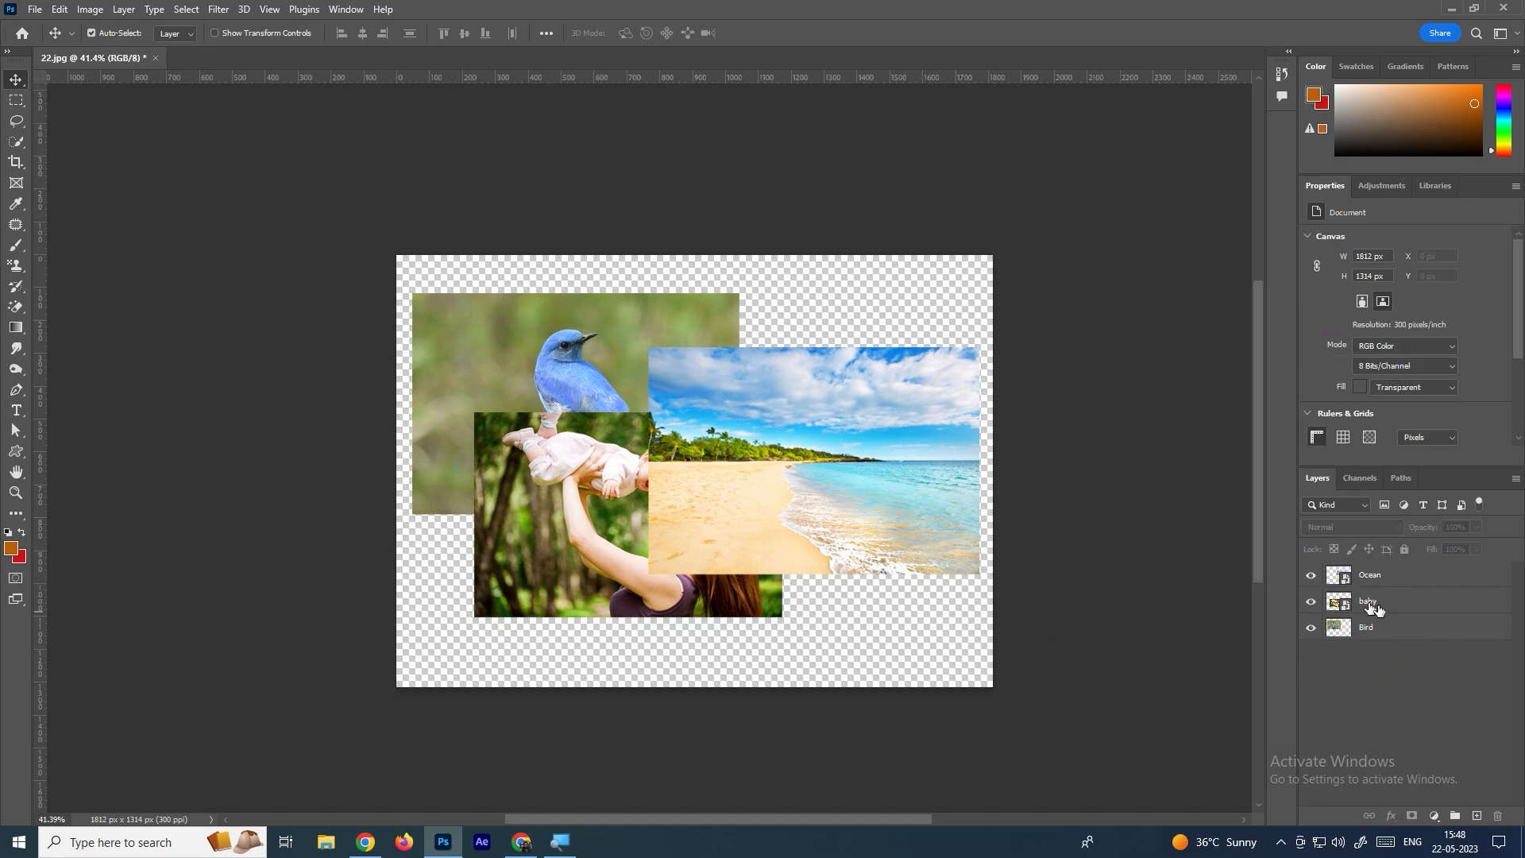
drag(744, 497, 853, 561)
drag(678, 527, 635, 587)
drag(633, 400, 641, 356)
drag(651, 584, 606, 556)
drag(862, 566, 878, 577)
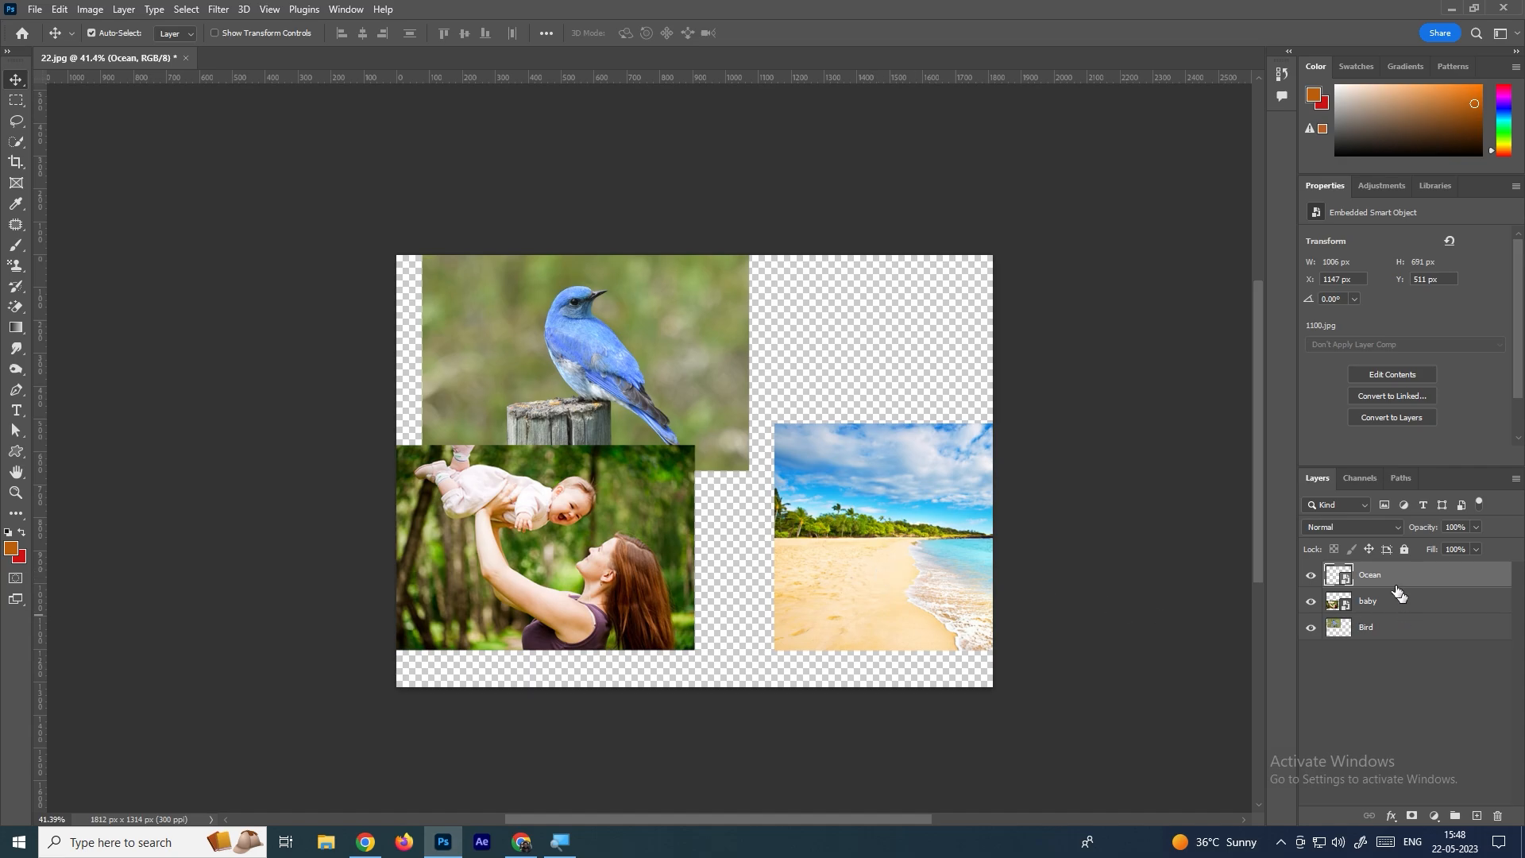
drag(922, 583, 878, 596)
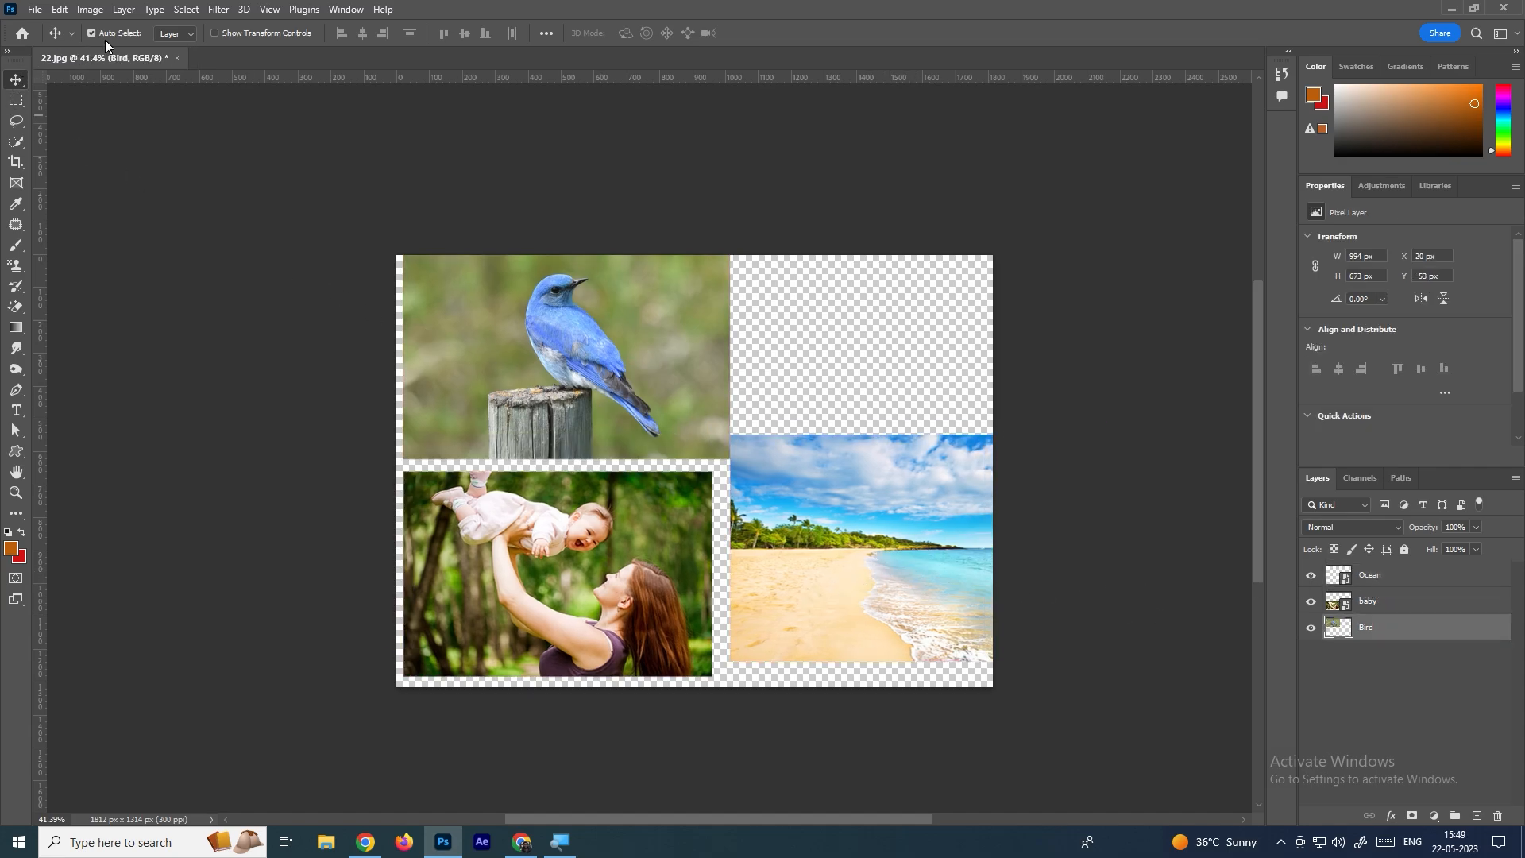
Rearrange the three images with Auto-Select, placing baby at about X 0 px, Y 548 px and Ocean at about X 806 px, Y 515 px
drag(640, 564, 887, 597)
drag(620, 378, 660, 354)
drag(636, 529, 629, 565)
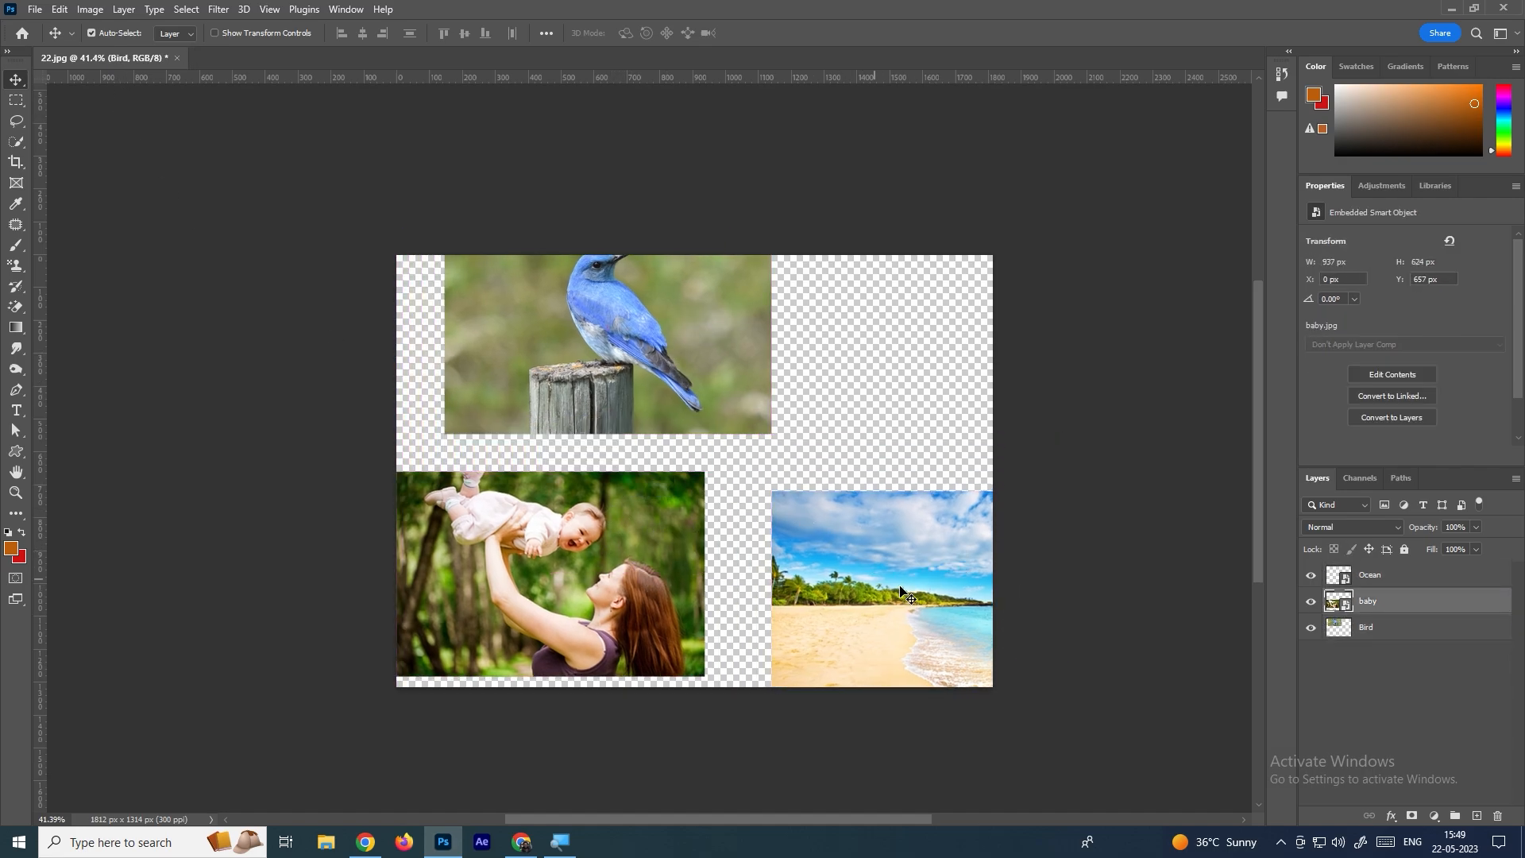
drag(900, 587, 863, 532)
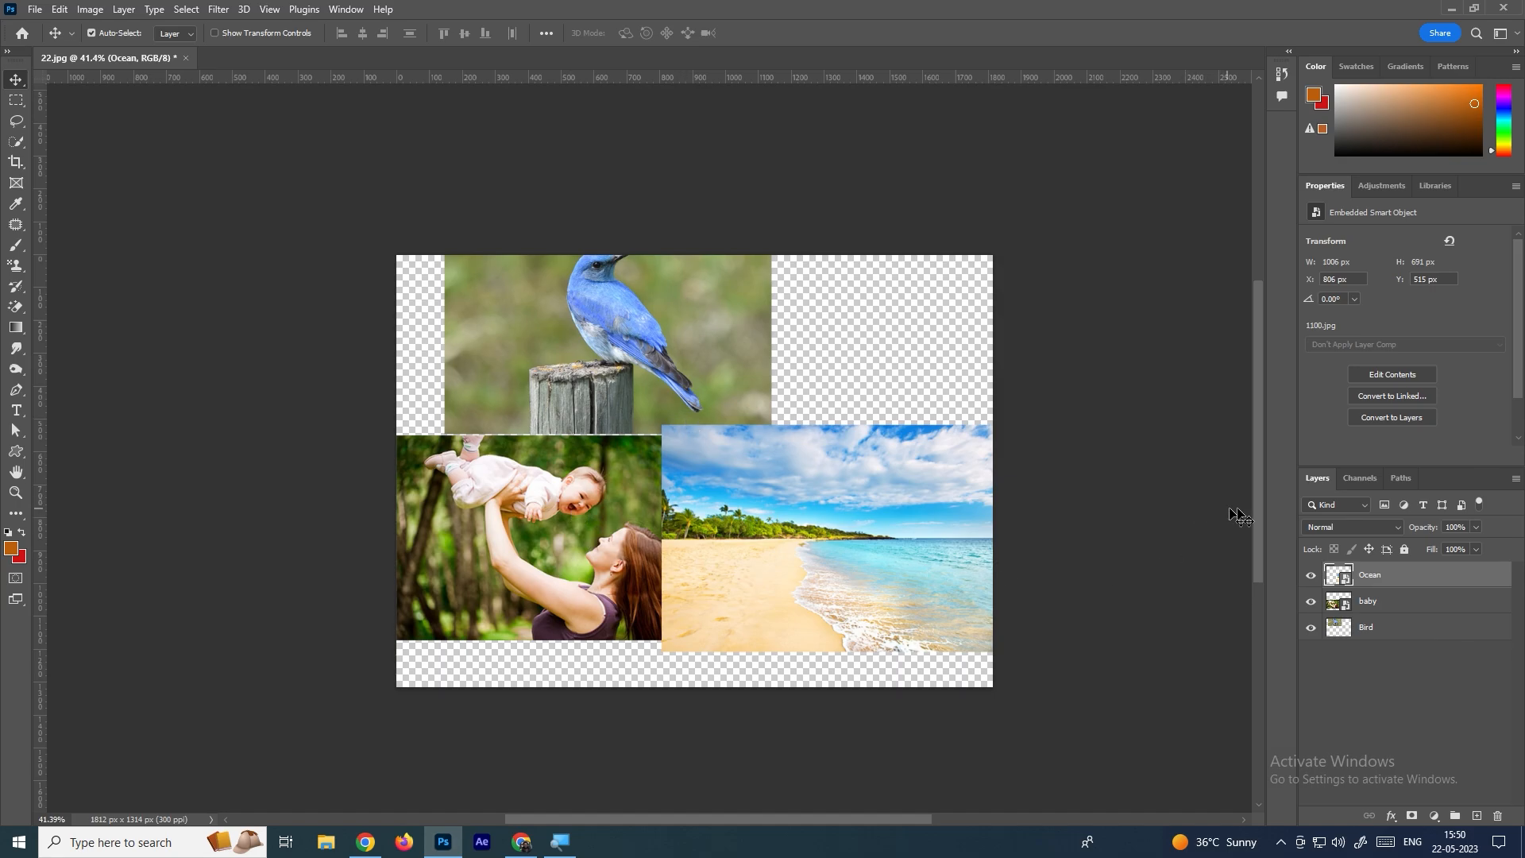
Lock all properties of the baby layer and try to move its image on the canvas
click(1413, 610)
click(1415, 627)
click(1415, 606)
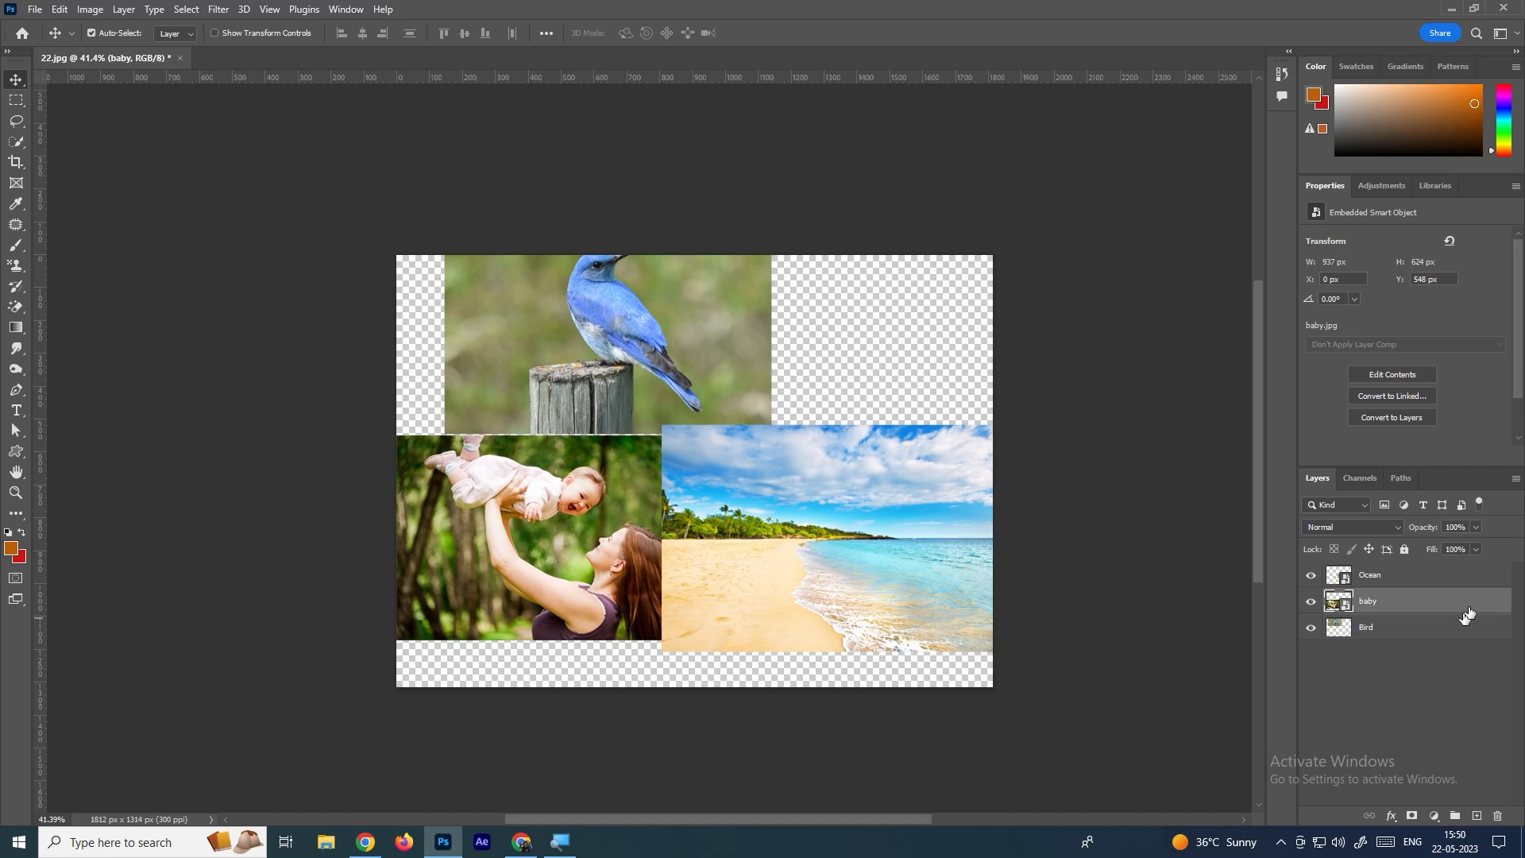
click(1407, 549)
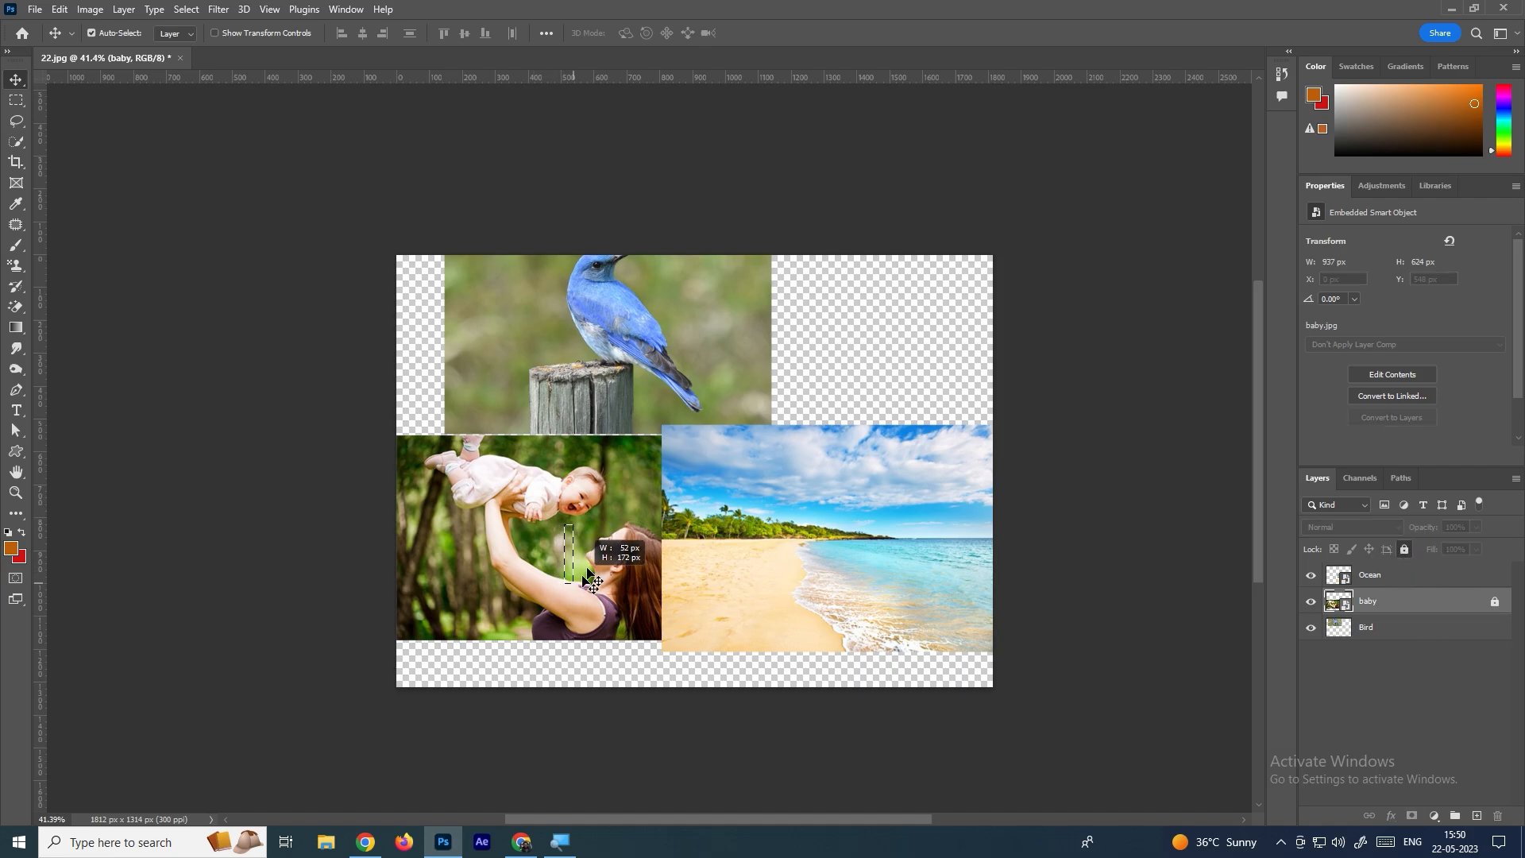
click(594, 538)
Move the Ocean image about 100 px to the right and lock all properties of its layer
drag(777, 496, 811, 497)
click(1410, 547)
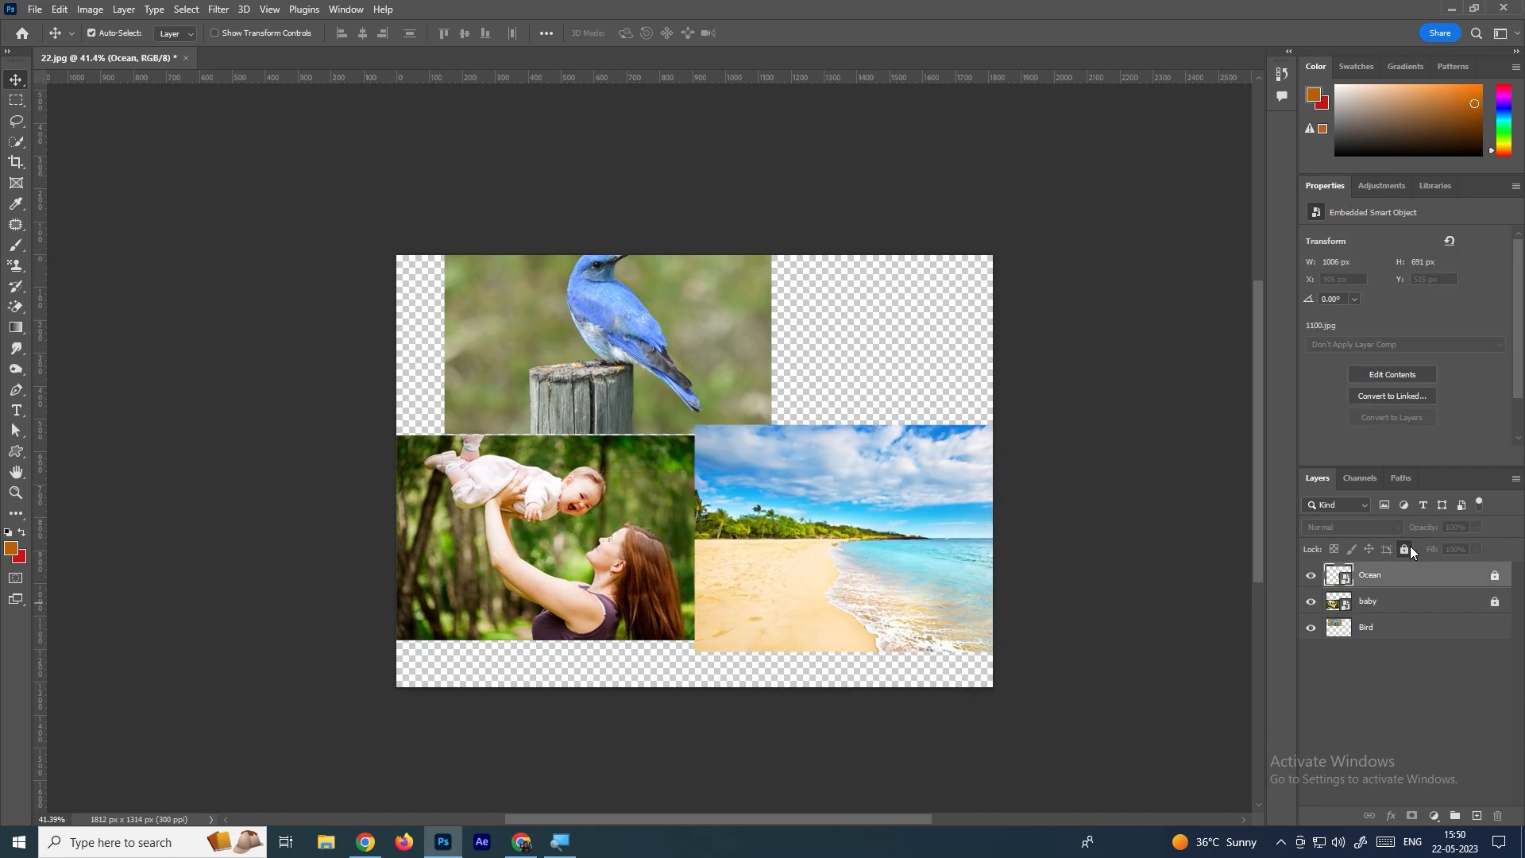
Unlock the Ocean and baby layers
click(1404, 549)
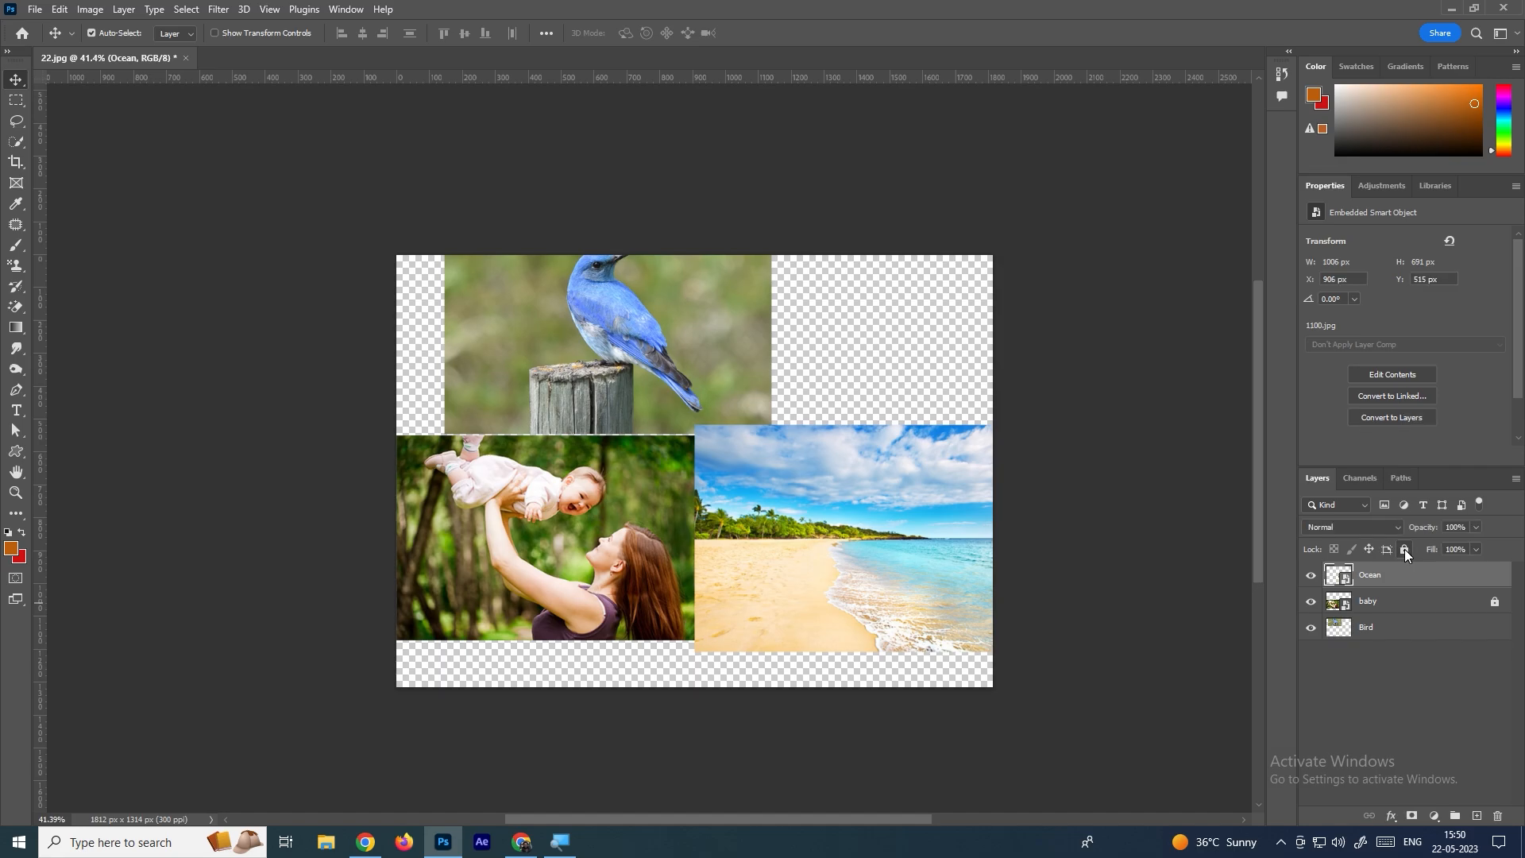
click(1440, 601)
click(1404, 550)
Move the baby image and enlarge it with Free Transform to about 1159 × 795 px at X -135 px, Y 435 px
drag(695, 556, 650, 572)
key(ctrl+t)
drag(661, 454, 741, 407)
key(Return)
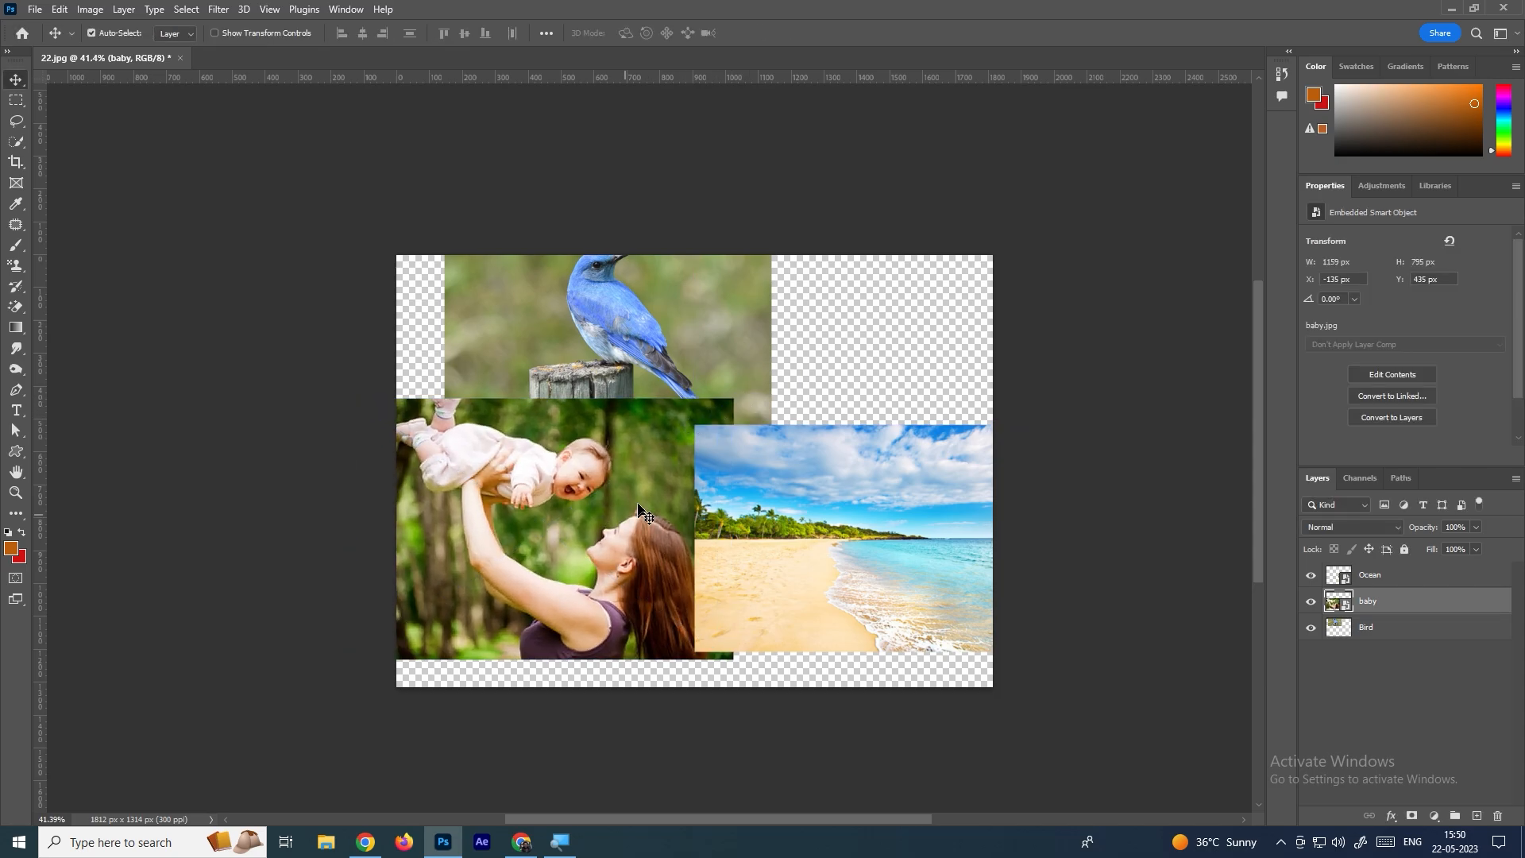
Lock all properties of the baby and Ocean layers, and unlock both layers again
click(1404, 549)
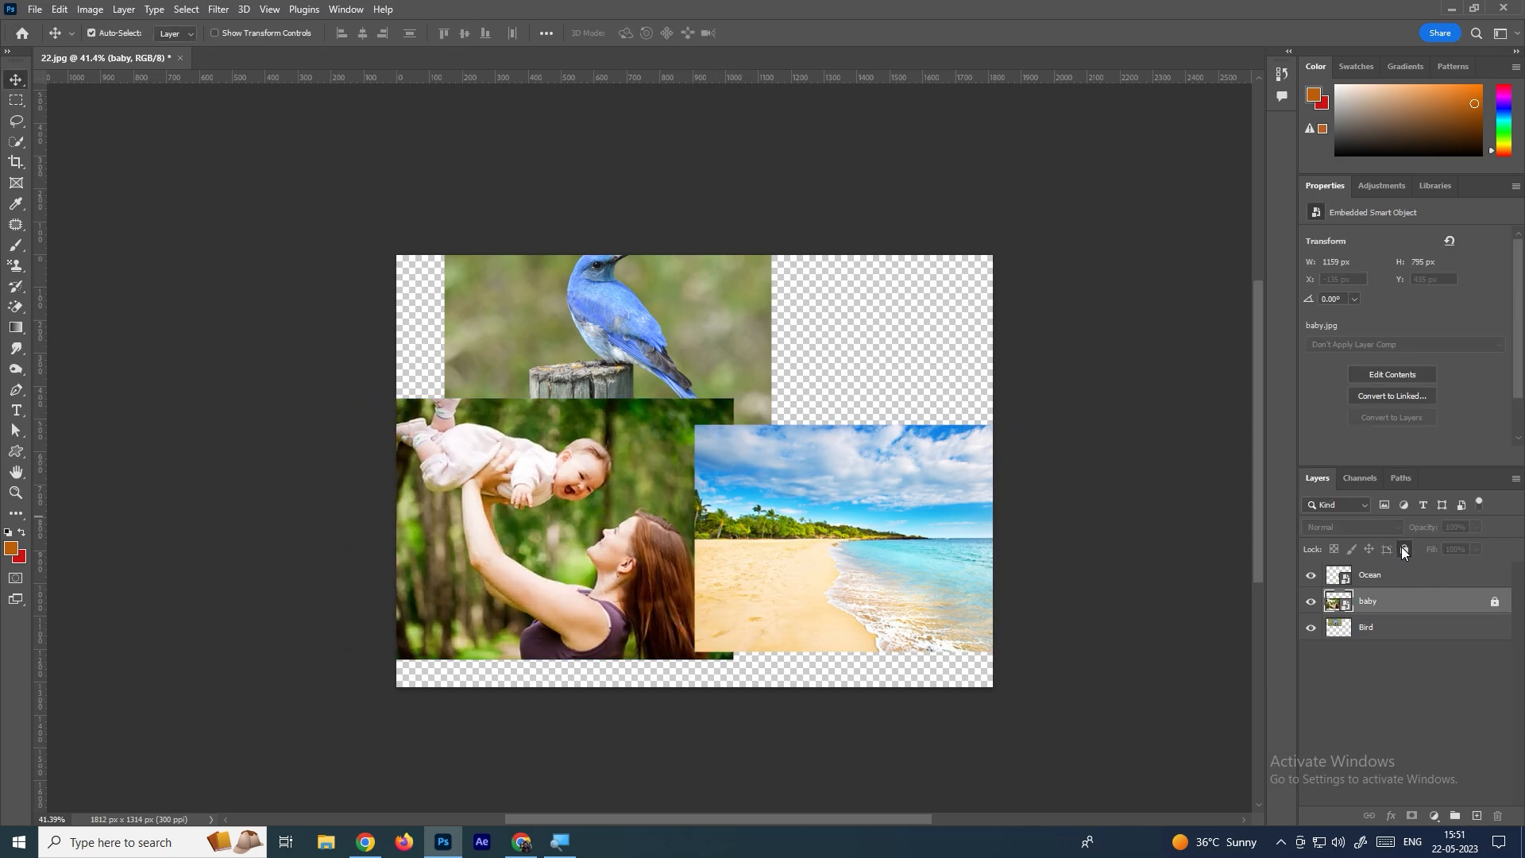
click(1370, 575)
click(1403, 550)
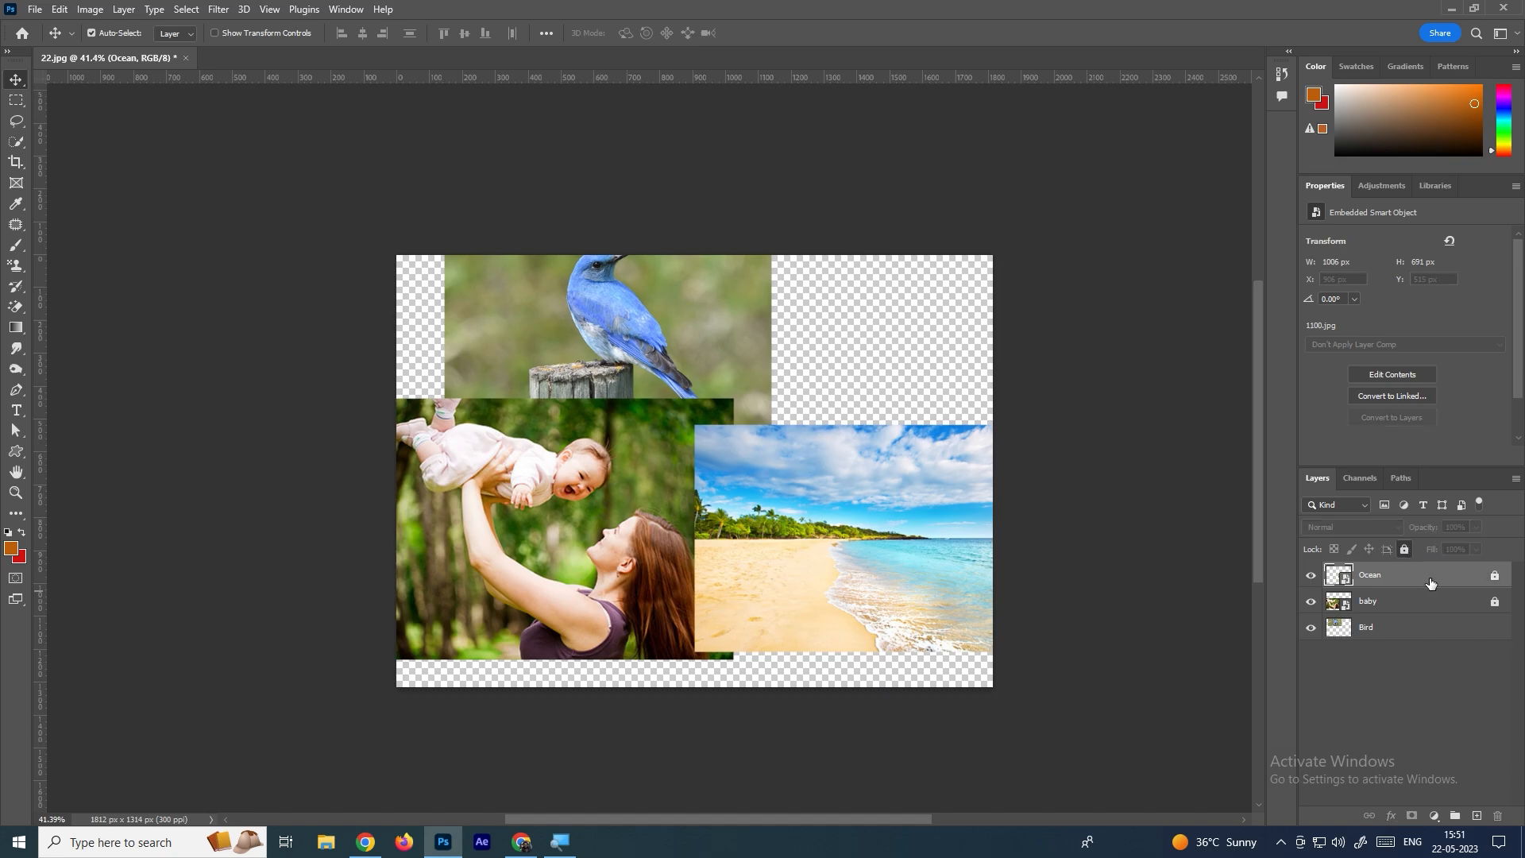
click(1403, 550)
click(1412, 600)
click(1403, 551)
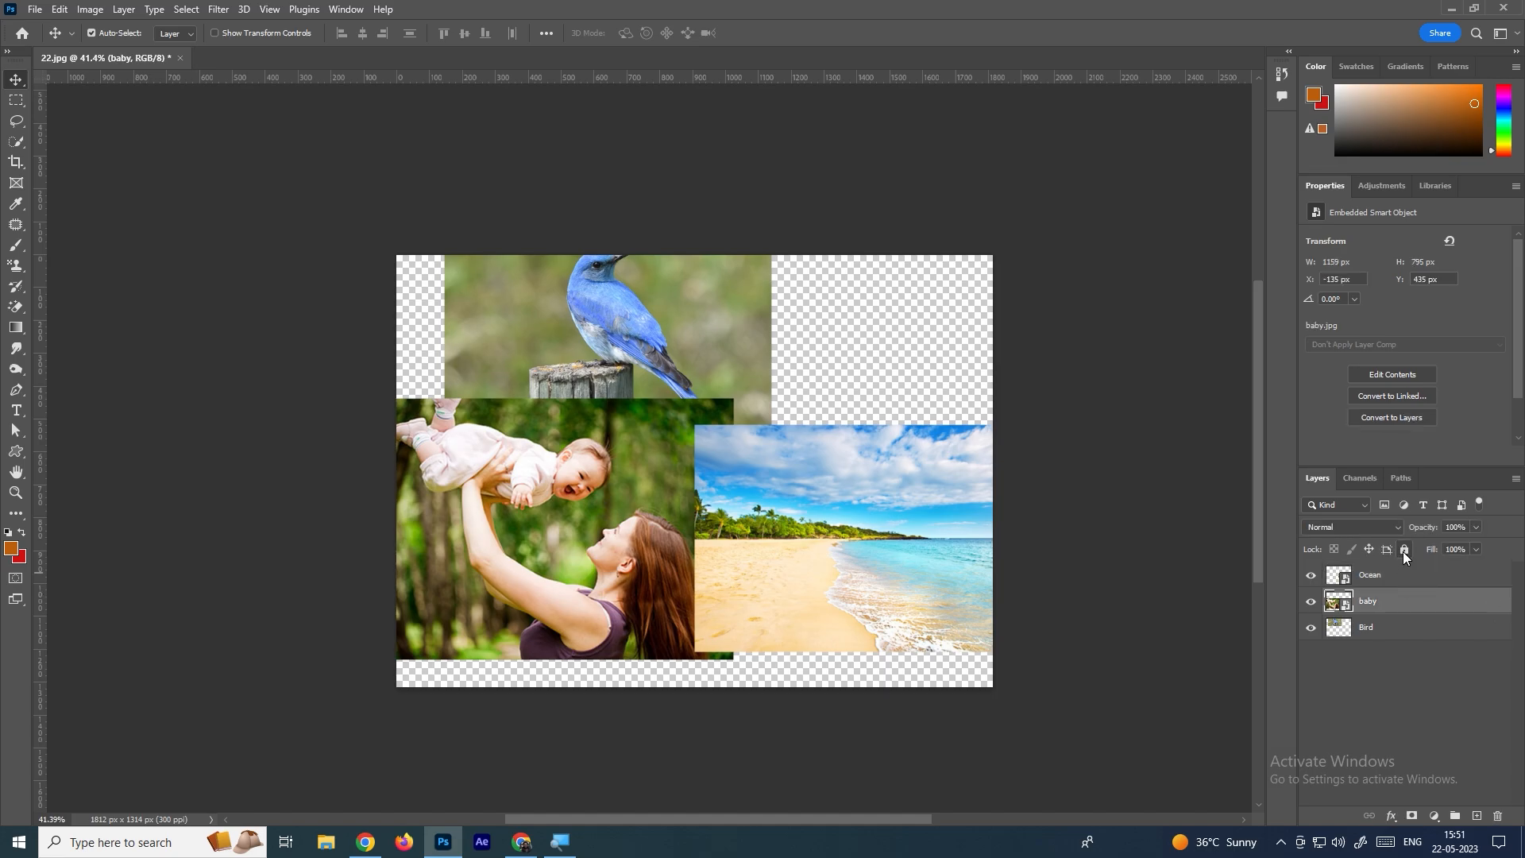
click(1417, 688)
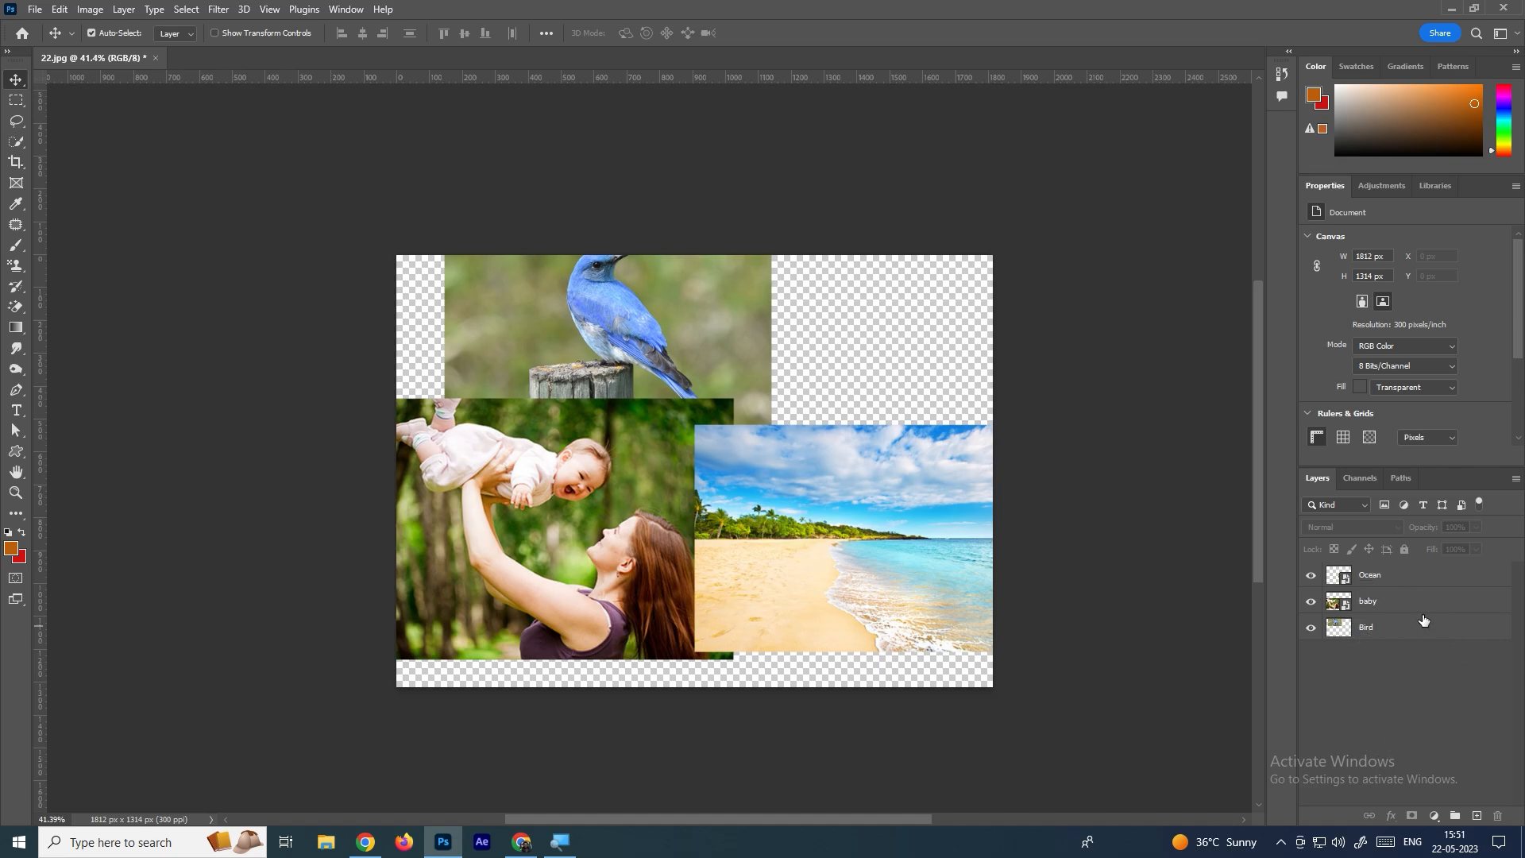
Switch to File Explorer, look through the contents of drive hdd e (E:), and close the window
click(326, 842)
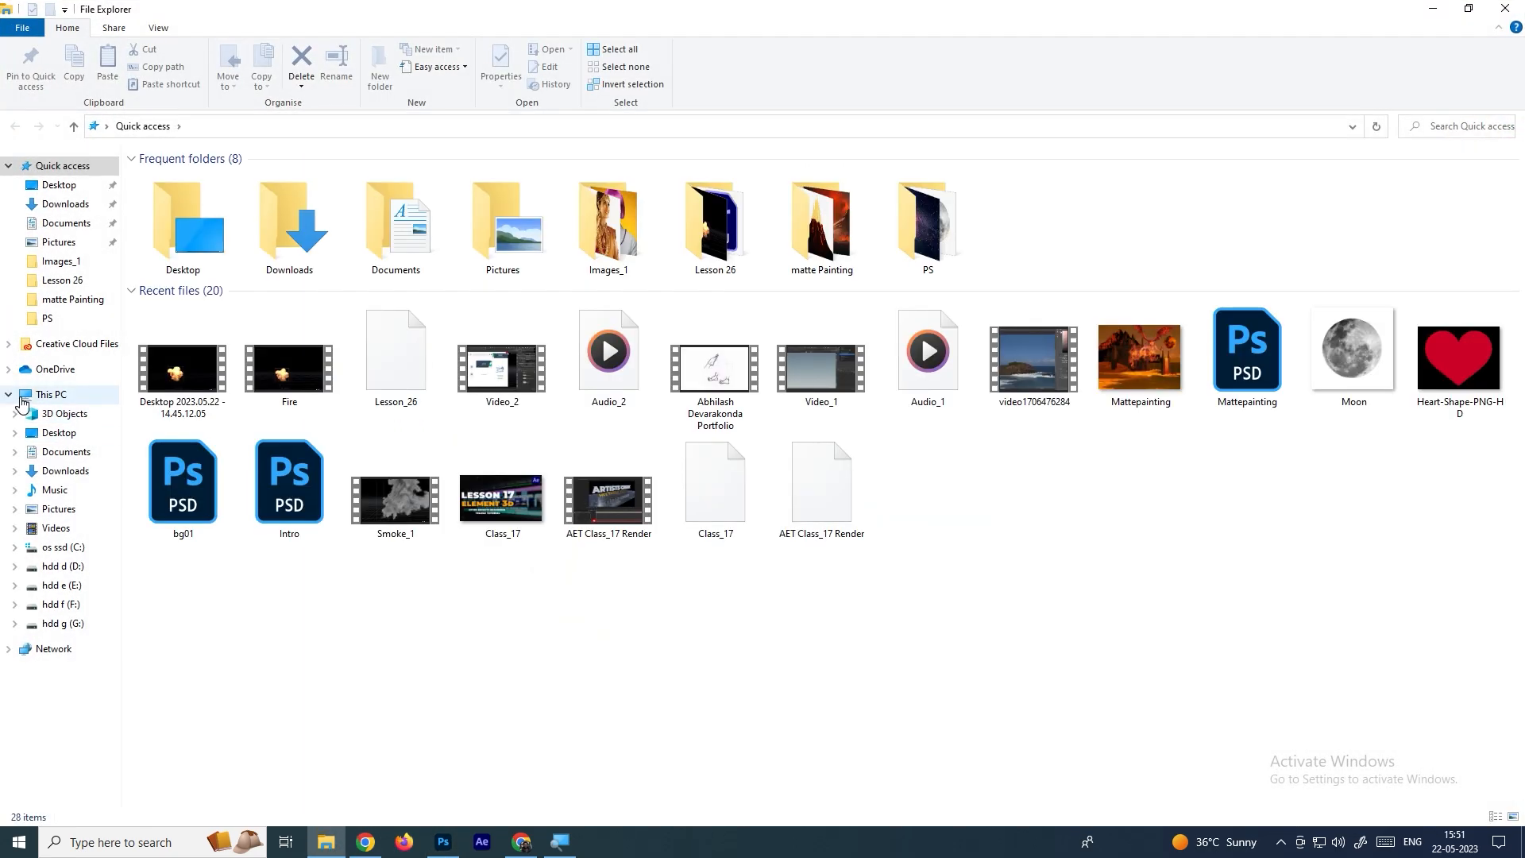
click(49, 395)
double_click(578, 307)
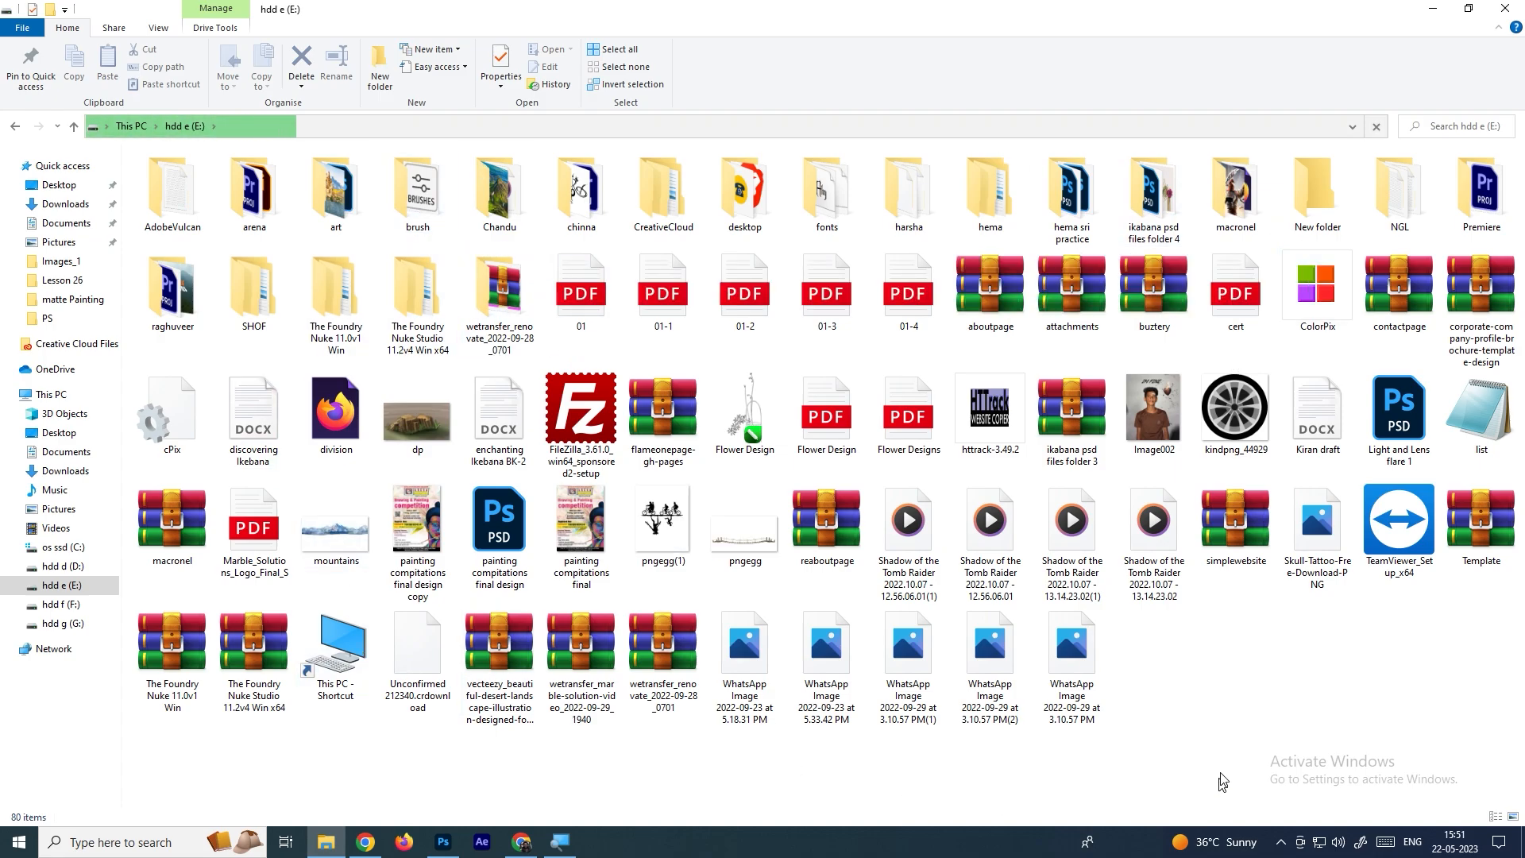
click(1505, 8)
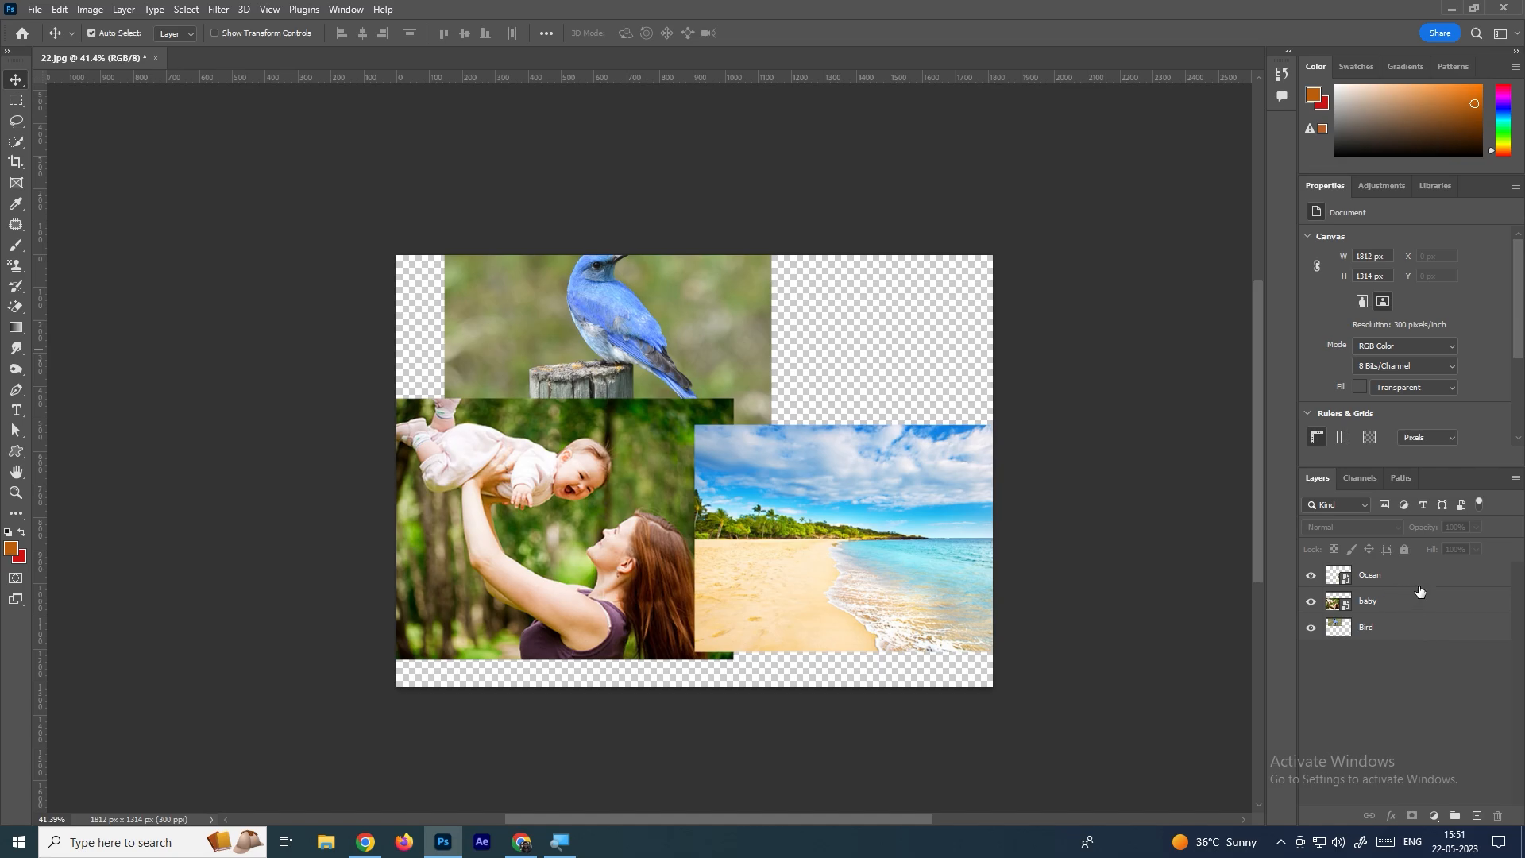
Place digital-painting-service-1000x1000 as an embedded image, scaled to about 704 × 769 px at X 202 px, Y 625 px
click(34, 9)
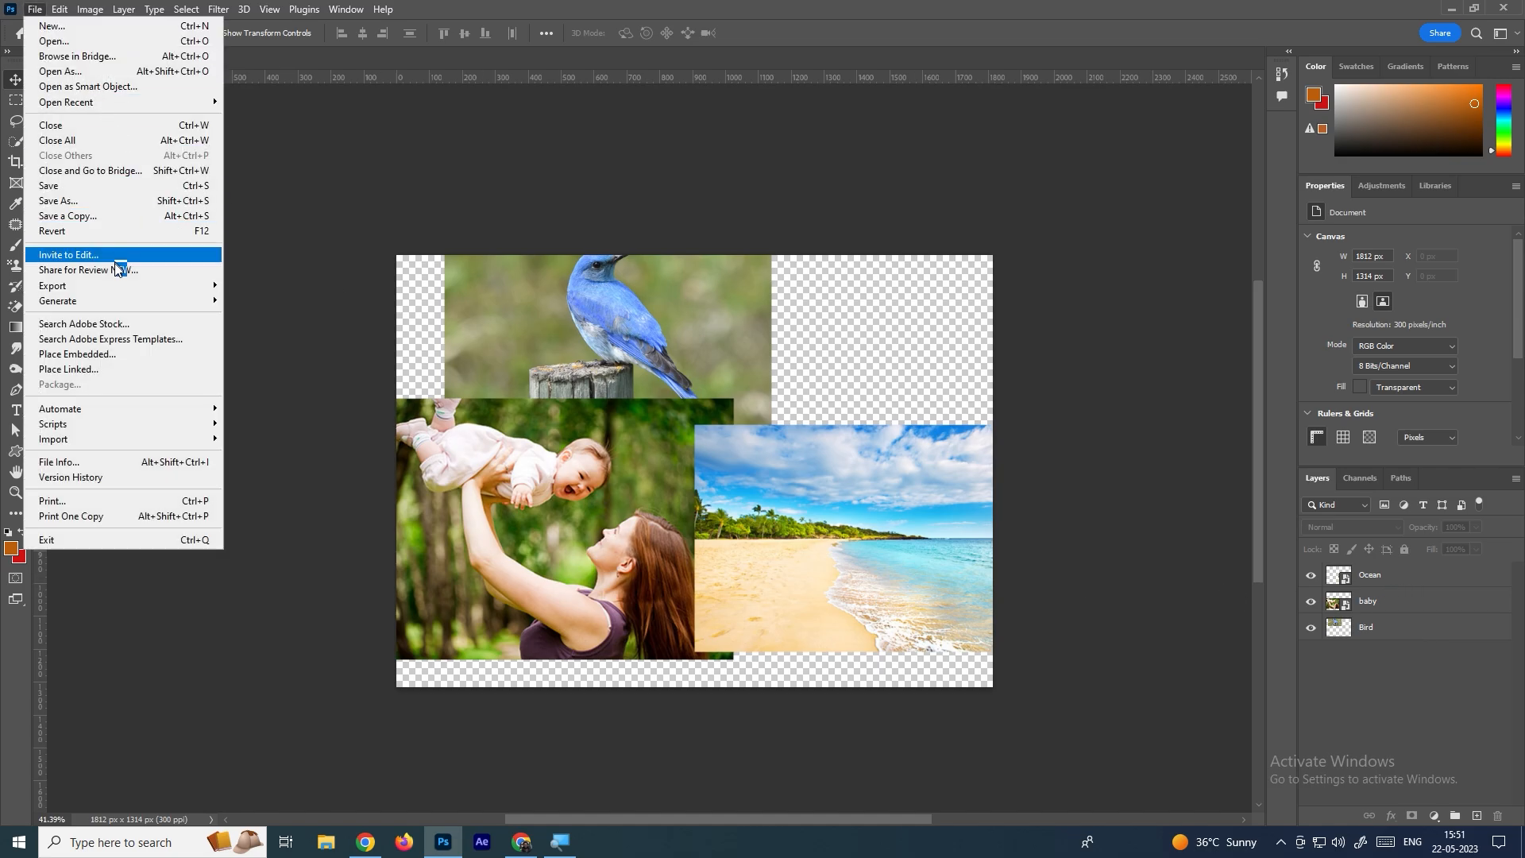
click(88, 354)
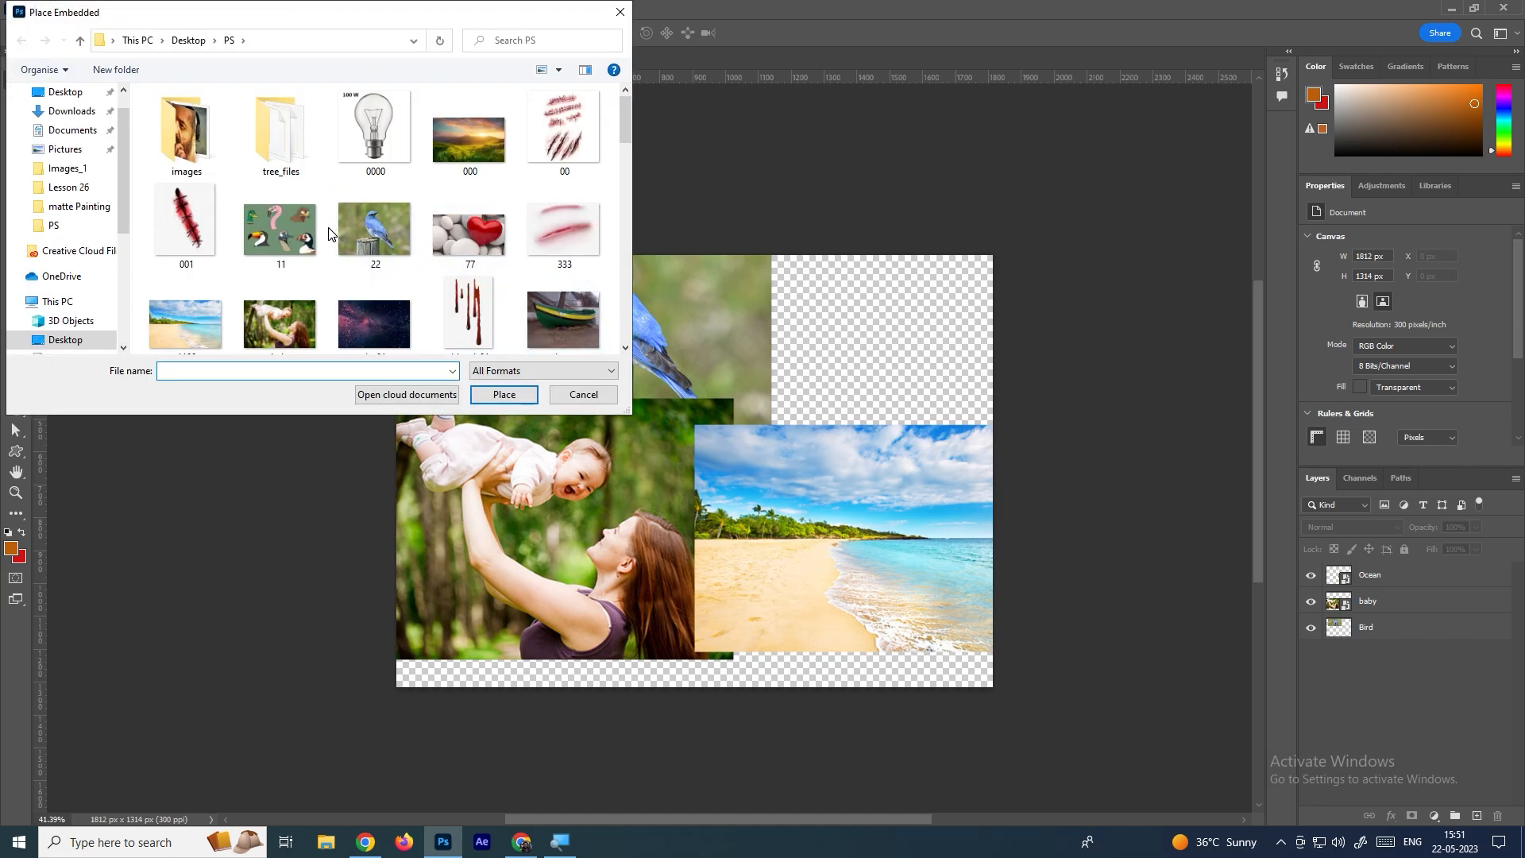
scroll(329, 233, down, 6)
double_click(448, 207)
drag(910, 251, 711, 435)
drag(668, 517, 652, 544)
key(Return)
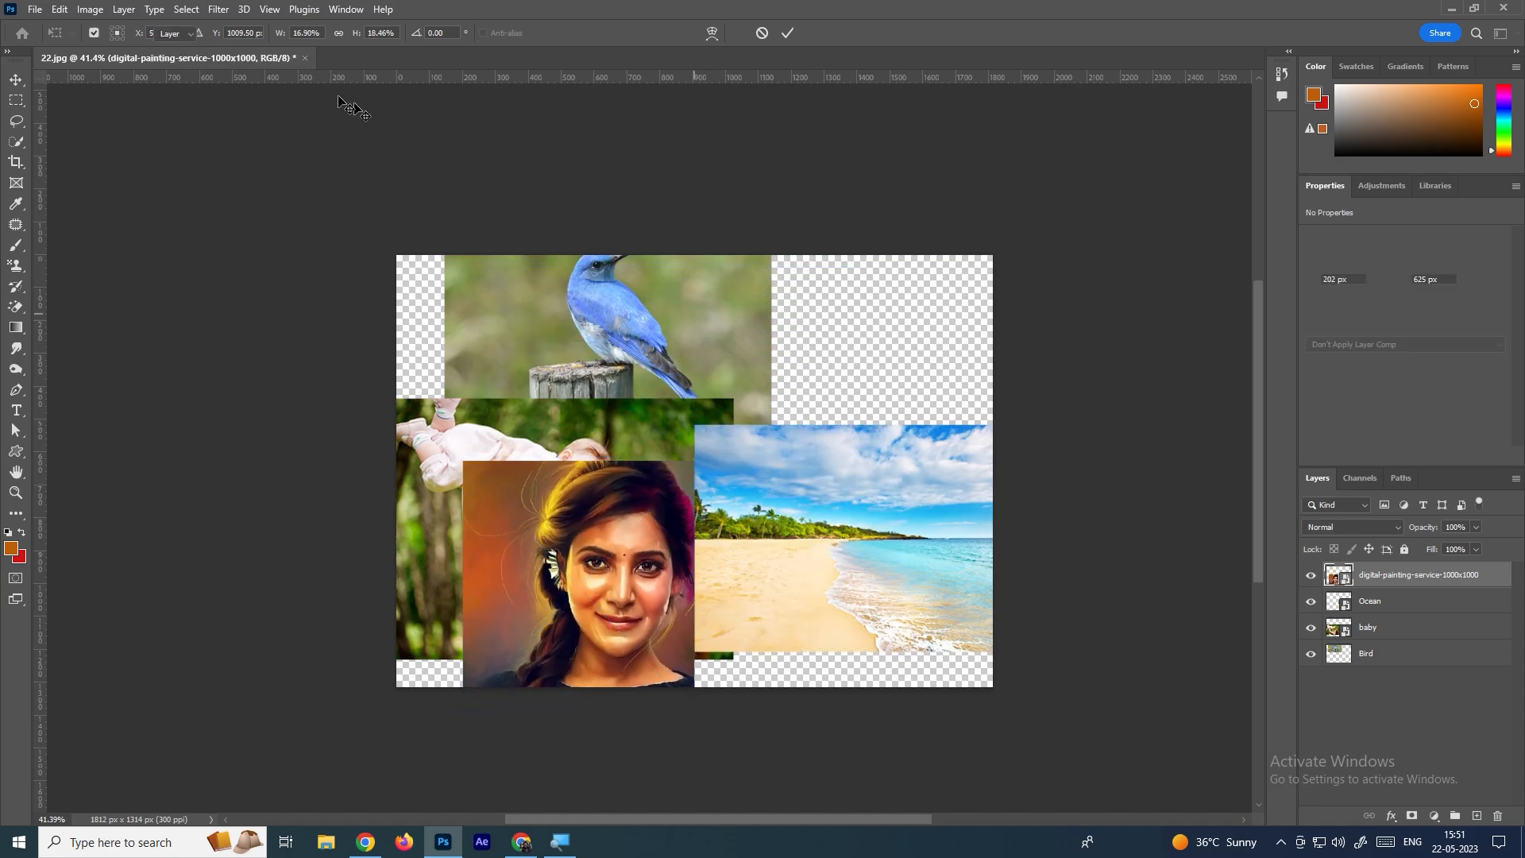
Place bg01 as an embedded image and scale it to about 23% width and 27% height
click(35, 9)
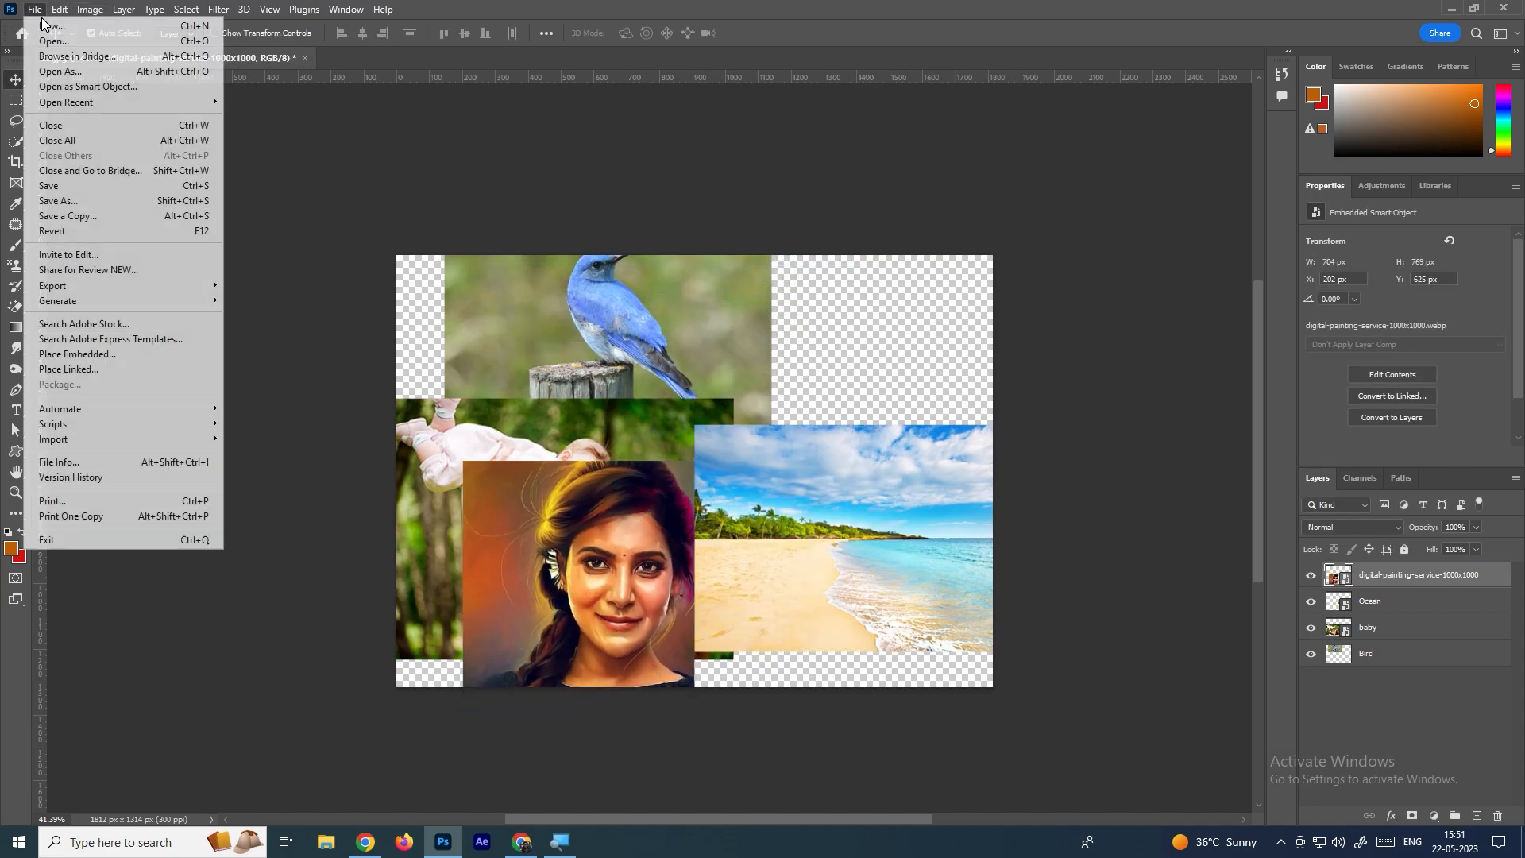
click(124, 352)
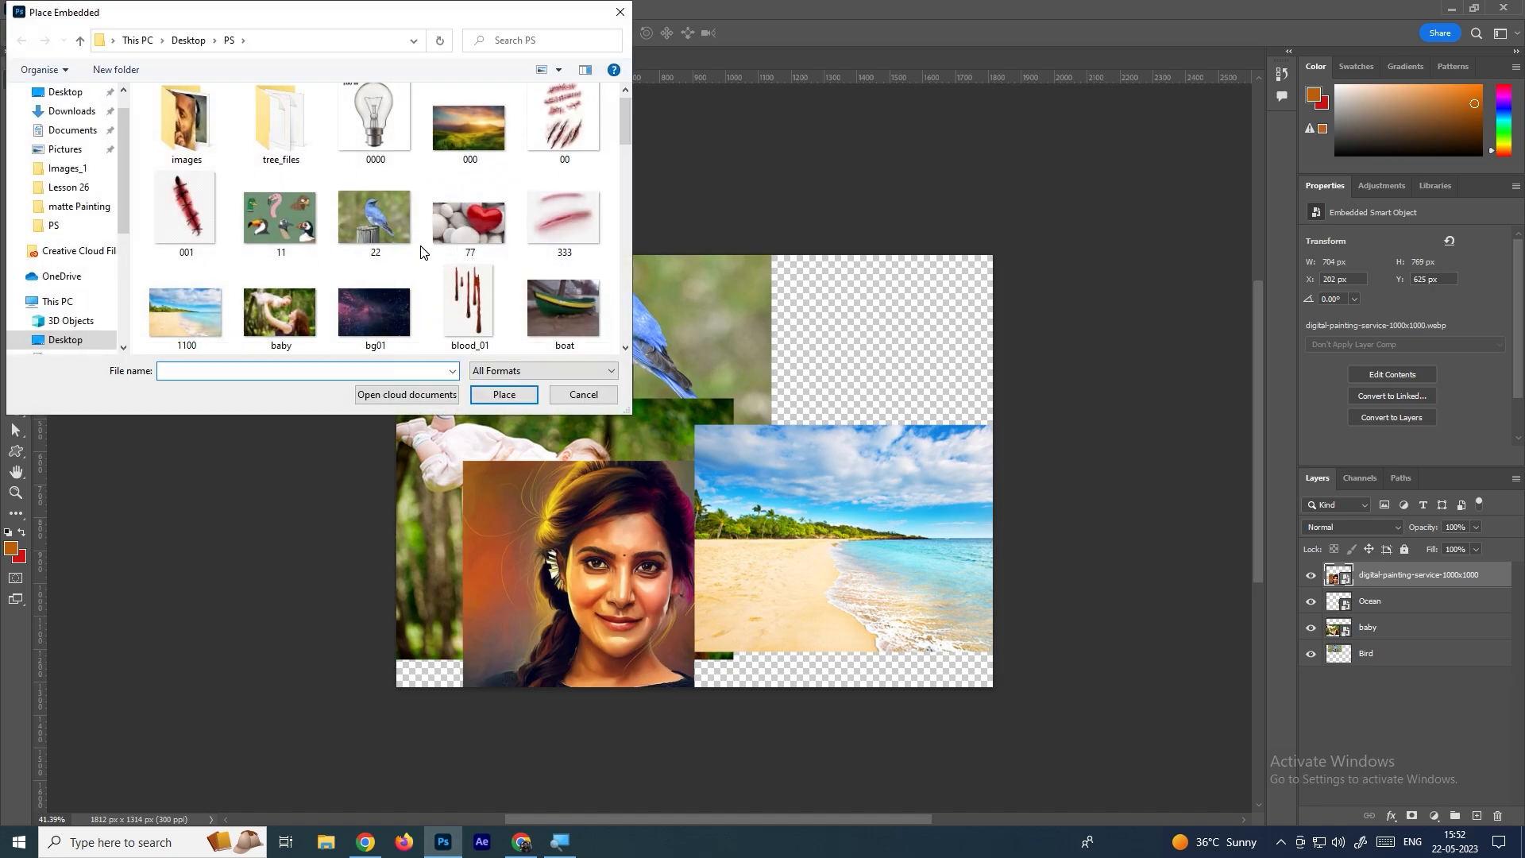
double_click(389, 318)
drag(992, 272, 961, 491)
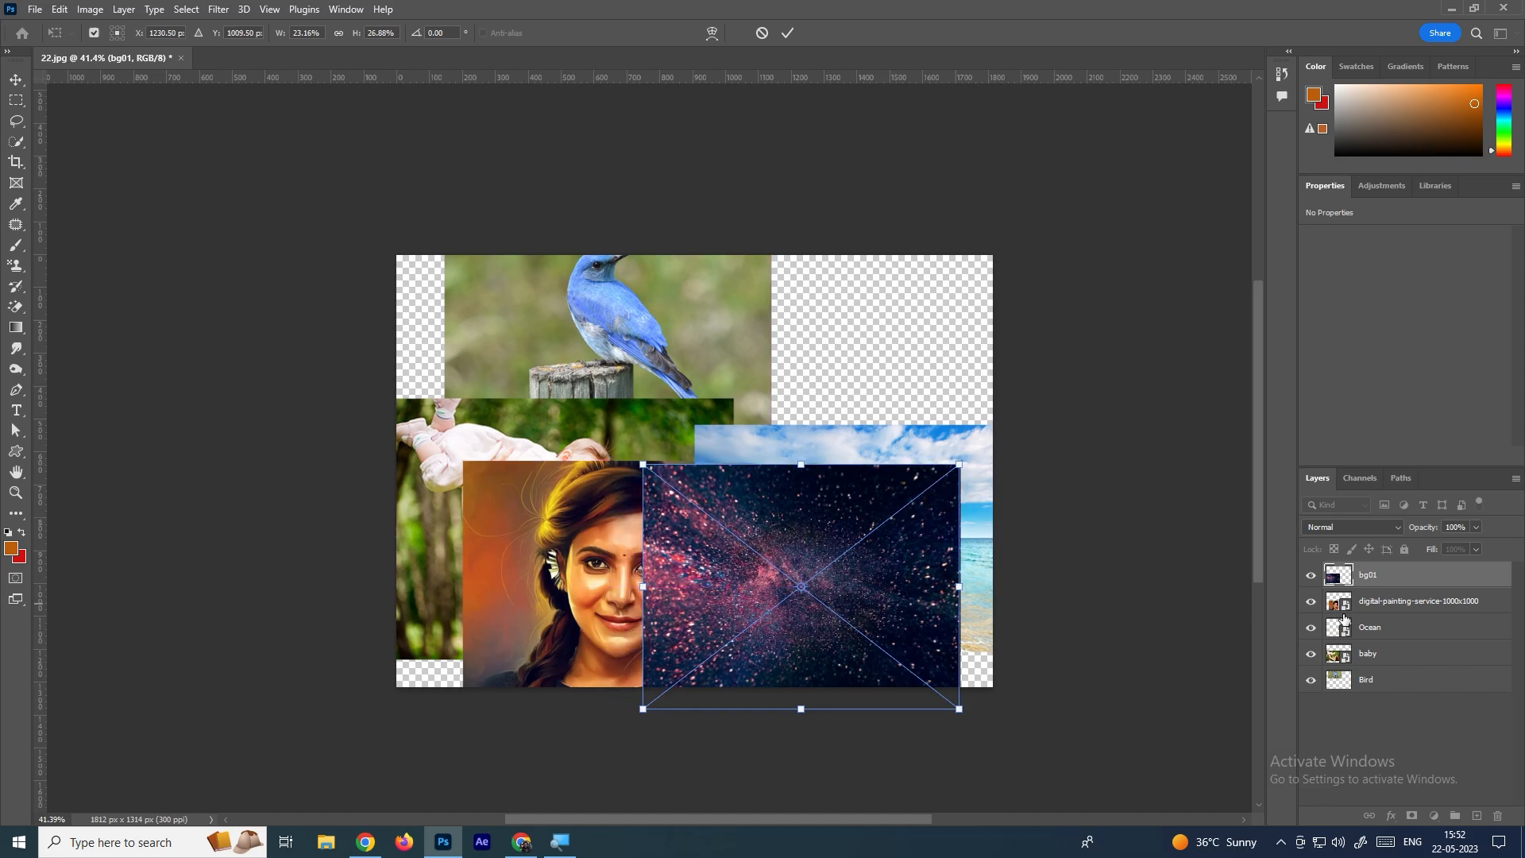
Reorder the layers so digital-painting-service-1000x1000 sits directly above baby and Bird sits between it and Ocean
mouse_move(1395, 605)
mouse_down()
mouse_move(1399, 671)
mouse_move(1403, 645)
mouse_up()
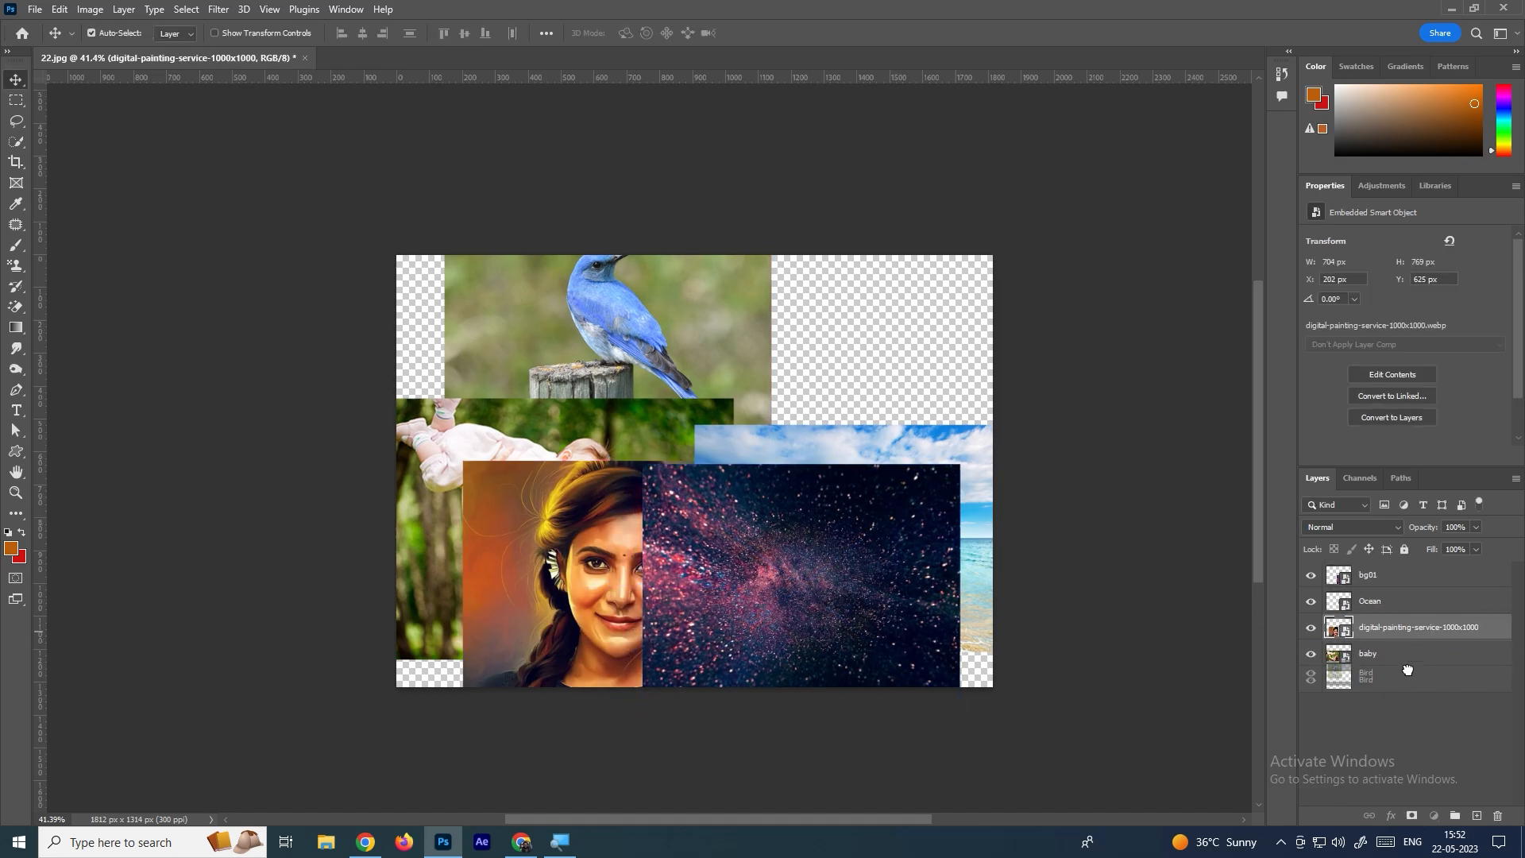
drag(1521, 609, 1519, 611)
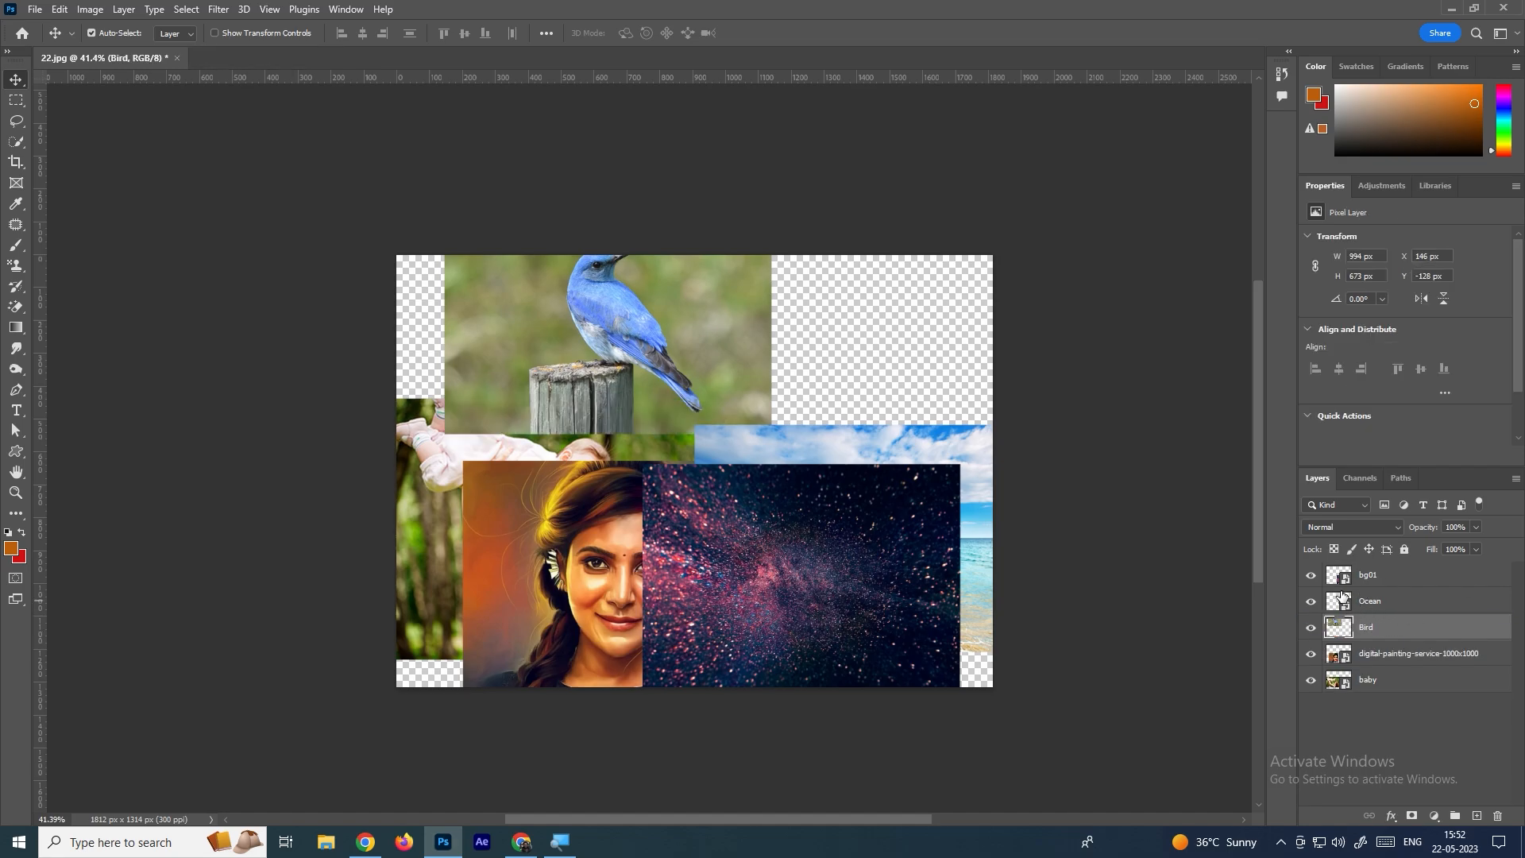
Spread the images apart, shifting bg01 down and right, Ocean upward, and Bird to about X 107 px, Y -127 px
drag(819, 525, 896, 568)
drag(708, 429, 685, 320)
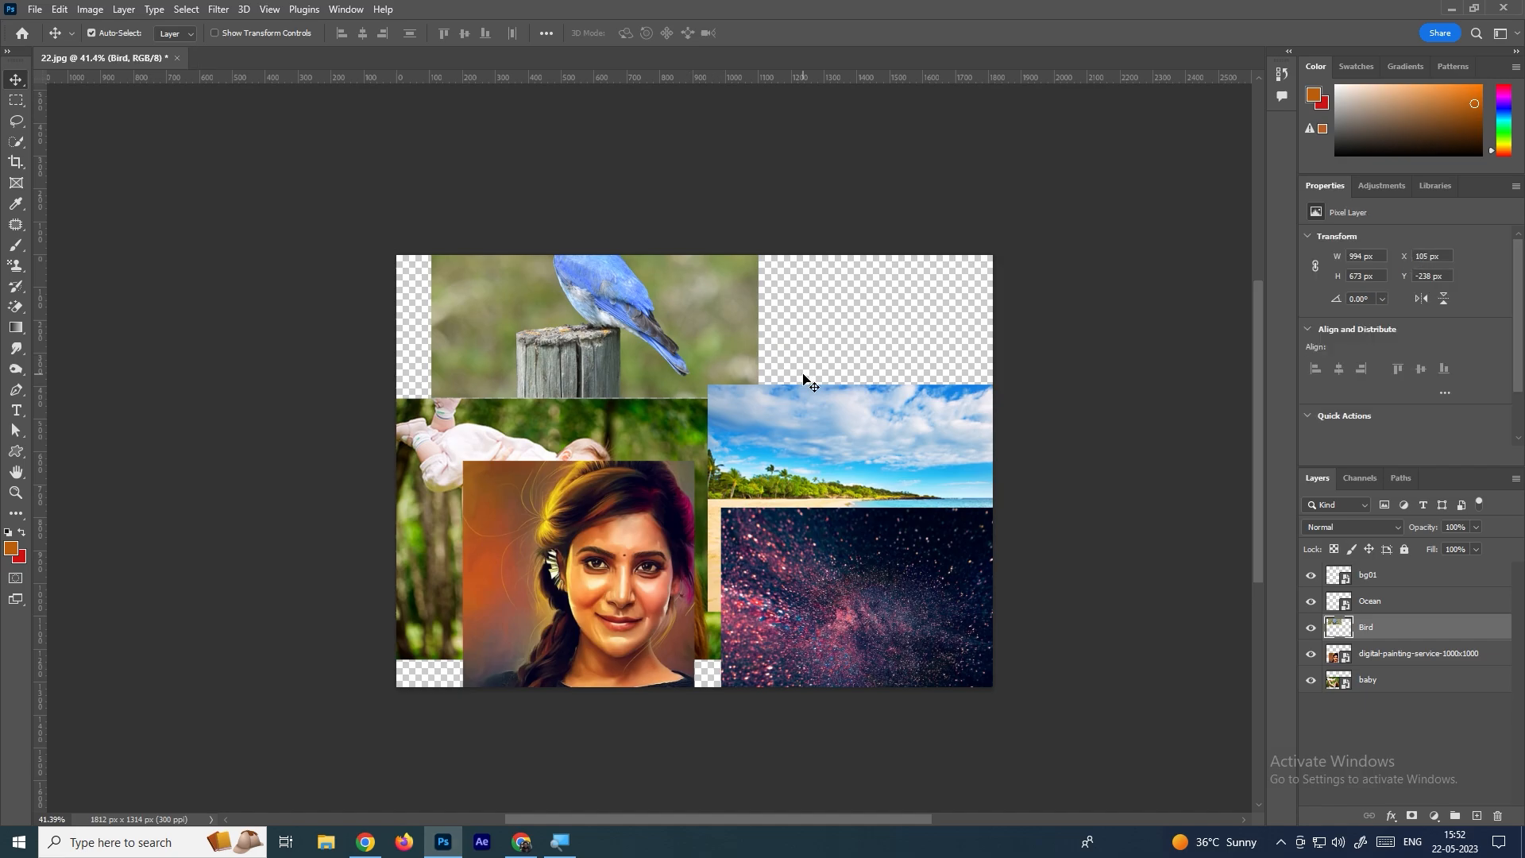
drag(664, 318, 665, 354)
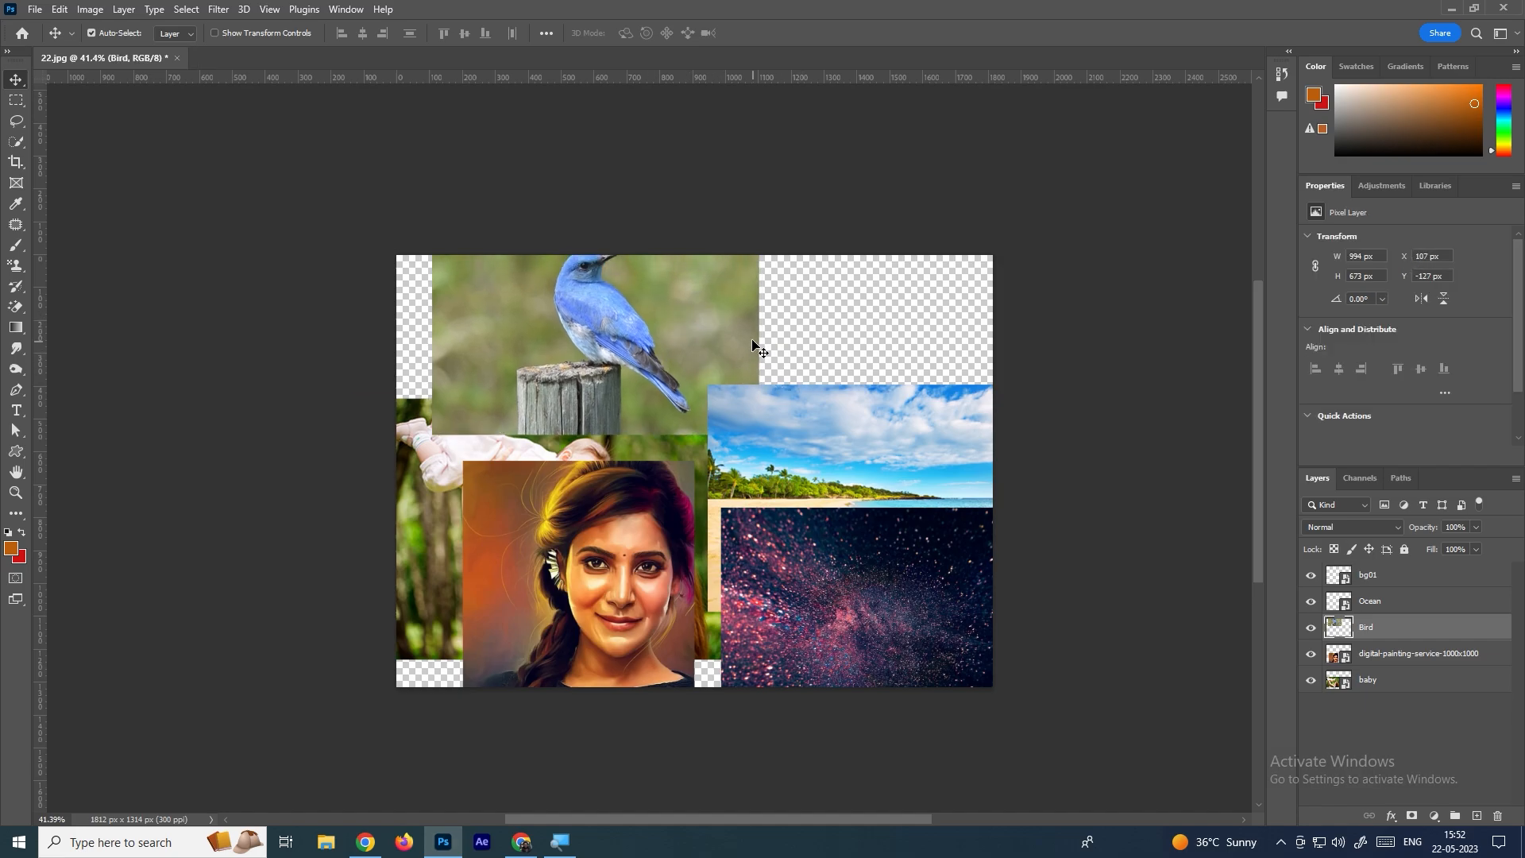
Select the Bird, Ocean and bg01 layers together and group them
shift+click(1399, 609)
shift+click(1408, 587)
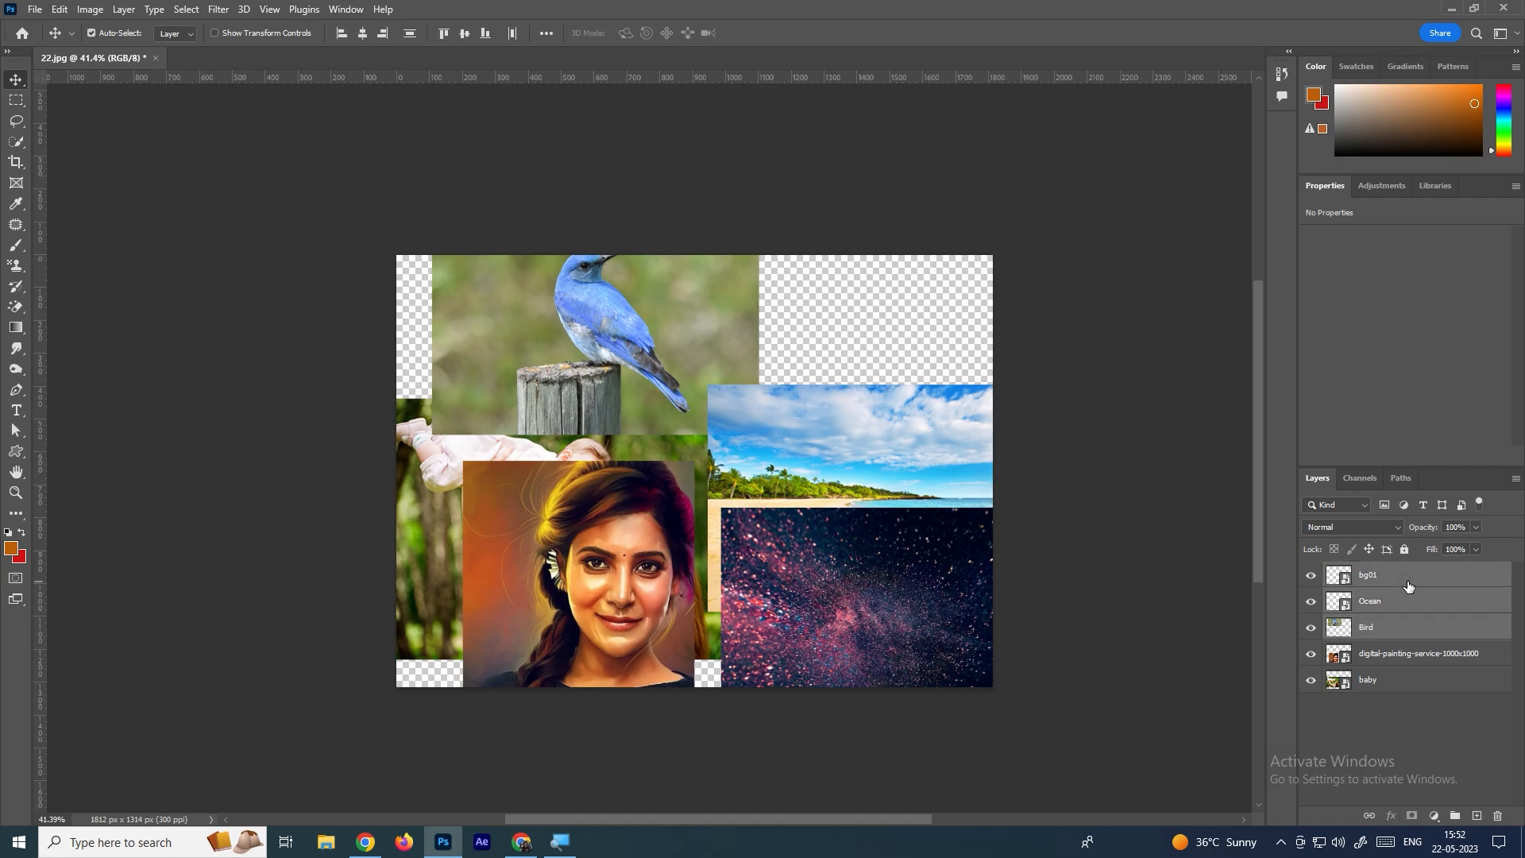
click(1448, 619)
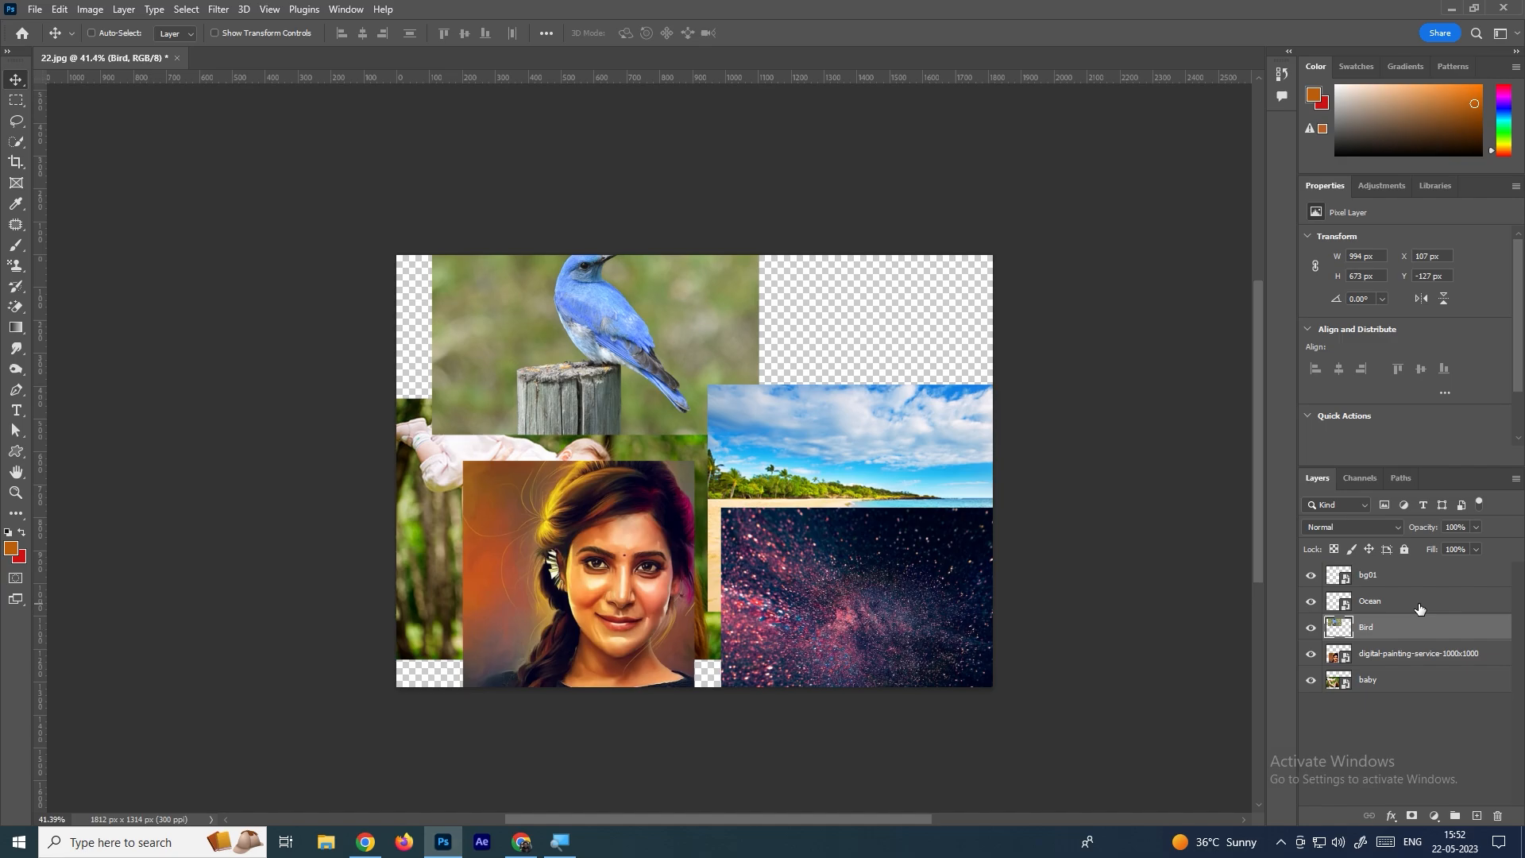
shift+click(1420, 609)
shift+click(1428, 585)
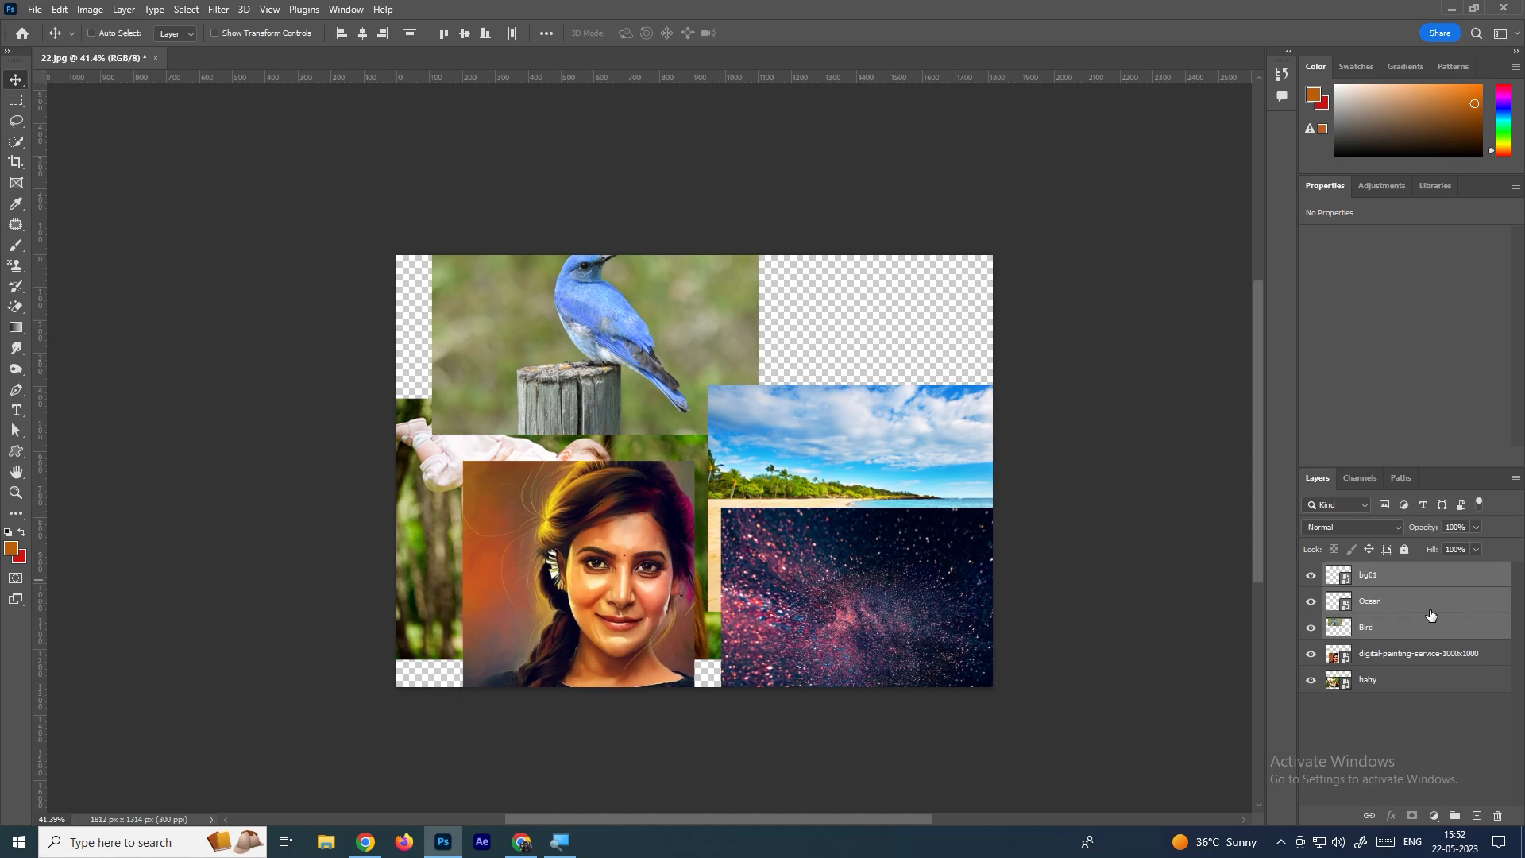
key(ctrl+g)
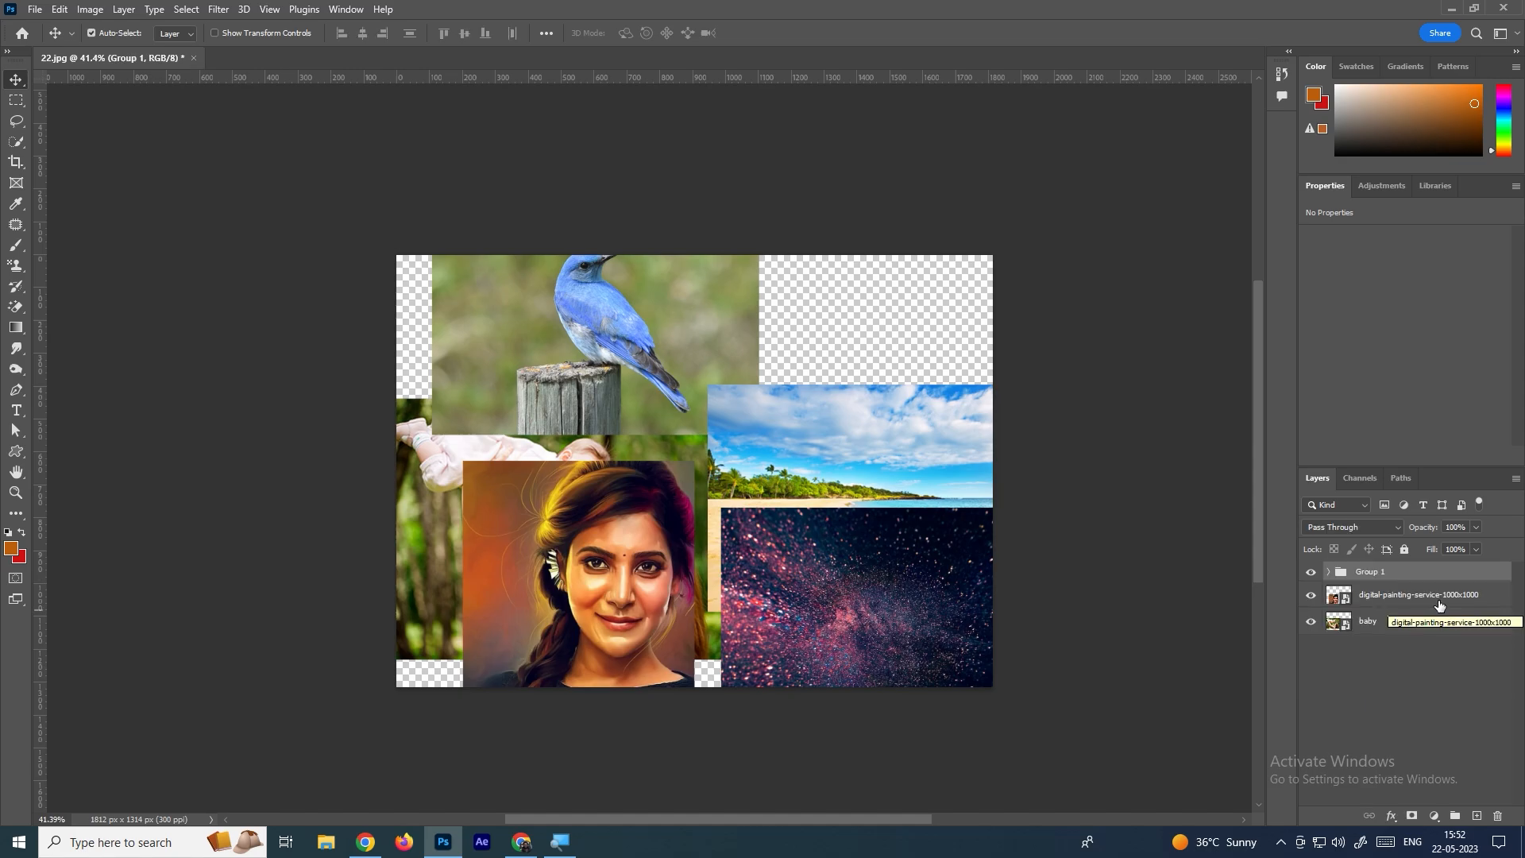
Group the digital-painting-service-1000x1000 and baby layers
click(1429, 596)
shift+click(1432, 626)
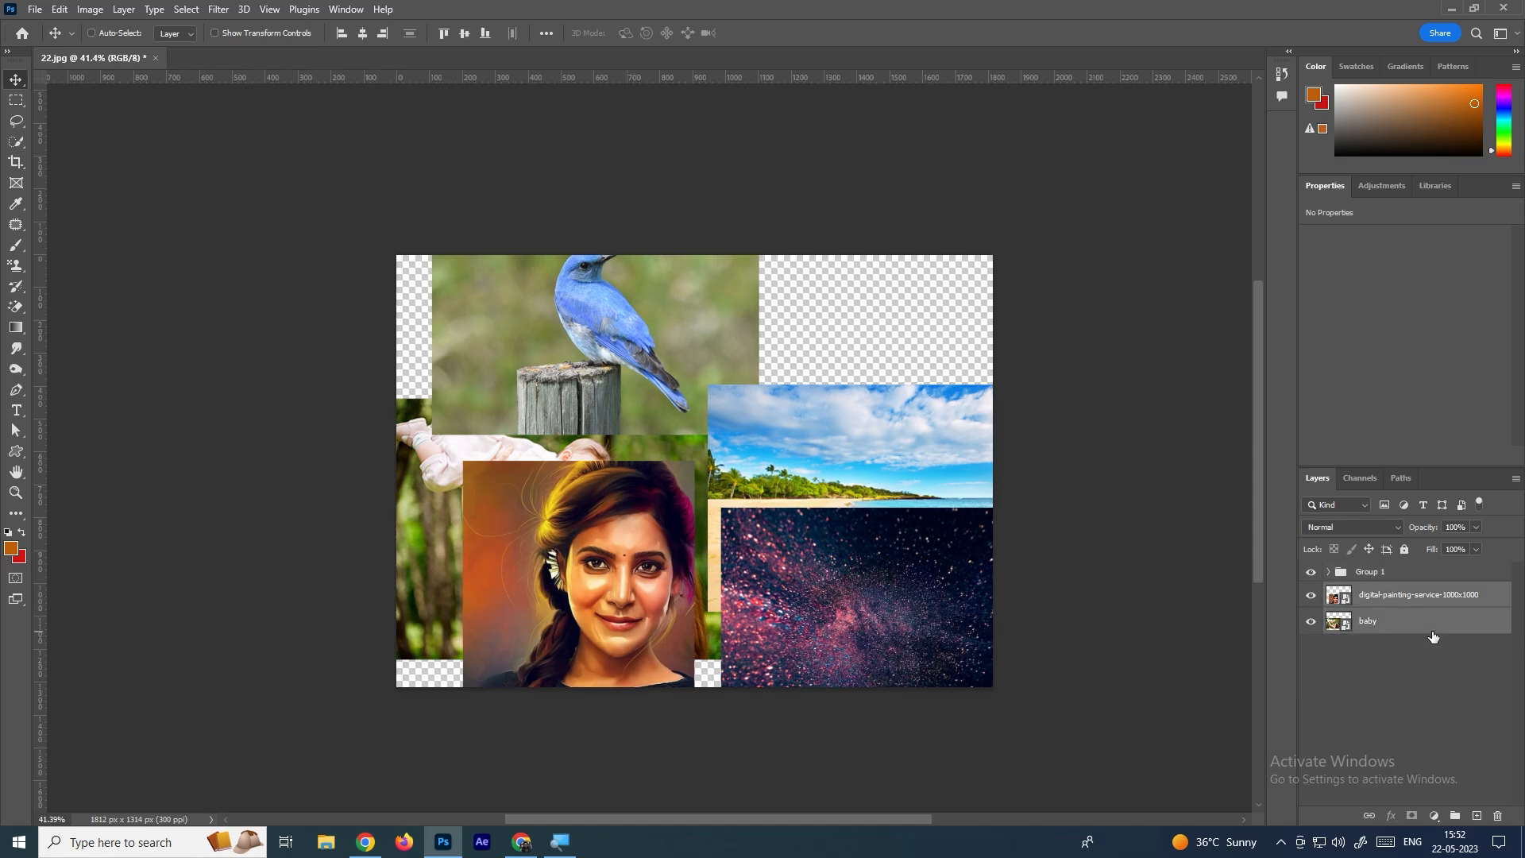
key(ctrl+g)
click(1432, 633)
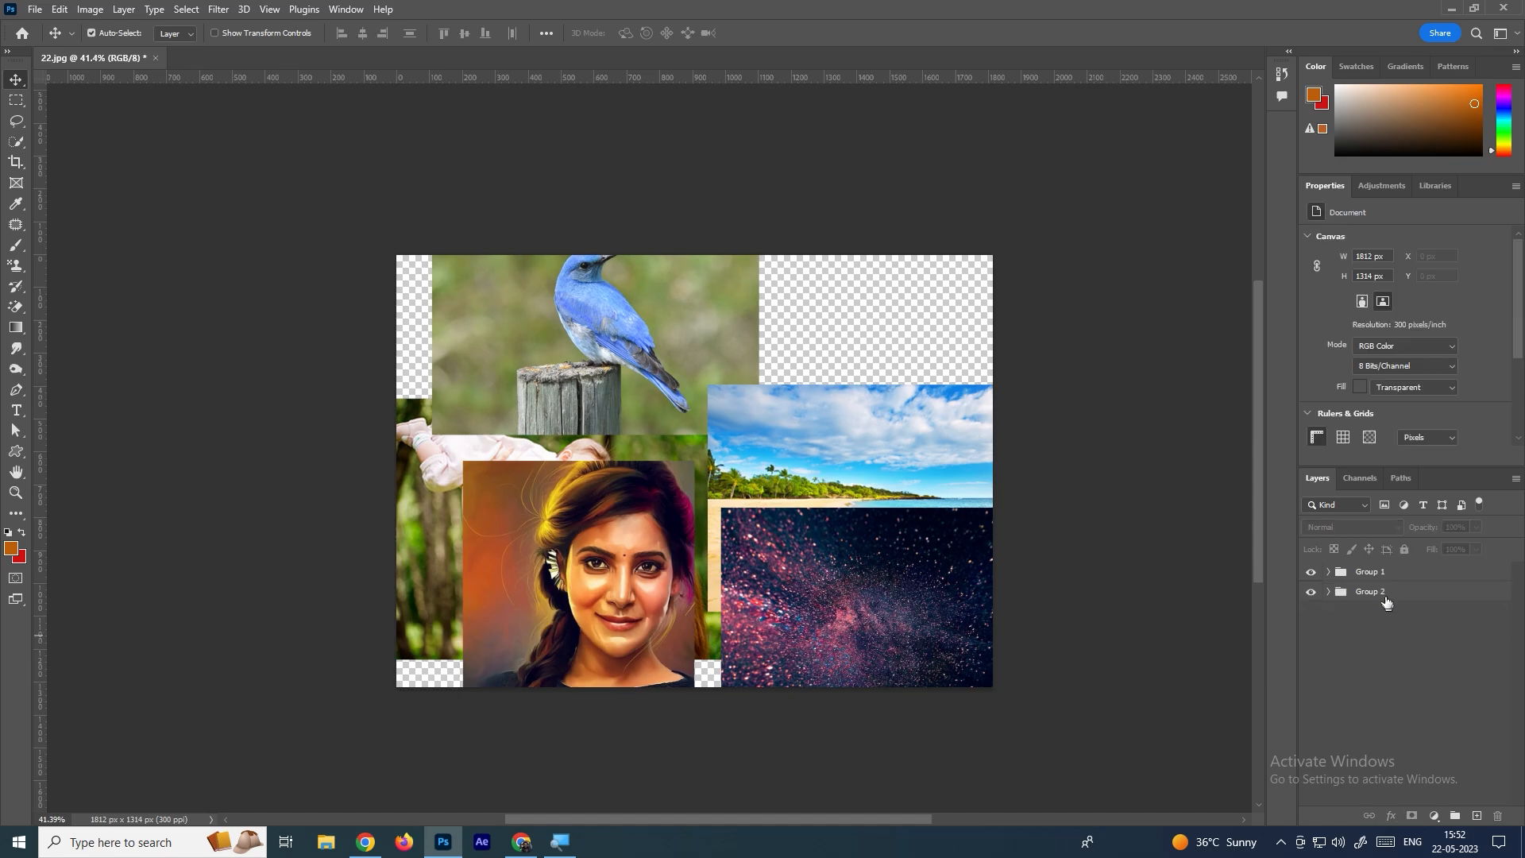
Rename Group 1 as Nature and Group 2 as Char
double_click(1374, 573)
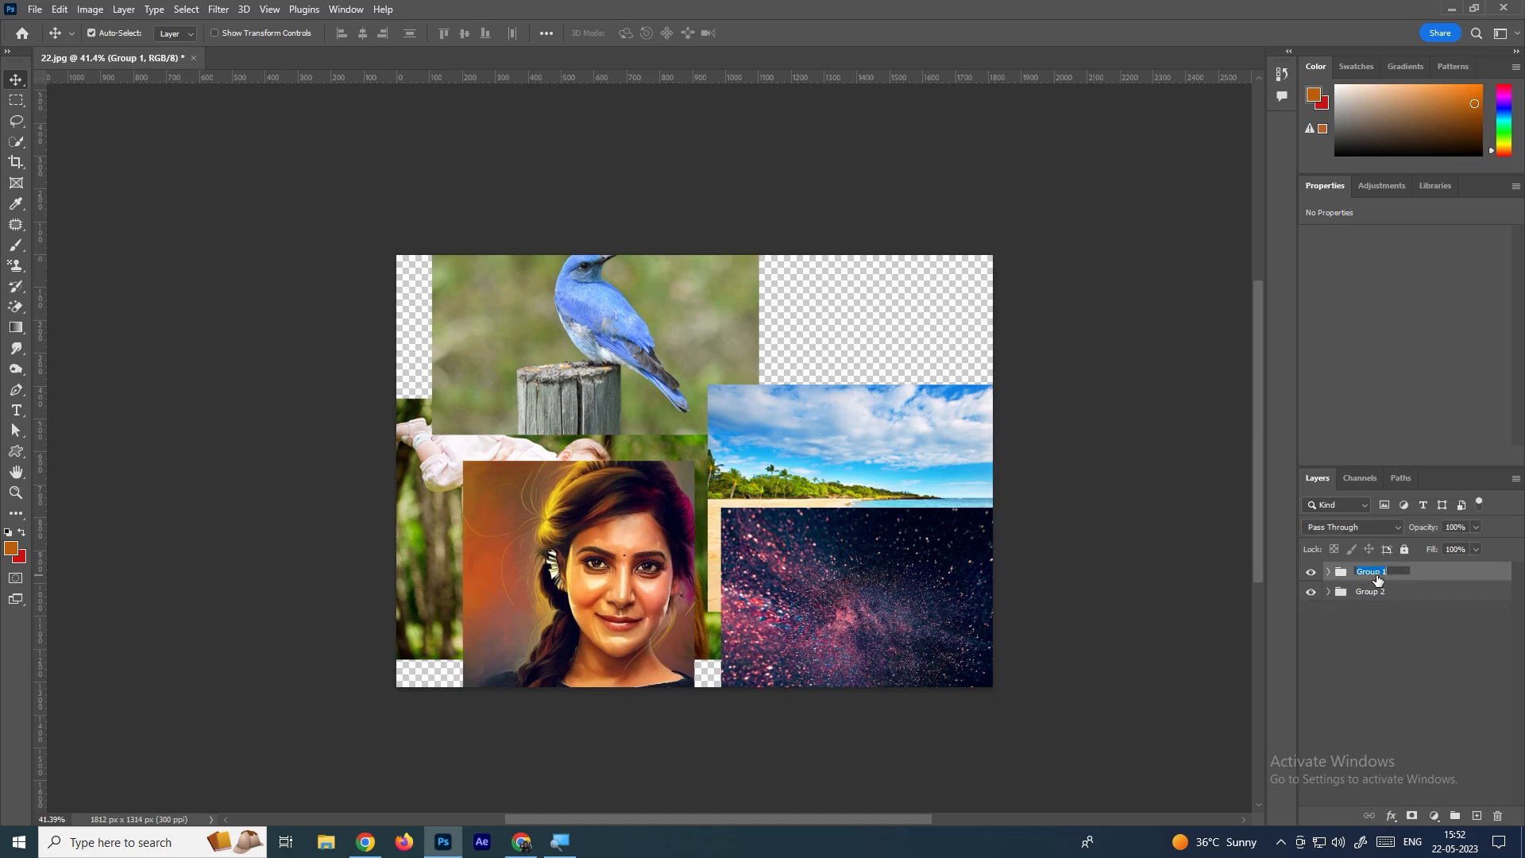
key(Return)
double_click(1370, 592)
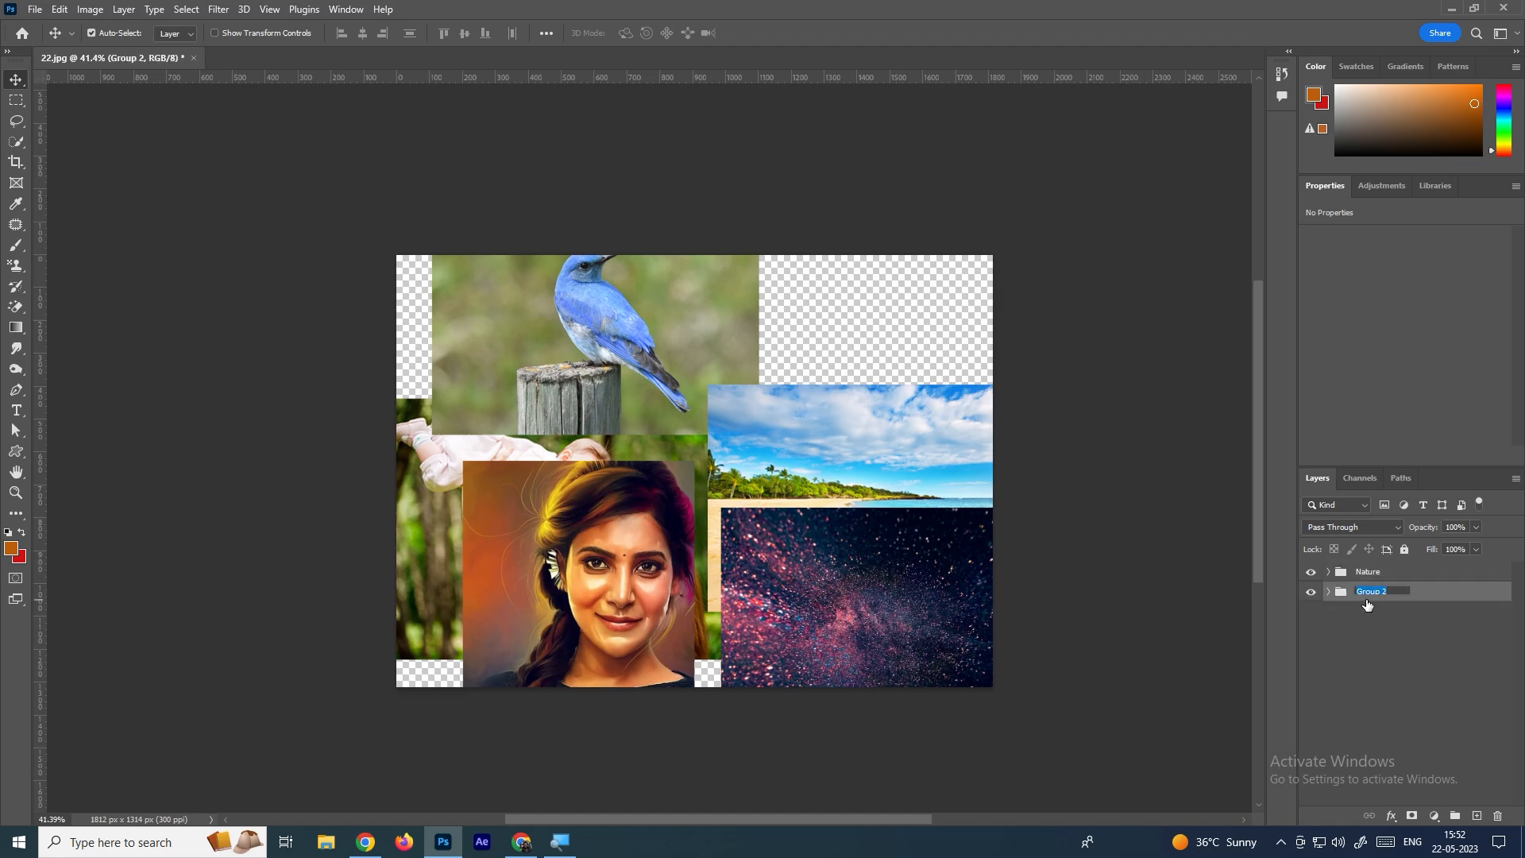
text(Char)
key(Return)
click(1364, 654)
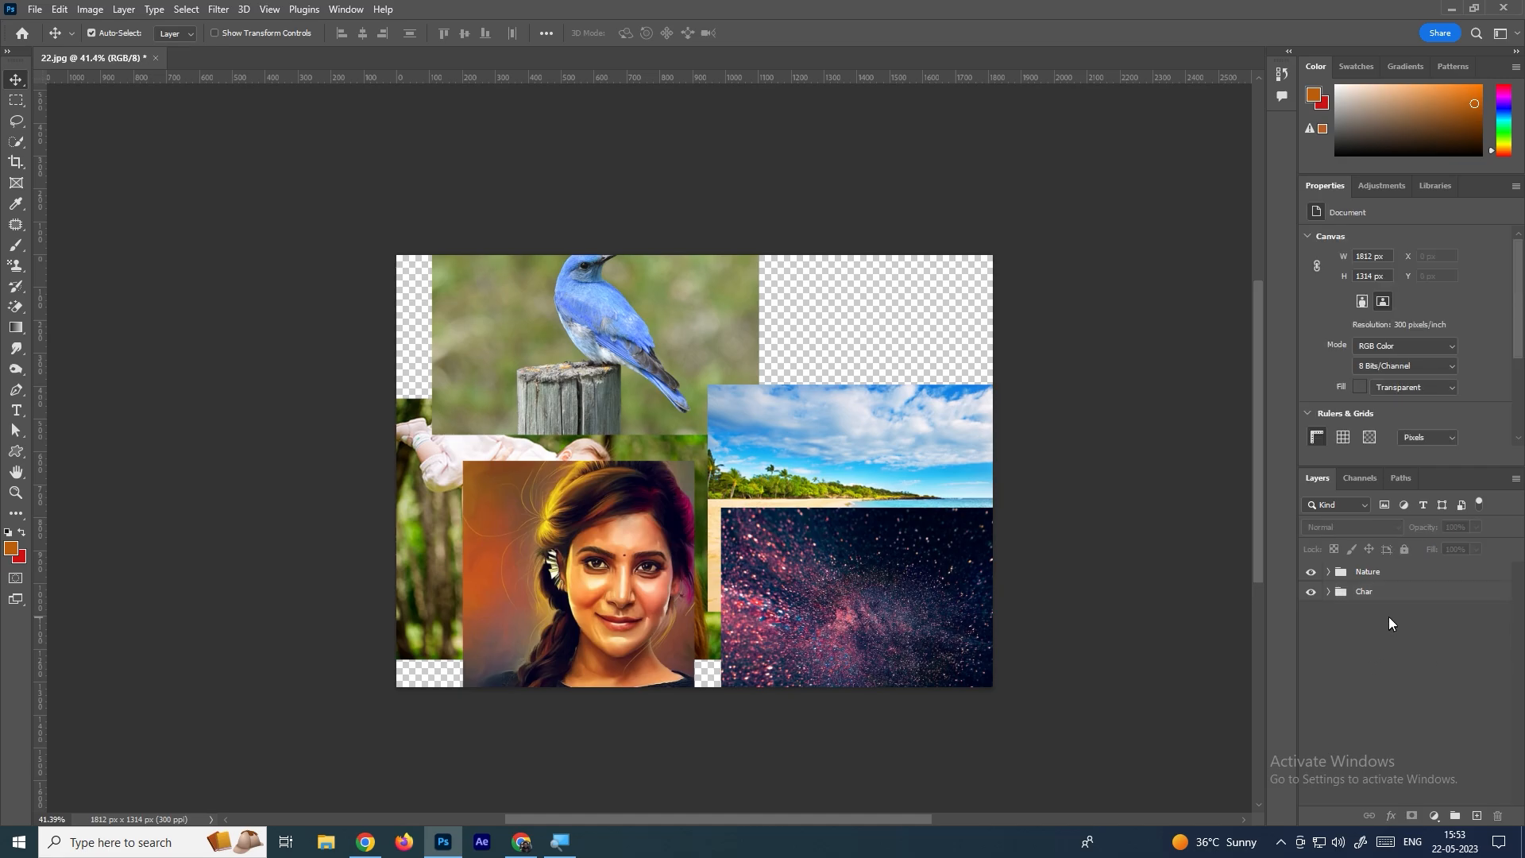
Expand the Char group, move its portrait image to about X 241 px, Y 579 px, and collapse the group
click(1328, 595)
click(1430, 615)
mouse_move(633, 537)
mouse_down()
mouse_move(674, 509)
mouse_move(647, 523)
mouse_up()
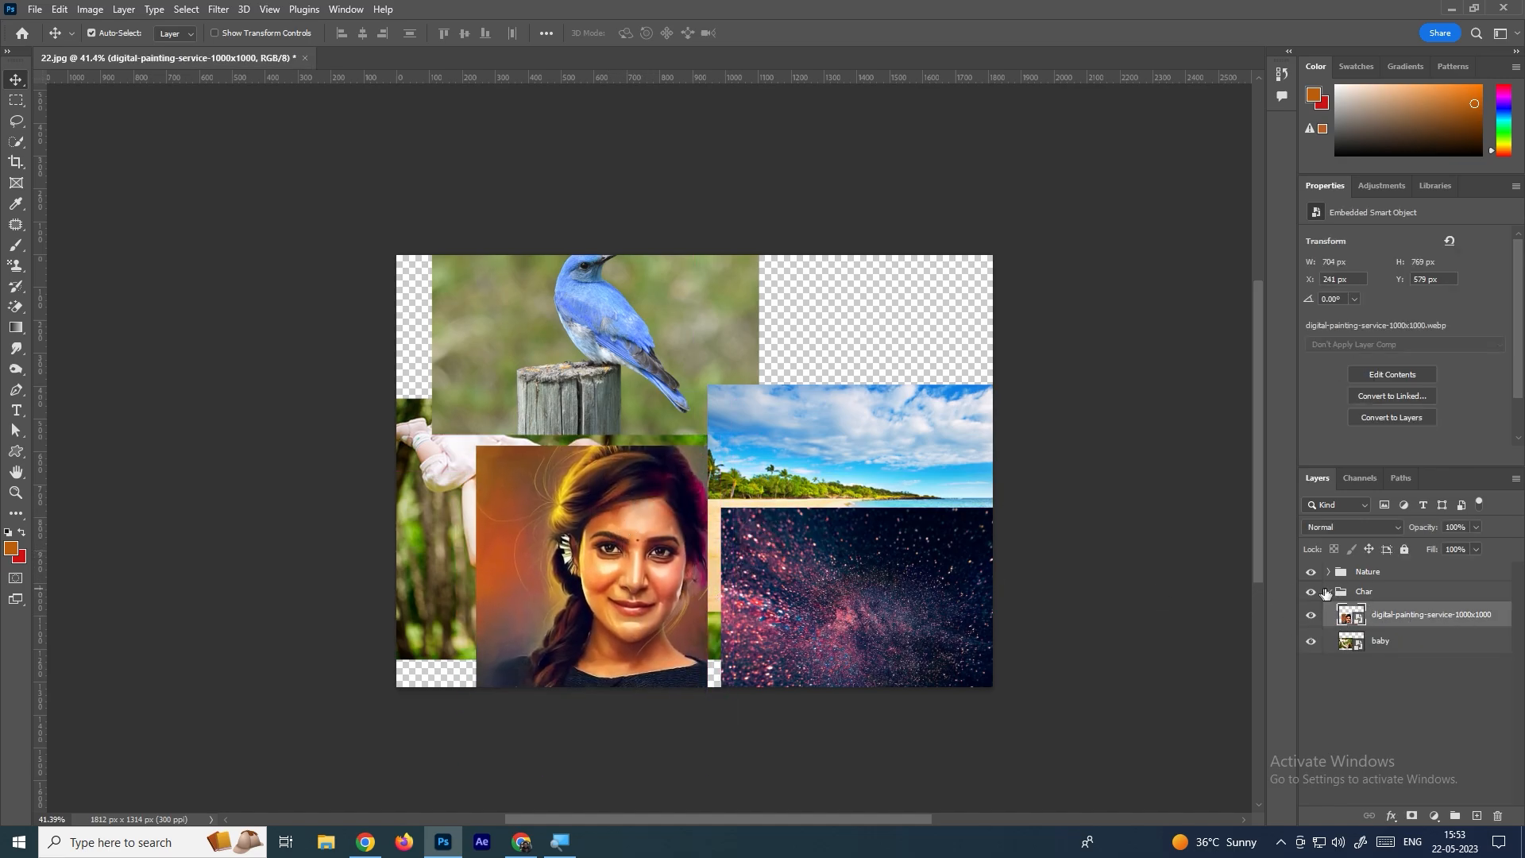
click(1330, 593)
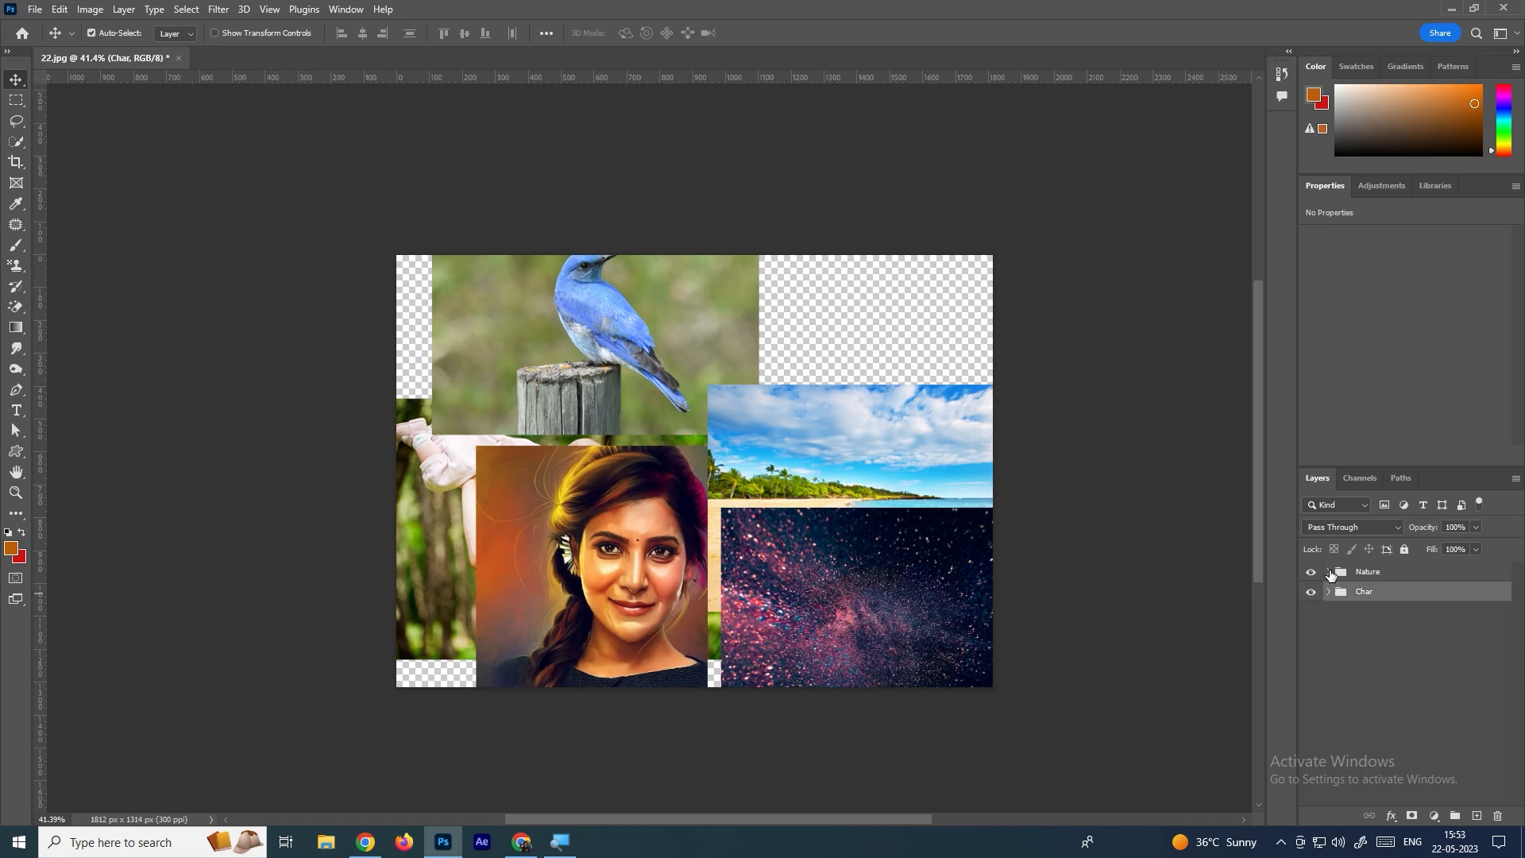
Ungroup the Nature group's layers and undo the ungrouping
click(1368, 573)
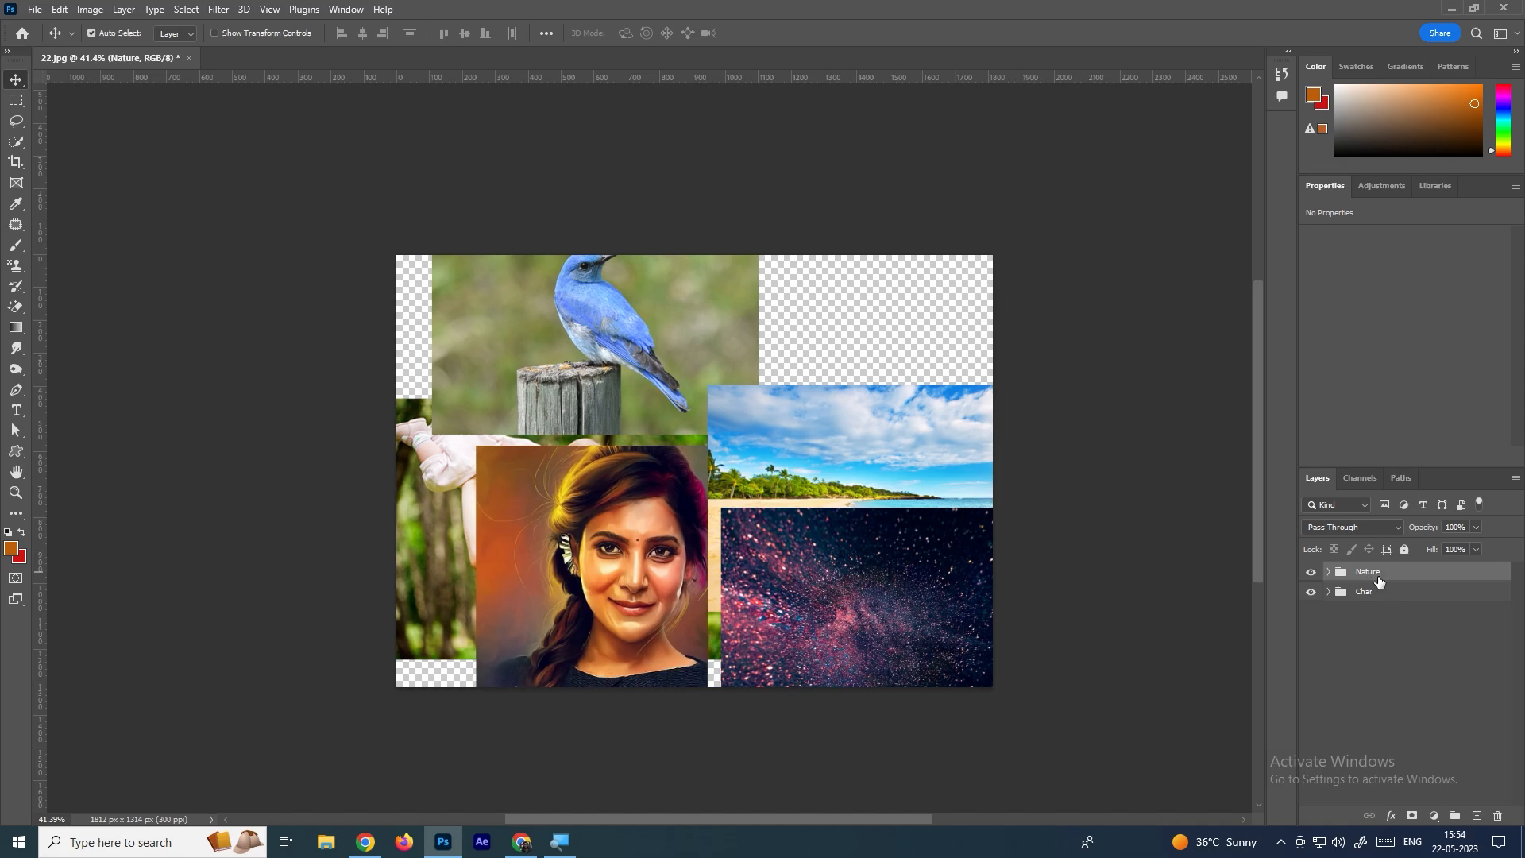
right_click(1379, 578)
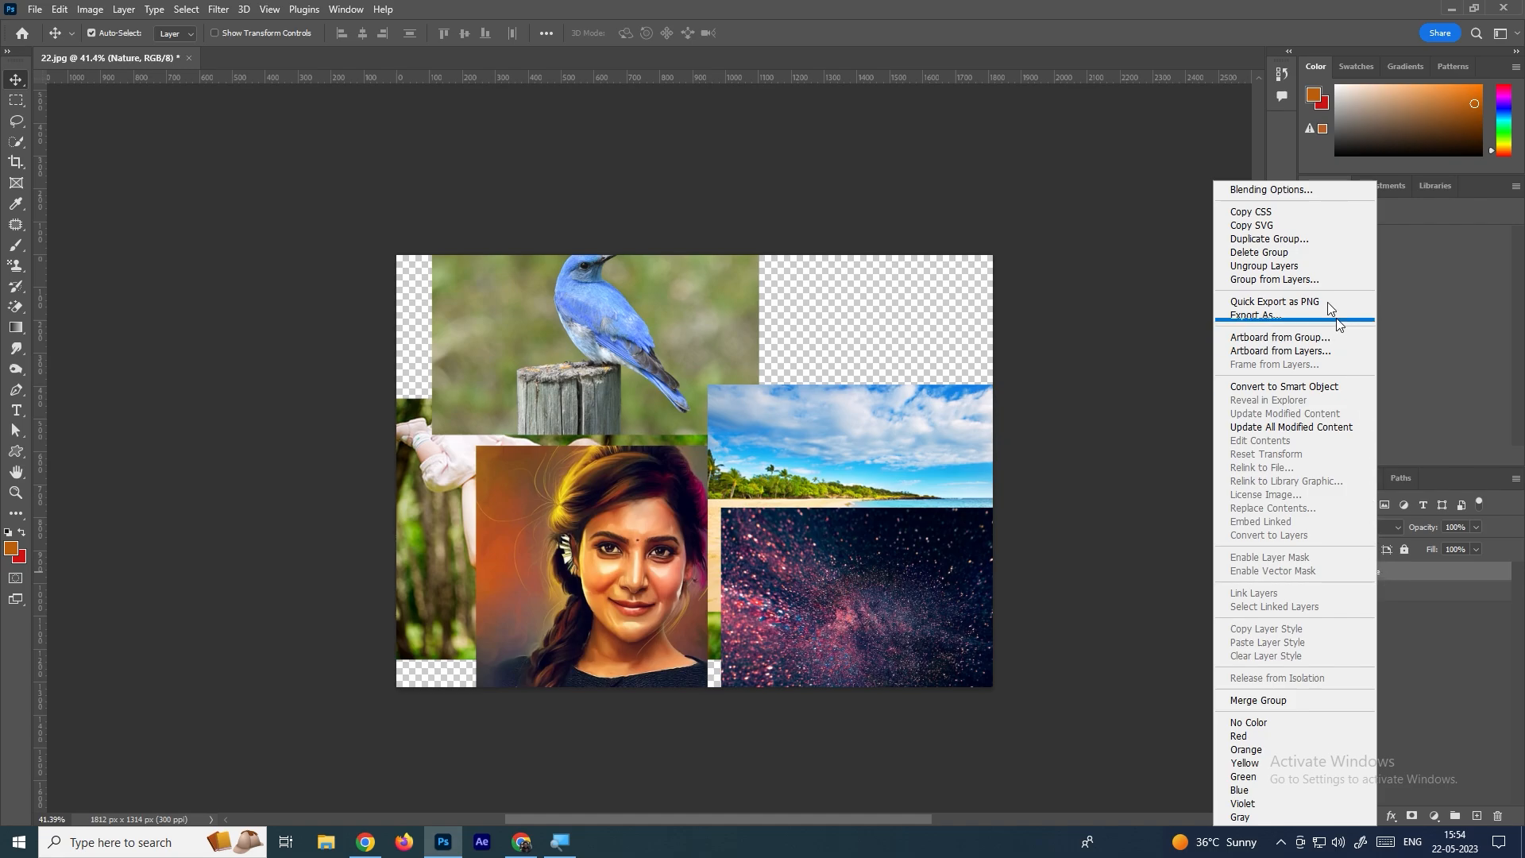
click(1288, 267)
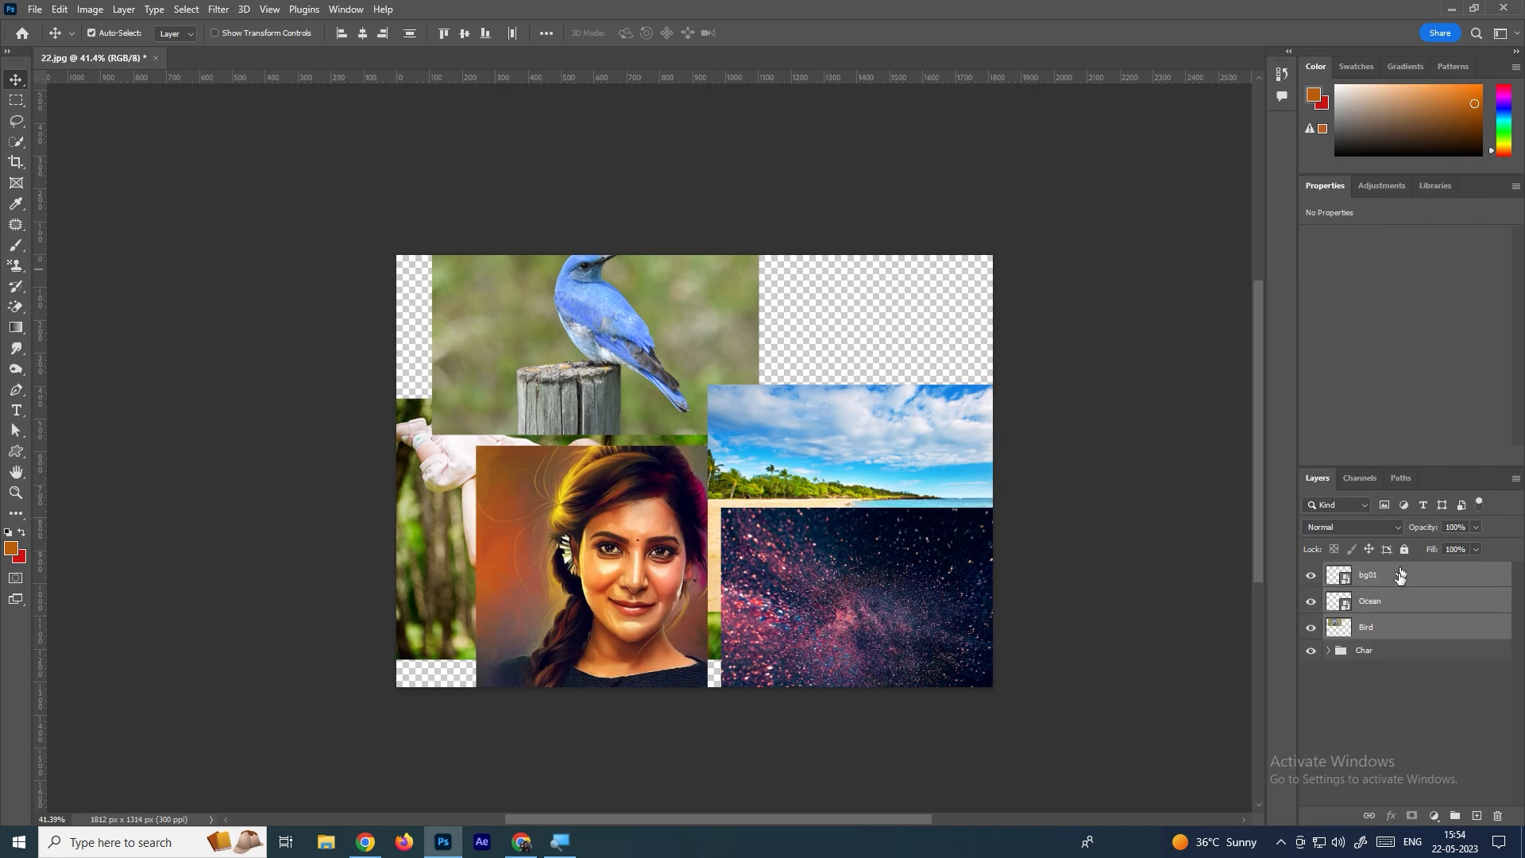
right_click(1384, 653)
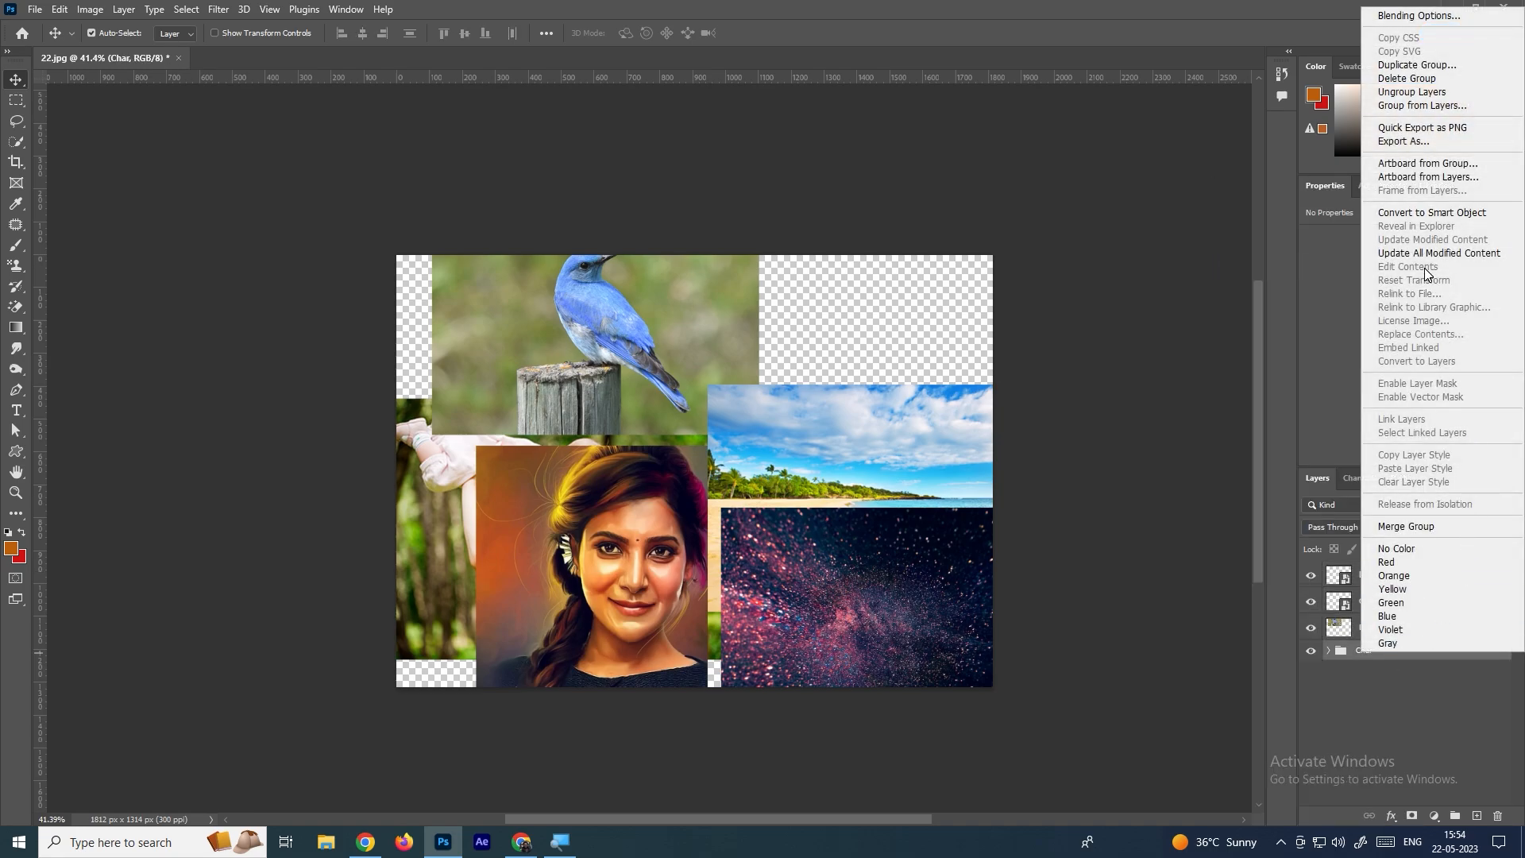
click(1385, 731)
key(ctrl+z)
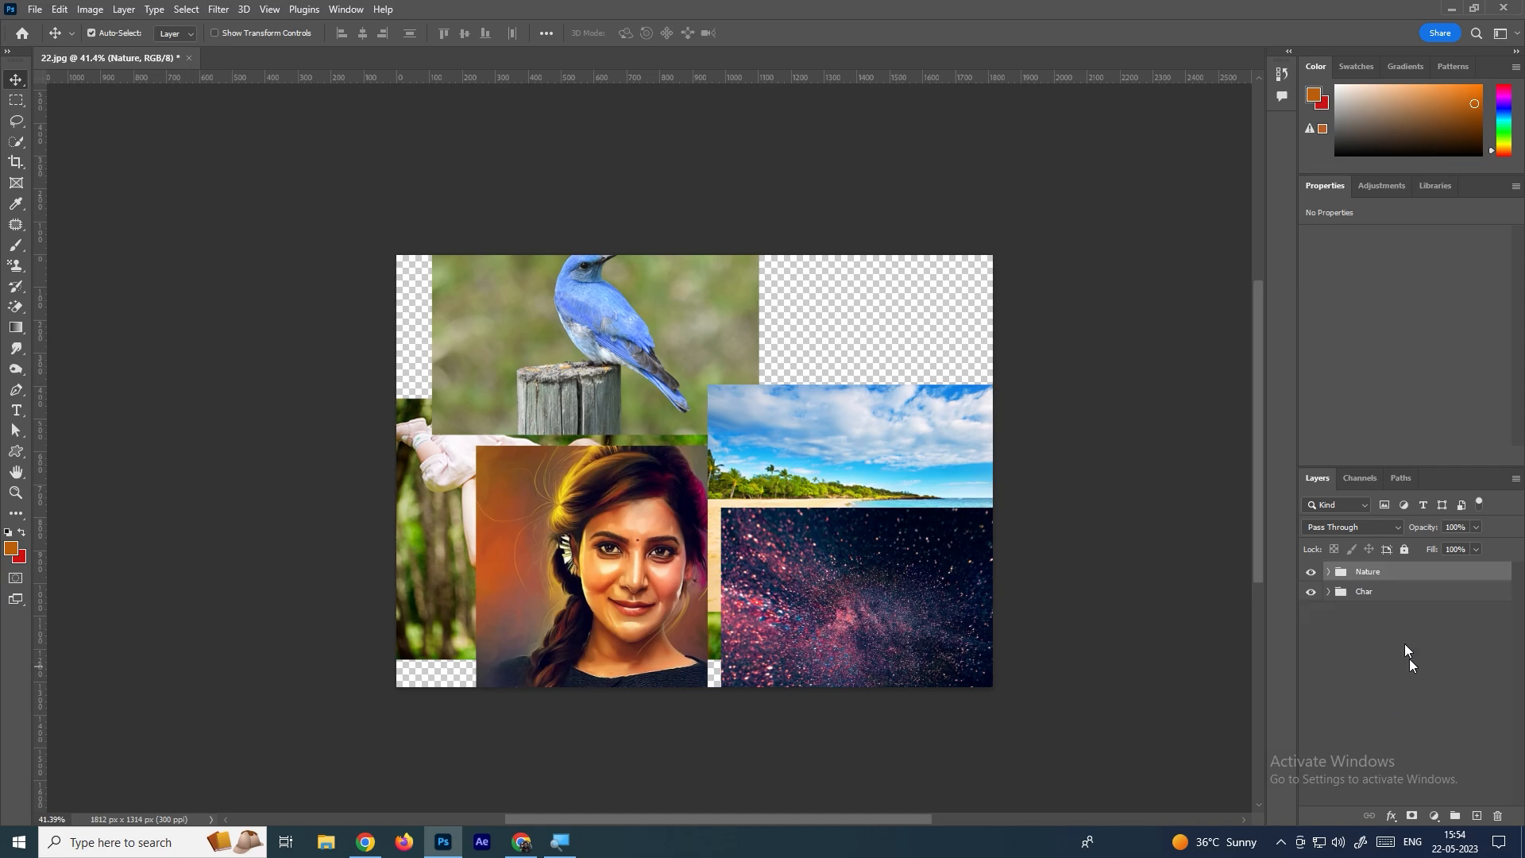
Expand the Nature and Char groups, move the Bird layer from Nature into Char, and collapse both groups
click(1328, 572)
click(1331, 672)
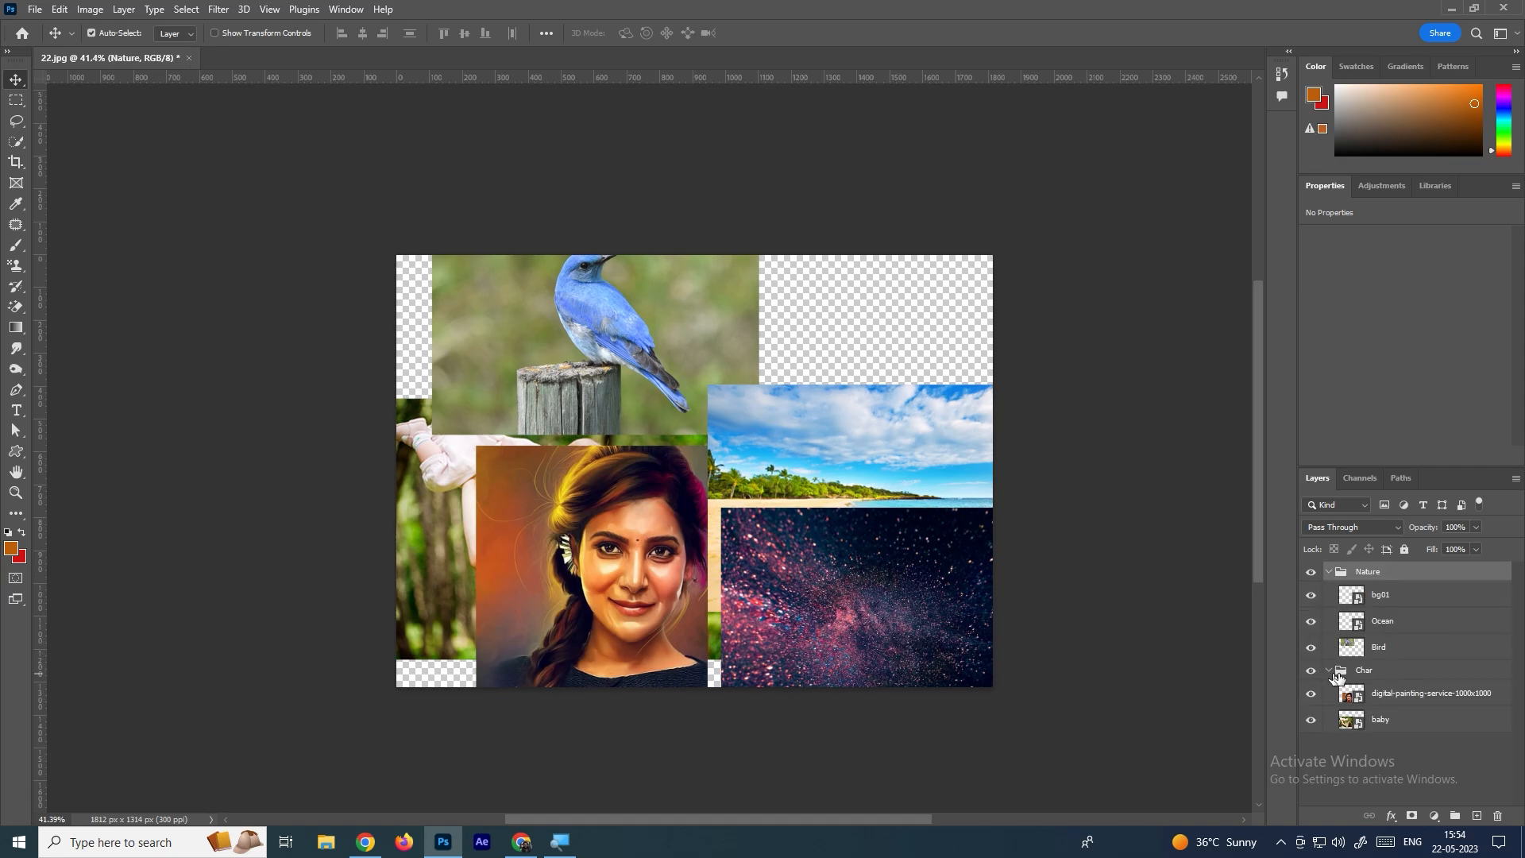
click(1377, 624)
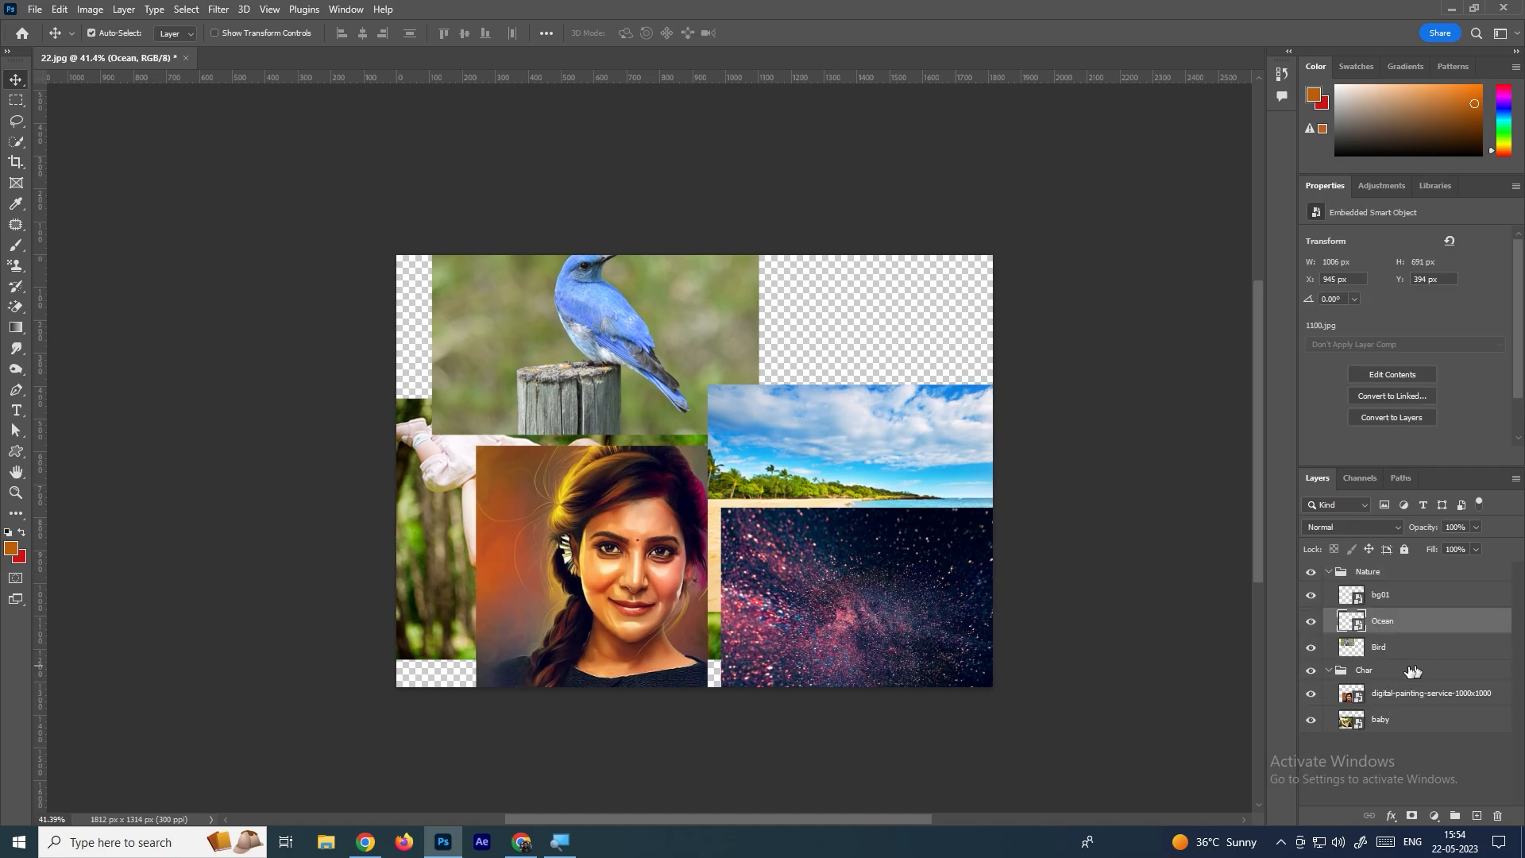
click(1382, 650)
drag(1386, 662, 1411, 689)
click(1366, 645)
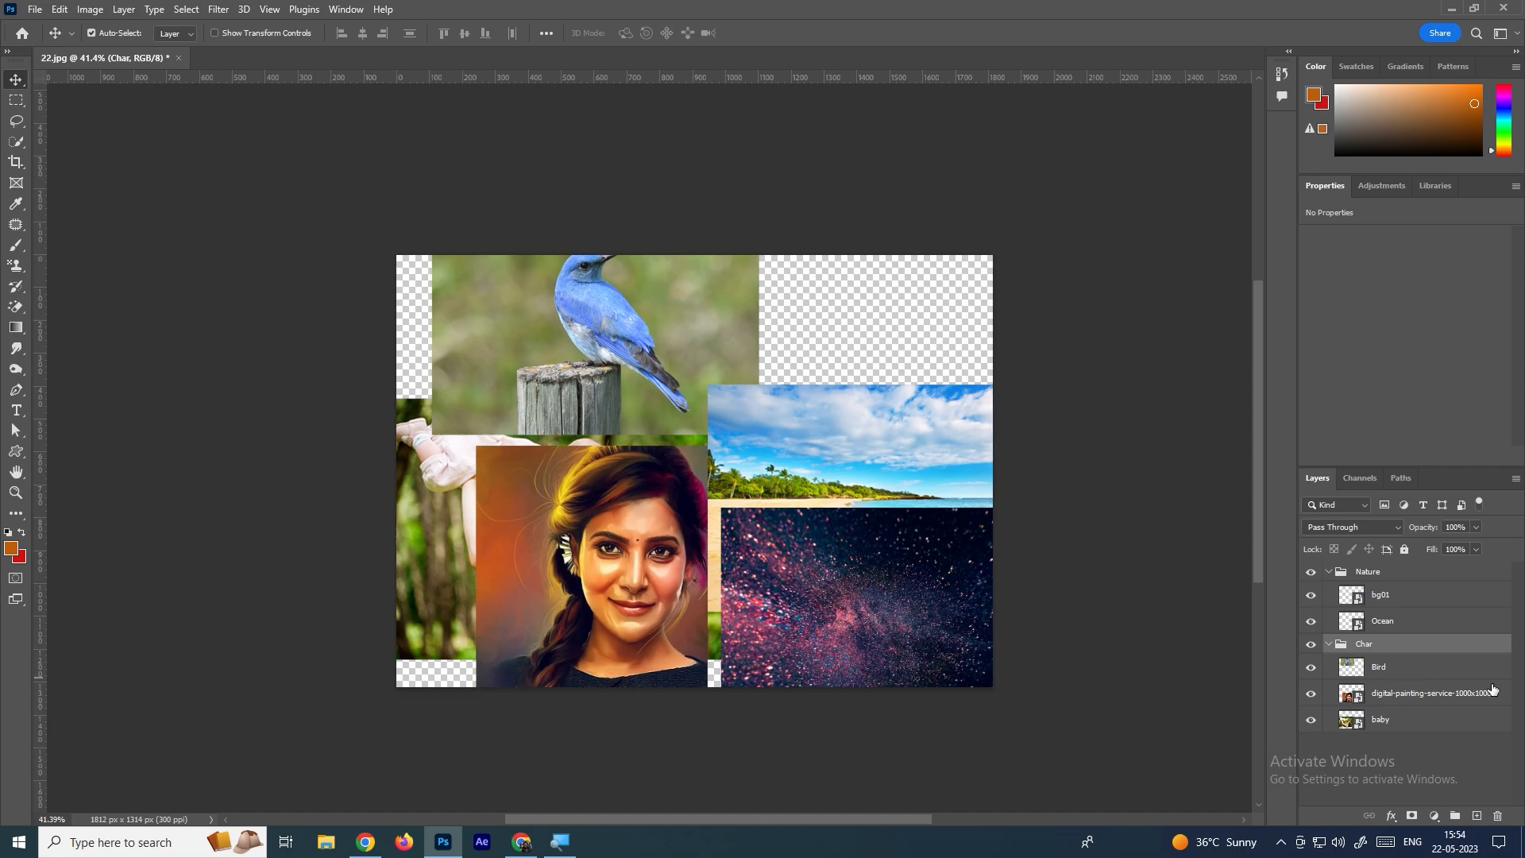
click(1430, 673)
click(1330, 648)
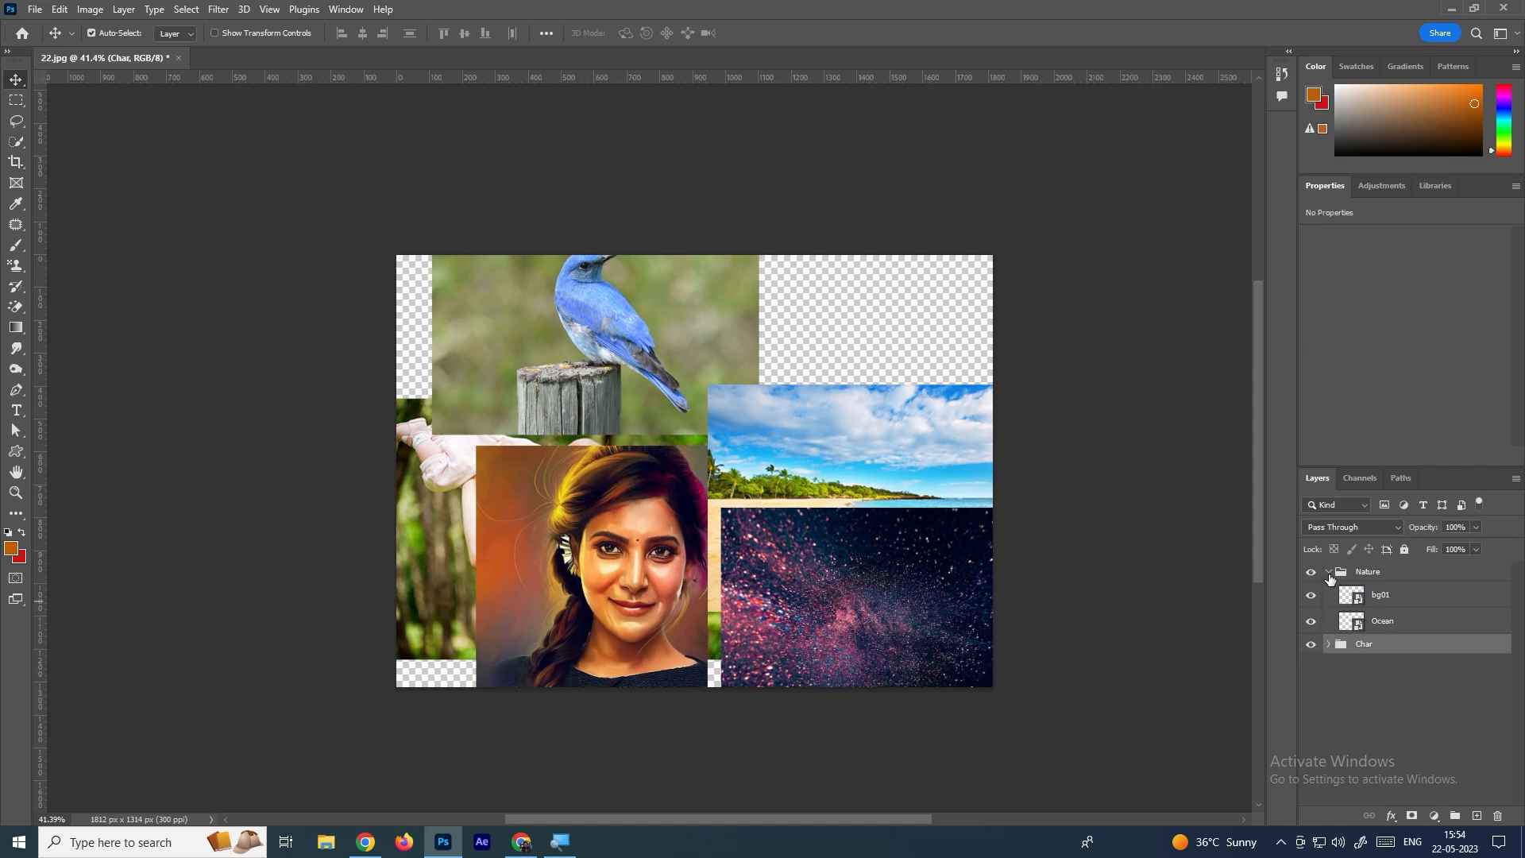
click(1328, 571)
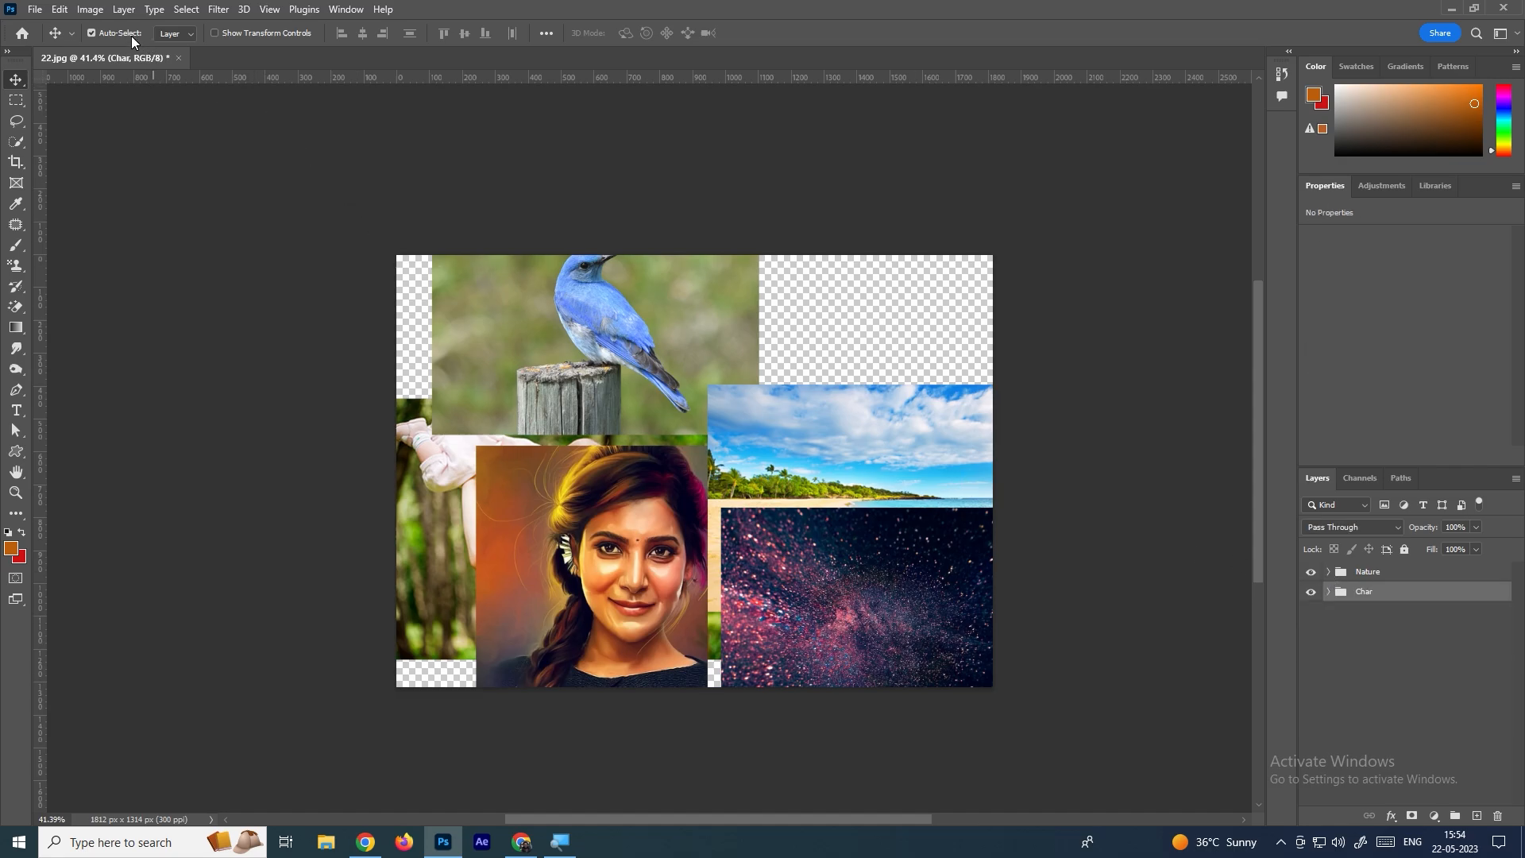
Keep auto-select on Layer and move the portrait, bg01, Ocean and Bird images individually on the canvas
click(171, 35)
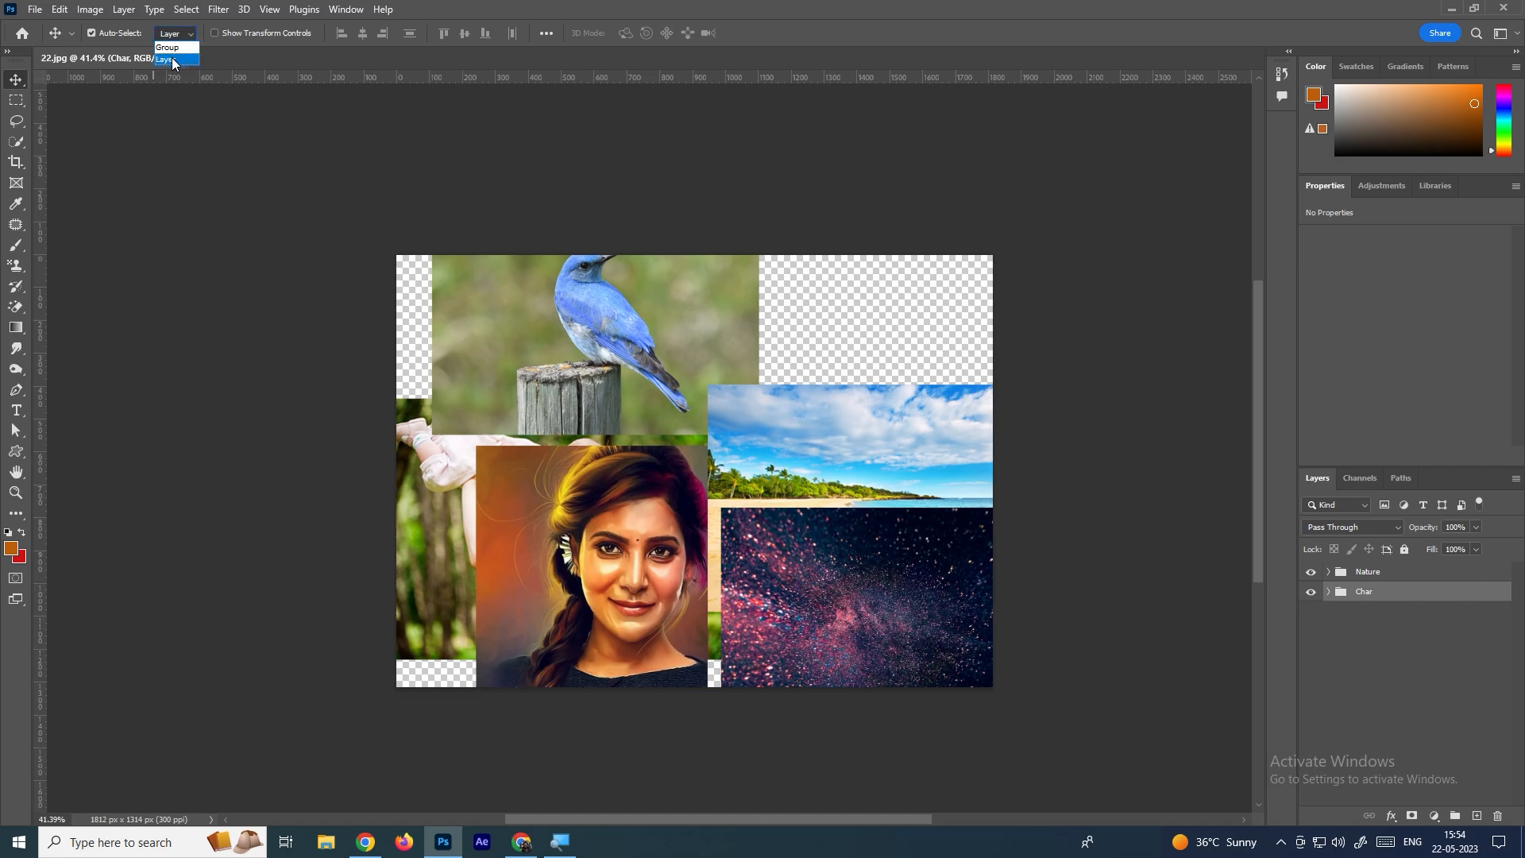
click(172, 62)
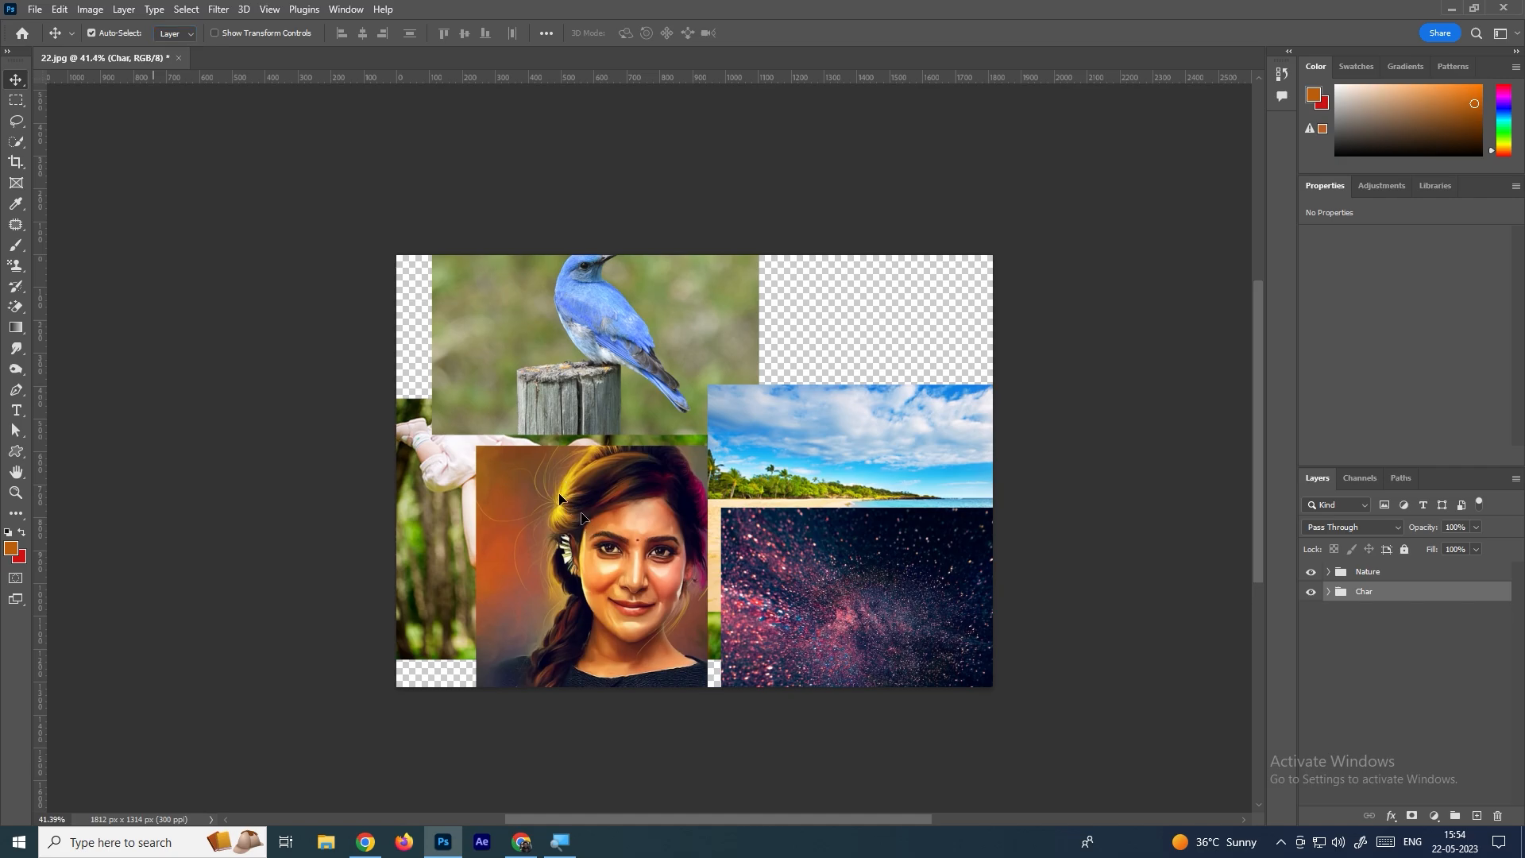
drag(572, 512, 557, 538)
drag(811, 509, 837, 489)
drag(818, 431, 813, 392)
drag(665, 351, 660, 314)
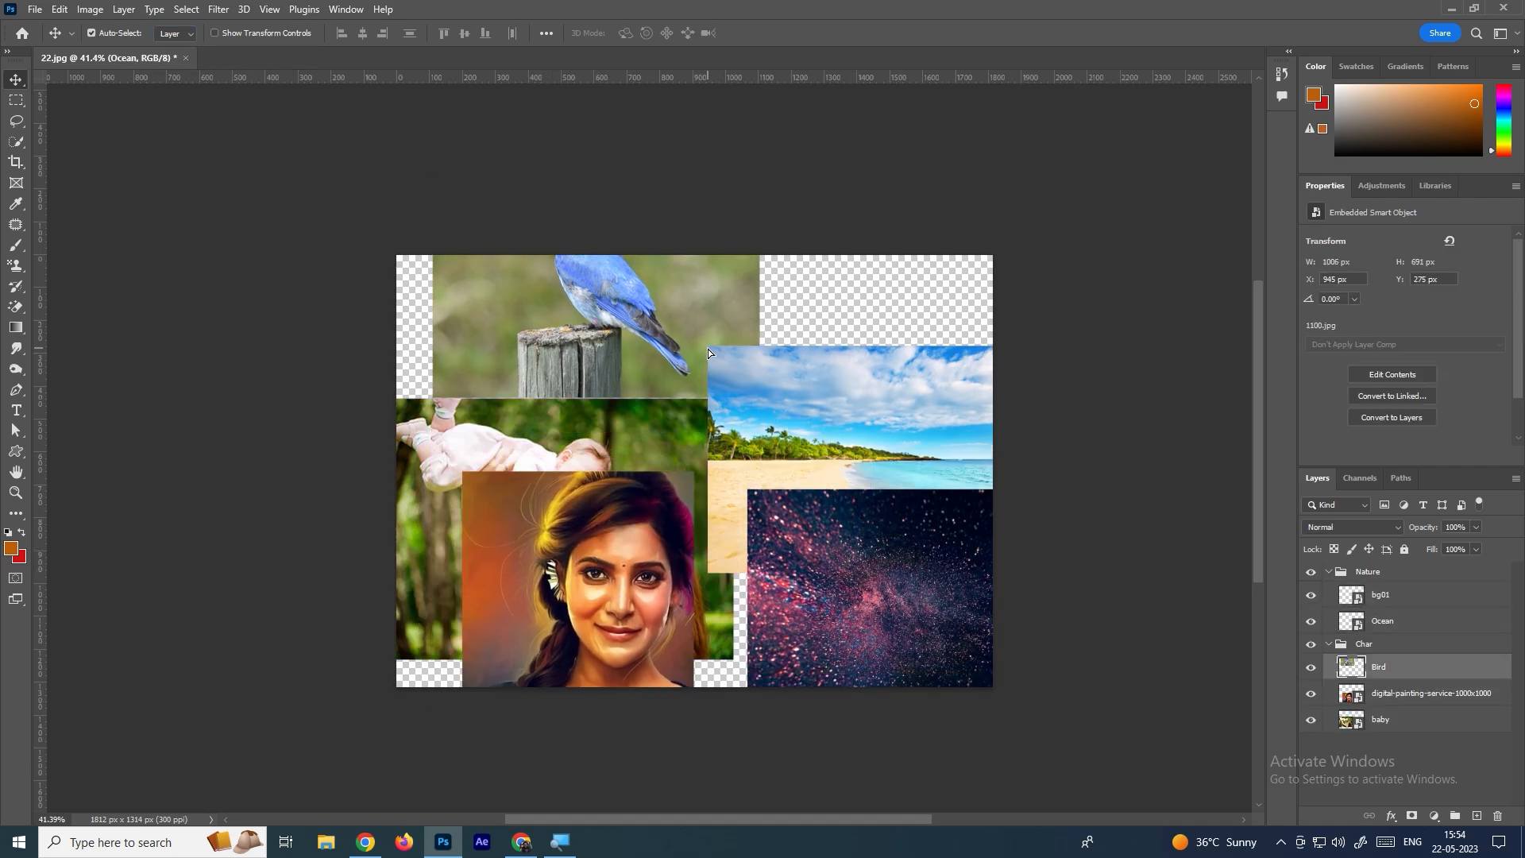
Set auto-select to Group and move the Char and Nature groups as whole units, shifting Char toward the canvas's left edge
click(179, 36)
click(175, 47)
mouse_move(610, 578)
mouse_down()
mouse_move(632, 592)
mouse_move(569, 524)
mouse_move(583, 574)
mouse_up()
drag(798, 543, 784, 518)
mouse_move(601, 554)
mouse_down()
mouse_move(612, 539)
mouse_move(599, 531)
mouse_up()
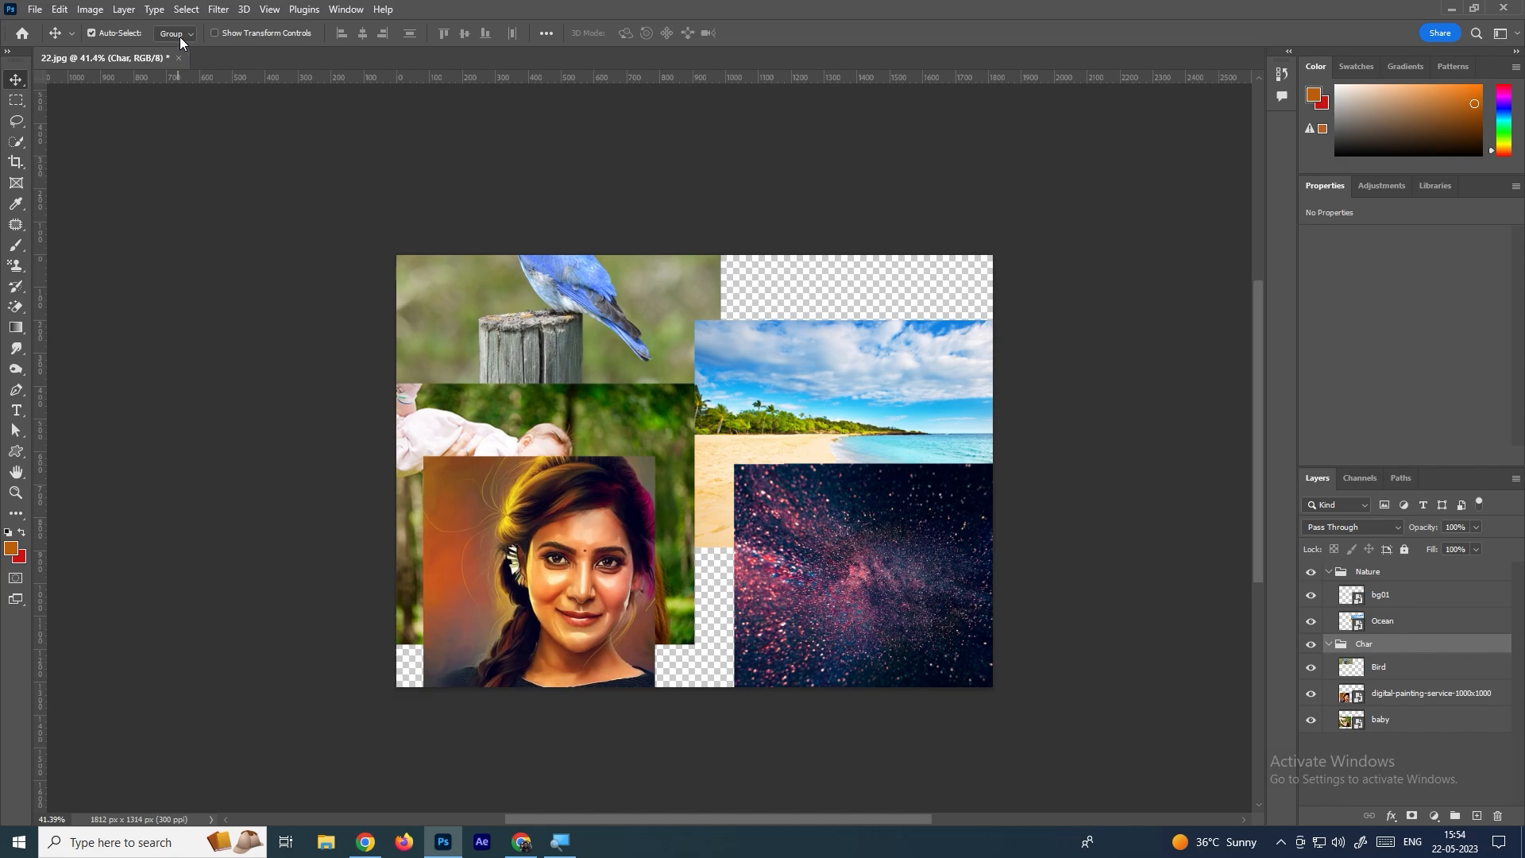
drag(594, 585, 559, 596)
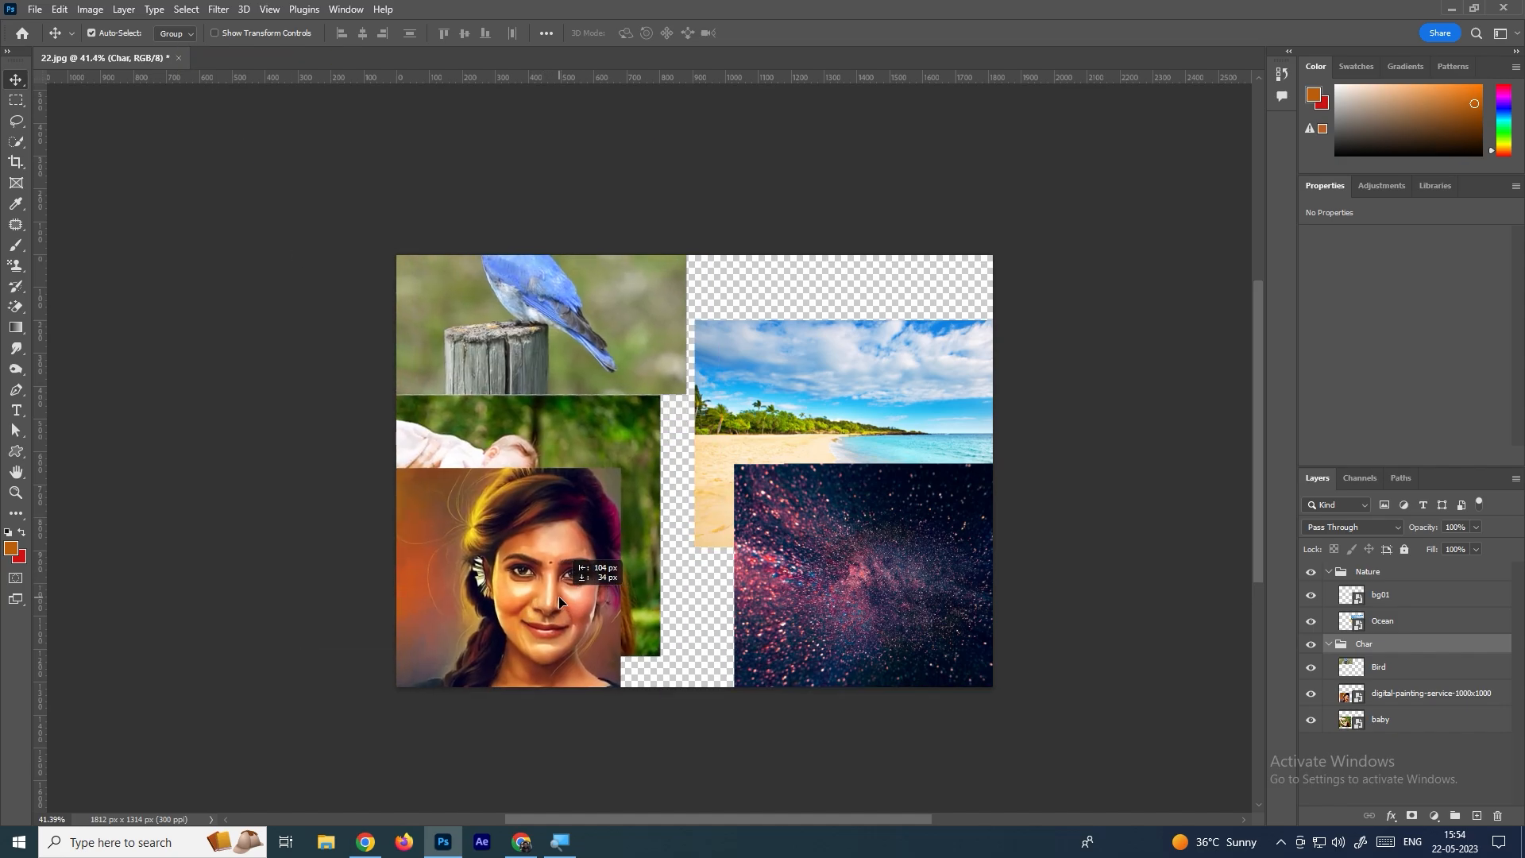
Free Transform the Char group: scale it down, rotate it about -22°, and place it in the left half of the canvas
key(ctrl+t)
drag(685, 174, 467, 322)
drag(466, 559, 577, 513)
key(Return)
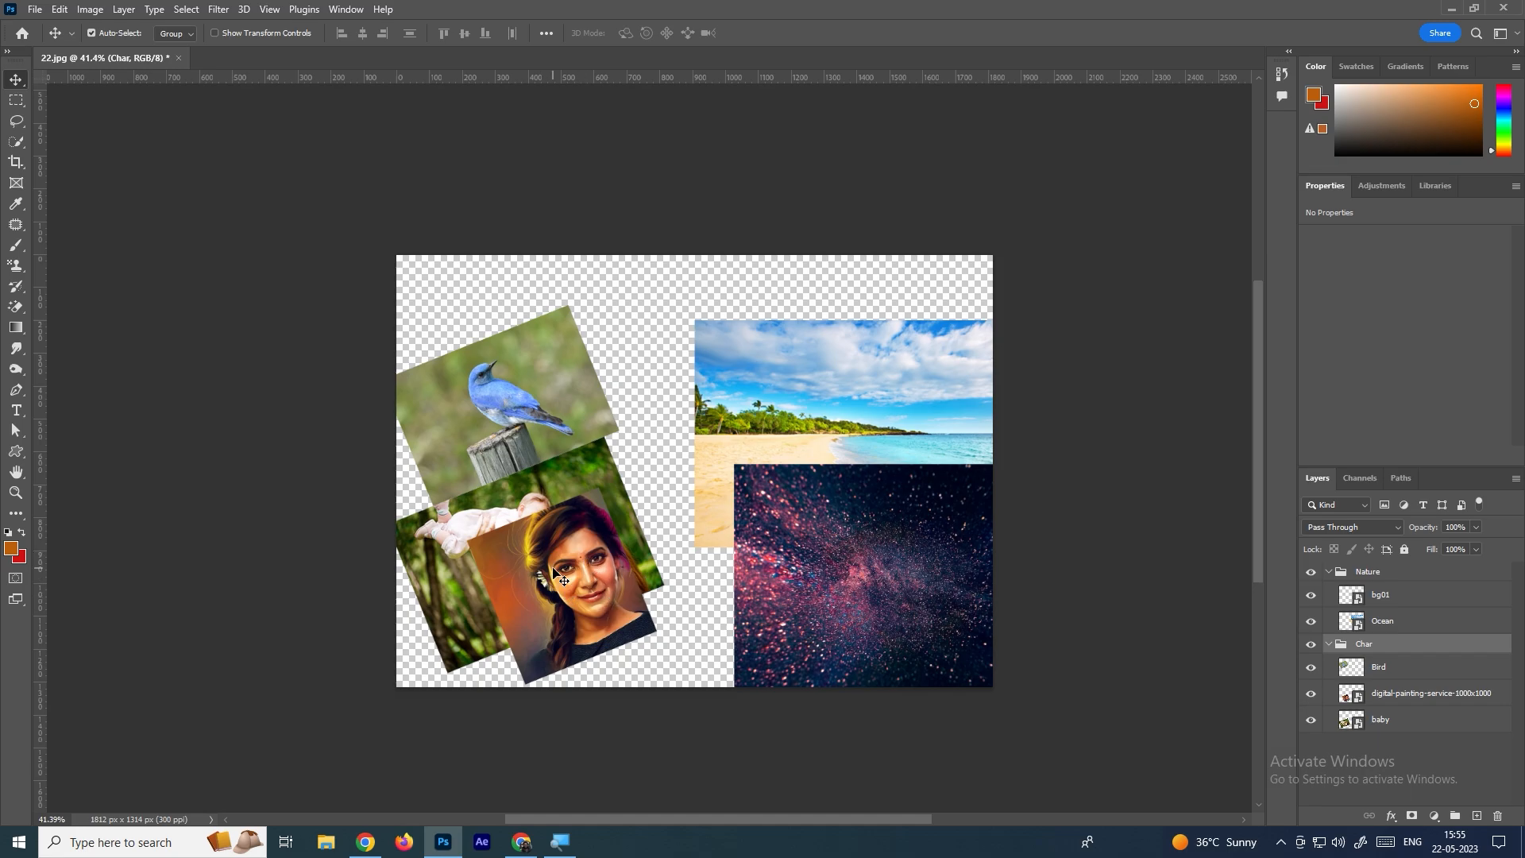
Set auto-select to Layer and spread out the portrait, baby and Bird images, placing Bird at about X -16 px, Y 44 px
click(174, 33)
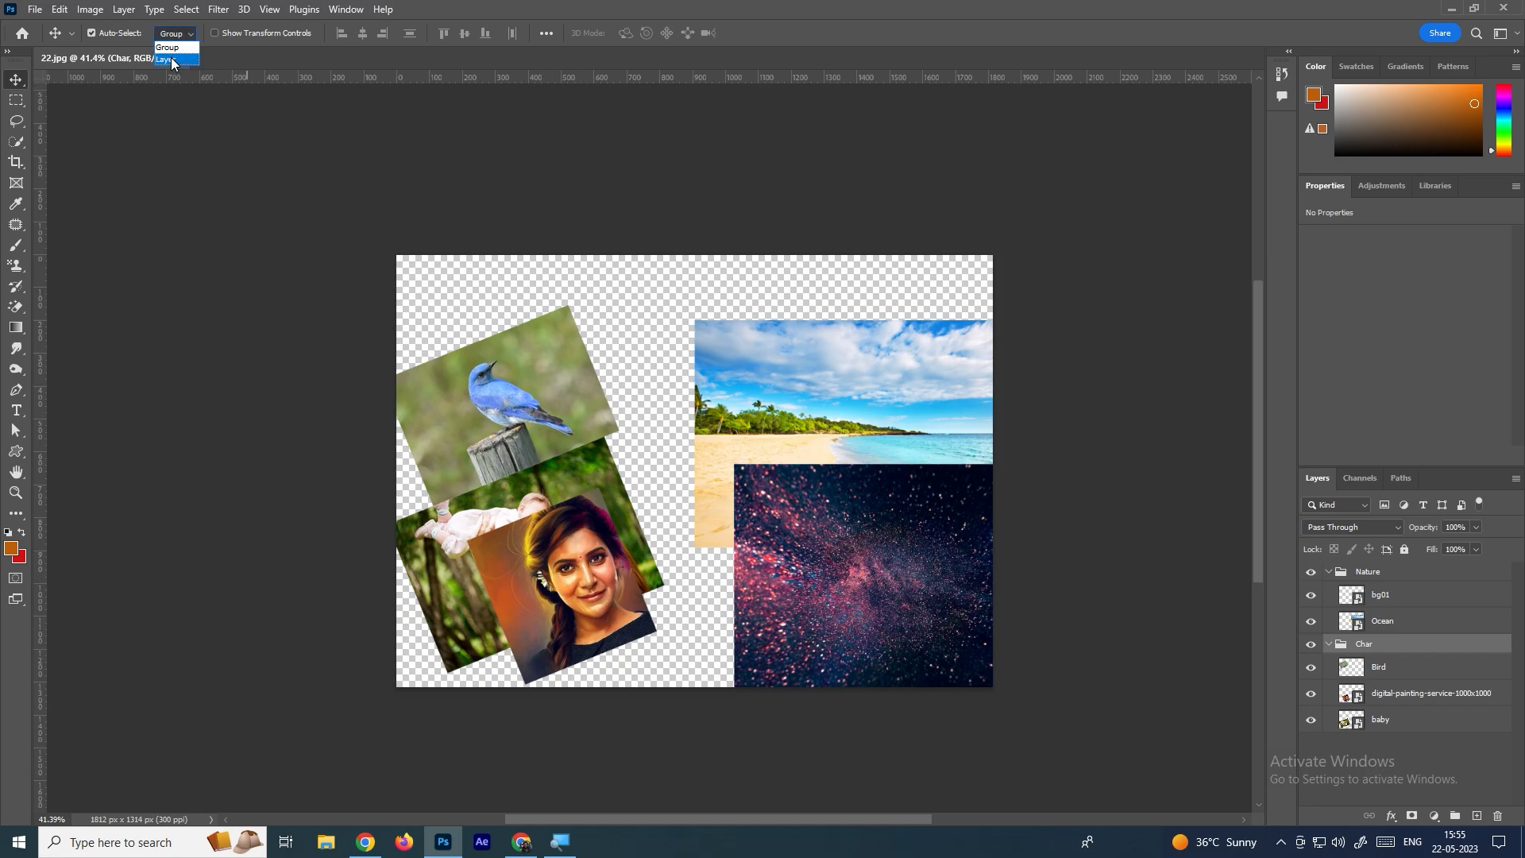
click(172, 59)
drag(540, 537, 606, 582)
drag(547, 502, 577, 480)
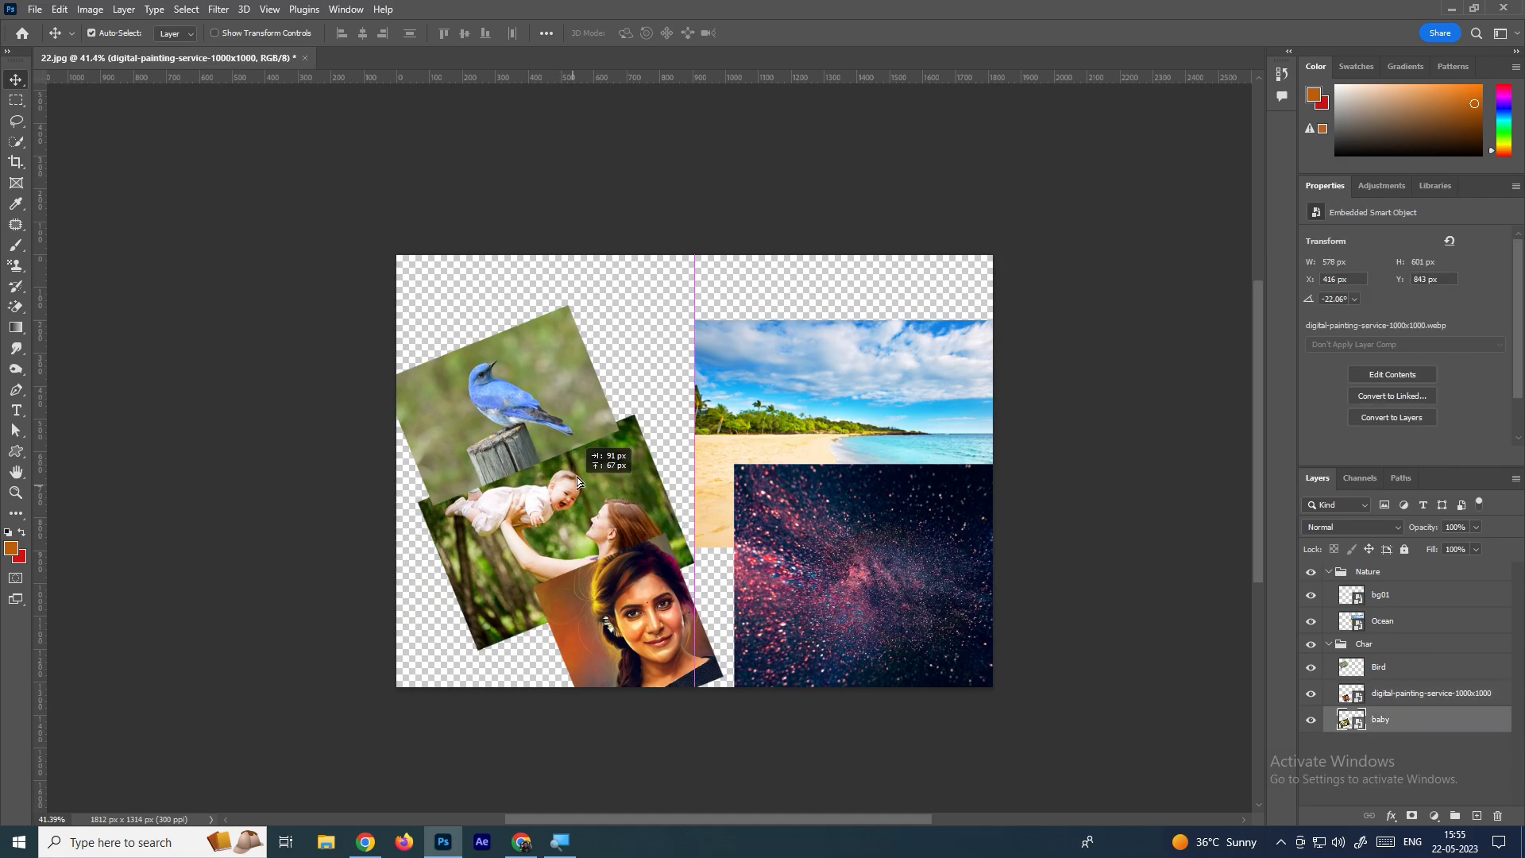
drag(511, 410, 521, 375)
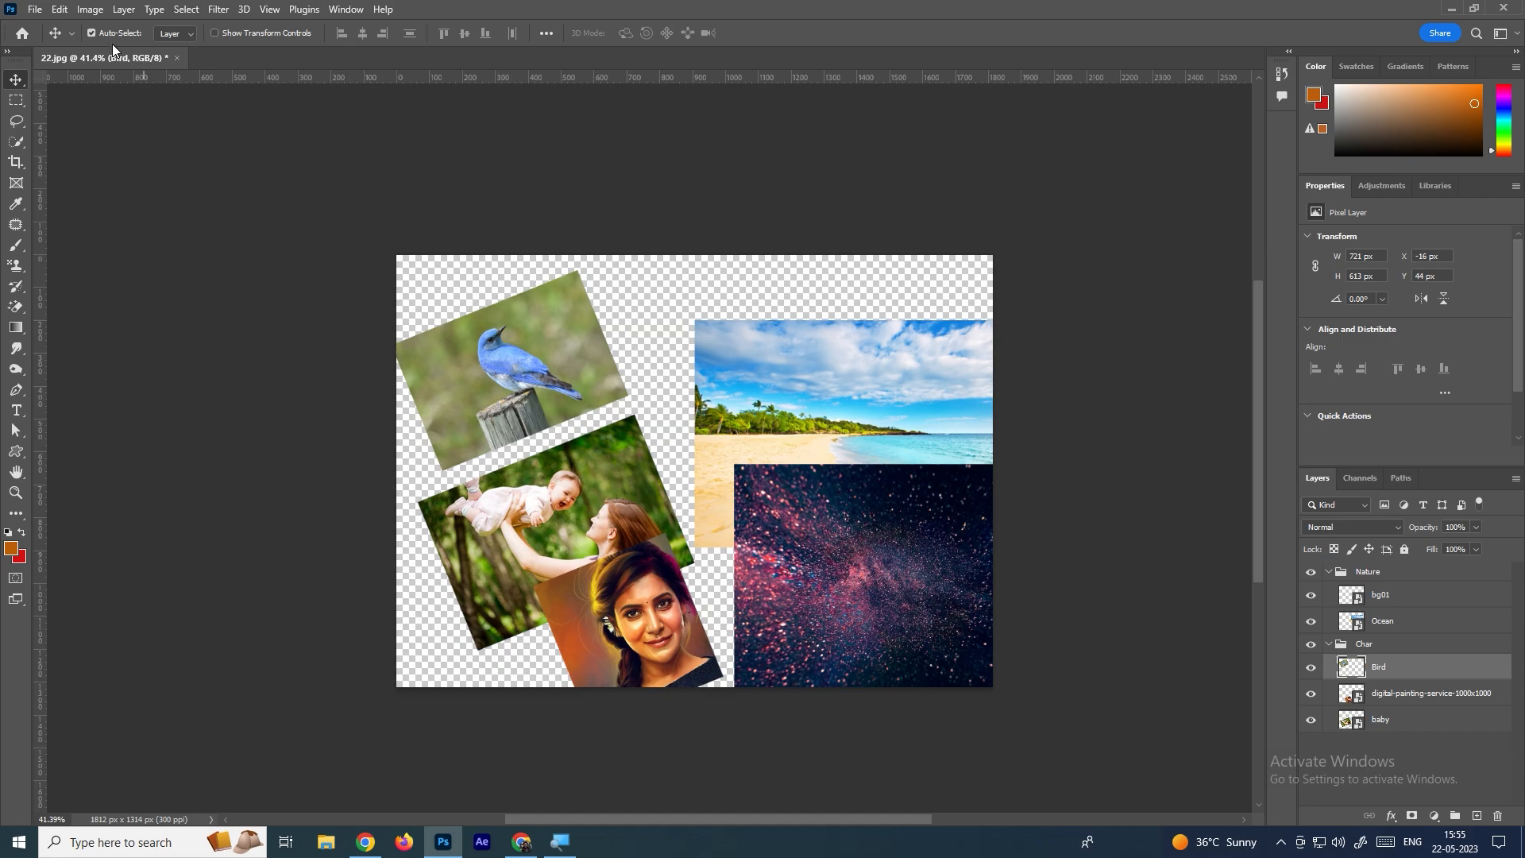
Save the document to the Desktop as aaaa in Photoshop (PSD) format with Maximize Compatibility on
click(38, 9)
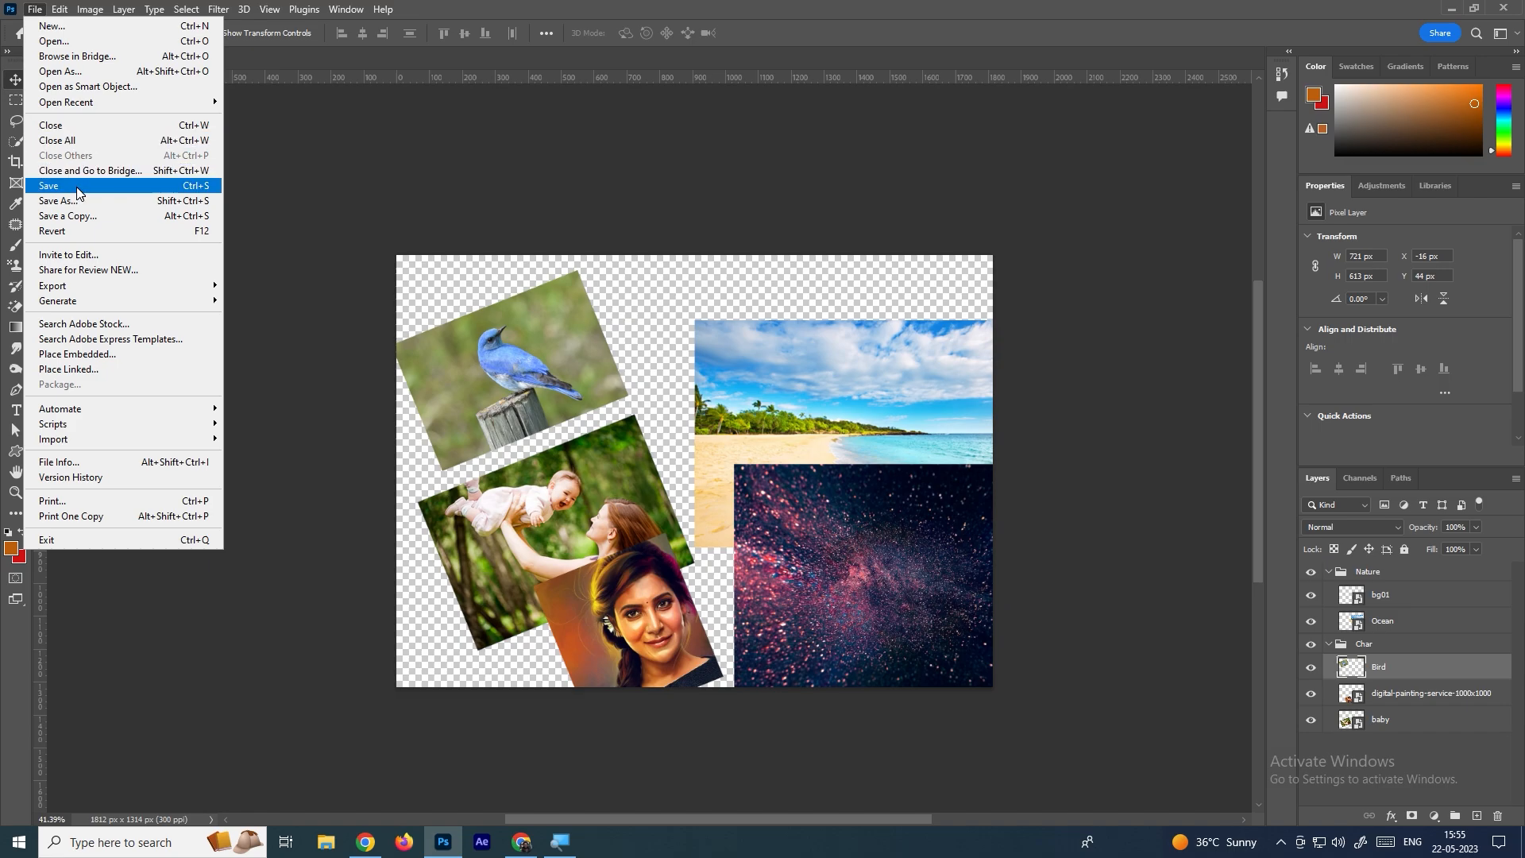
click(146, 188)
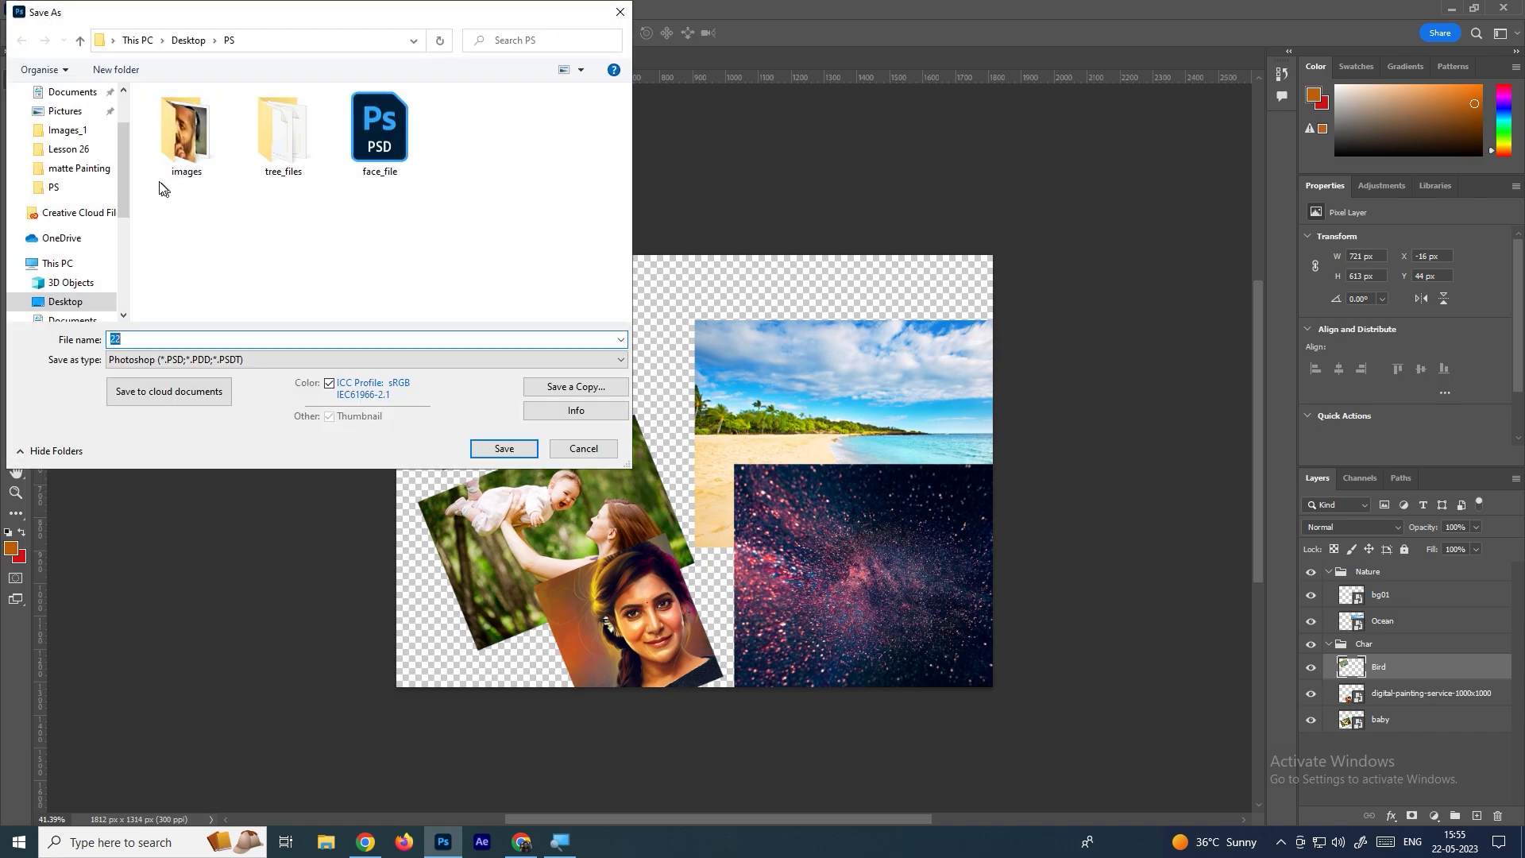
drag(125, 179, 124, 151)
click(79, 143)
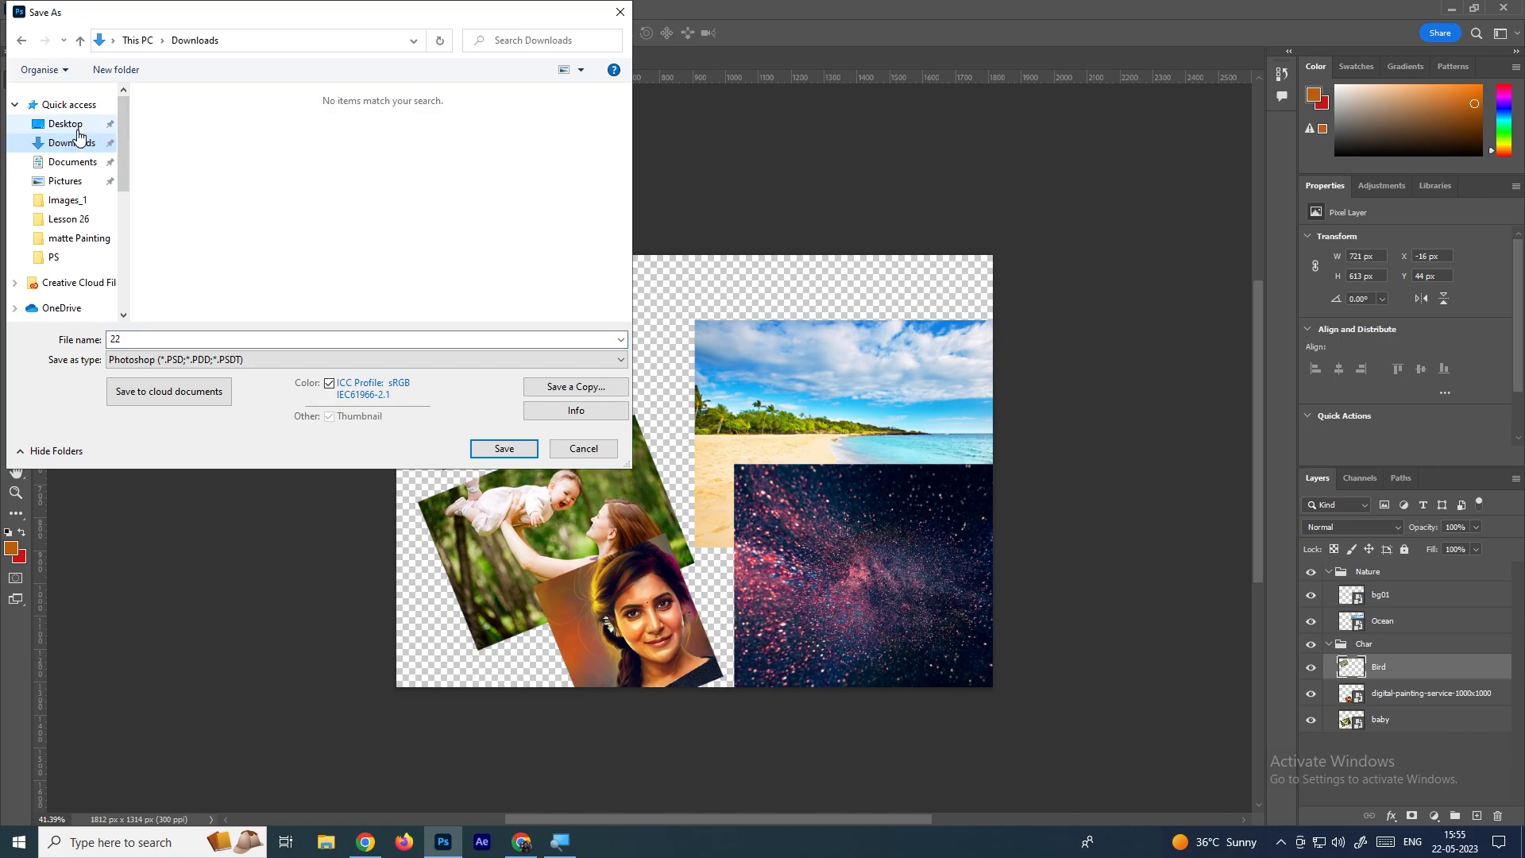
click(71, 124)
text(aaaa)
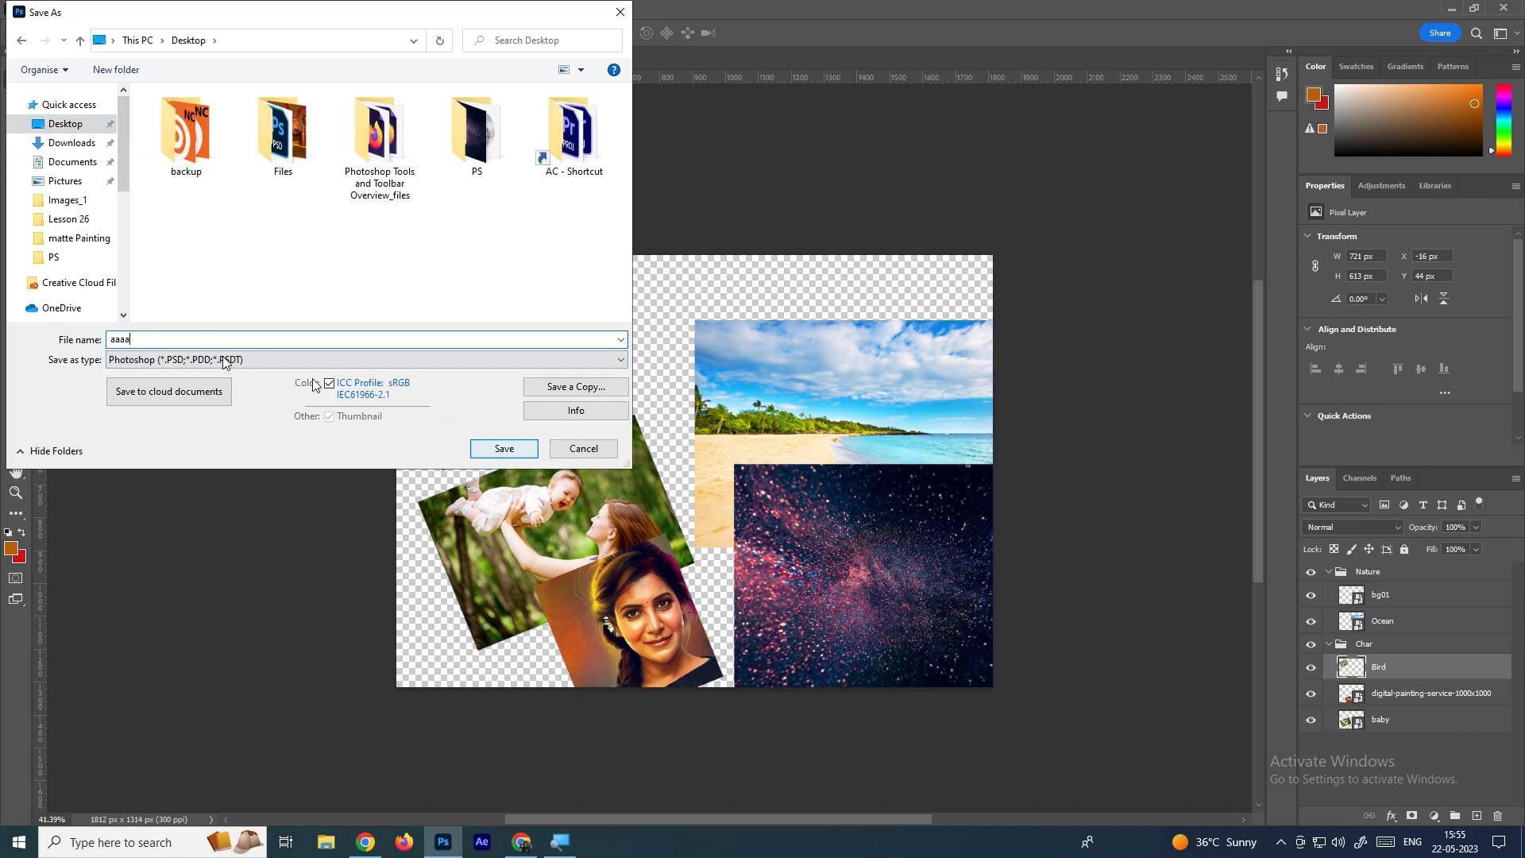
click(162, 361)
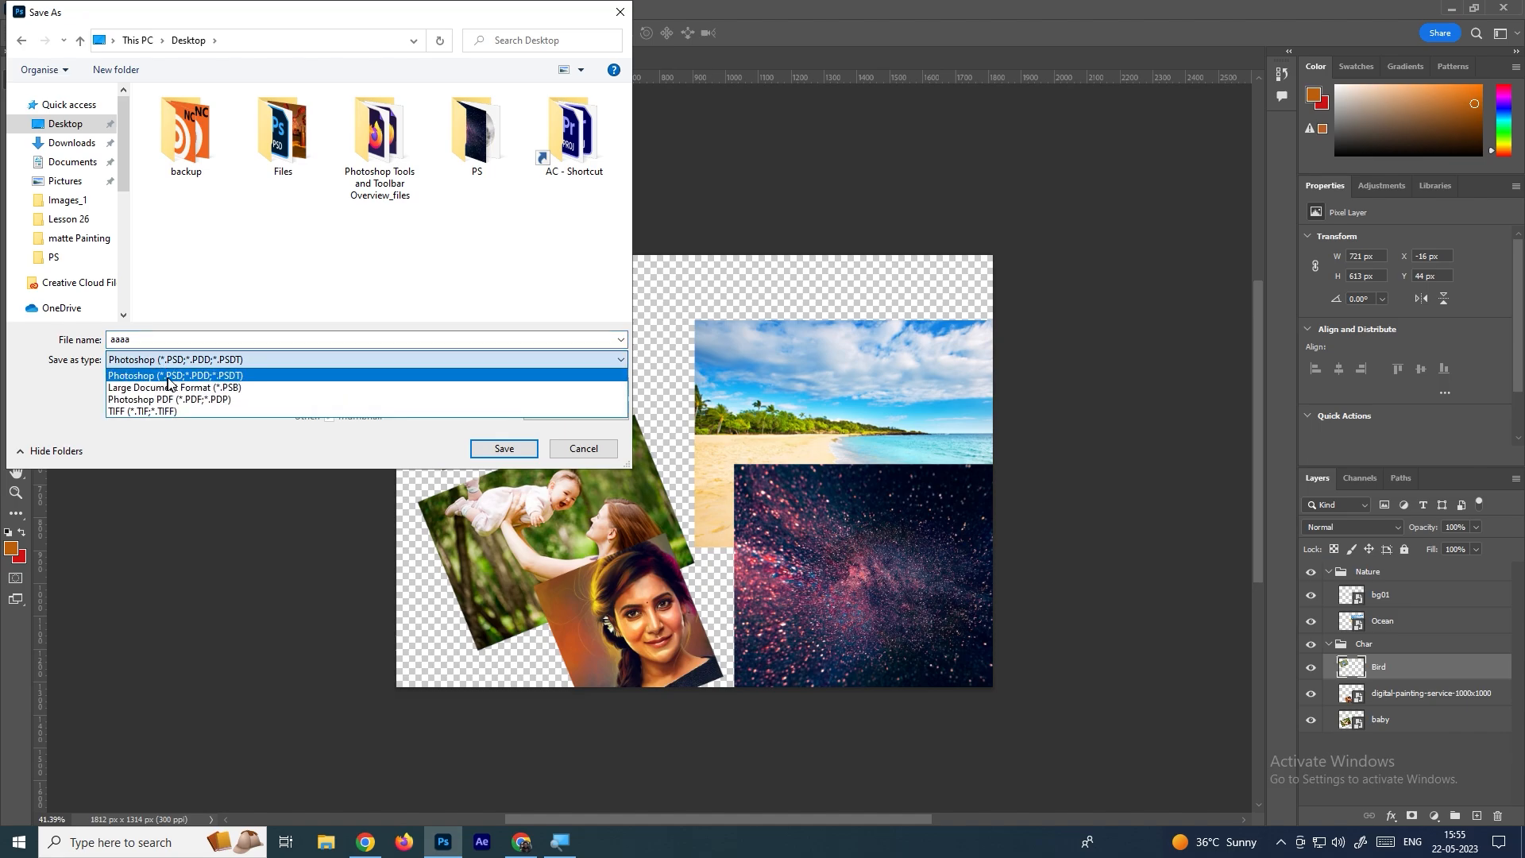
click(181, 380)
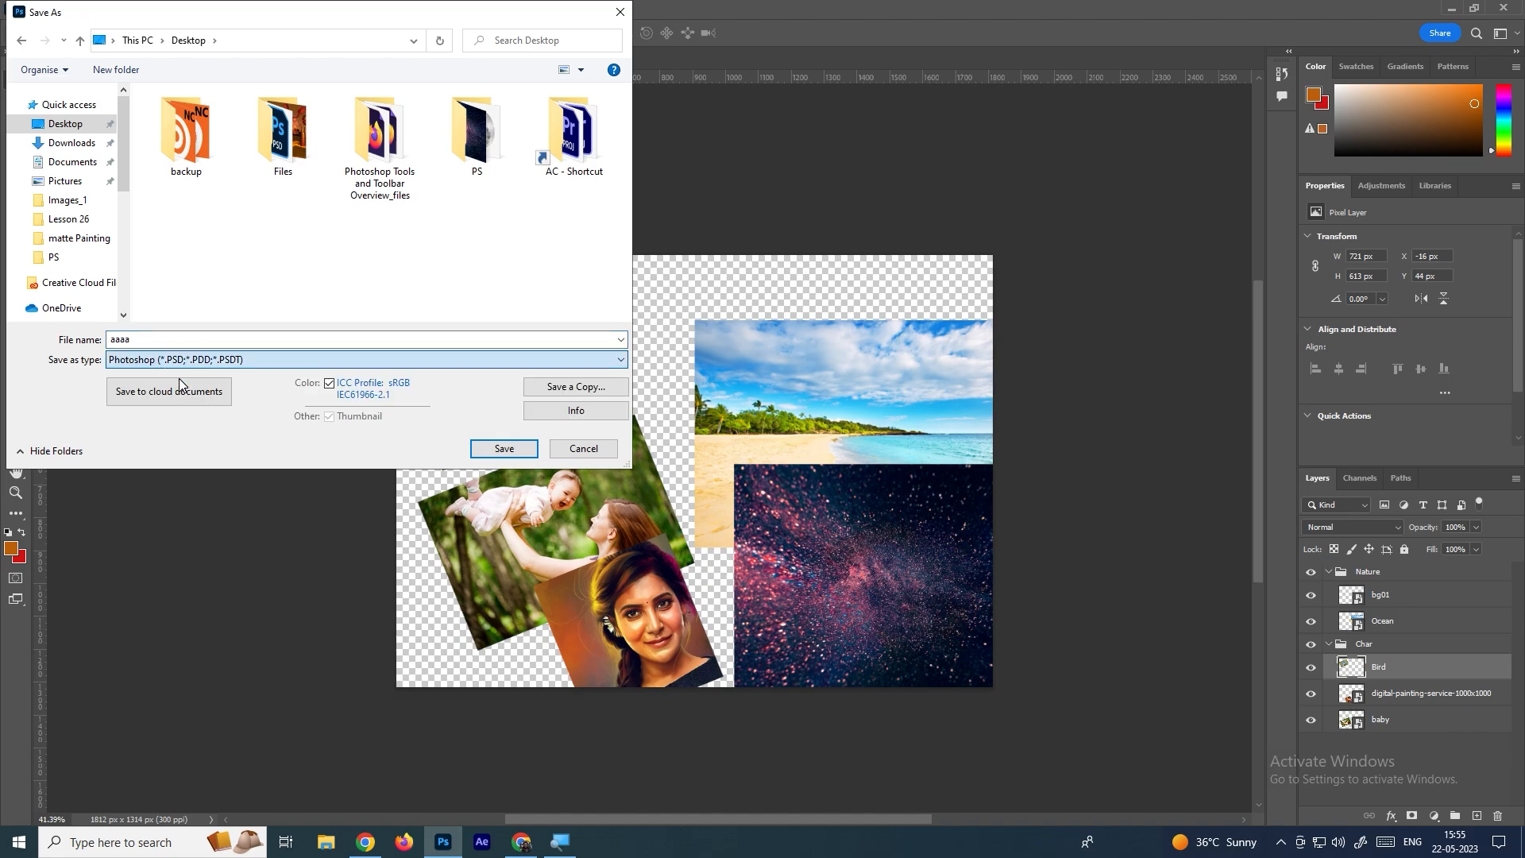
click(503, 448)
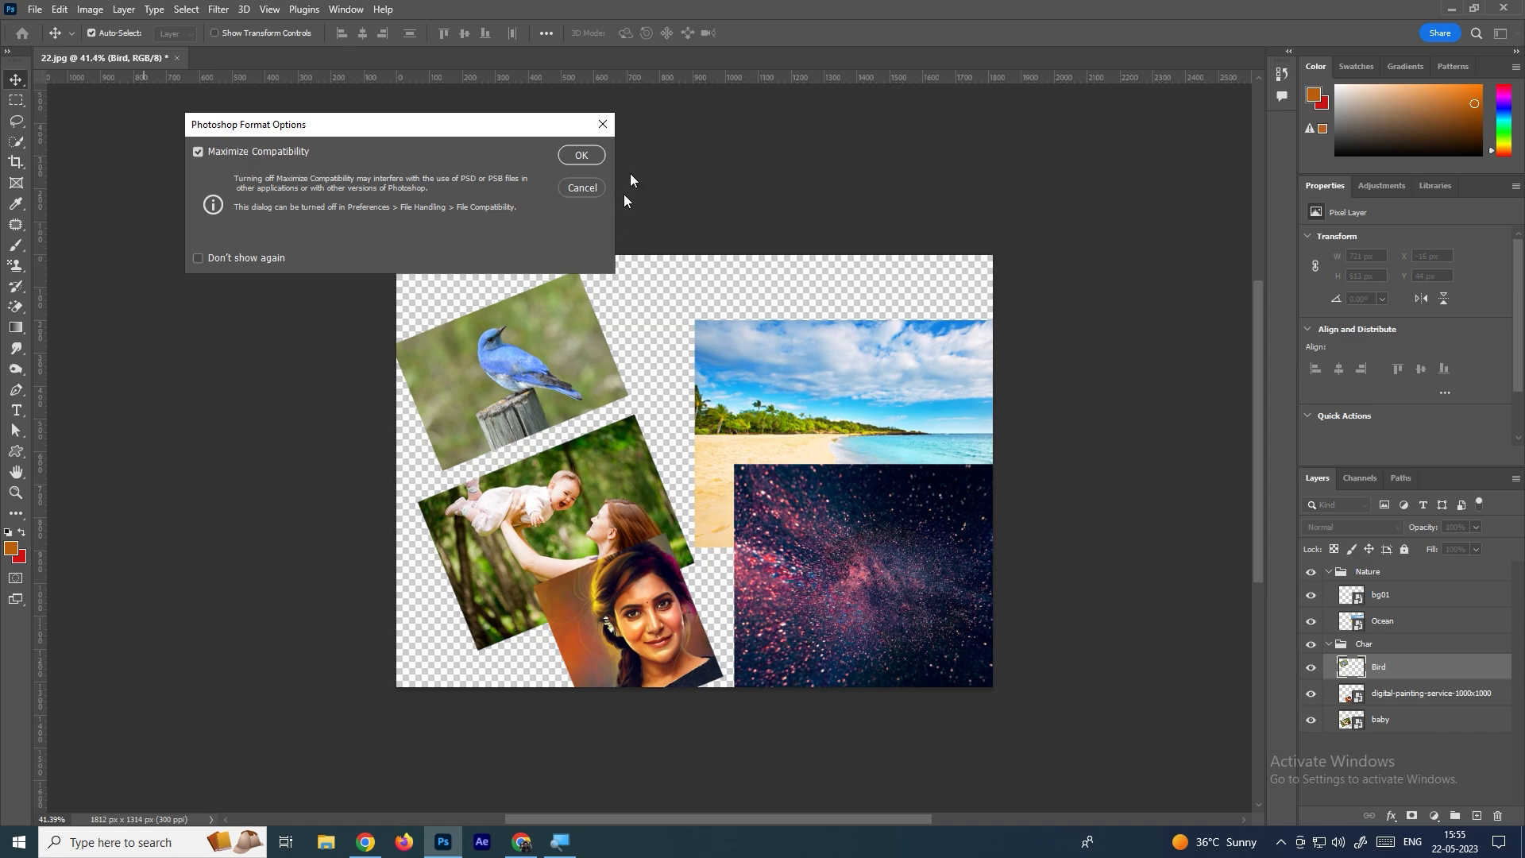
click(589, 155)
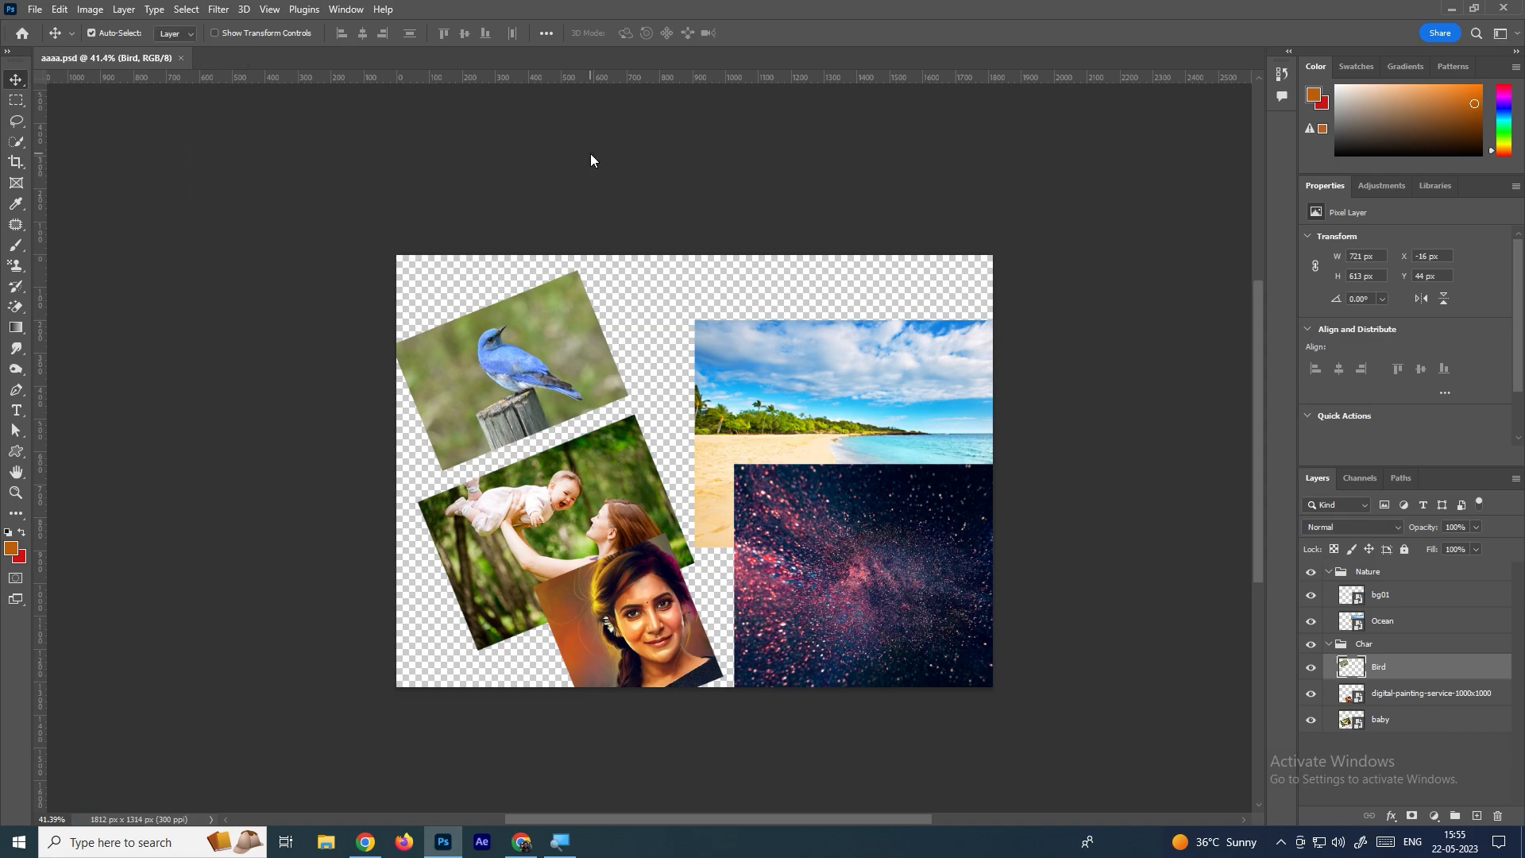
Open the saved aaaa file from the desktop and move the bg01 galaxy image slightly up and to the left
click(1521, 3)
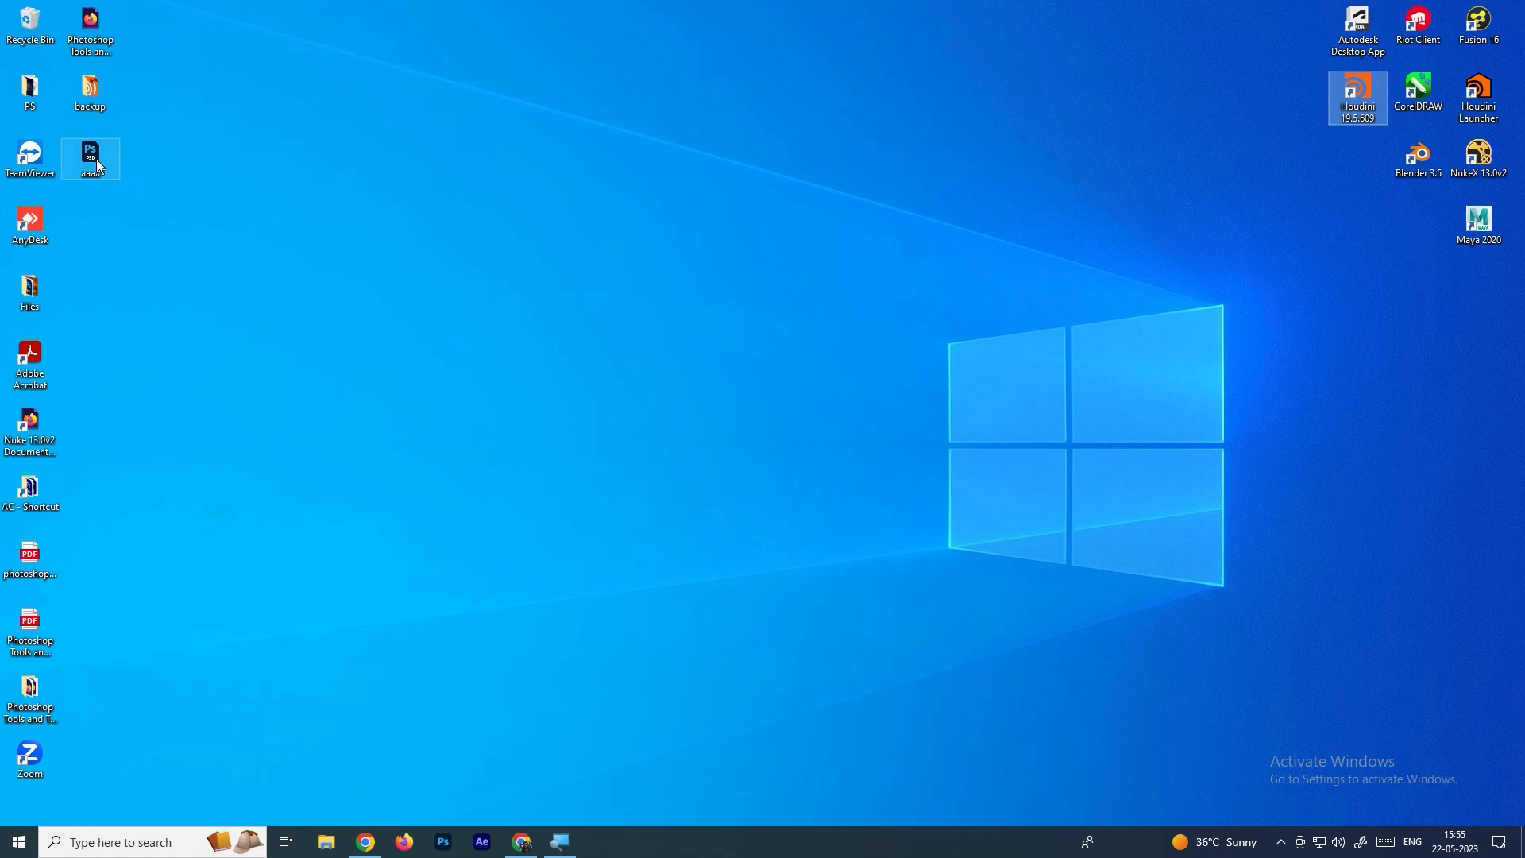
click(98, 165)
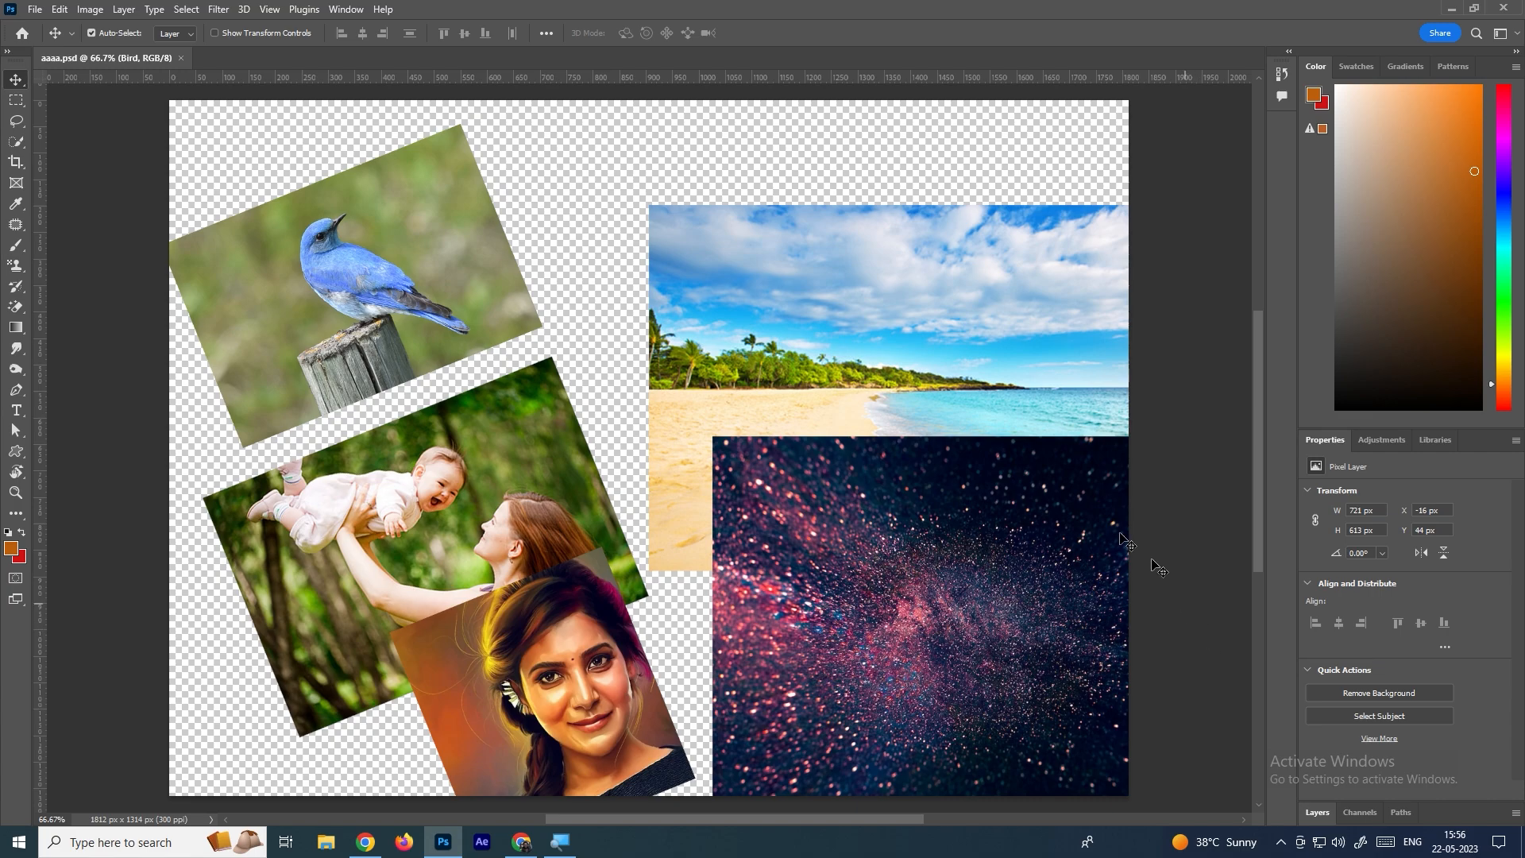
click(1387, 447)
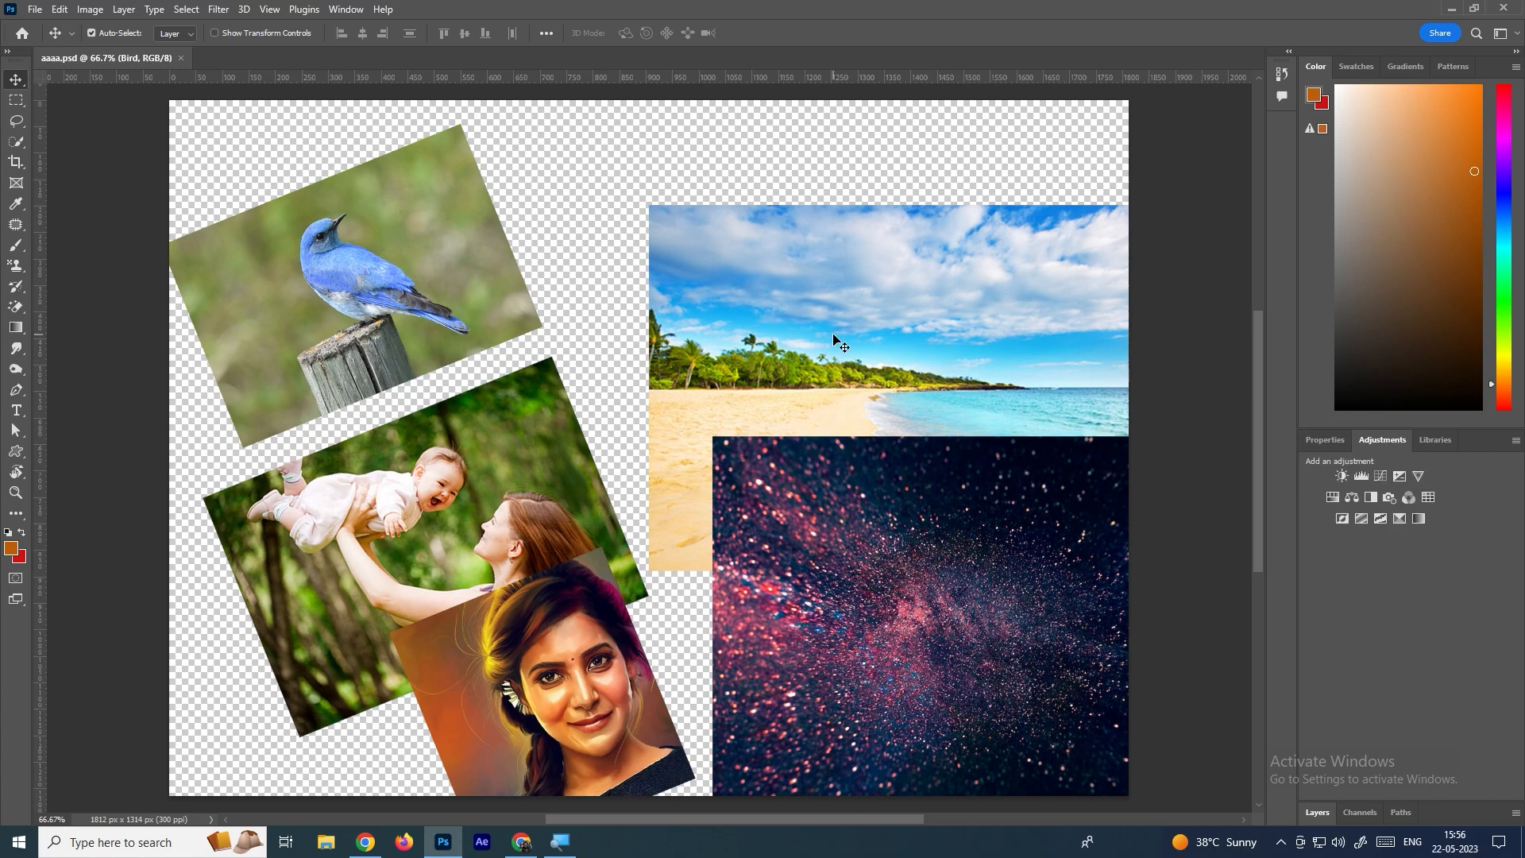
drag(953, 552, 926, 552)
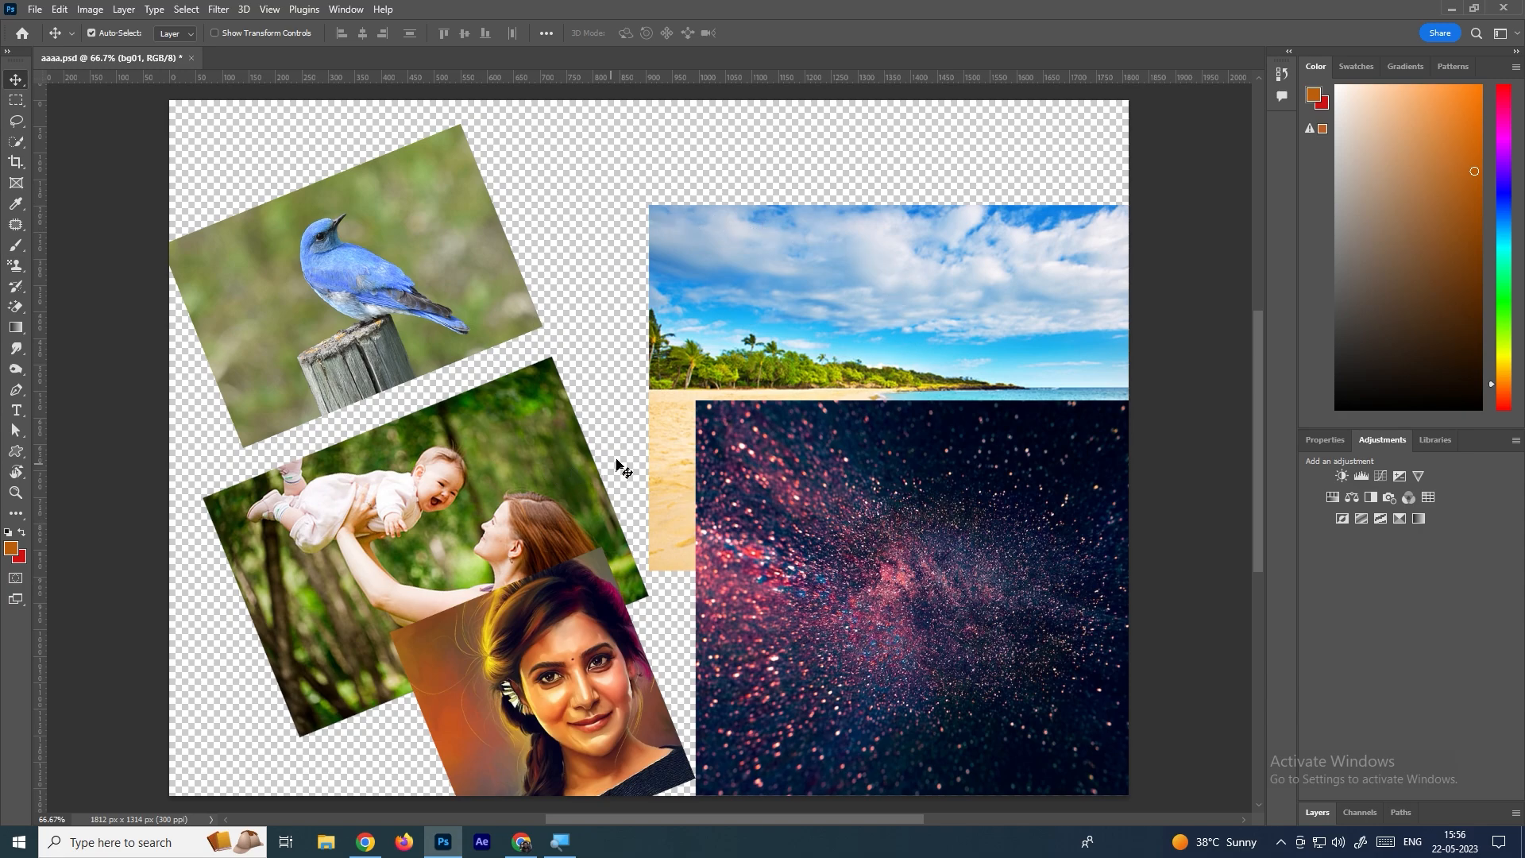
Set up an Export As of the document in JPG format with quality 7
click(36, 10)
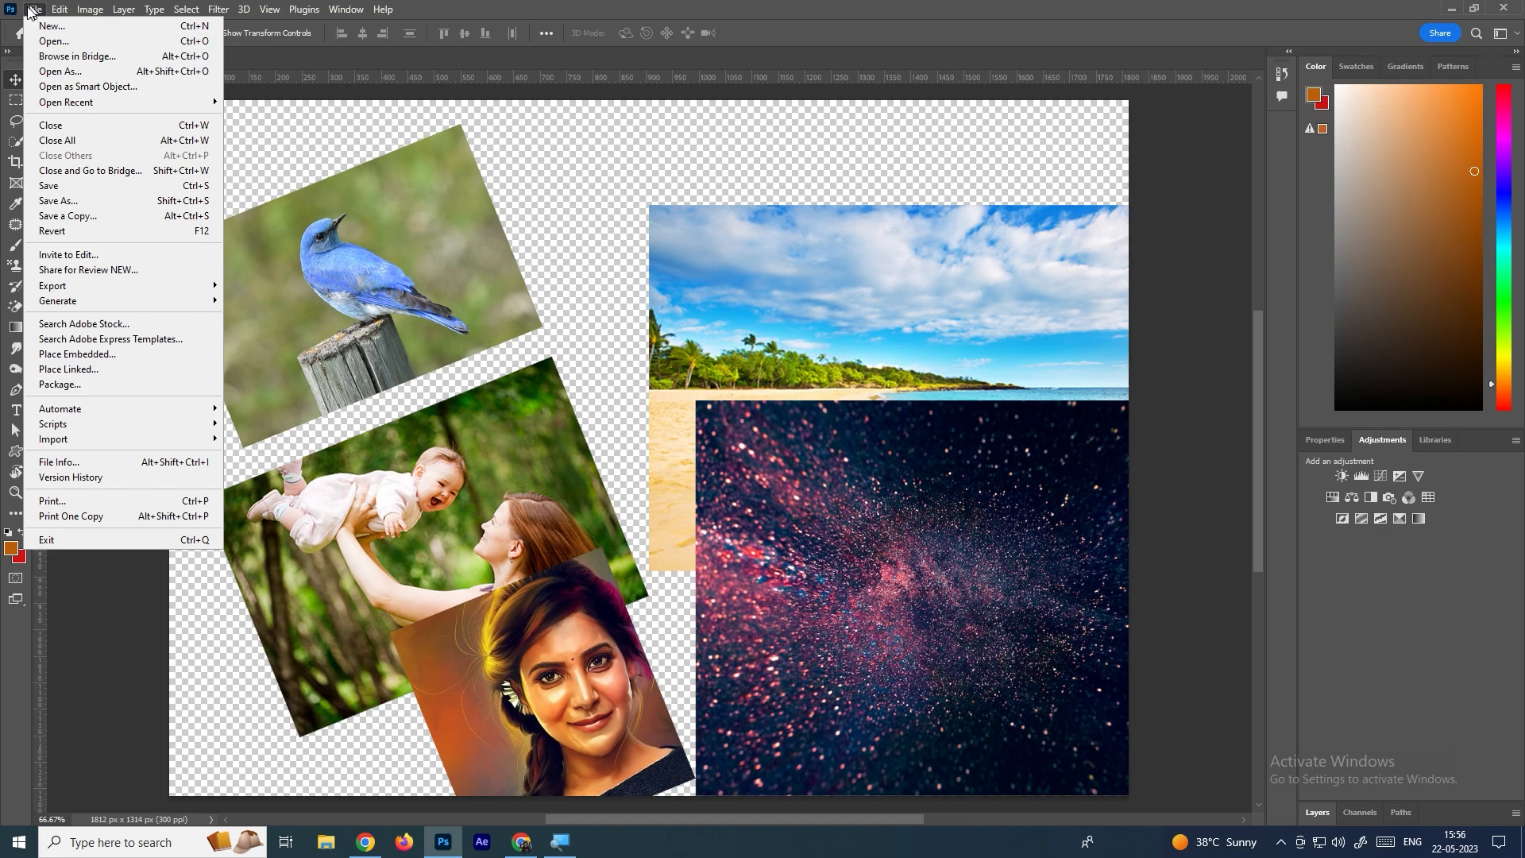
mouse_move(134, 293)
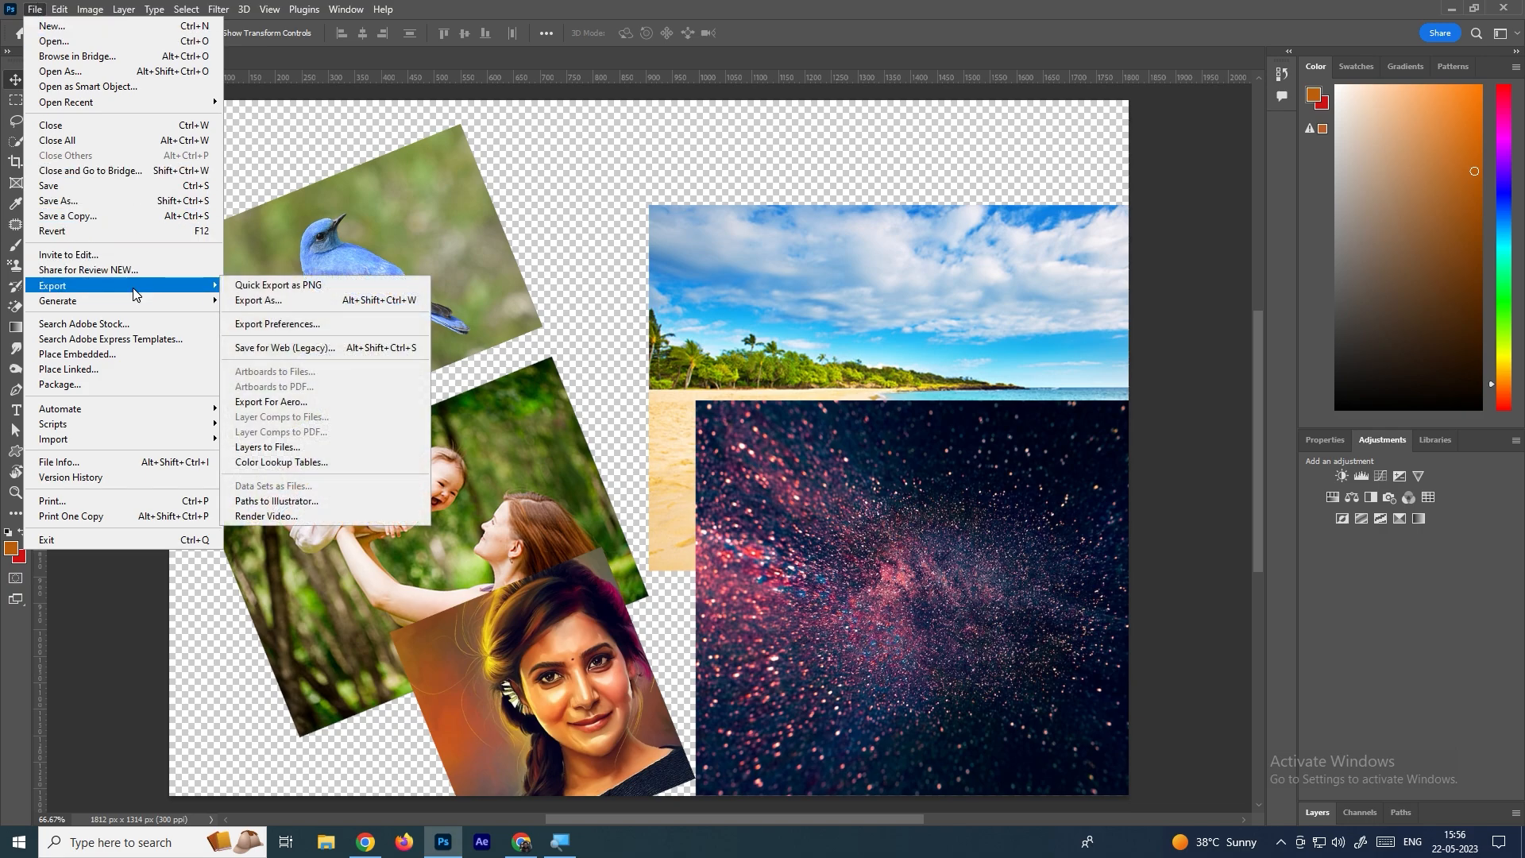
click(284, 305)
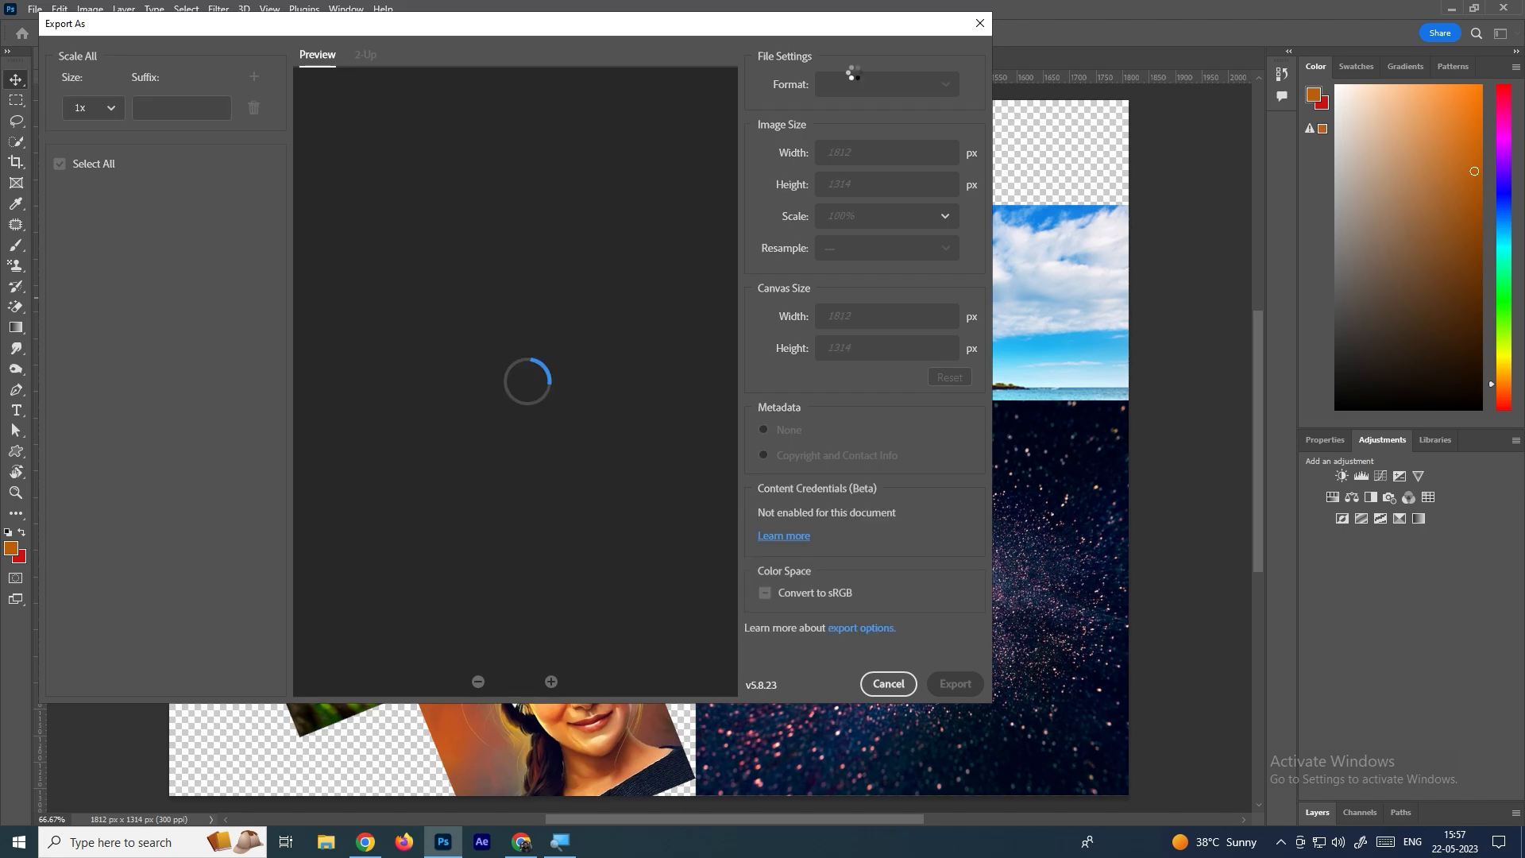
click(857, 86)
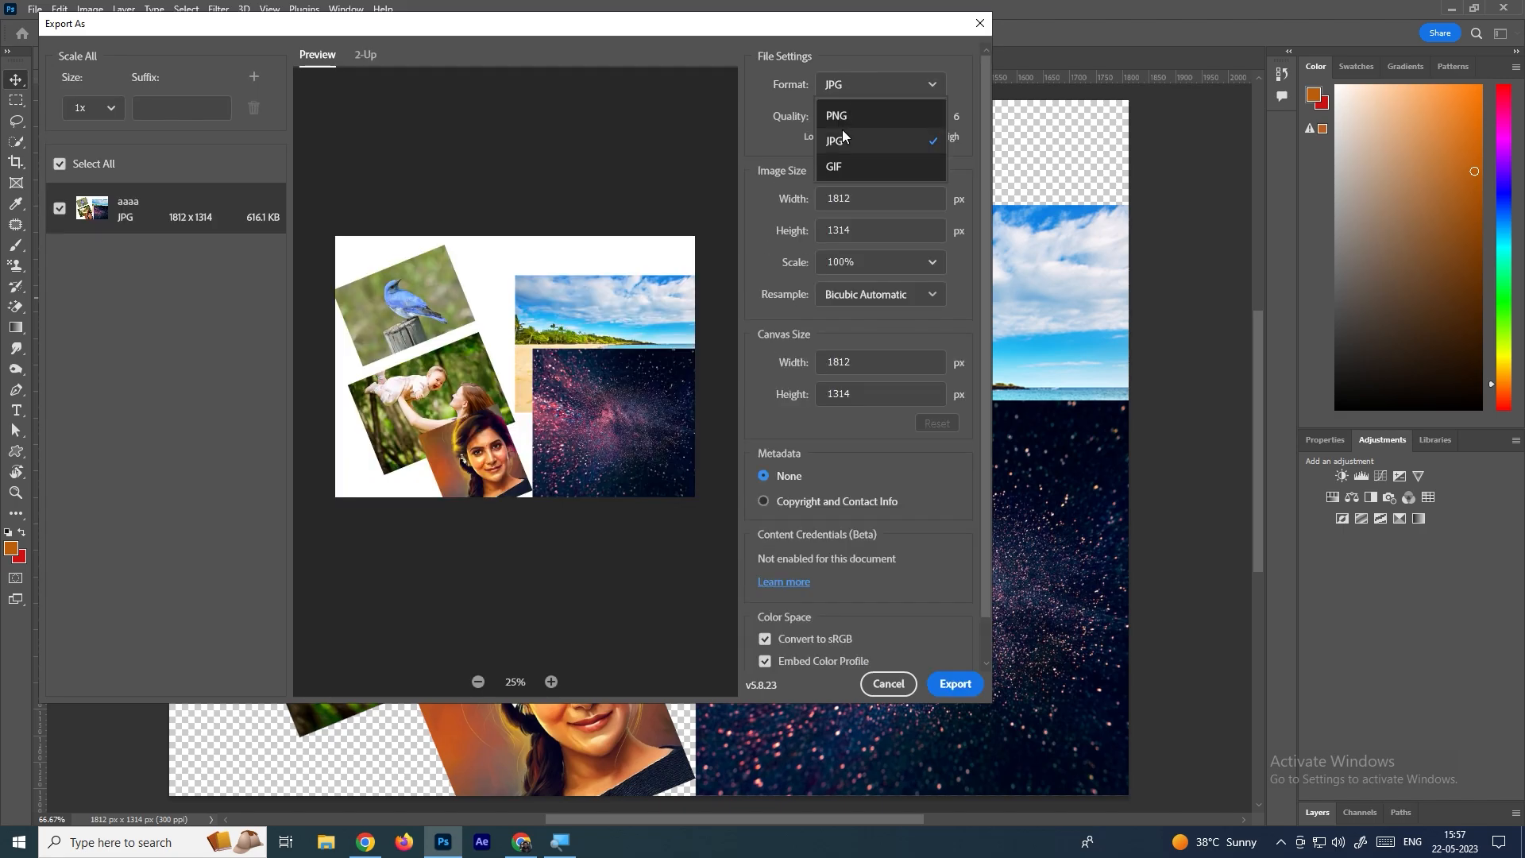
click(852, 130)
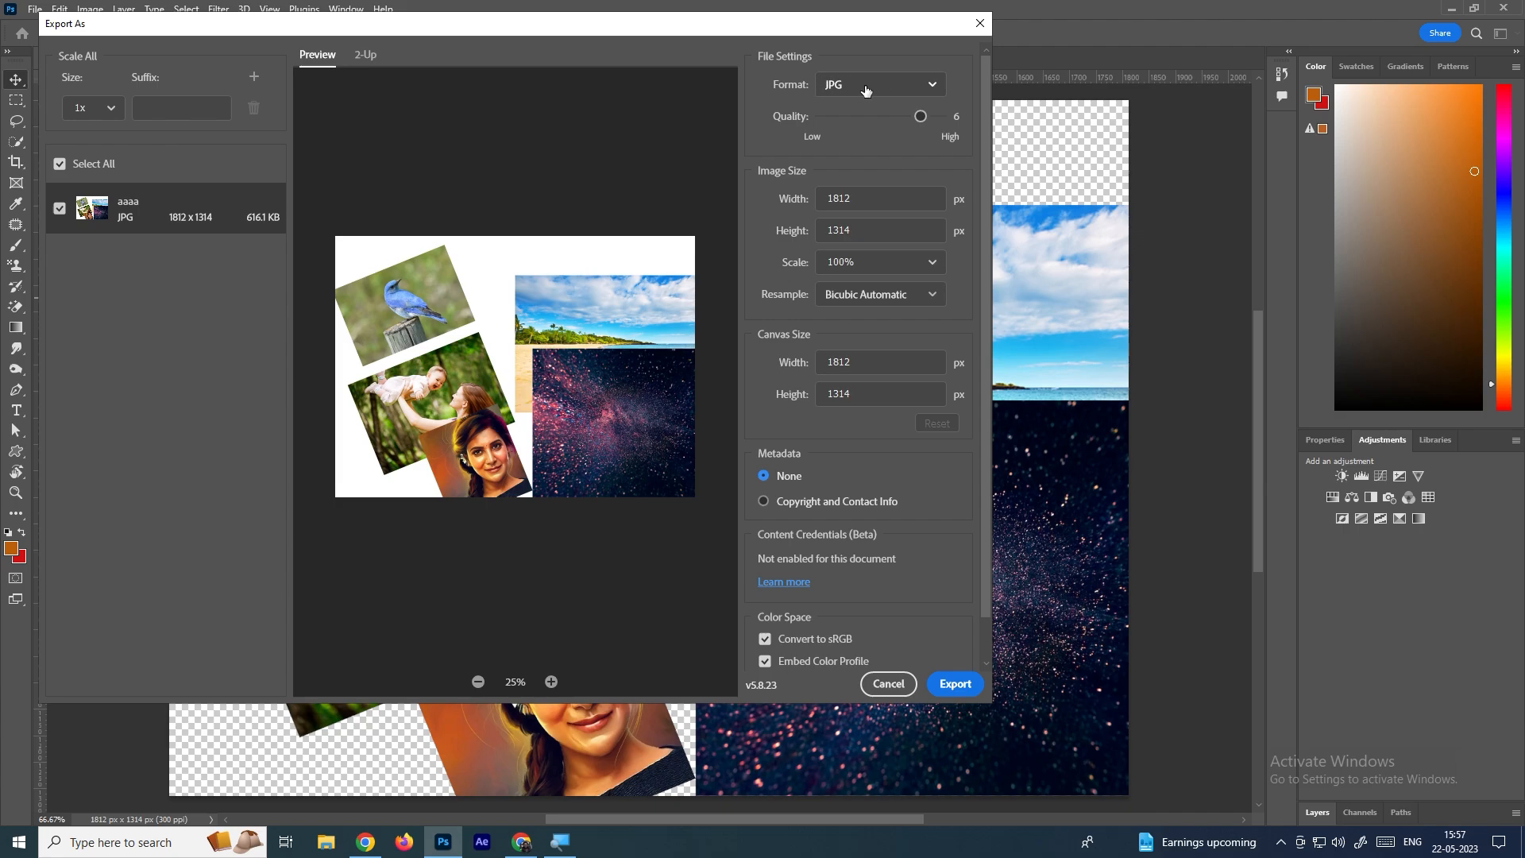
drag(920, 118, 990, 129)
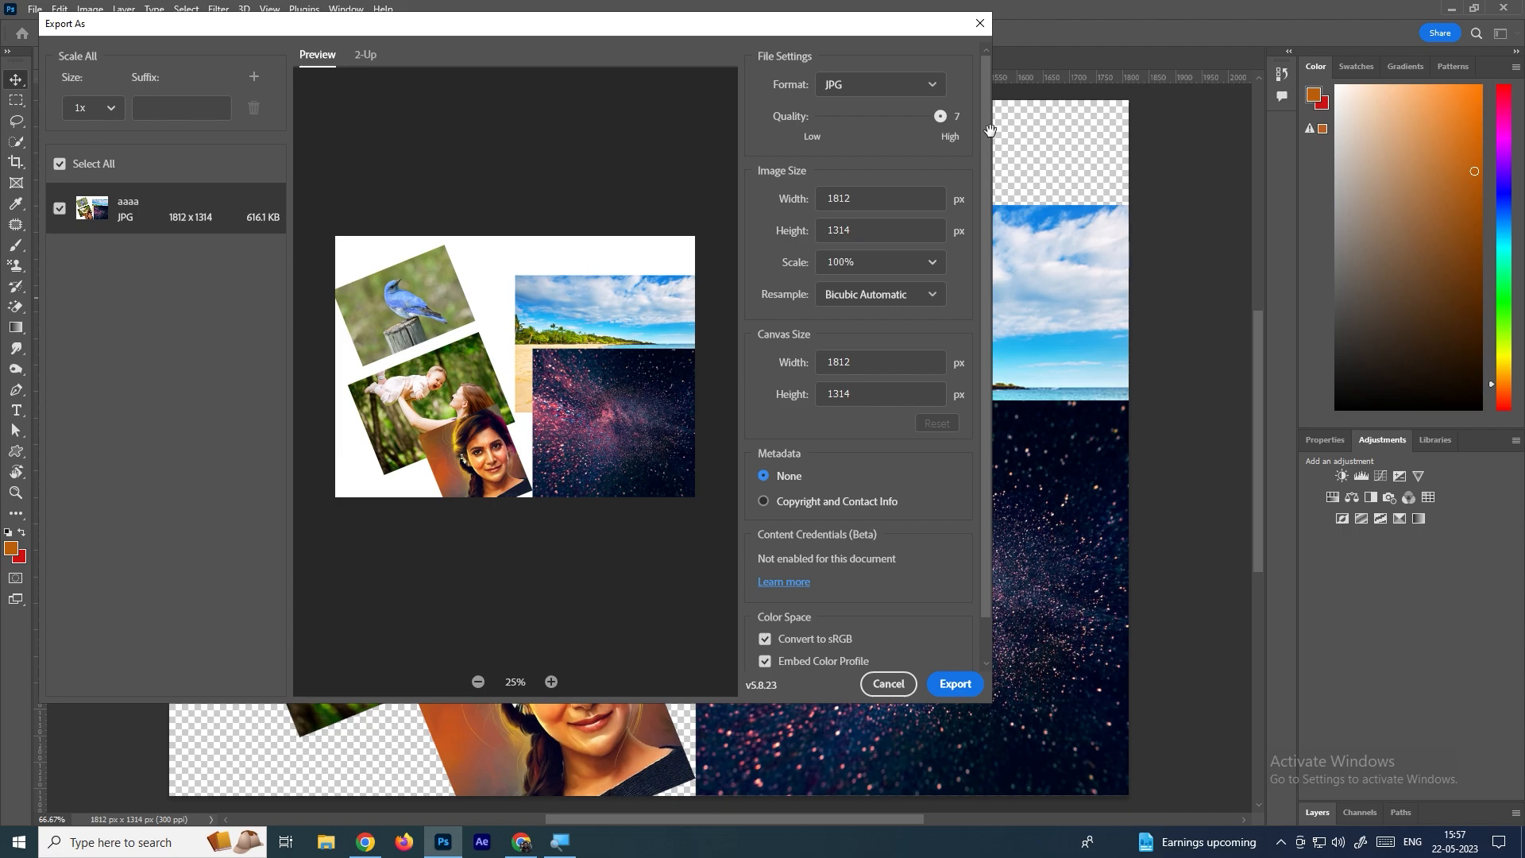
Export the JPG to the Desktop under the file name aaaa
click(957, 686)
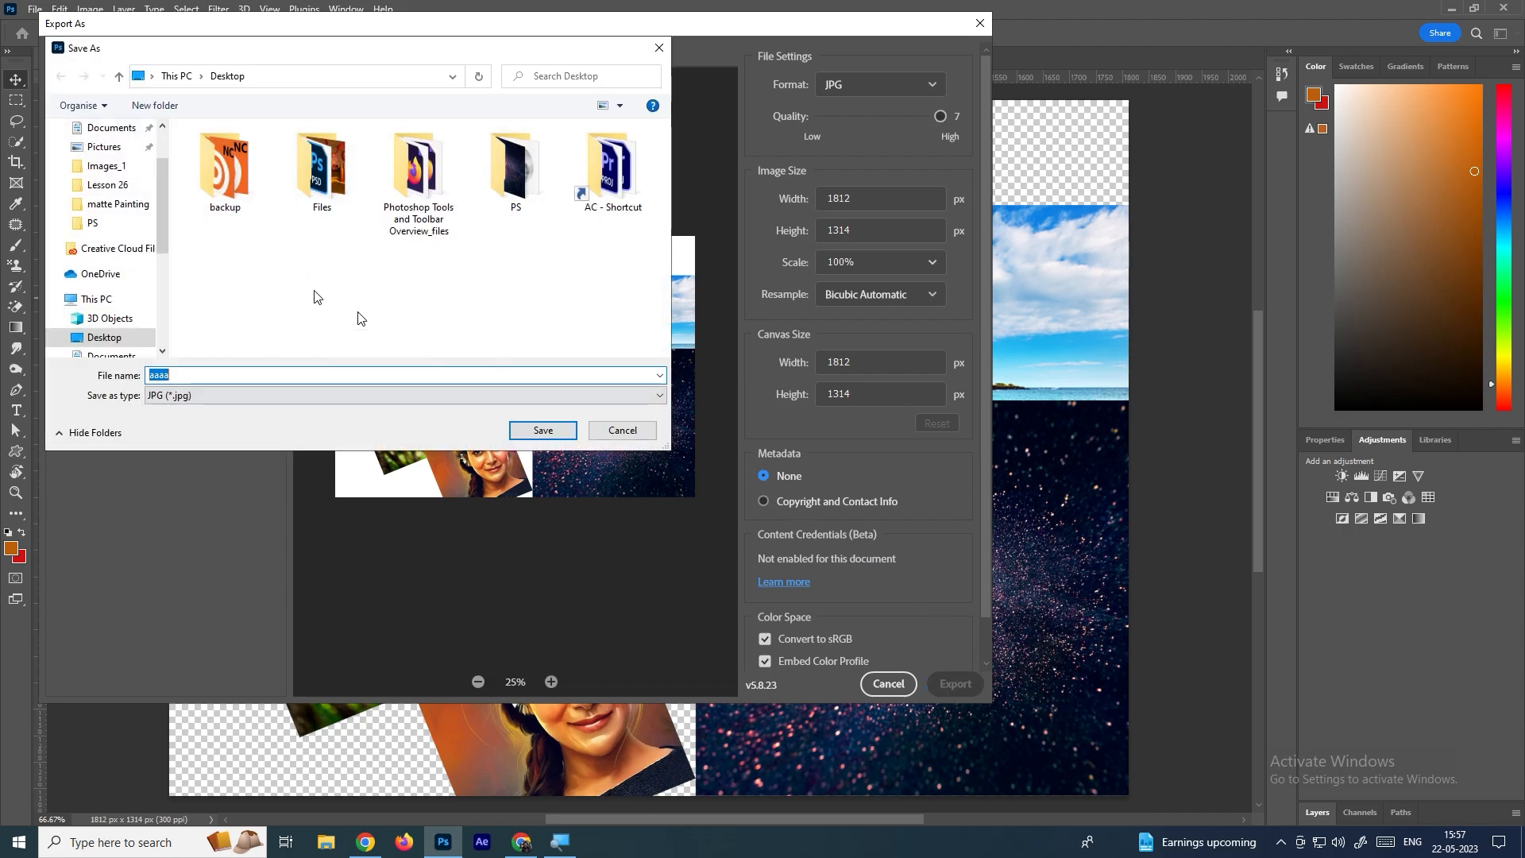
drag(163, 198, 159, 137)
click(119, 159)
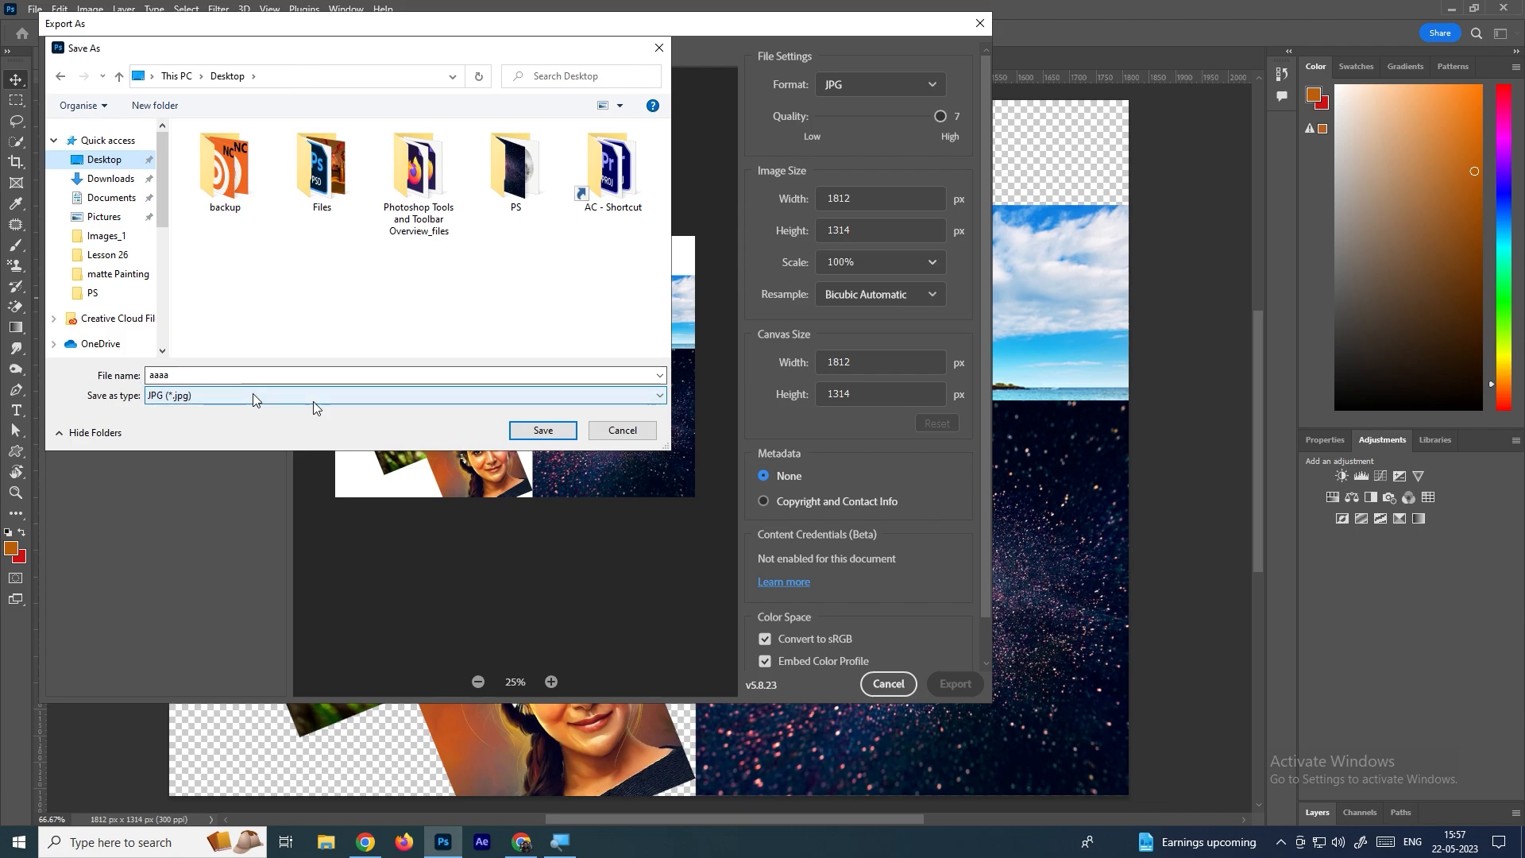
click(562, 436)
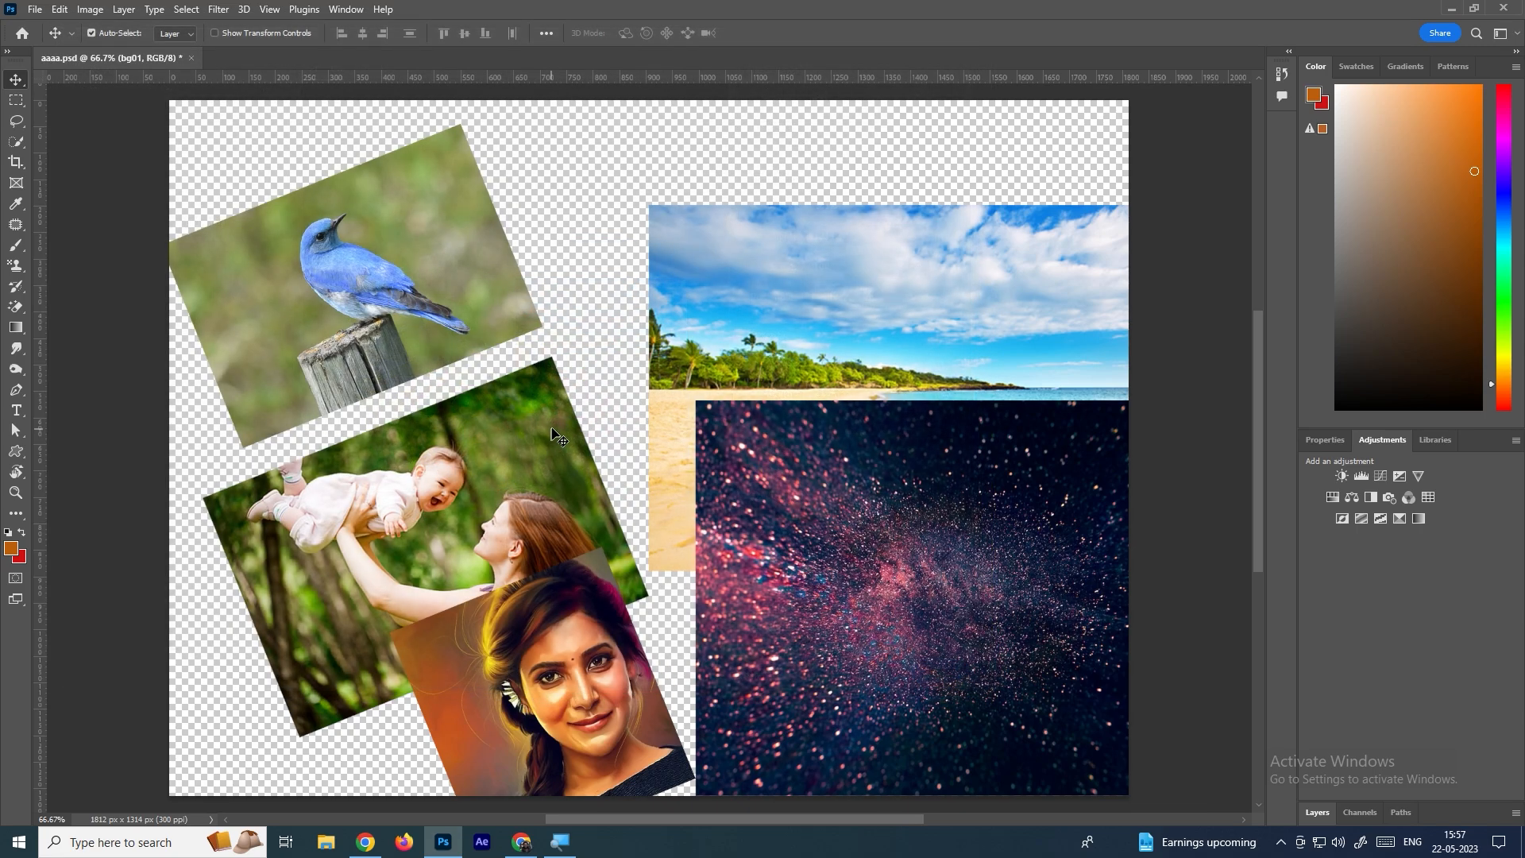
Minimize Photoshop, view the exported aaaa JPG from the desktop in Photos, and close the viewer
click(1454, 8)
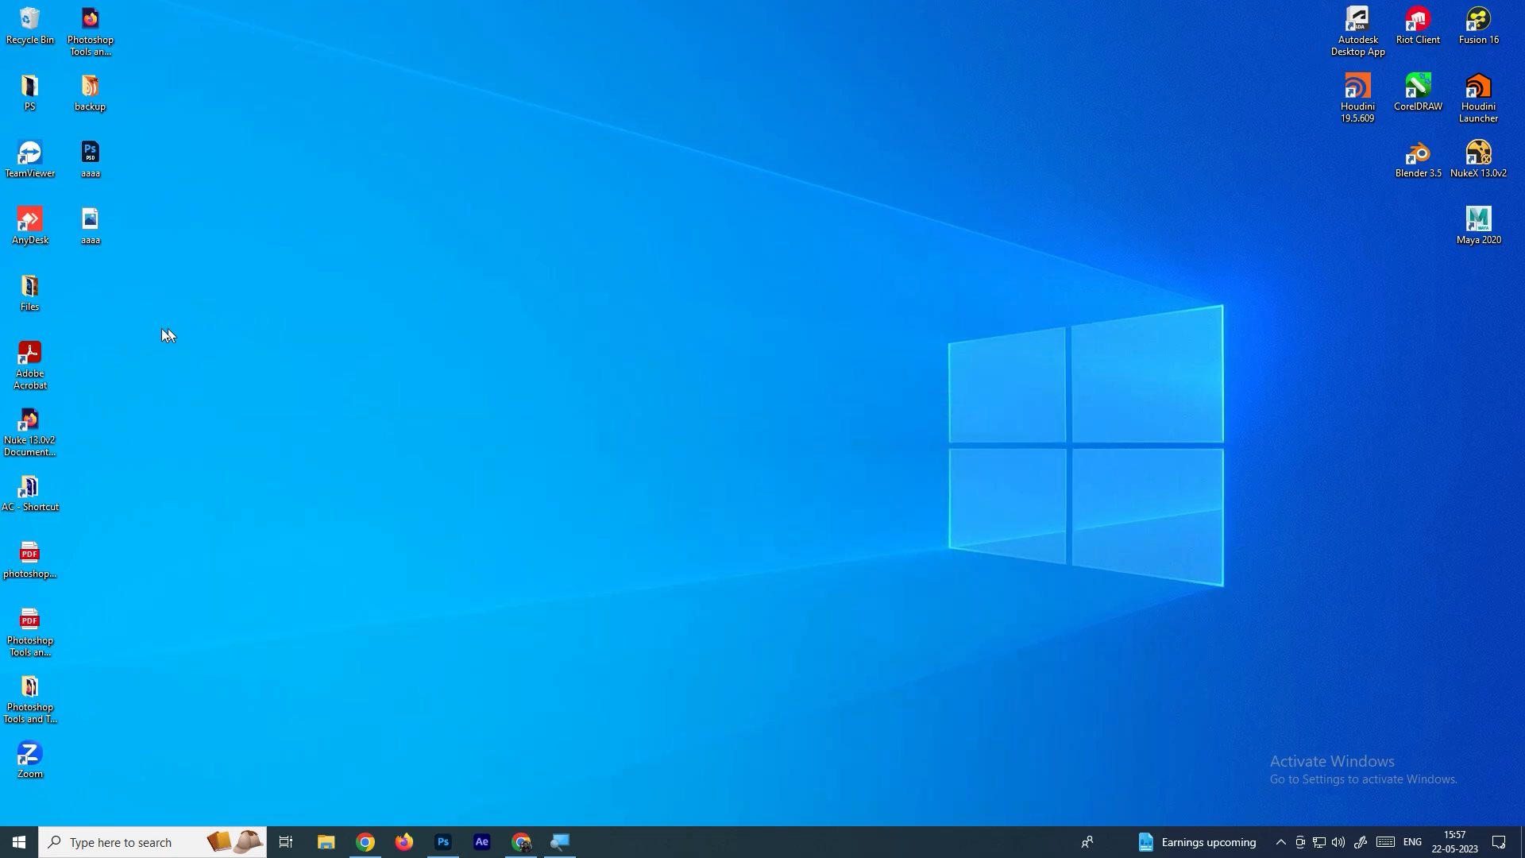
double_click(96, 227)
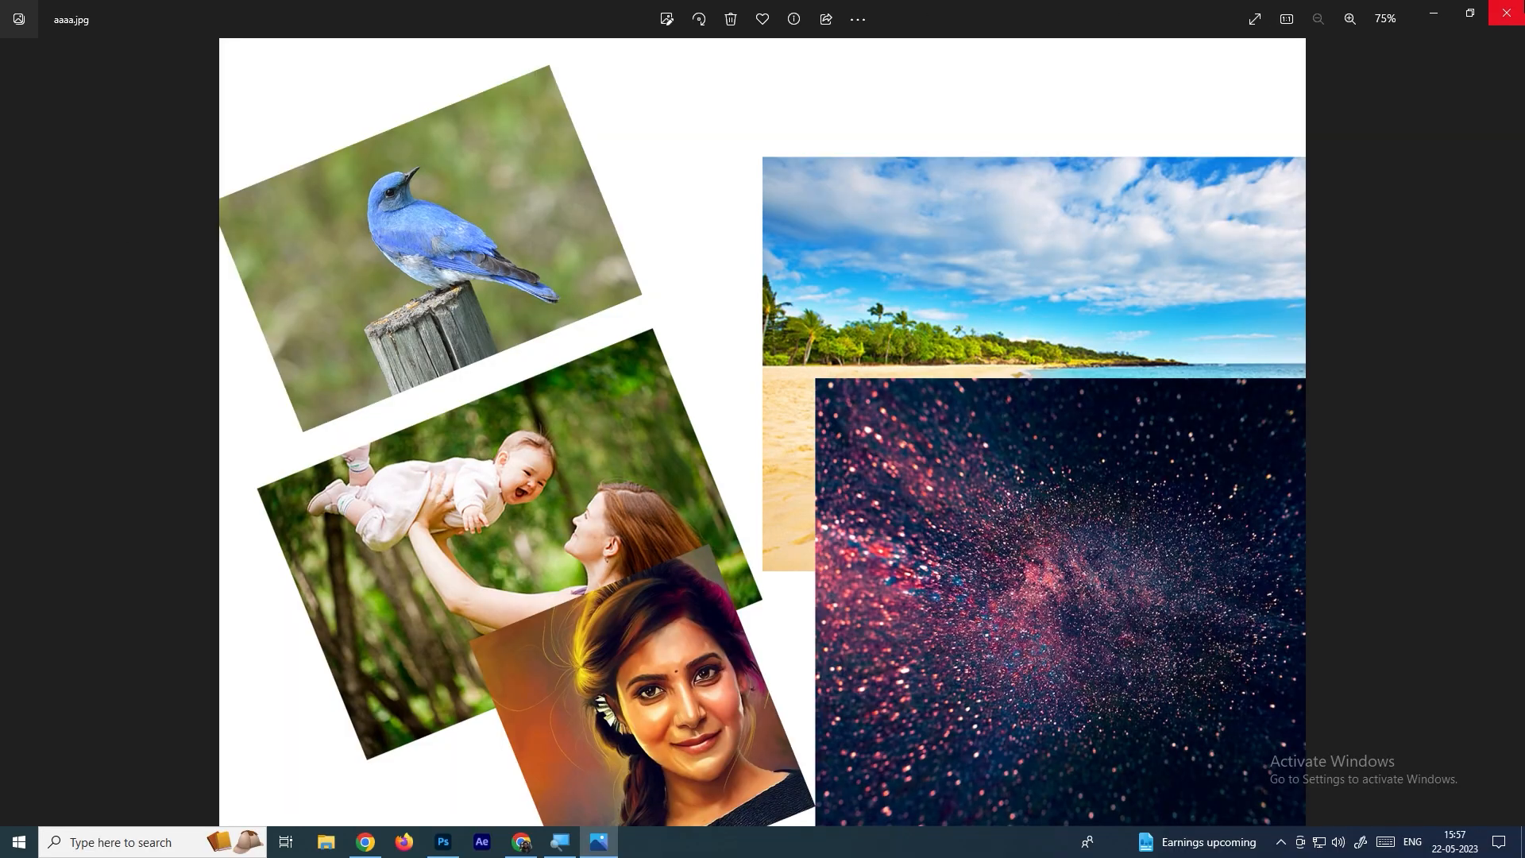
click(1507, 13)
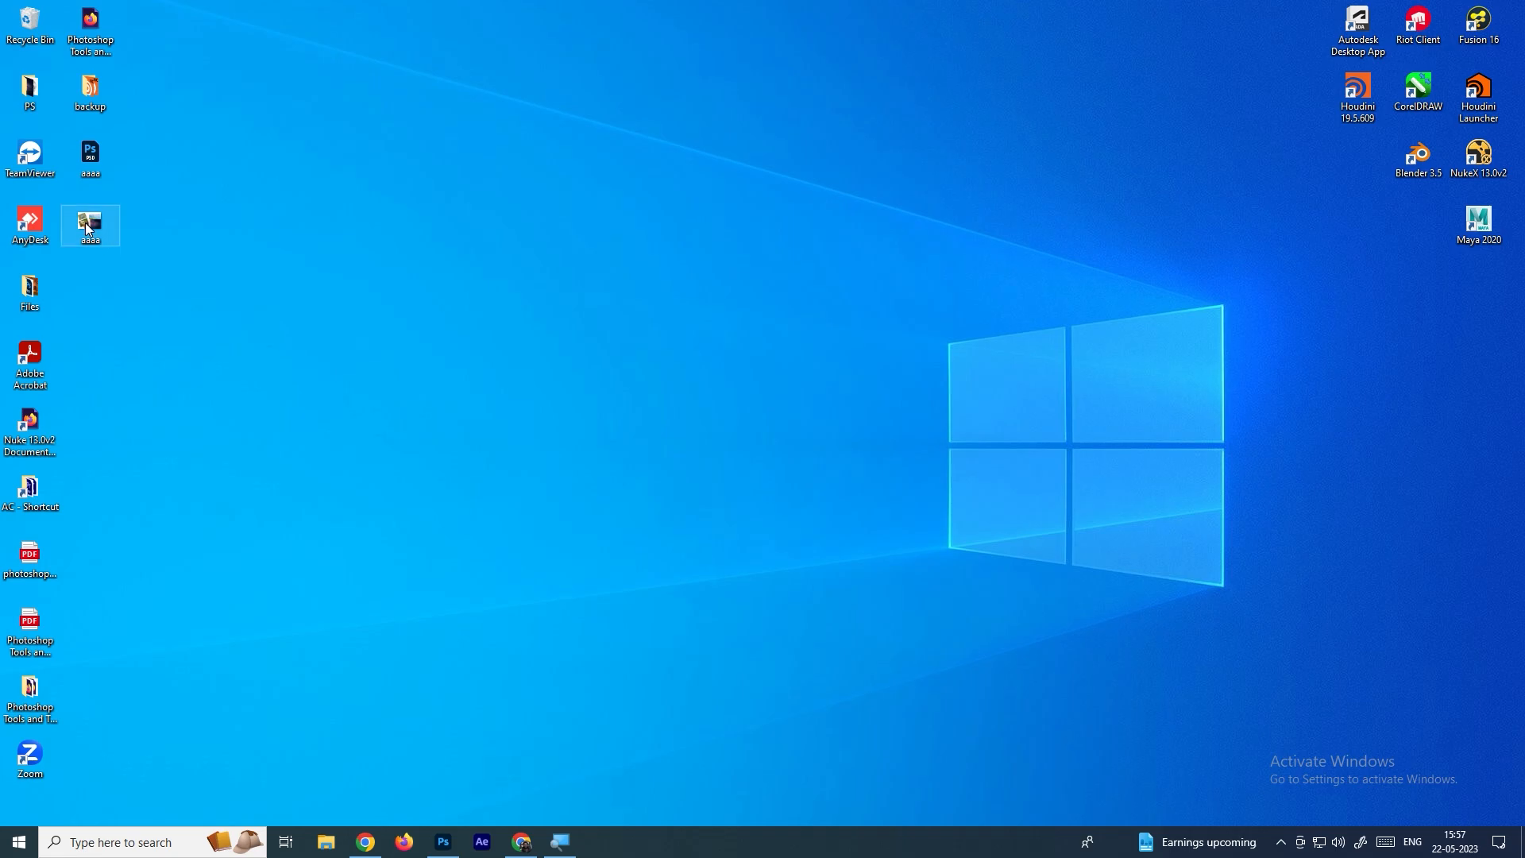
mouse_move(86, 223)
mouse_down()
mouse_move(131, 250)
mouse_move(68, 255)
mouse_move(87, 223)
mouse_up()
click(141, 181)
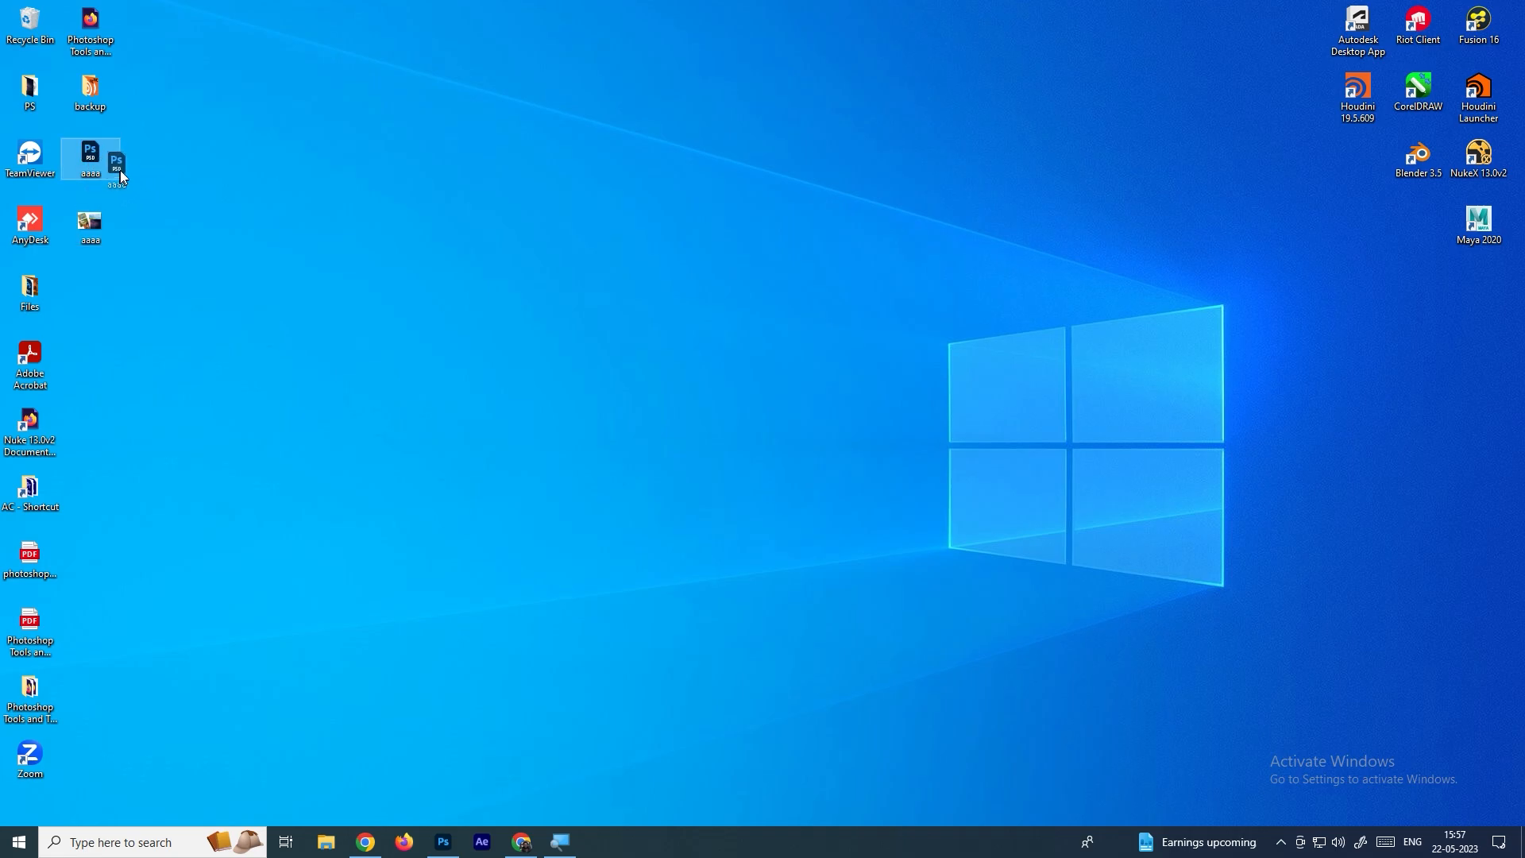
mouse_move(98, 216)
mouse_down()
mouse_move(89, 241)
mouse_move(95, 223)
mouse_up()
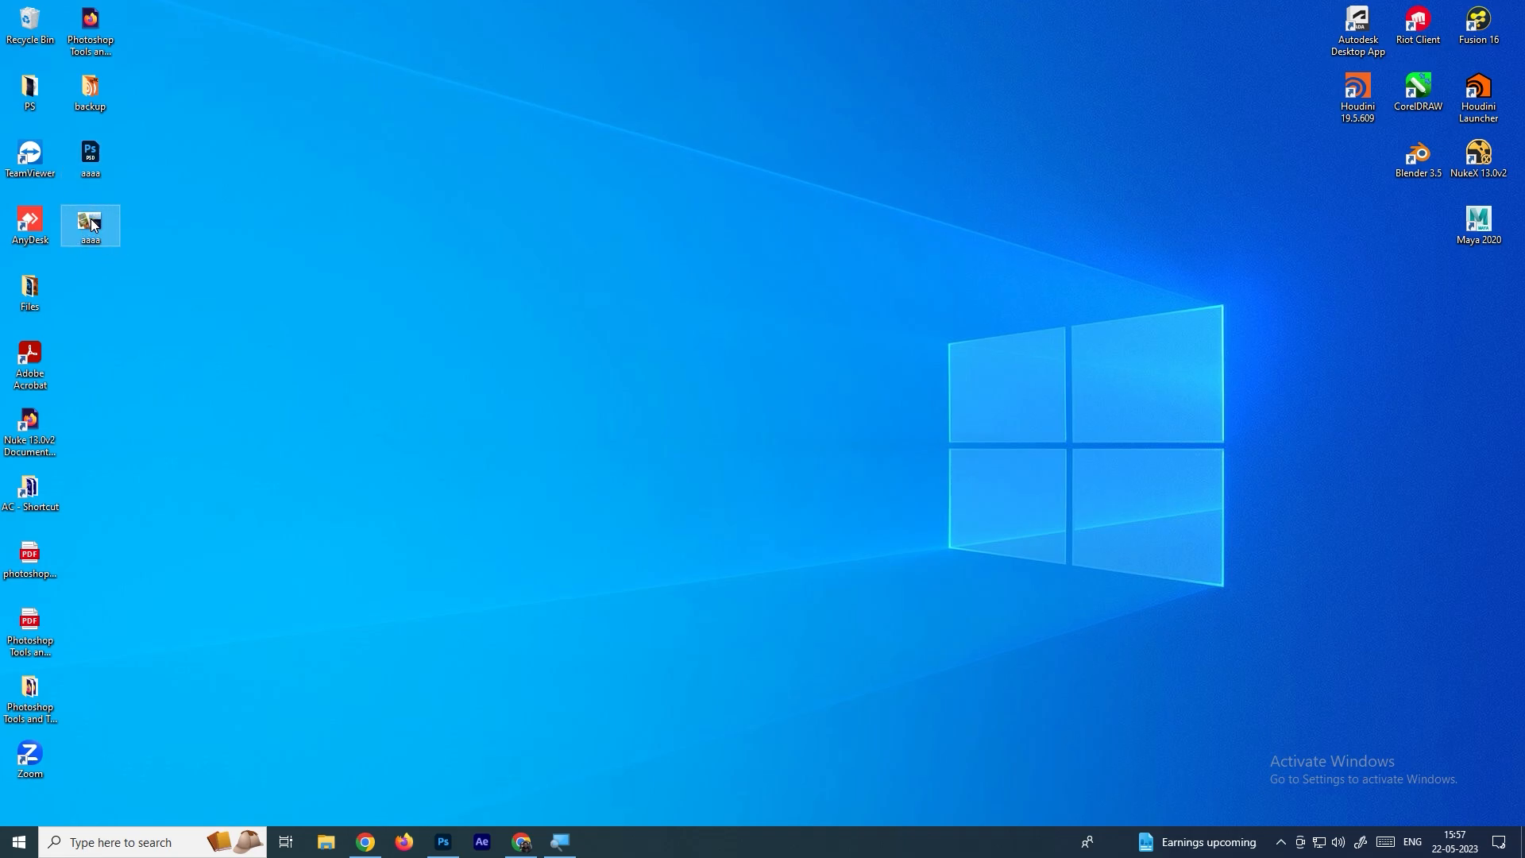
click(139, 224)
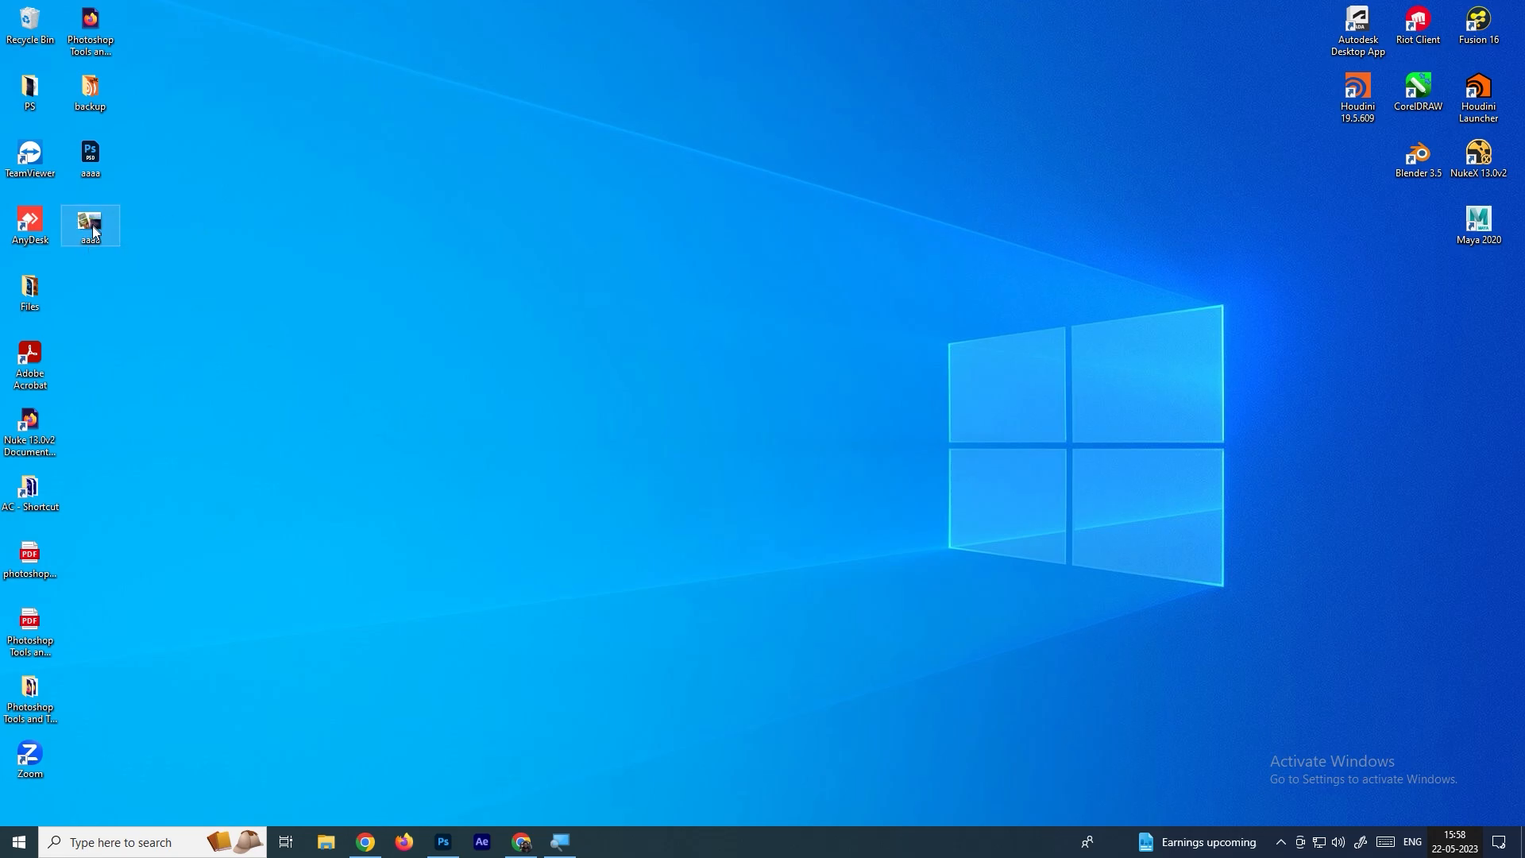
mouse_move(91, 227)
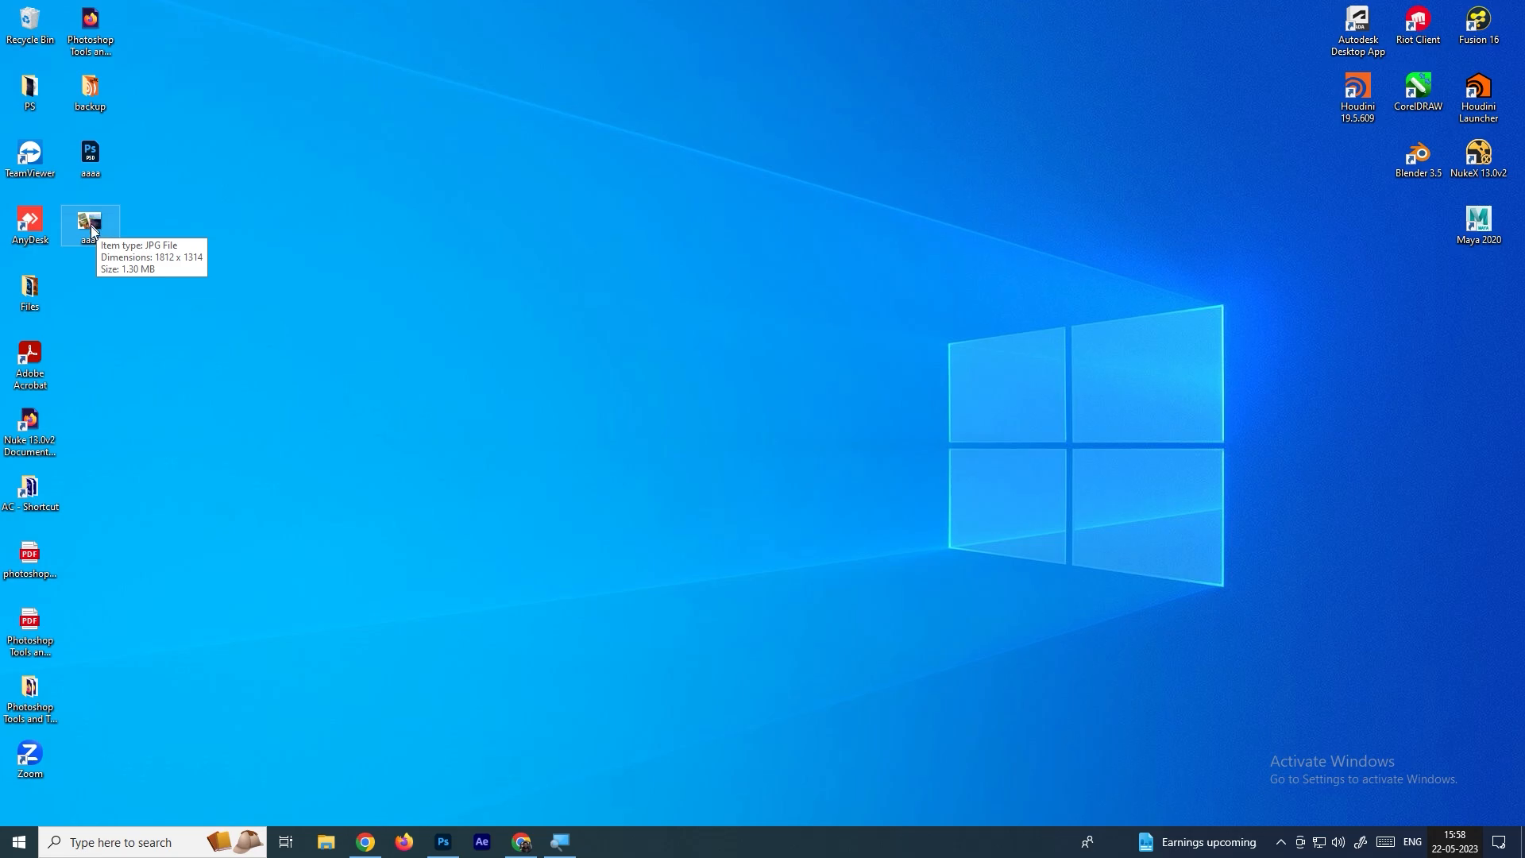
right_click(98, 226)
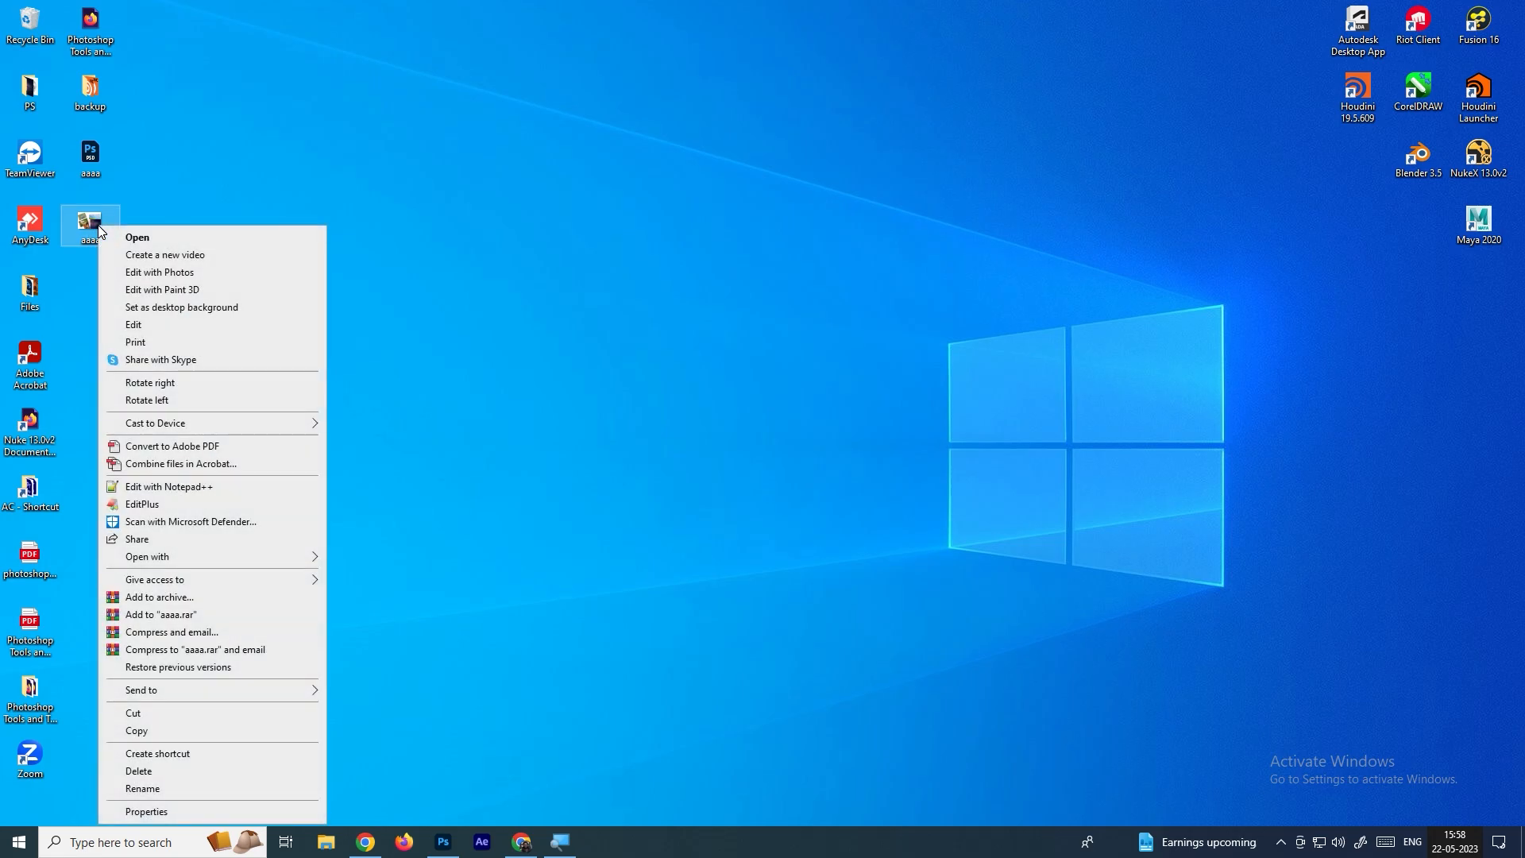
mouse_move(259, 558)
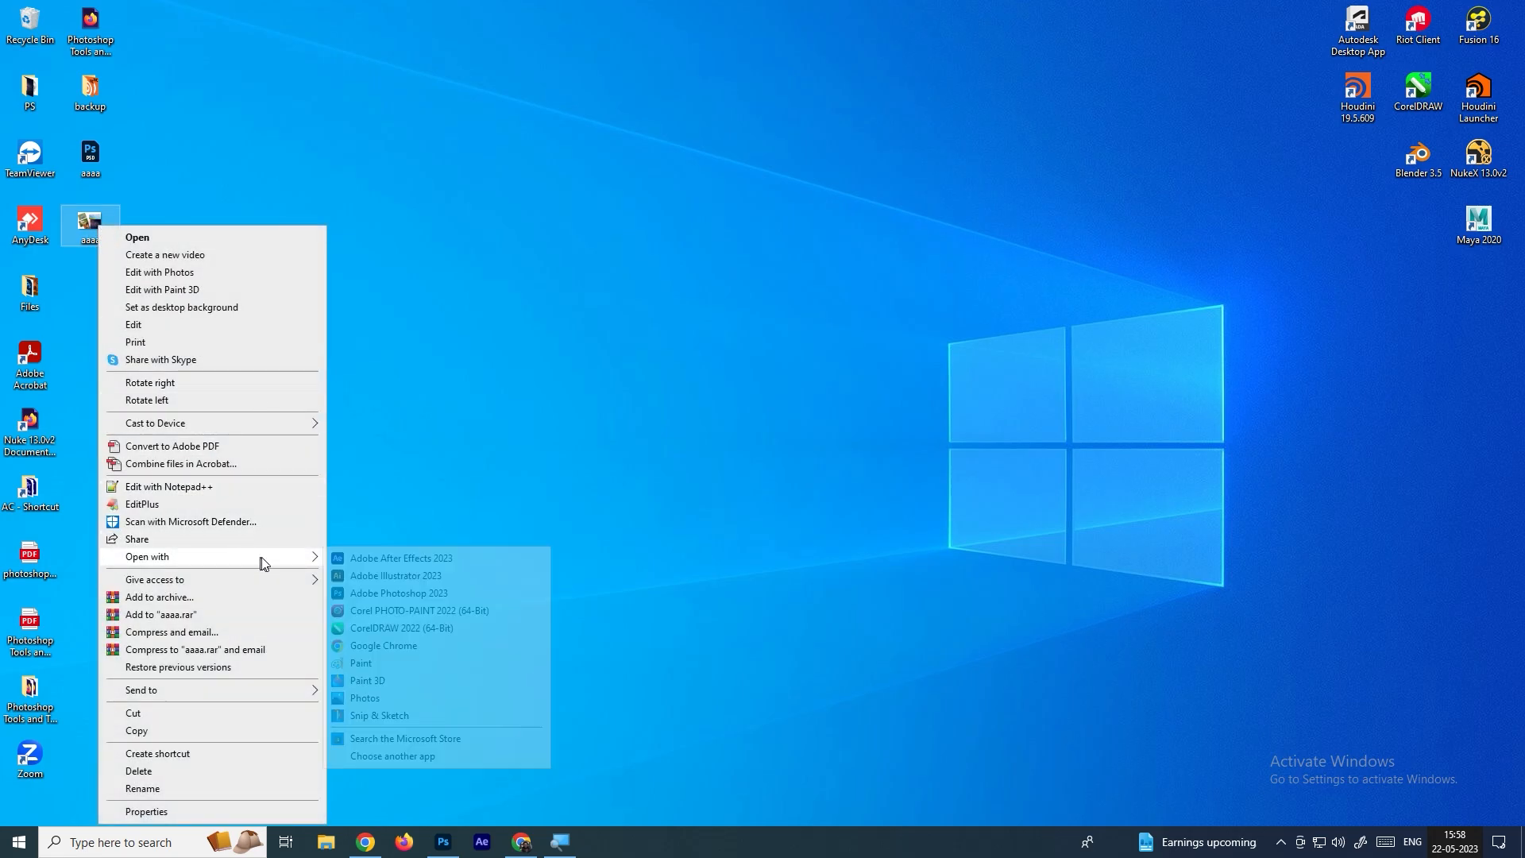
click(385, 326)
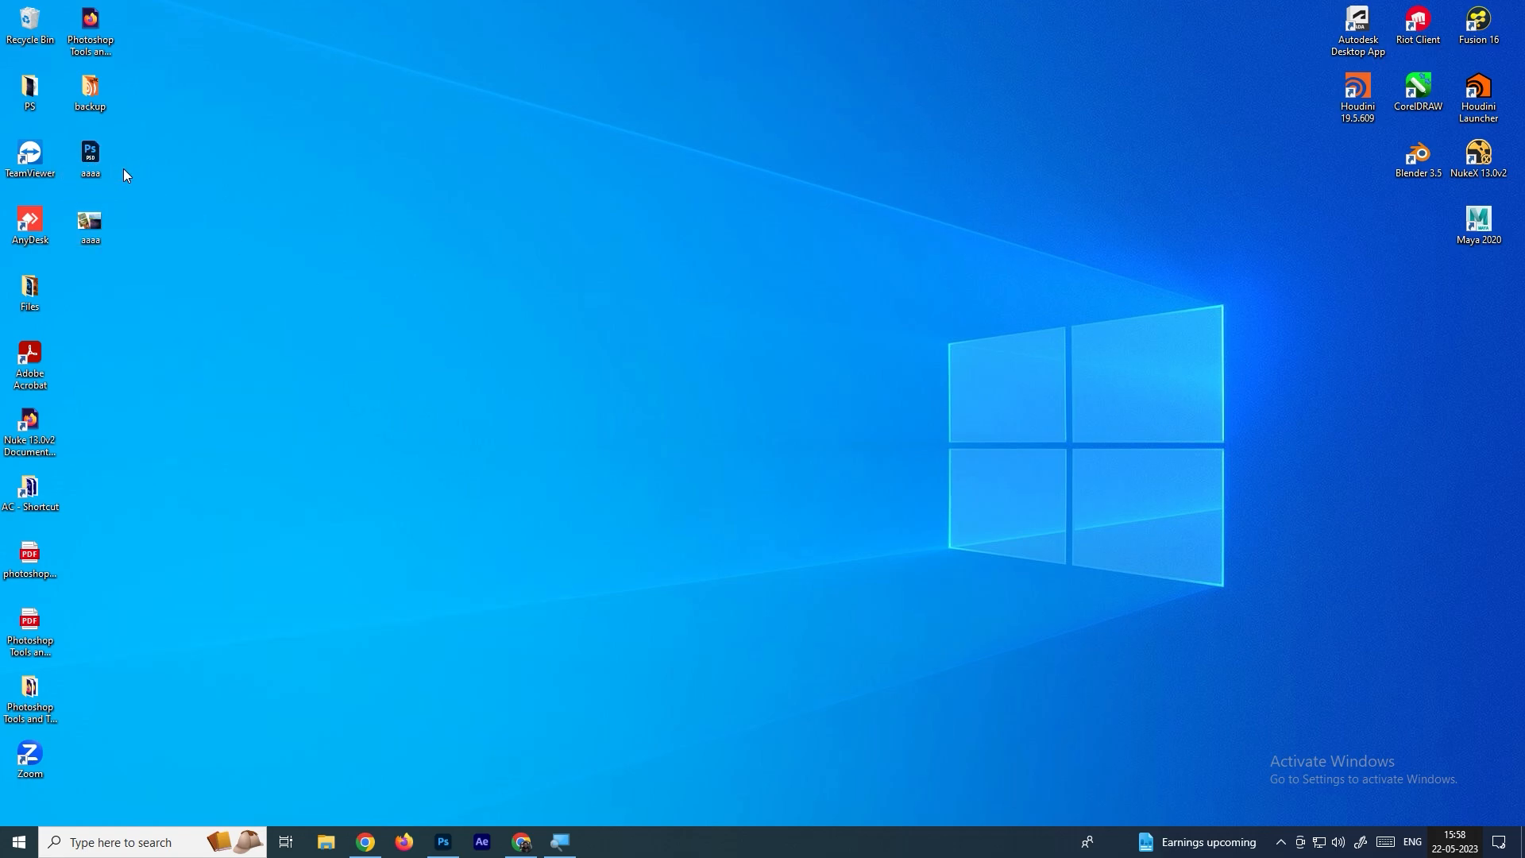
Move the aaaa PSD file below the Blender 3.5 shortcut on the desktop and open the aaaa JPG with Adobe Photoshop 2023
drag(101, 168, 1411, 277)
click(100, 223)
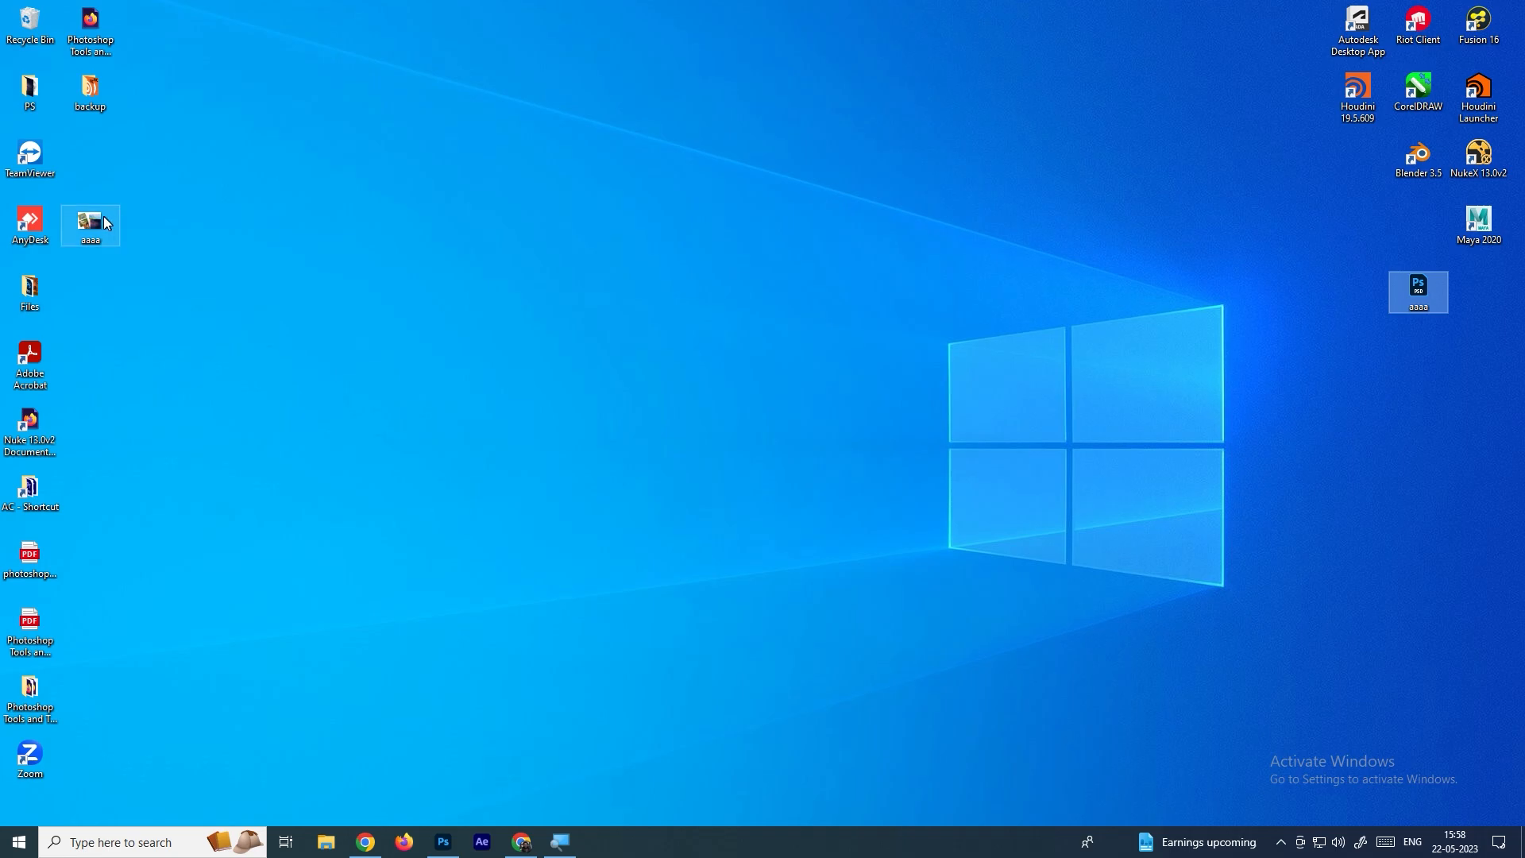
right_click(102, 216)
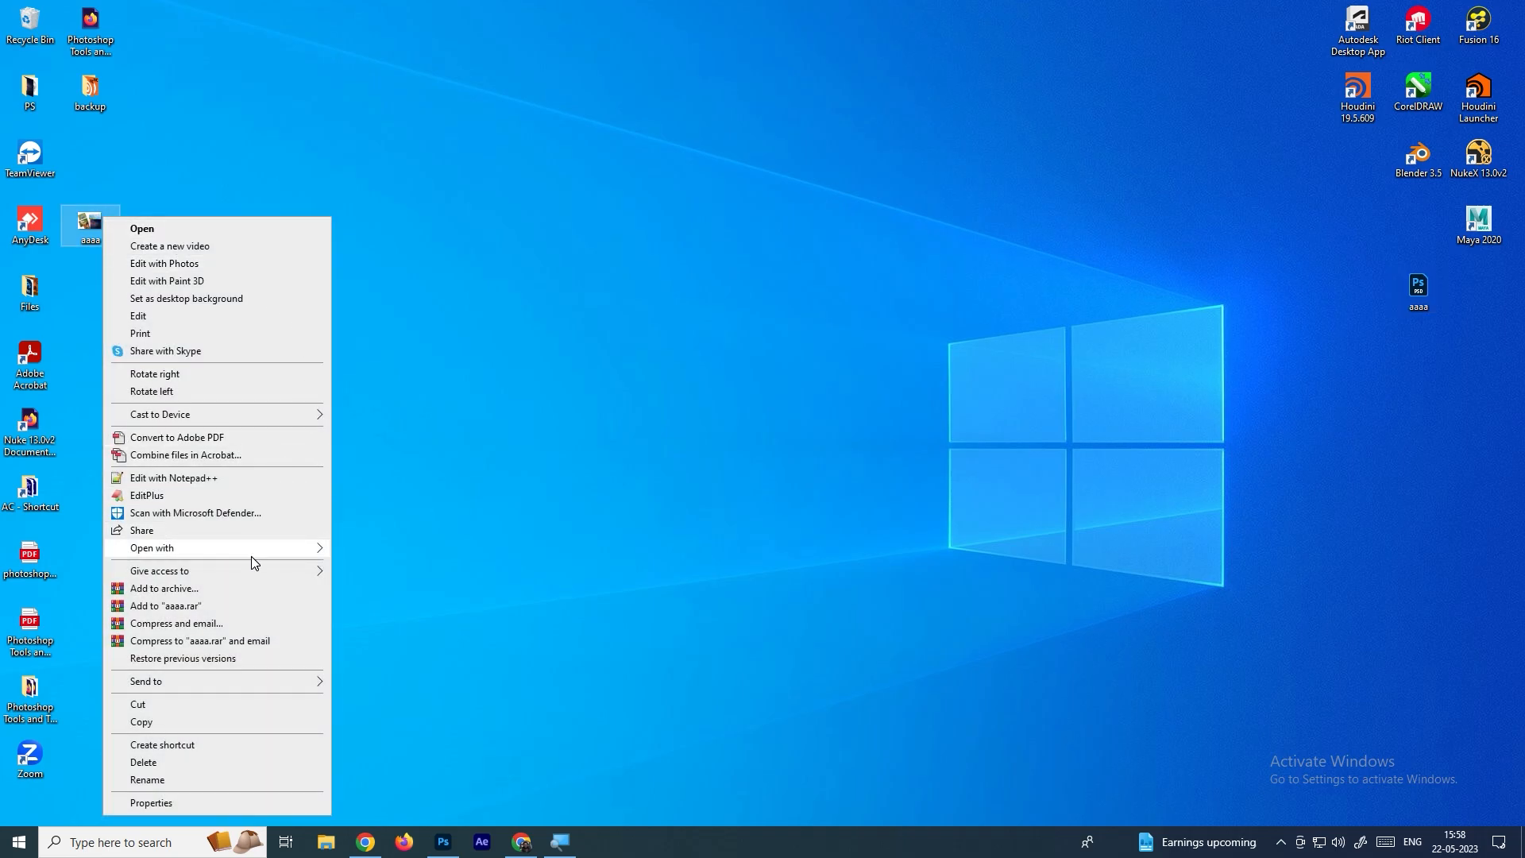
mouse_move(251, 548)
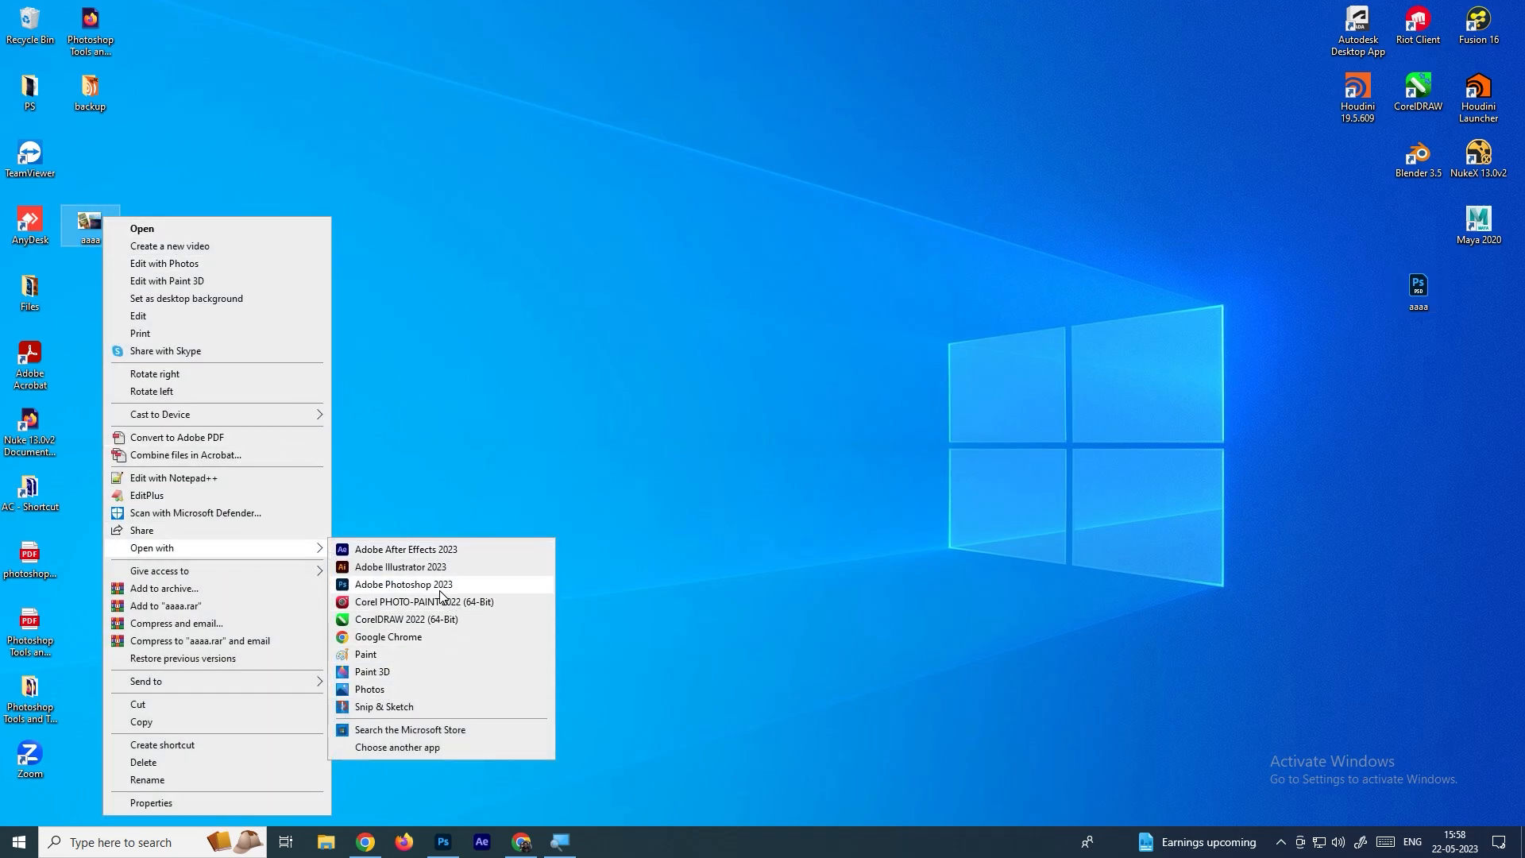
click(443, 585)
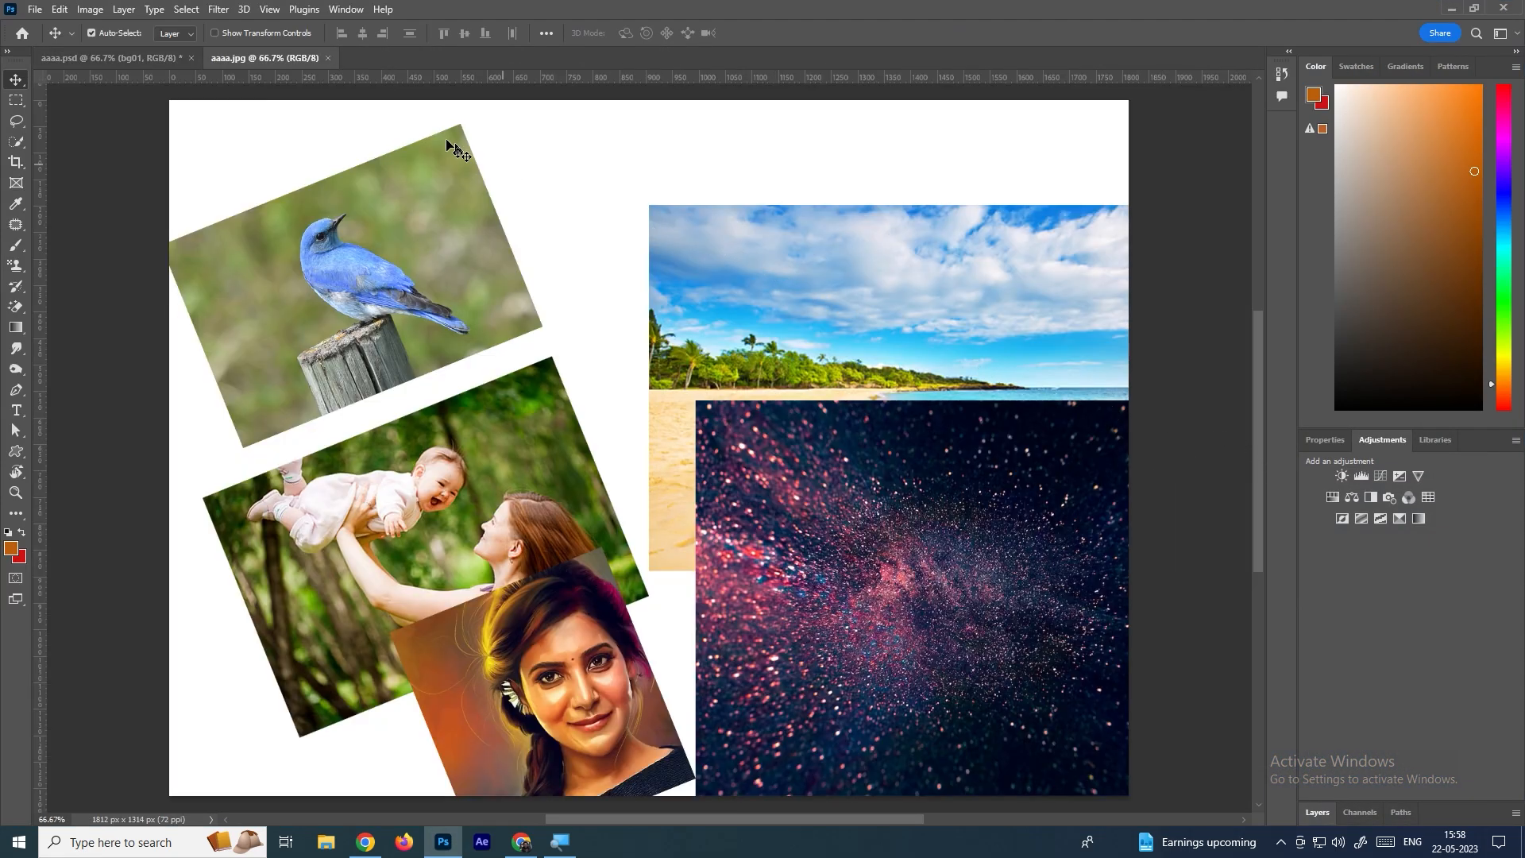
Reveal the layer list of the opened aaaa.jpg and examine its layer structure
click(1437, 440)
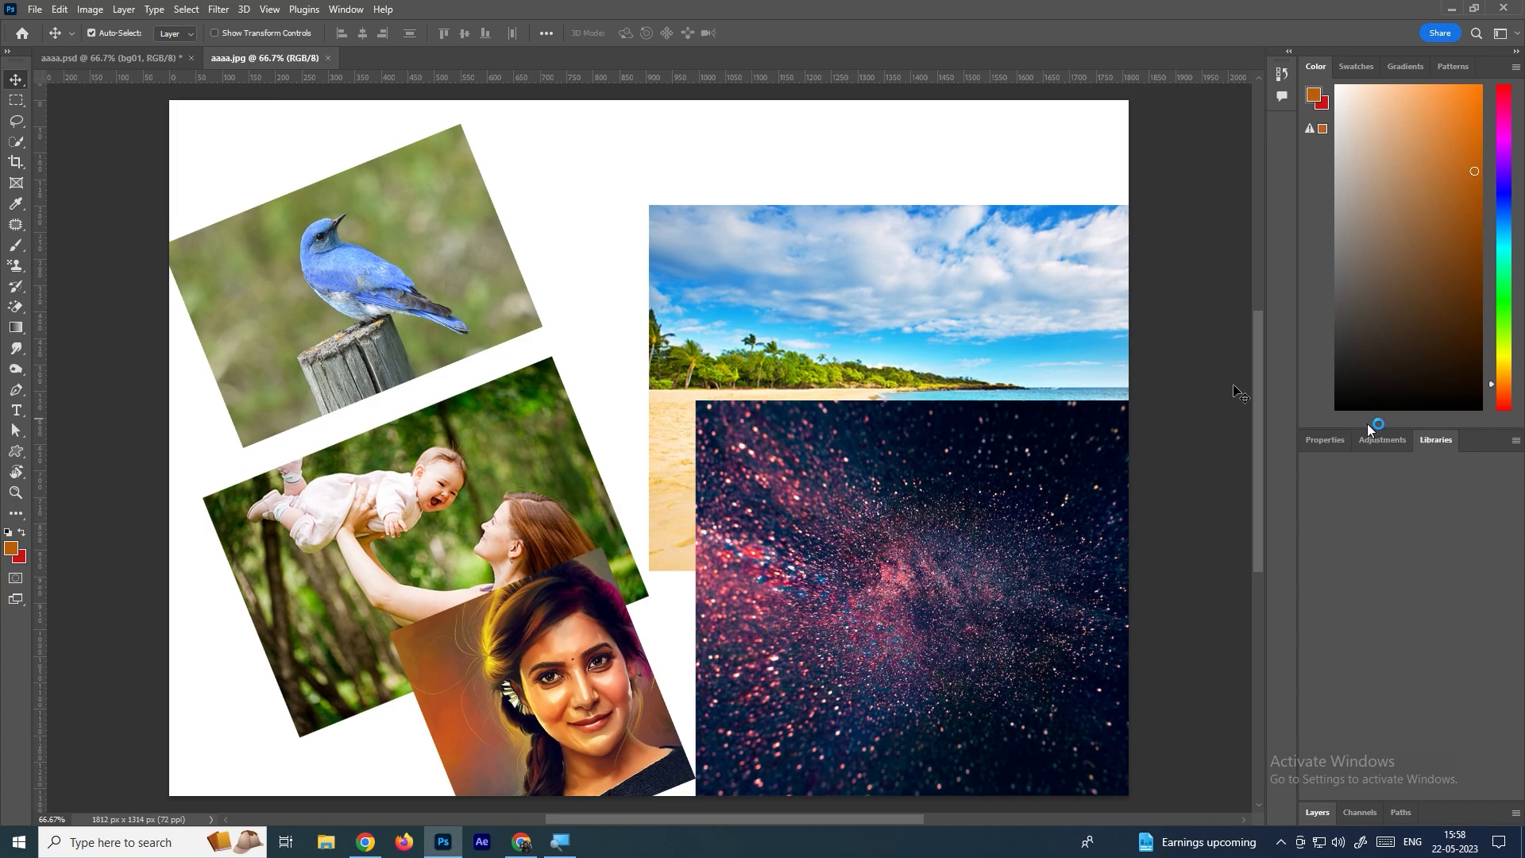
click(1317, 812)
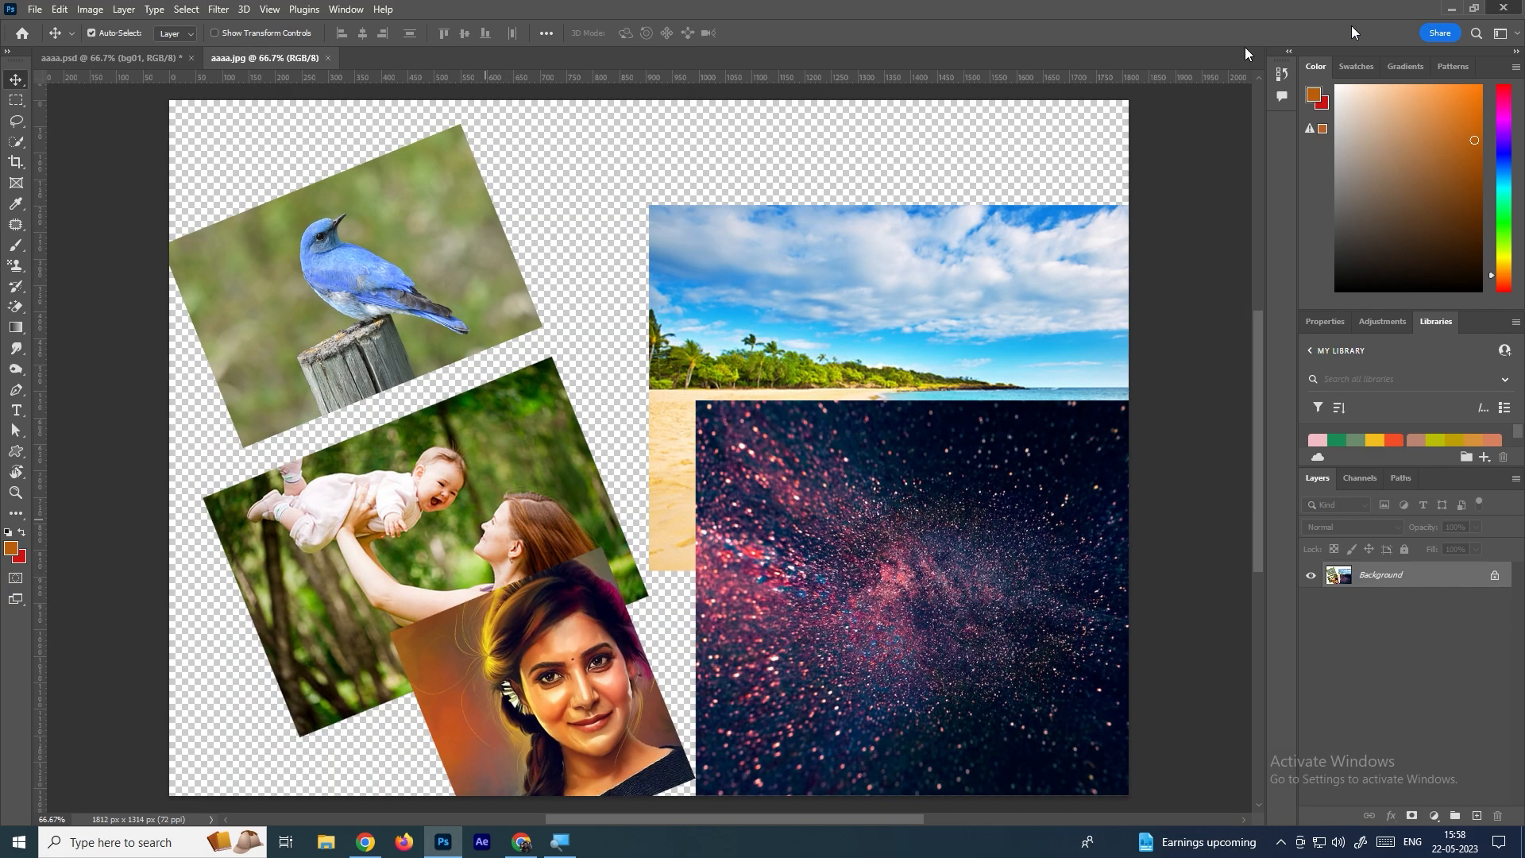
Close aaaa.jpg, keep aaaa.psd open by cancelling the quit, and move the bg01 galaxy image slightly down and to the left
key(ctrl+q)
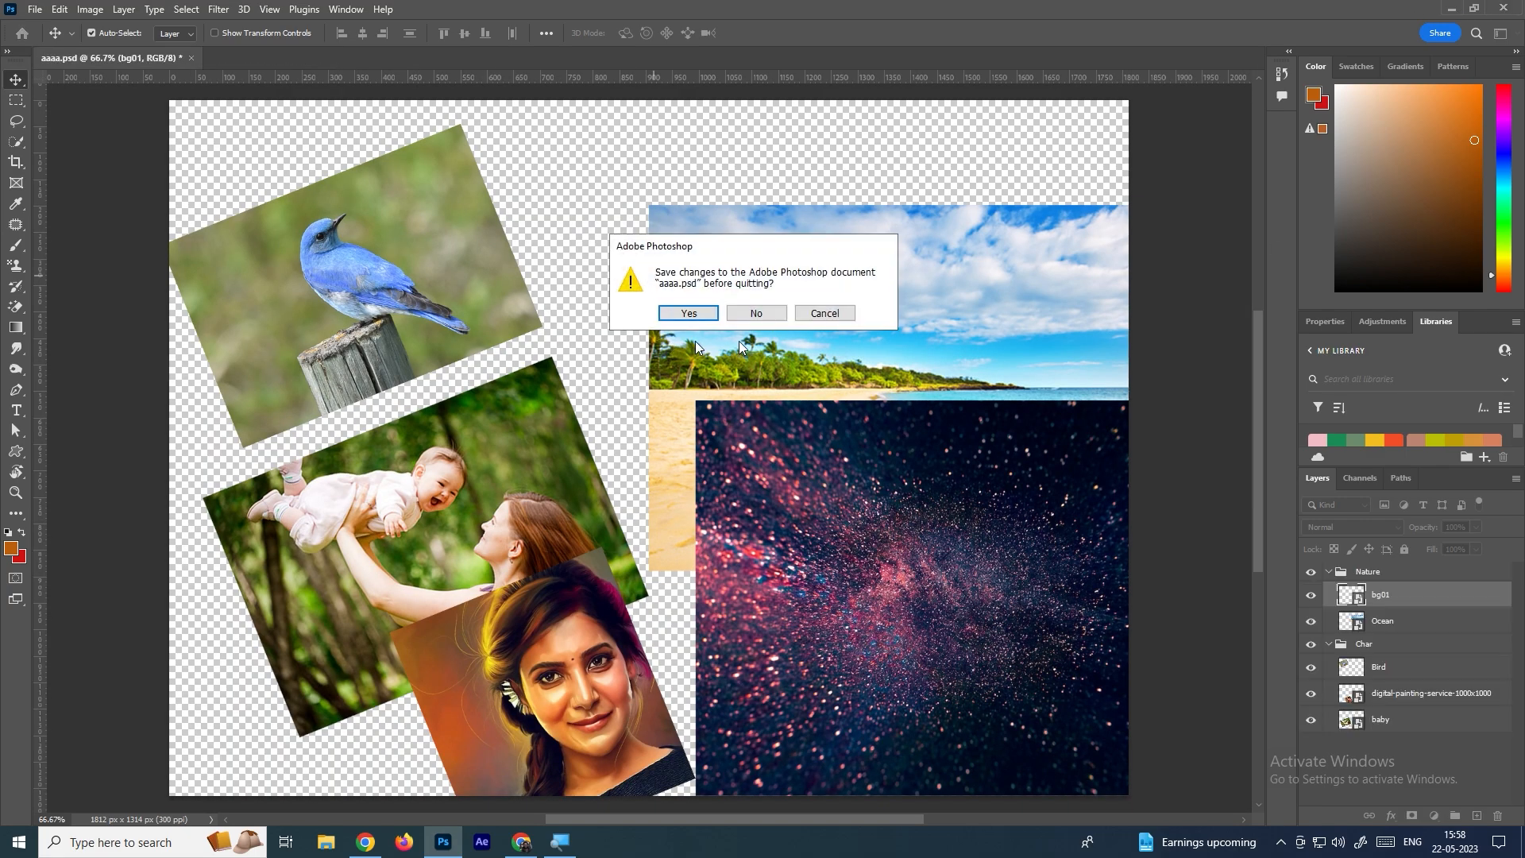
click(759, 314)
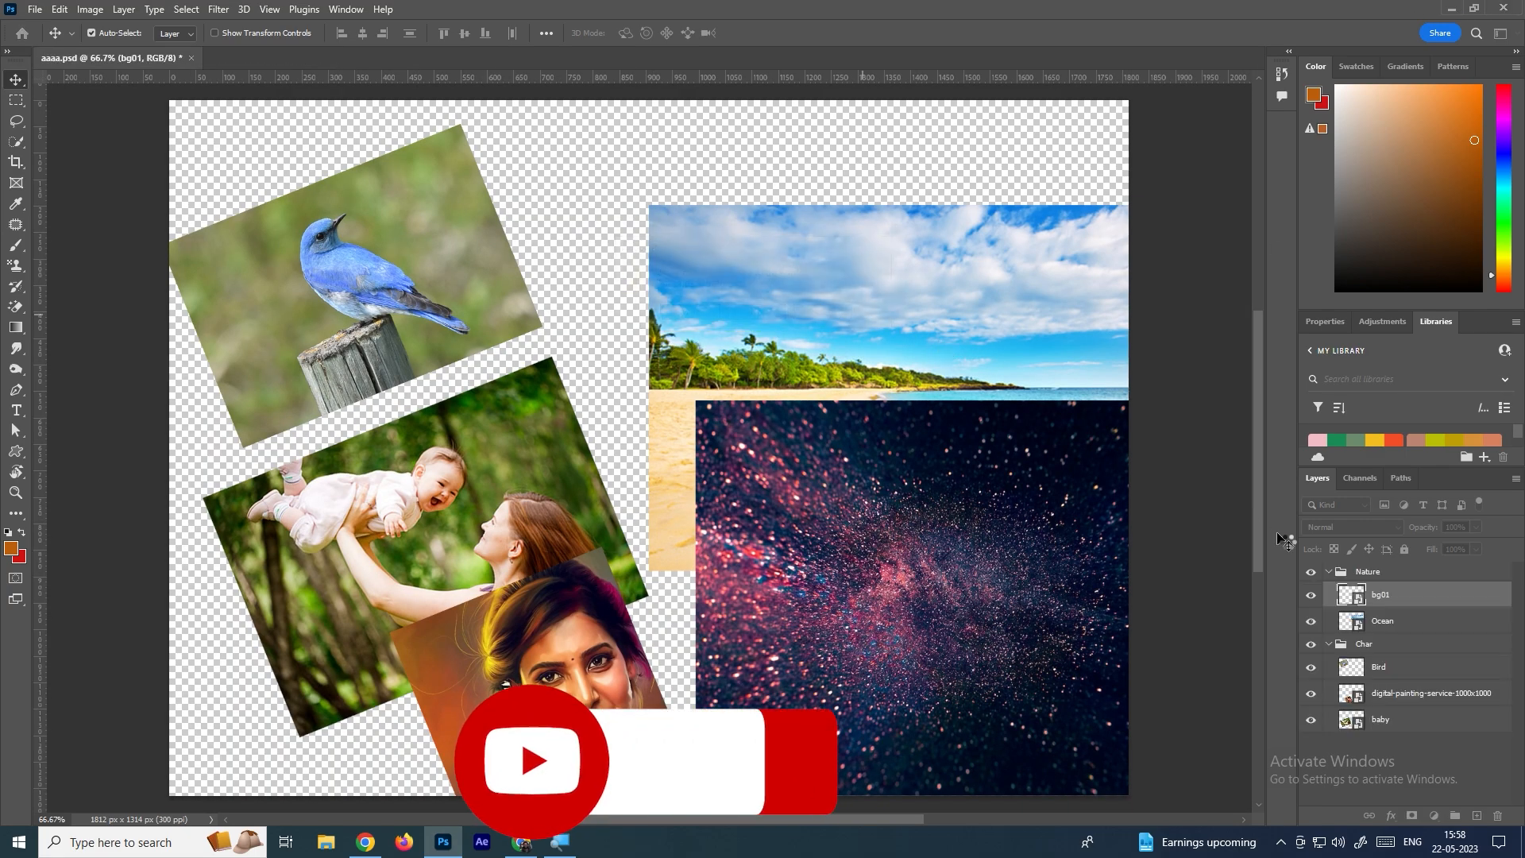
drag(853, 525, 814, 550)
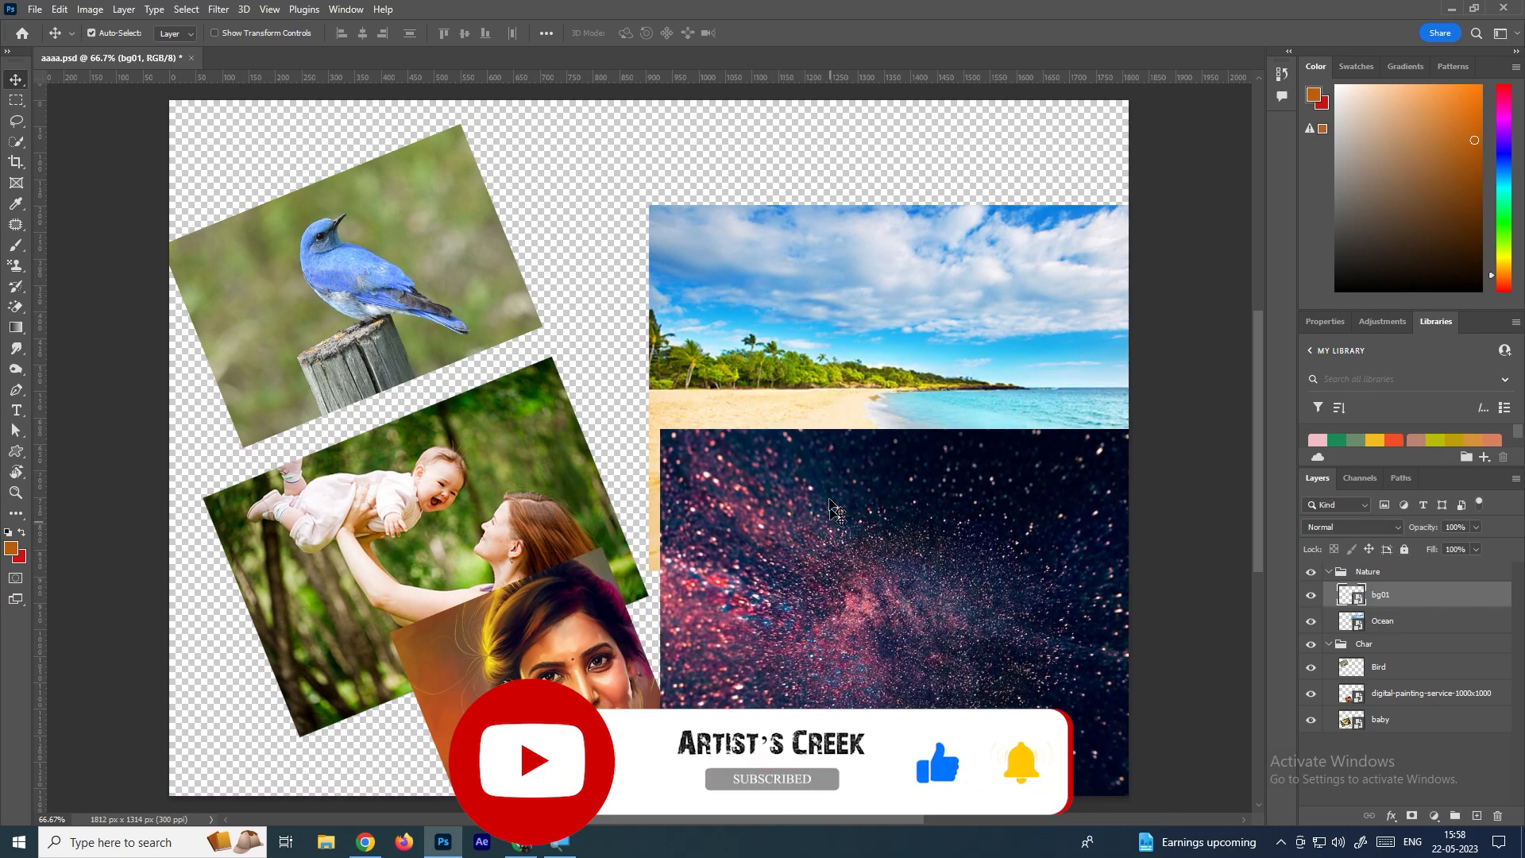